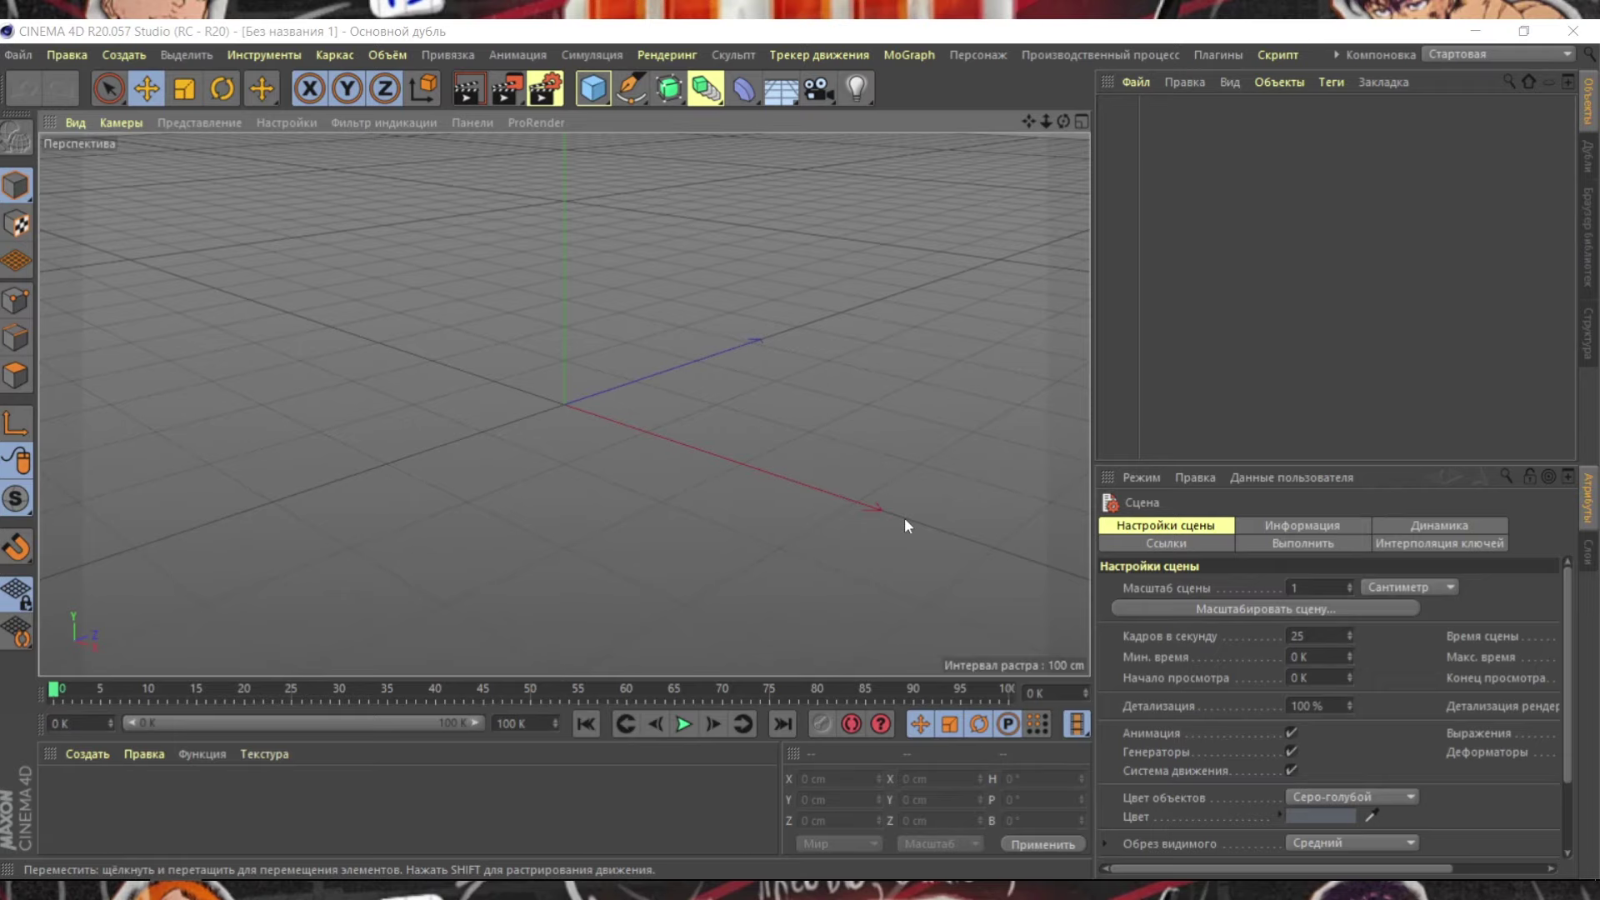
# Orbit and pan the empty scene's viewport across the ground grid.
pyautogui.moveTo(1063, 121); pyautogui.dragTo(1048, 143)
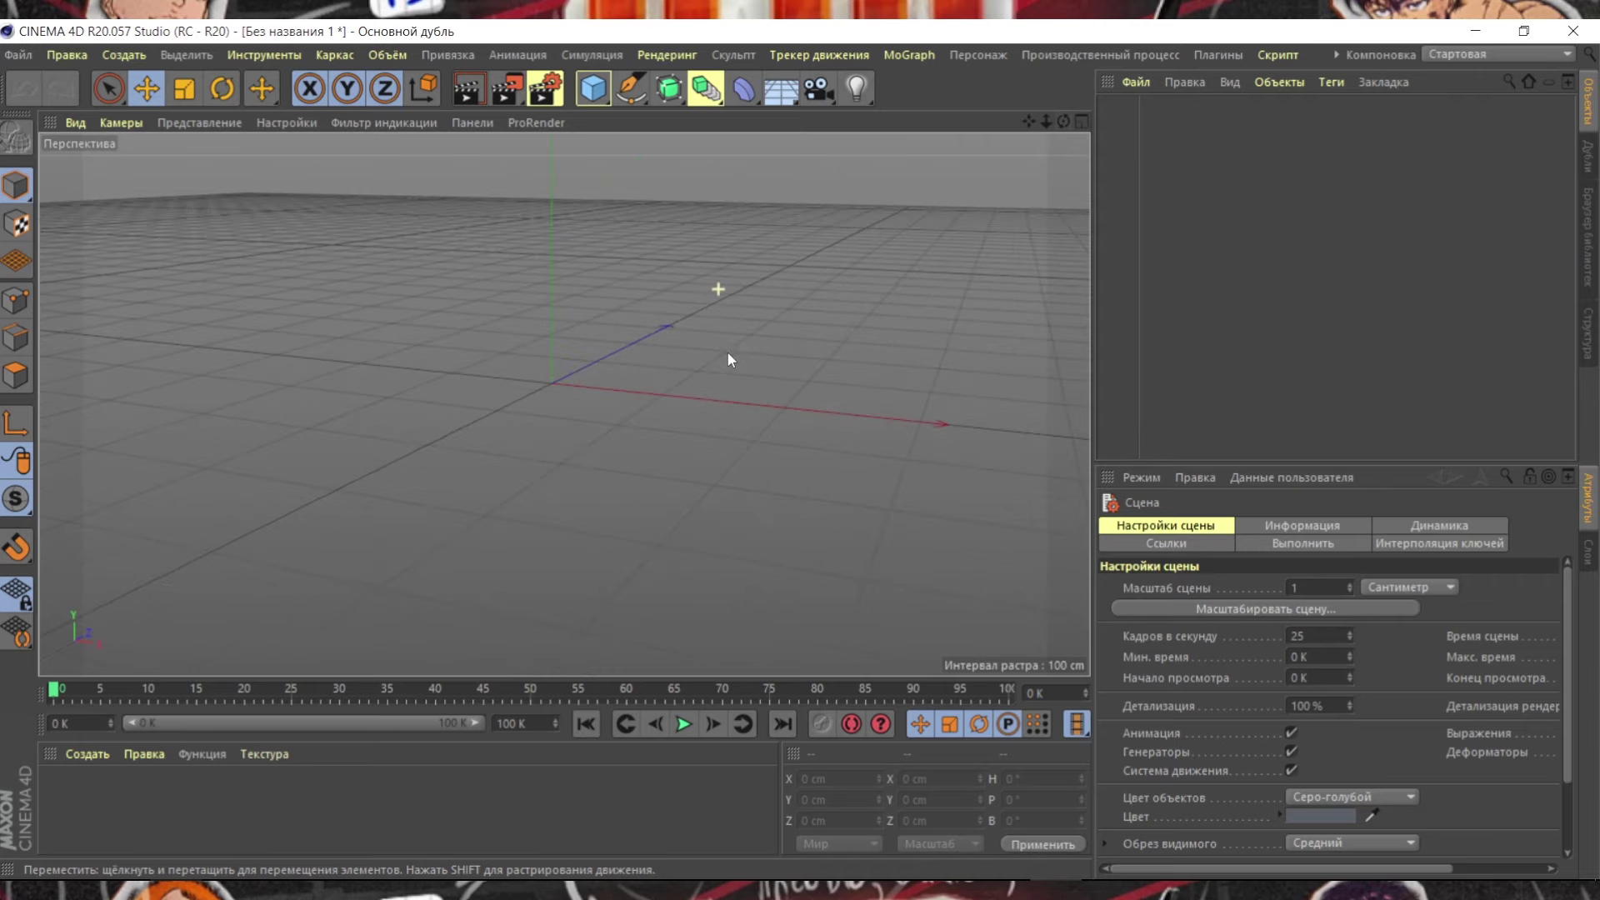
pyautogui.moveTo(1029, 121); pyautogui.dragTo(550, 428)
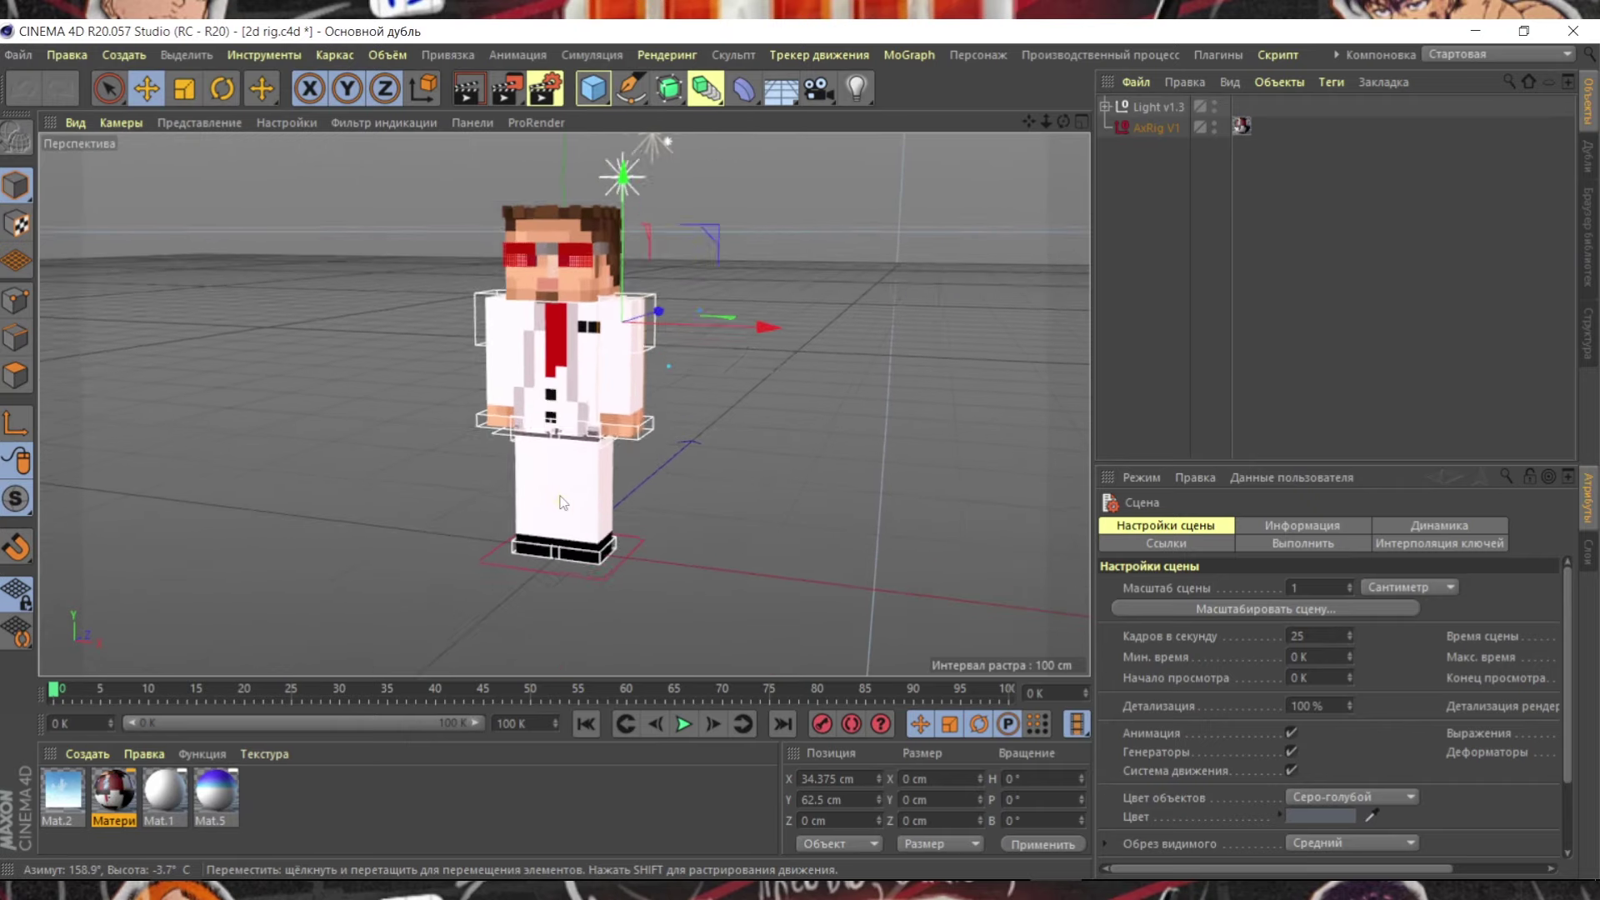
# Select the Light v1.3 object and frame the character in the viewport.
pyautogui.scroll(3, 557, 496)
pyautogui.scroll(-2, 558, 496)
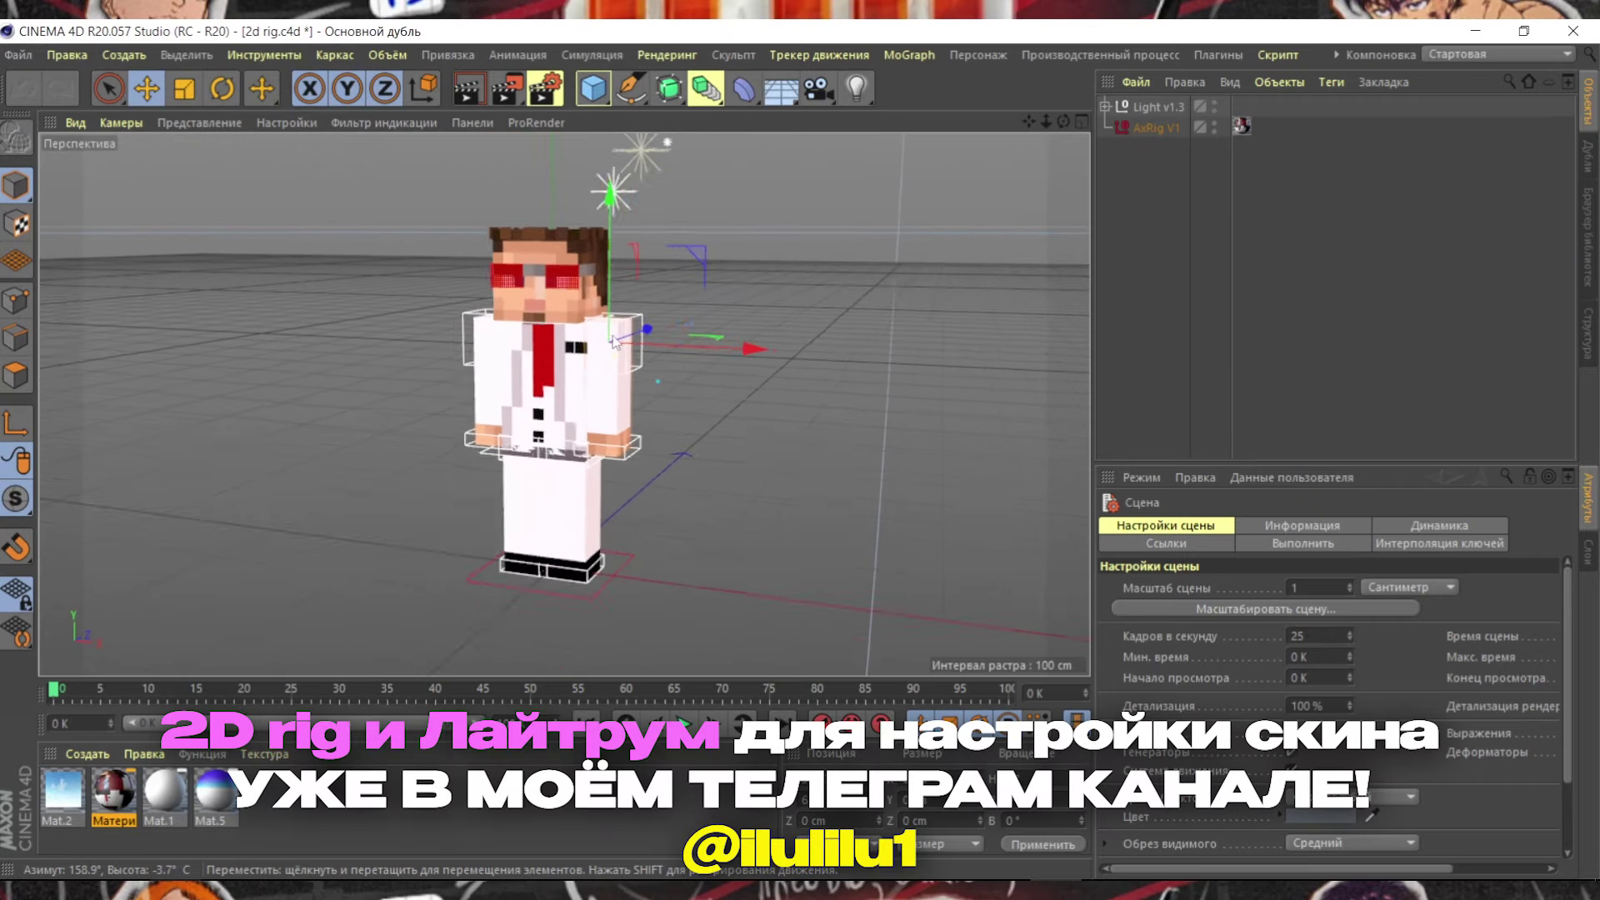
pyautogui.scroll(-1, 557, 495)
pyautogui.click(1155, 107)
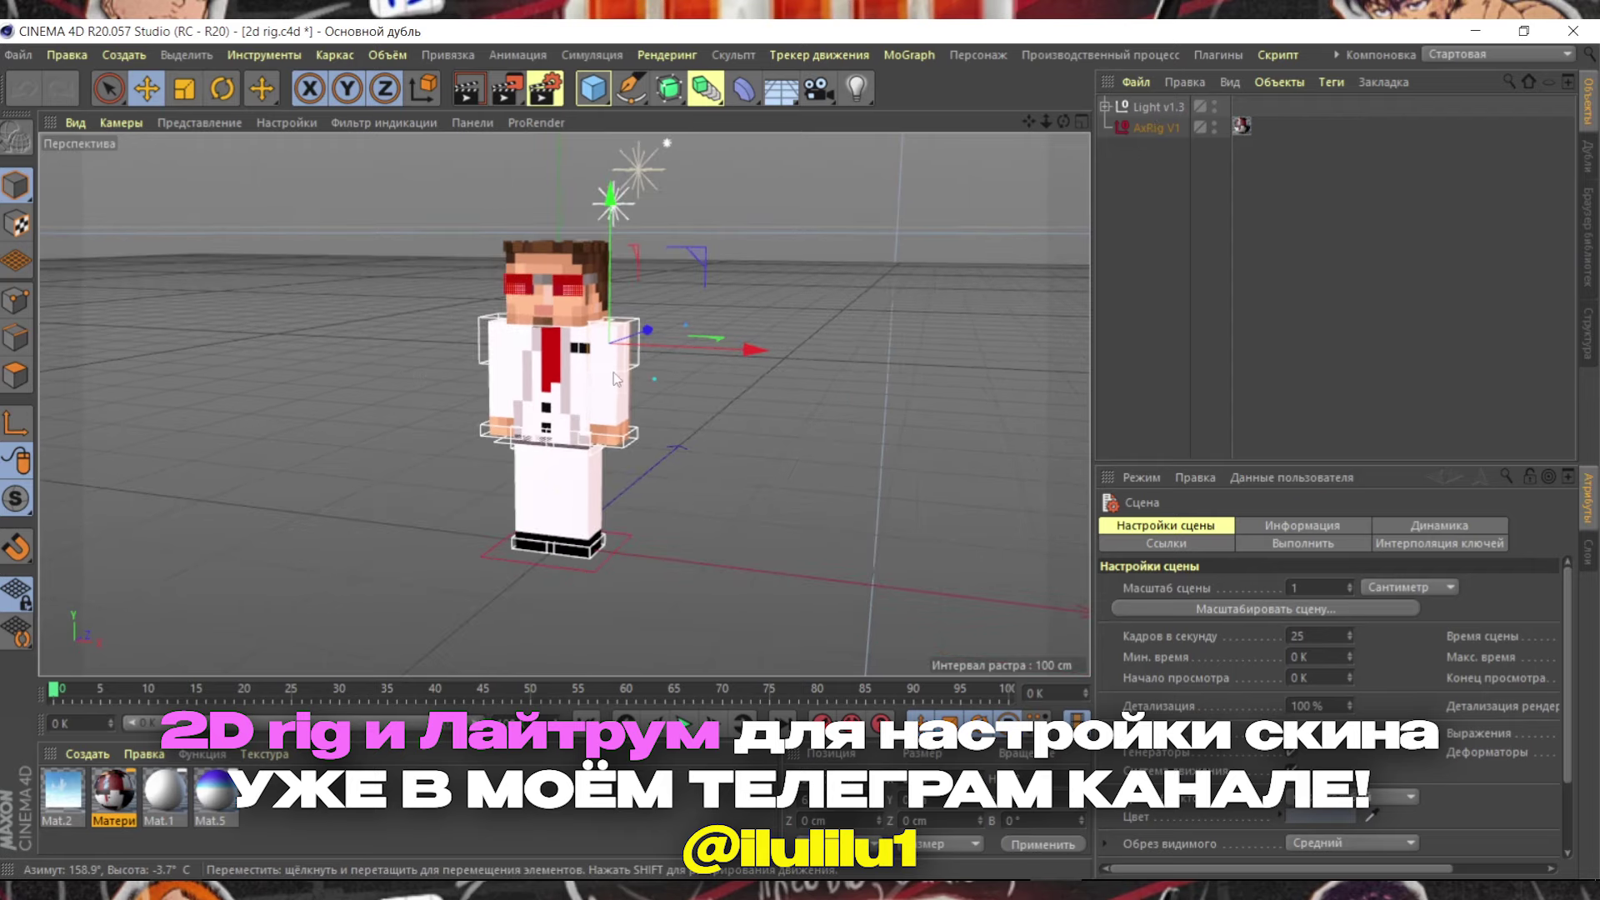
pyautogui.moveTo(533, 400); pyautogui.dragTo(561, 407)
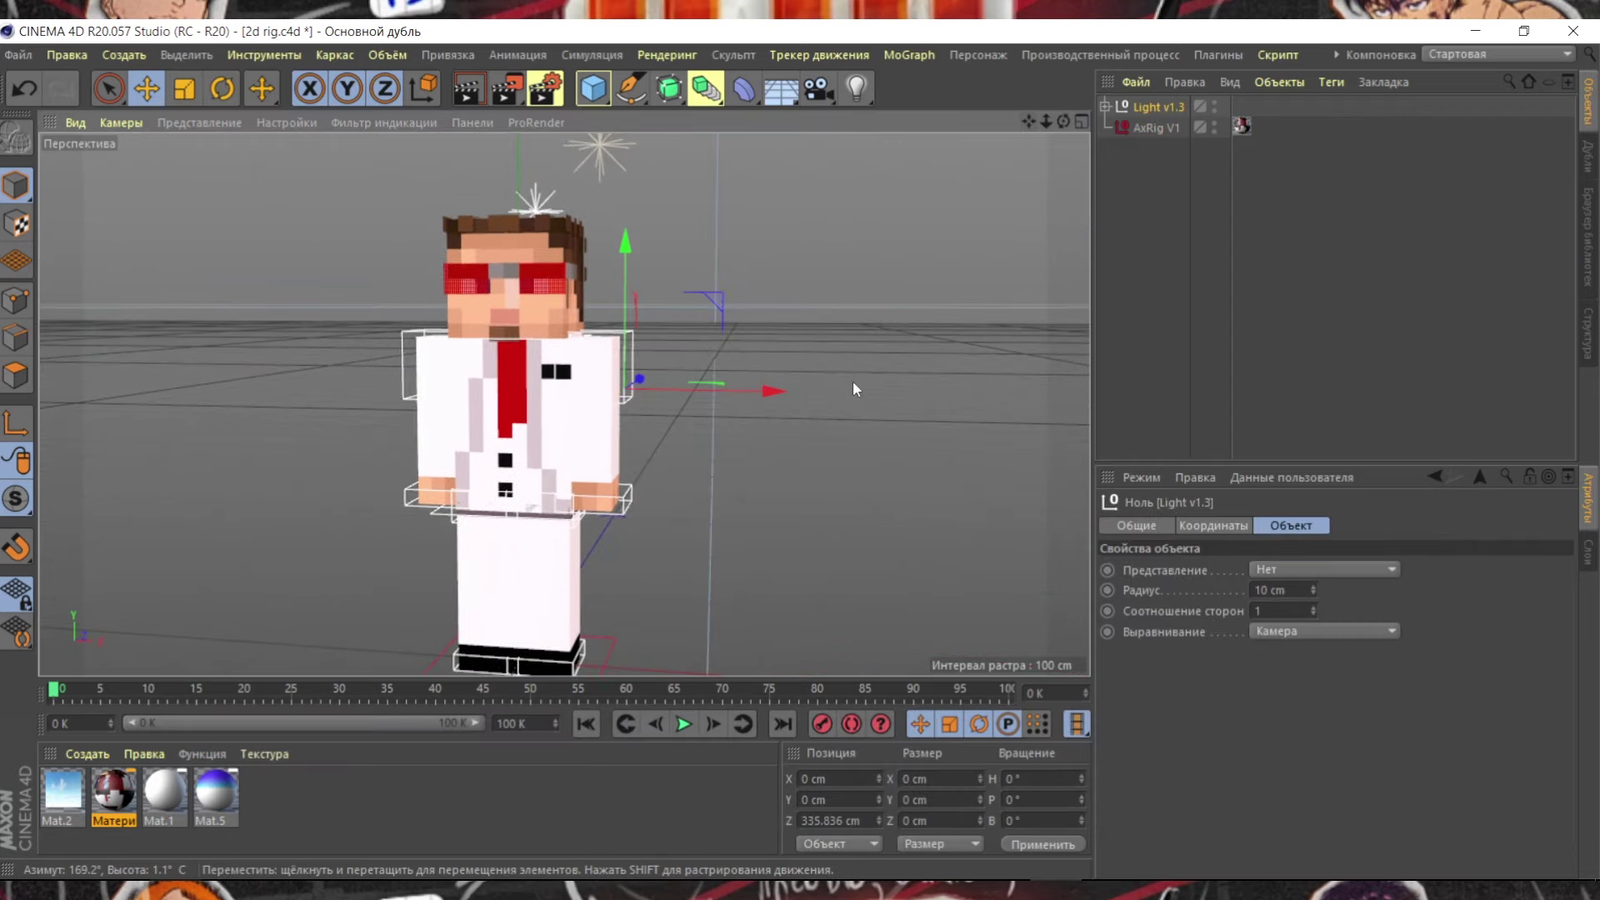
pyautogui.moveTo(1063, 121)
pyautogui.mouseDown()
pyautogui.moveTo(999, 133)
pyautogui.moveTo(1064, 123)
pyautogui.mouseUp()
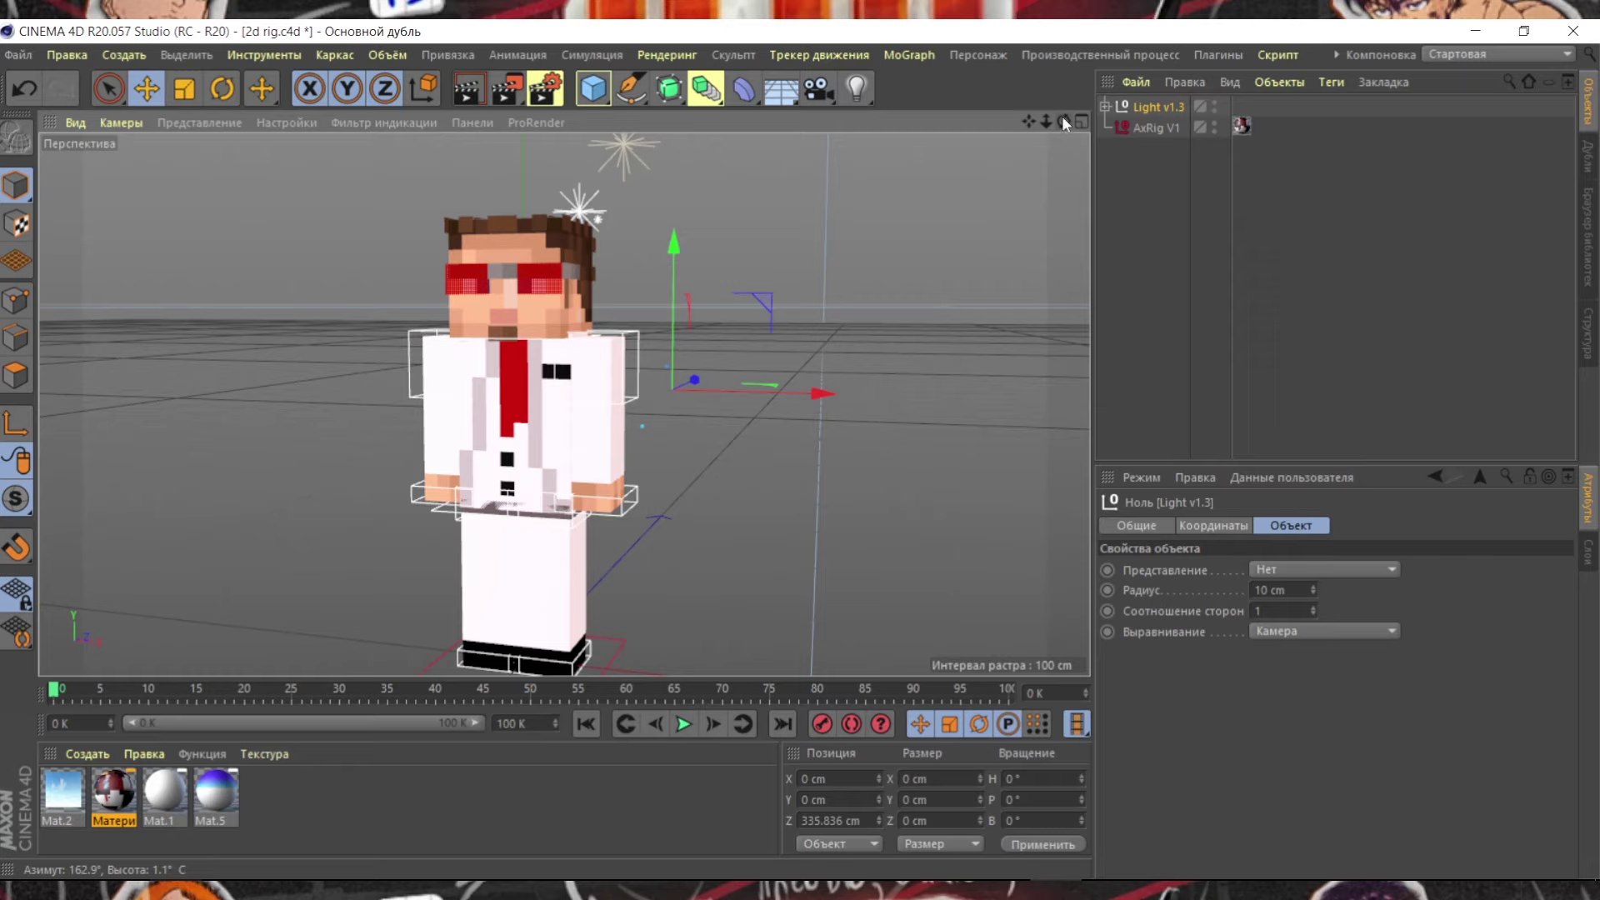
pyautogui.moveTo(1062, 119); pyautogui.dragTo(1066, 125)
# Rotate both arm shoulder controllers so the arms swing out from the body.
pyautogui.click(627, 419)
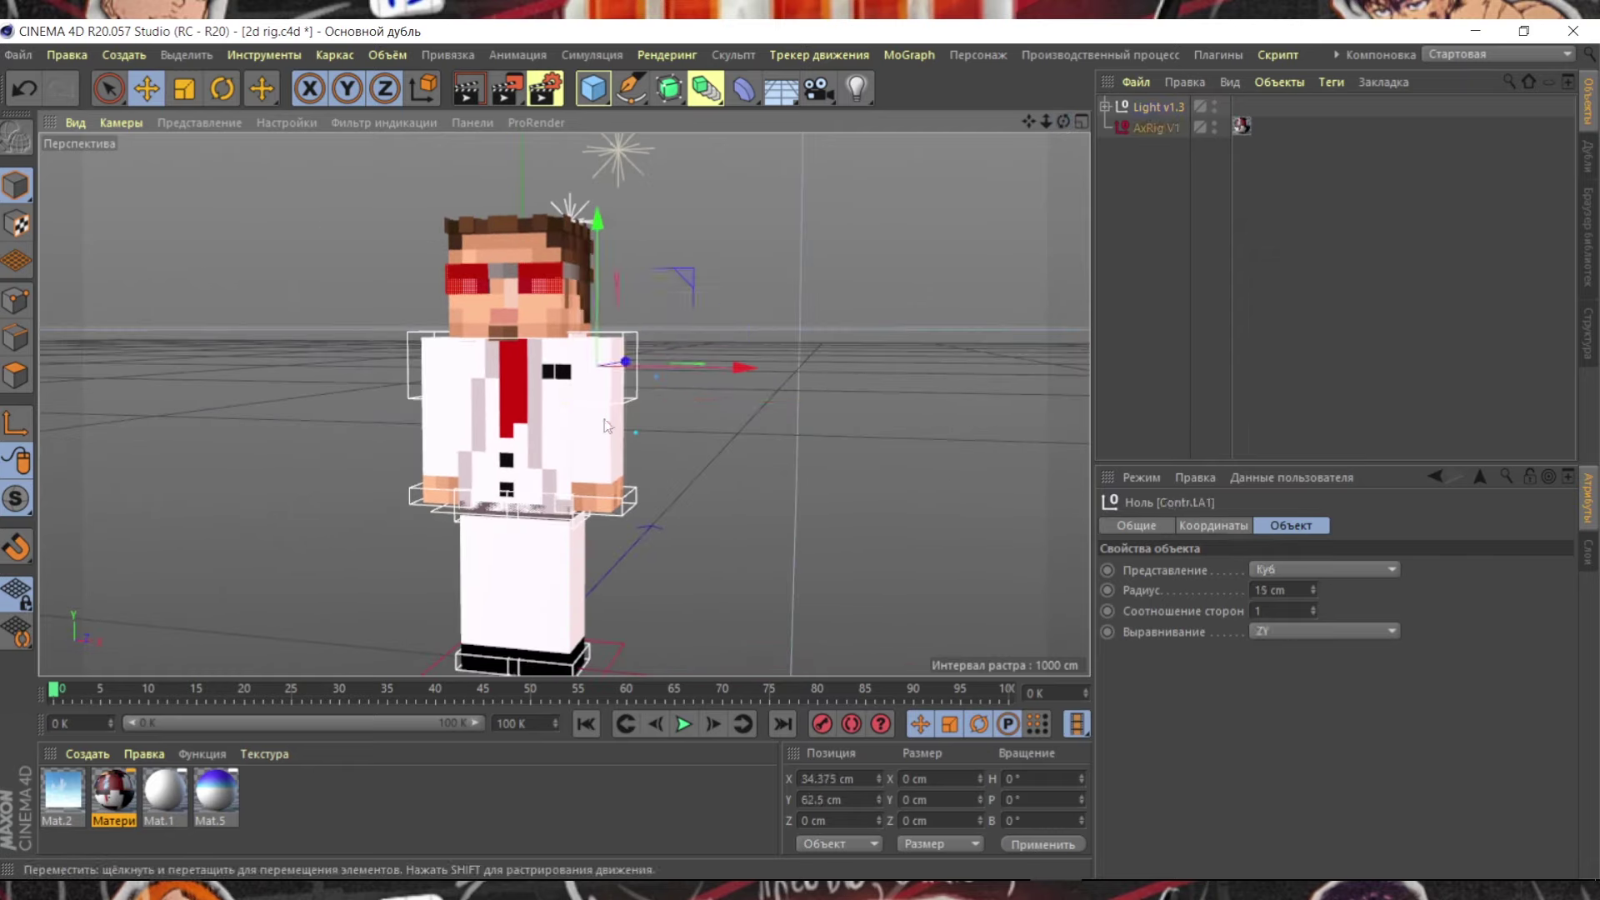
pyautogui.click(893, 262)
pyautogui.click(598, 492)
pyautogui.click(221, 89)
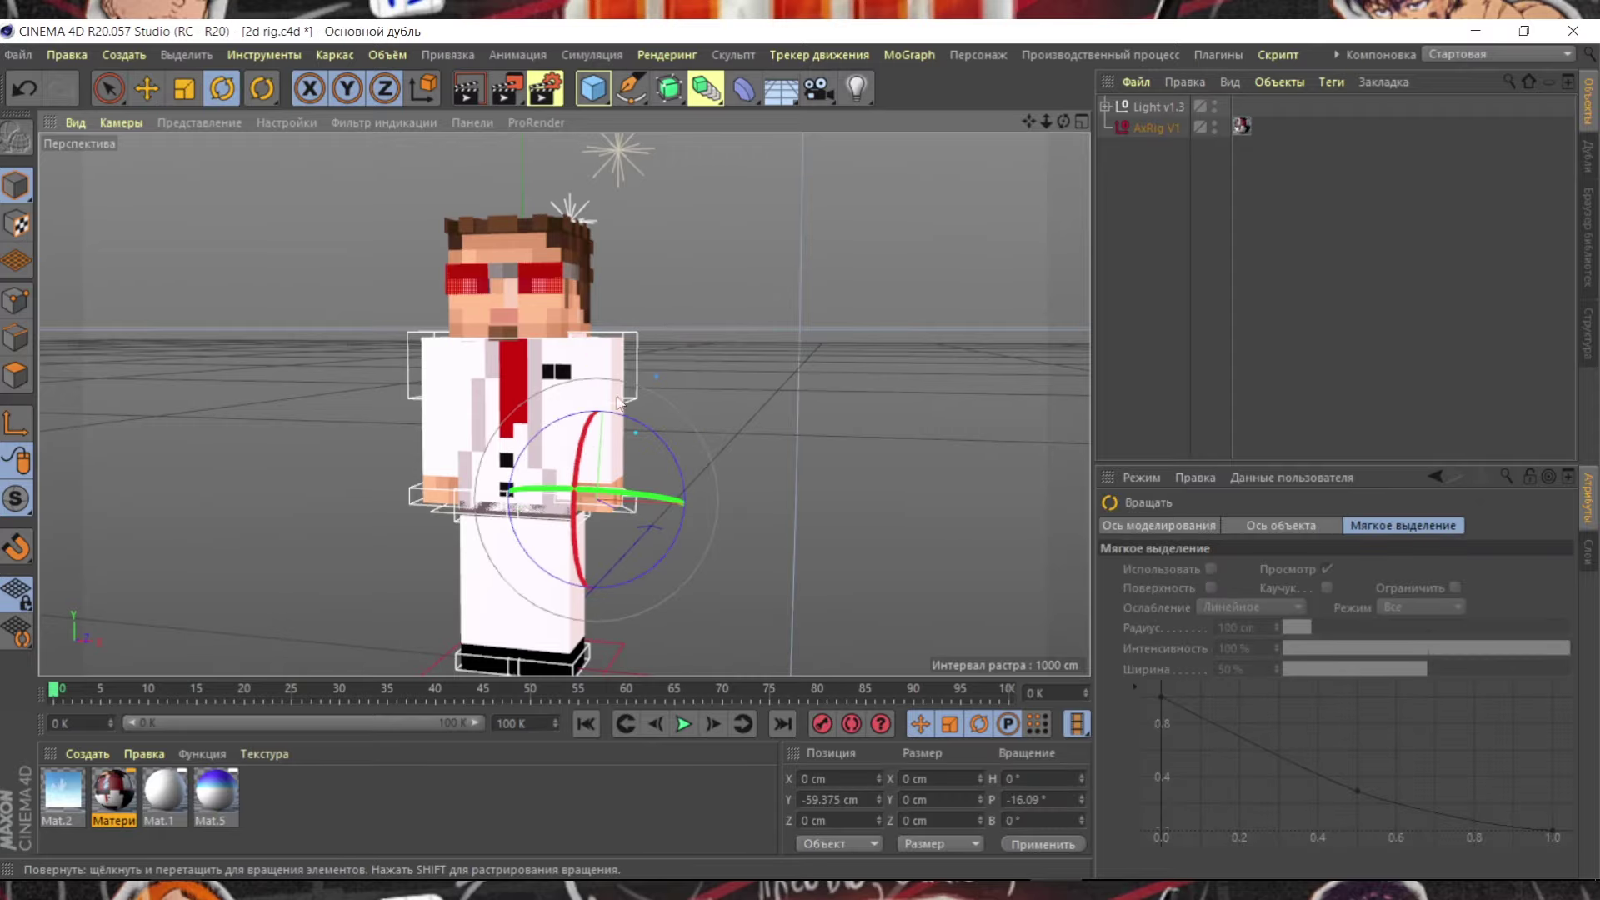
pyautogui.click(617, 392)
pyautogui.moveTo(633, 417); pyautogui.dragTo(581, 450)
pyautogui.click(450, 358)
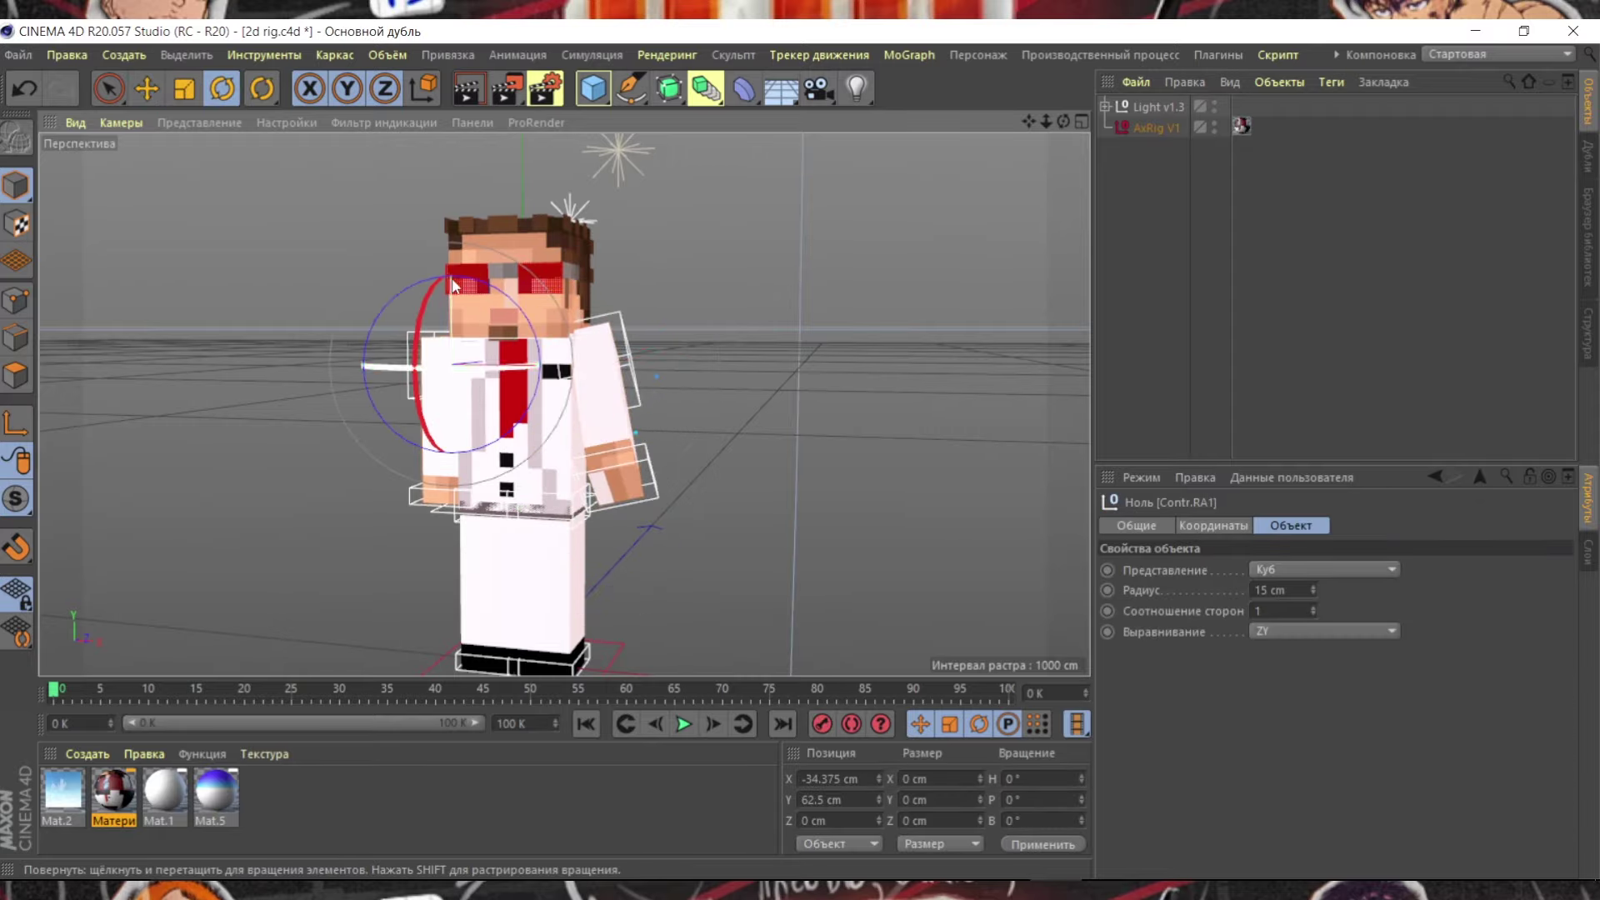
pyautogui.moveTo(449, 391); pyautogui.dragTo(417, 366)
# Select the leg controllers and reframe the character from a more frontal view.
pyautogui.moveTo(583, 417); pyautogui.dragTo(500, 416)
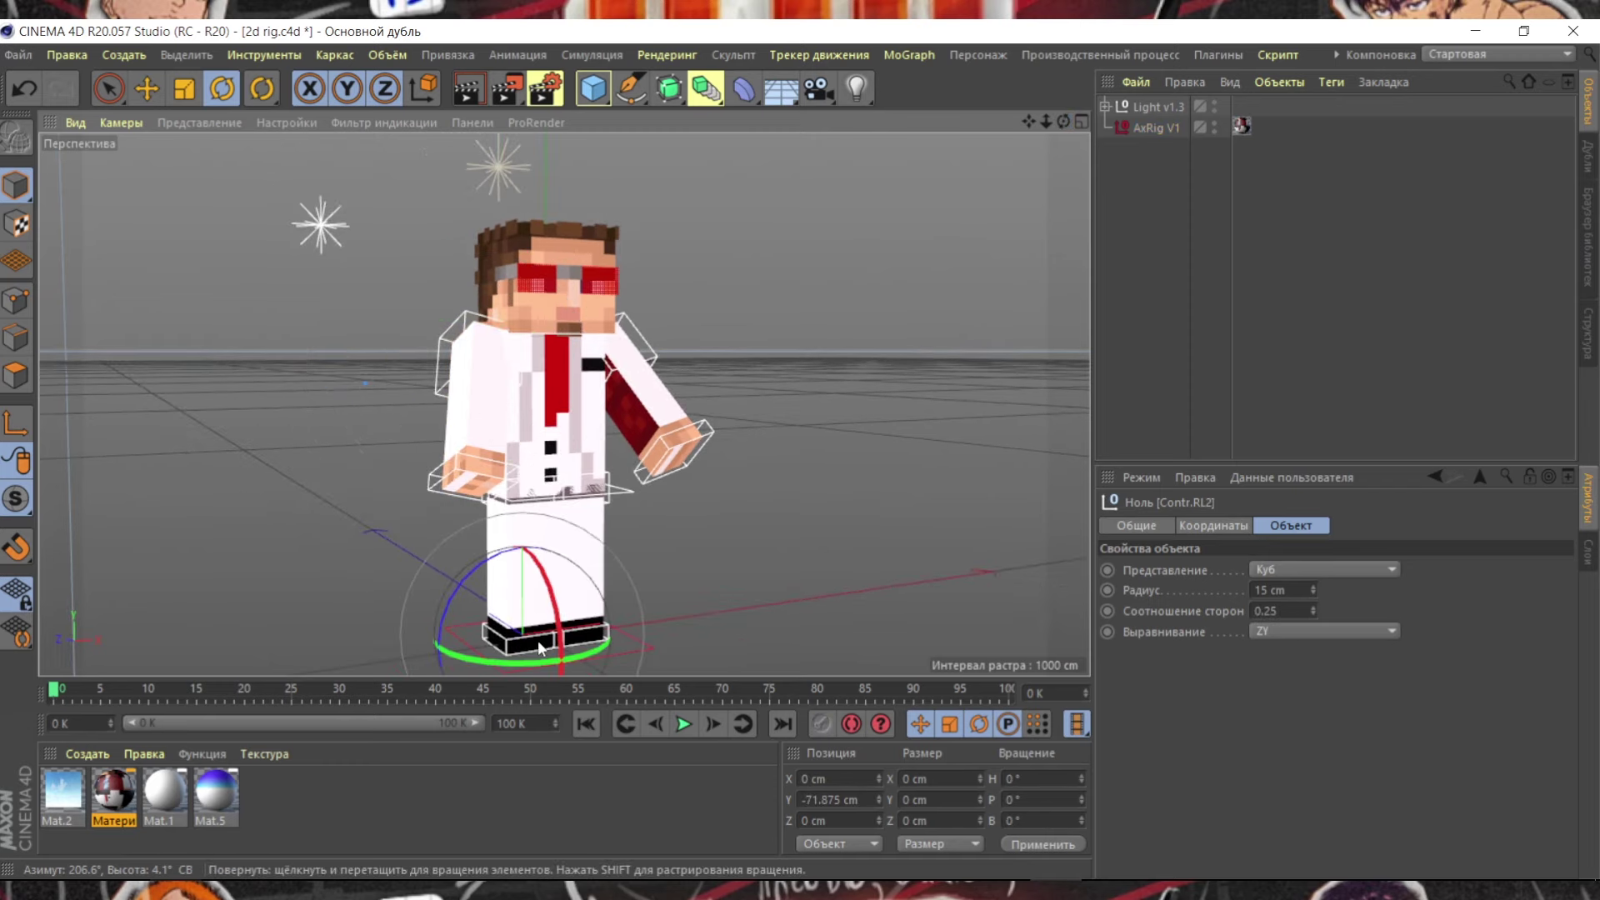
pyautogui.click(598, 435)
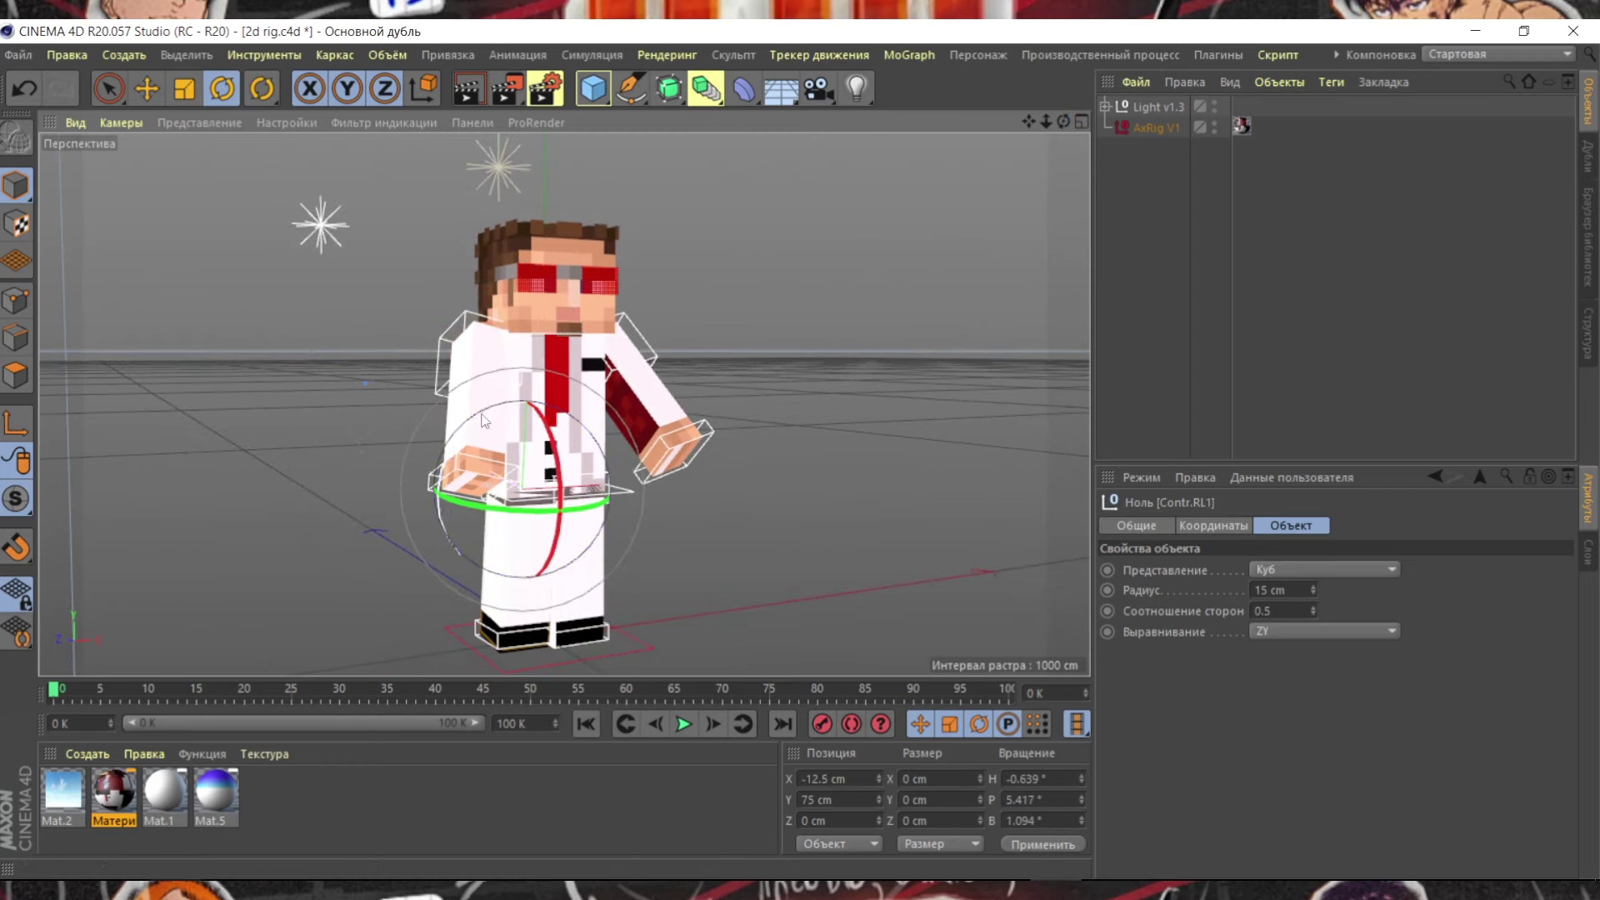
pyautogui.click(554, 588)
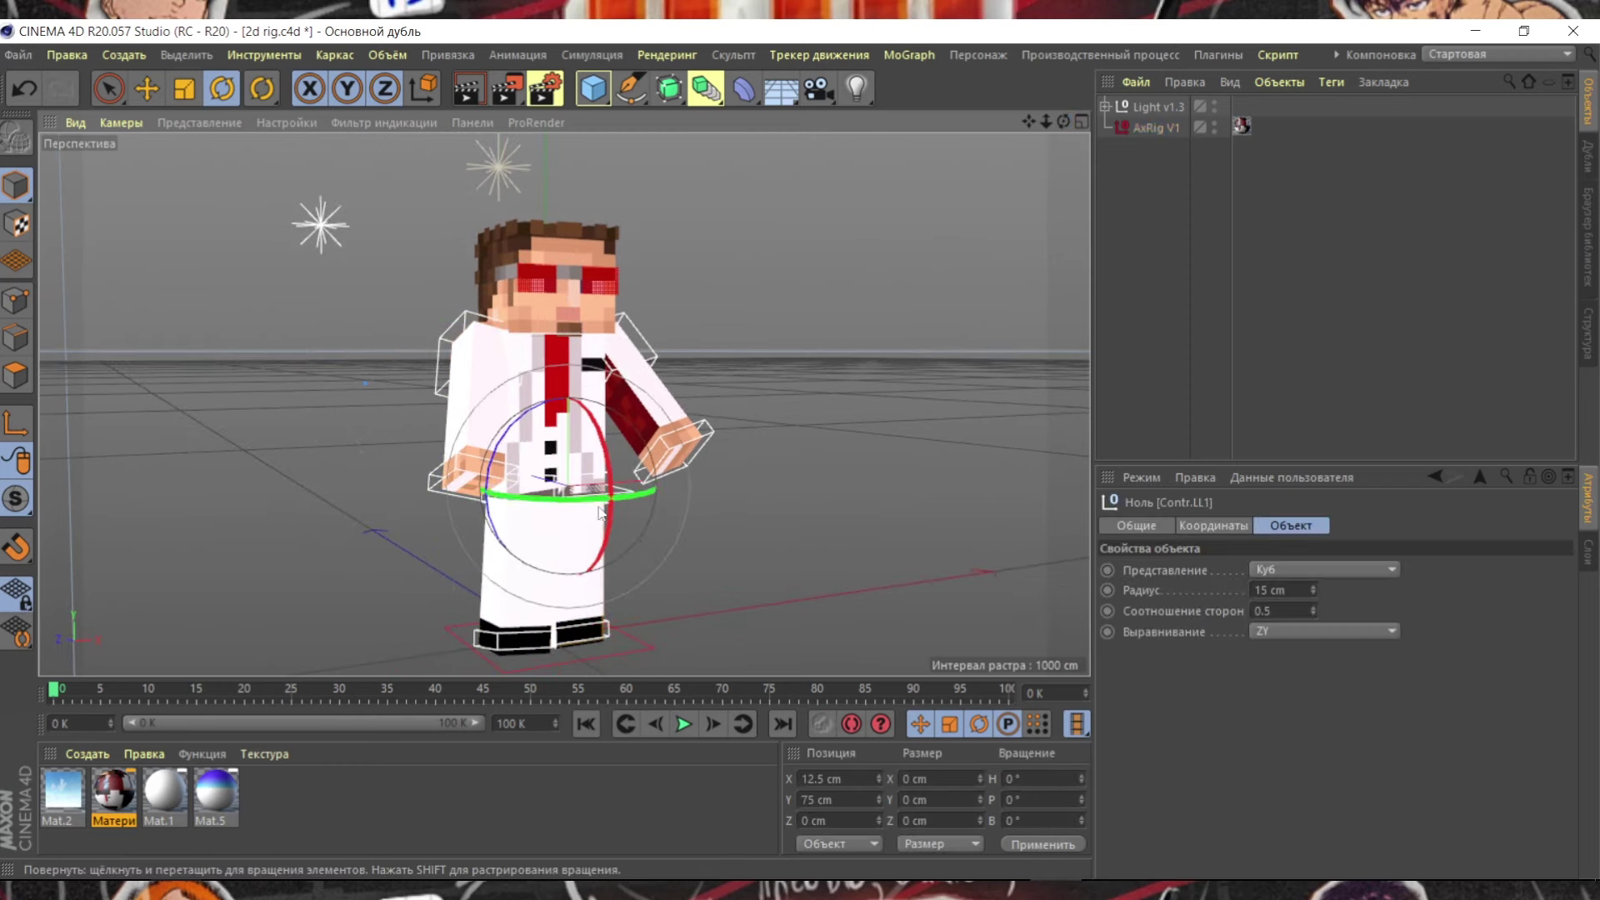
pyautogui.click(527, 325)
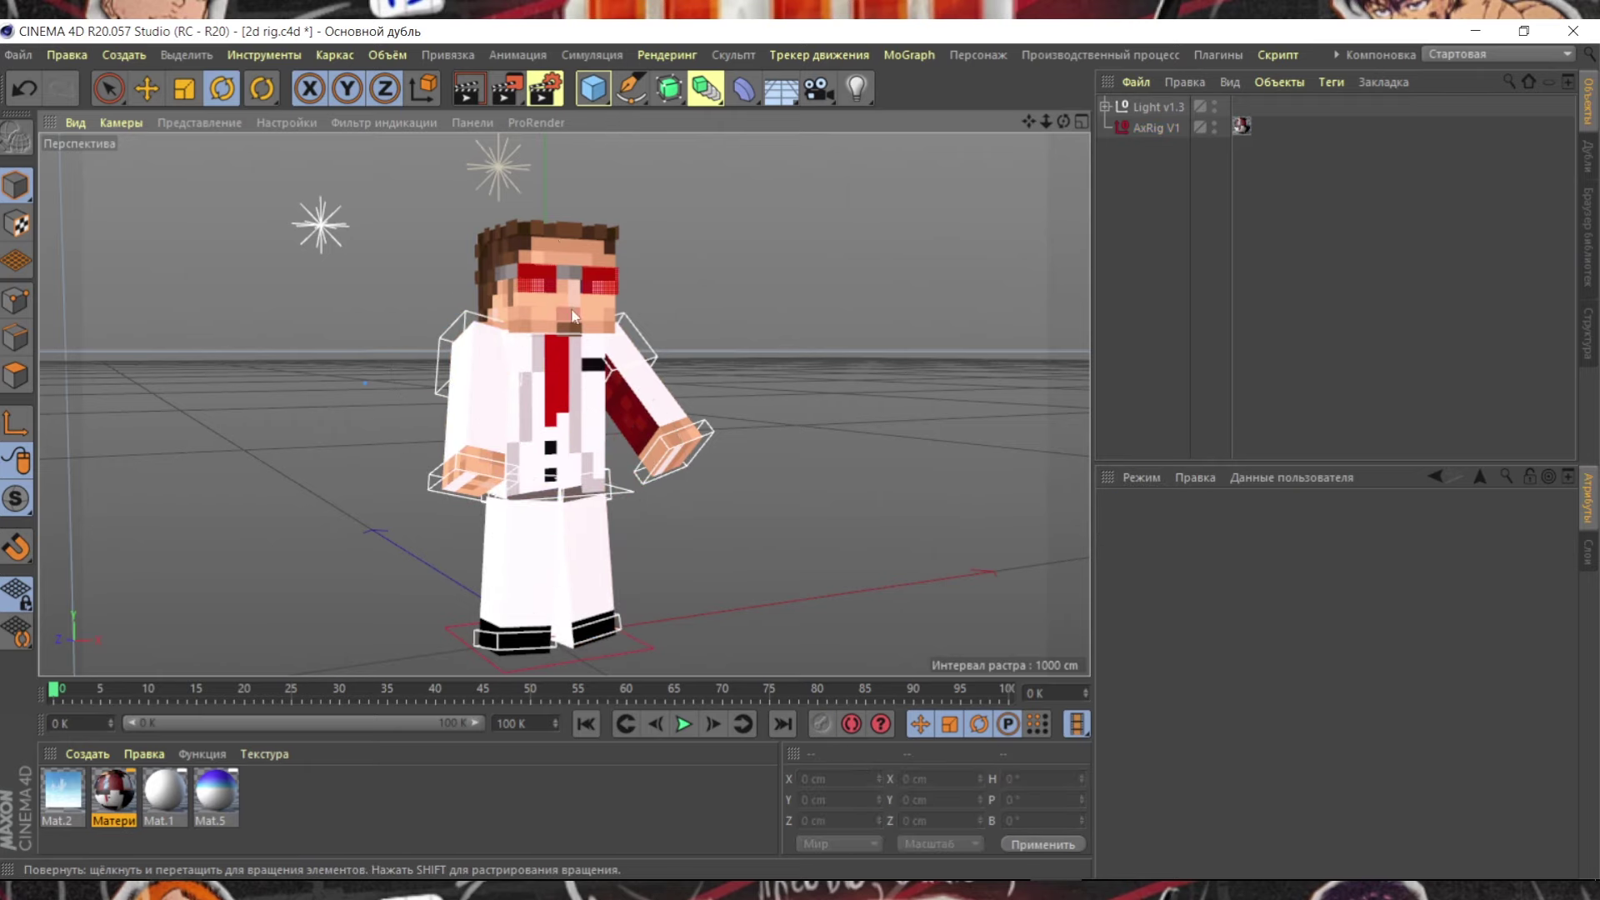
pyautogui.click(533, 333)
pyautogui.moveTo(533, 333); pyautogui.dragTo(687, 441)
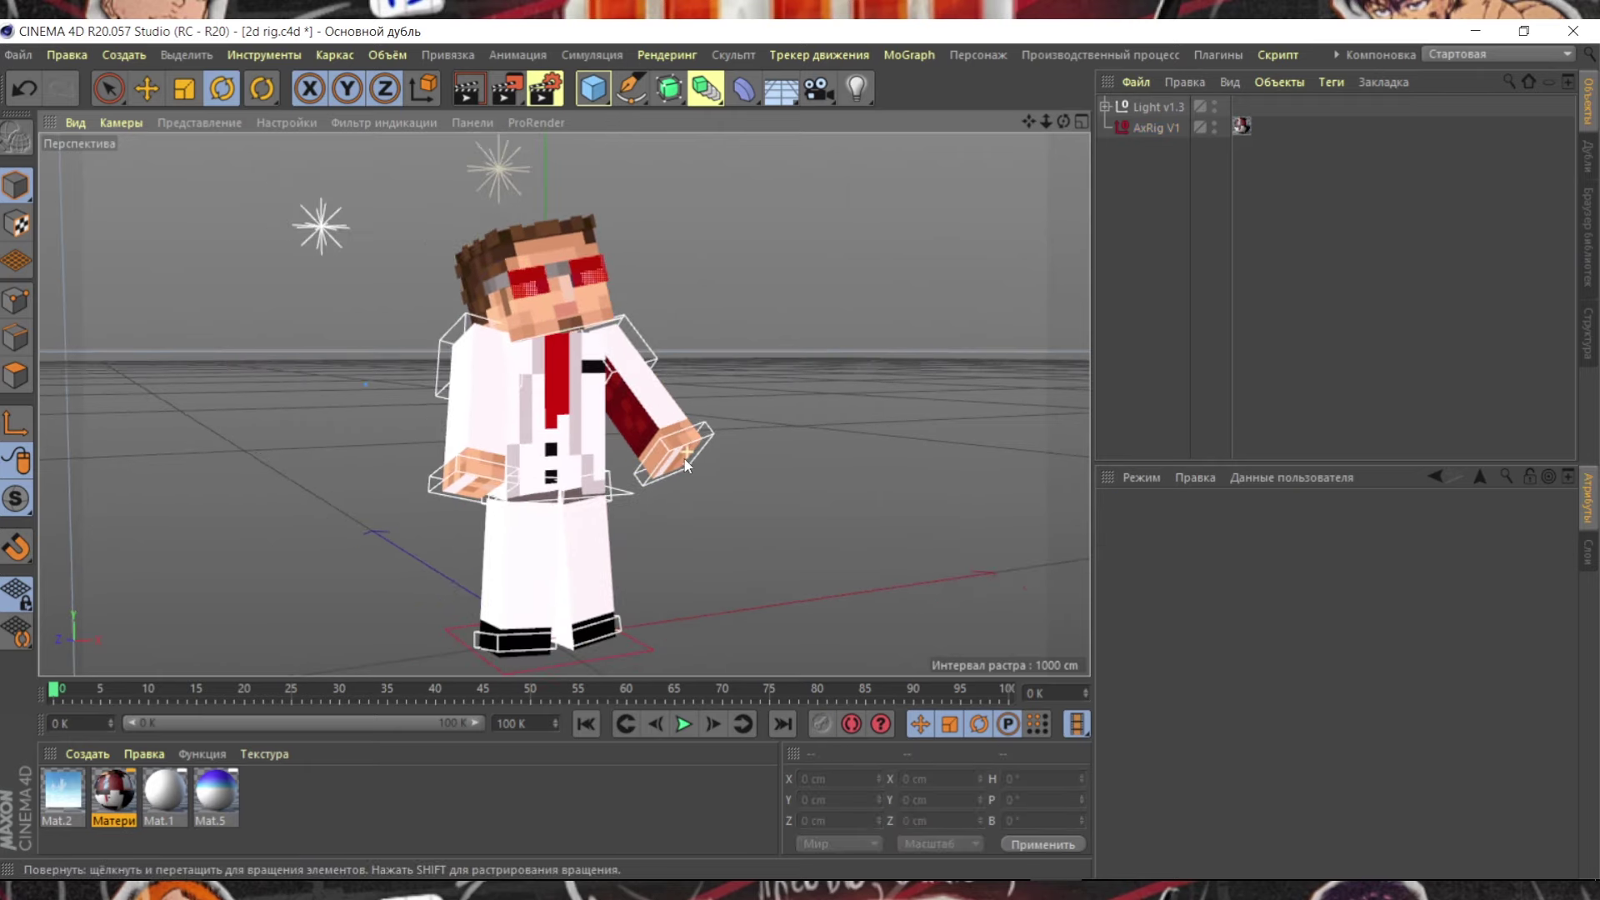
pyautogui.moveTo(1064, 121); pyautogui.dragTo(888, 103)
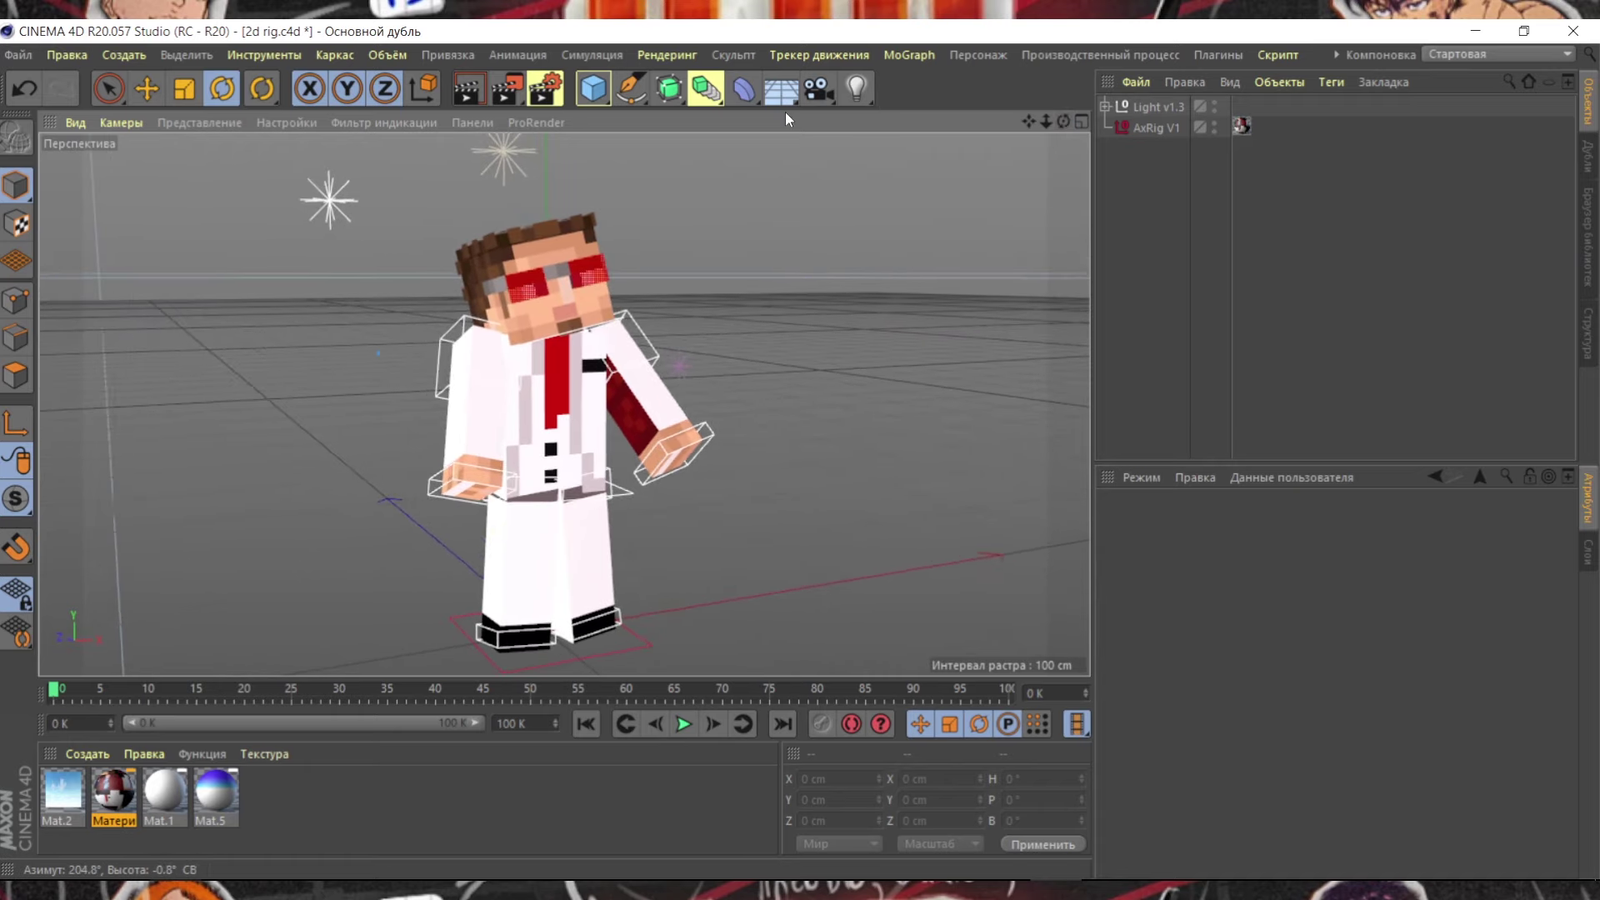
# Review the Output, multi-pass, Ambient Occlusion and Color Correction render settings.
pyautogui.click(535, 91)
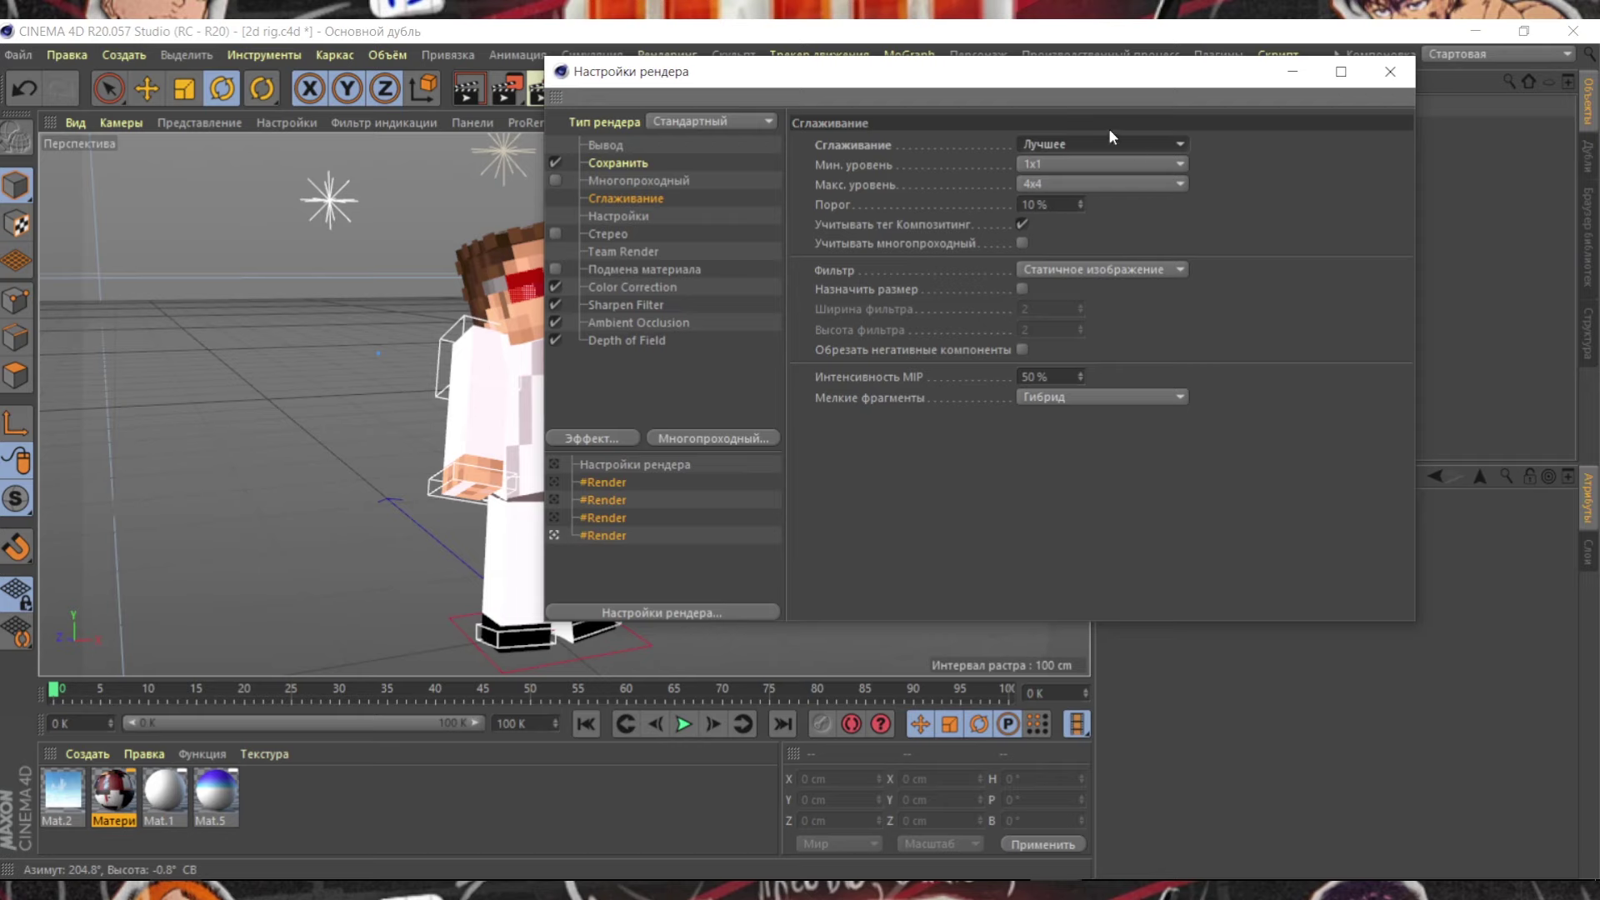
pyautogui.click(619, 216)
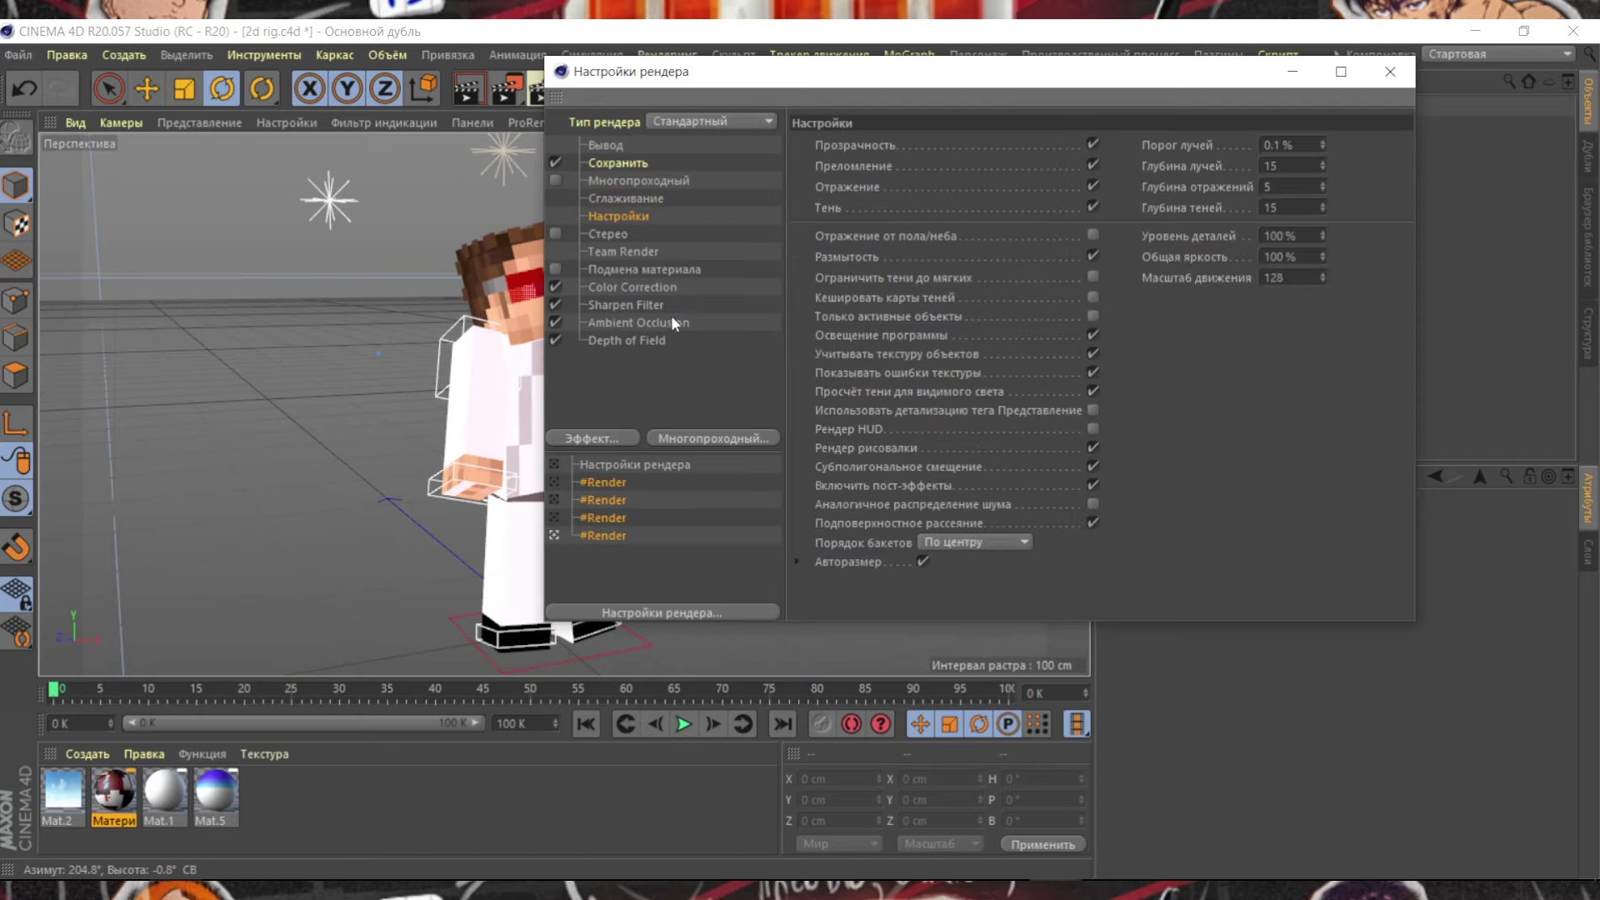
pyautogui.click(627, 182)
pyautogui.click(621, 144)
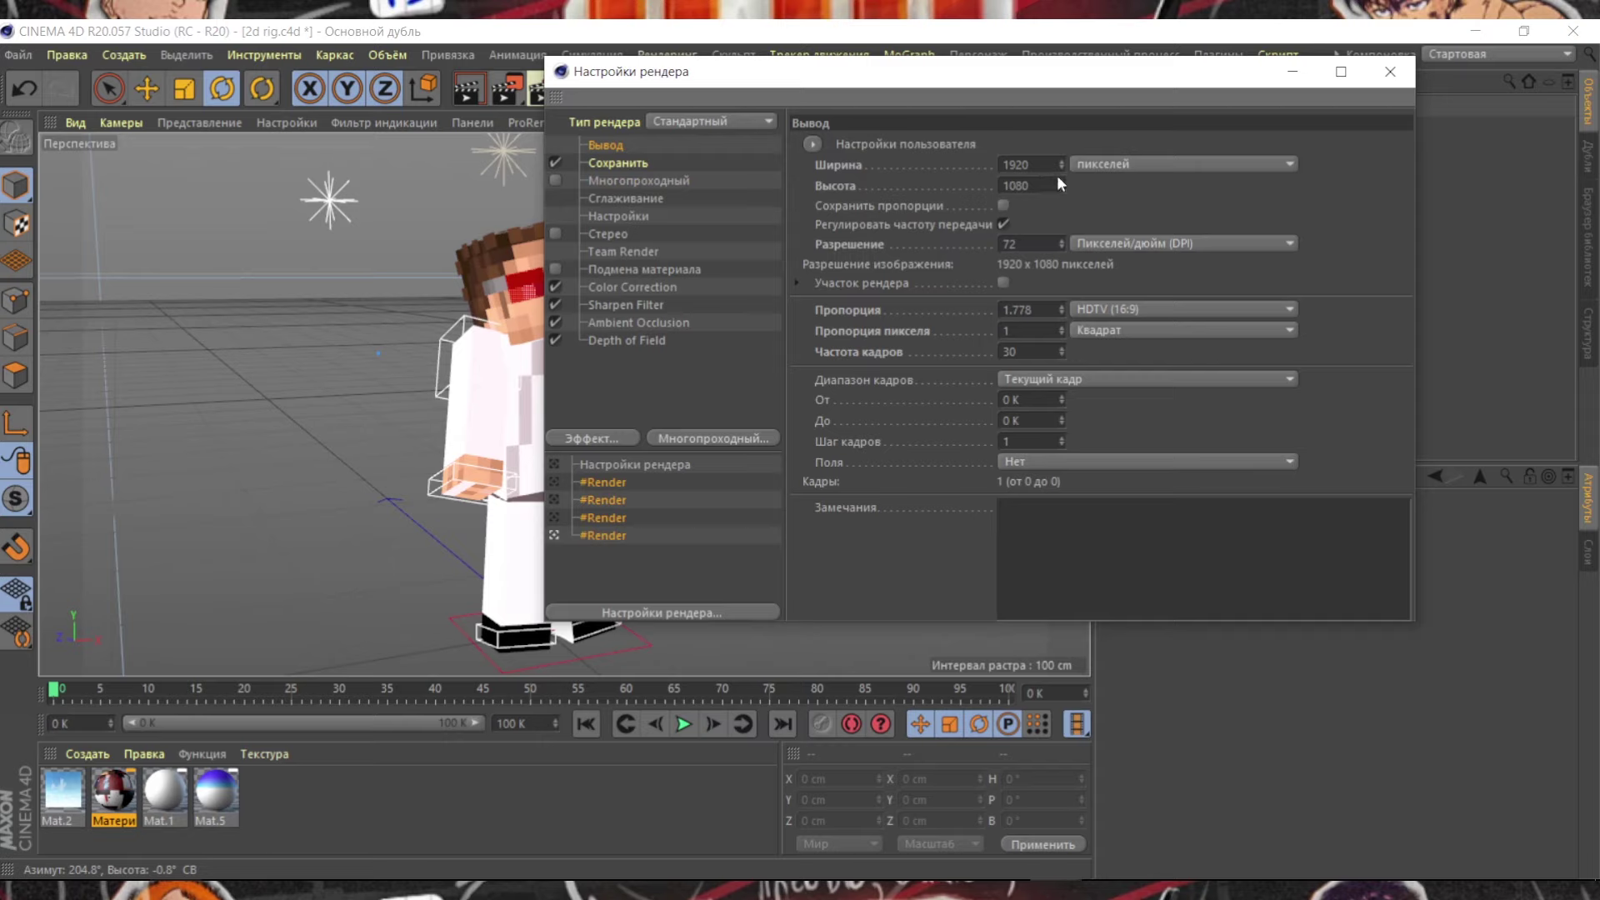
pyautogui.click(637, 321)
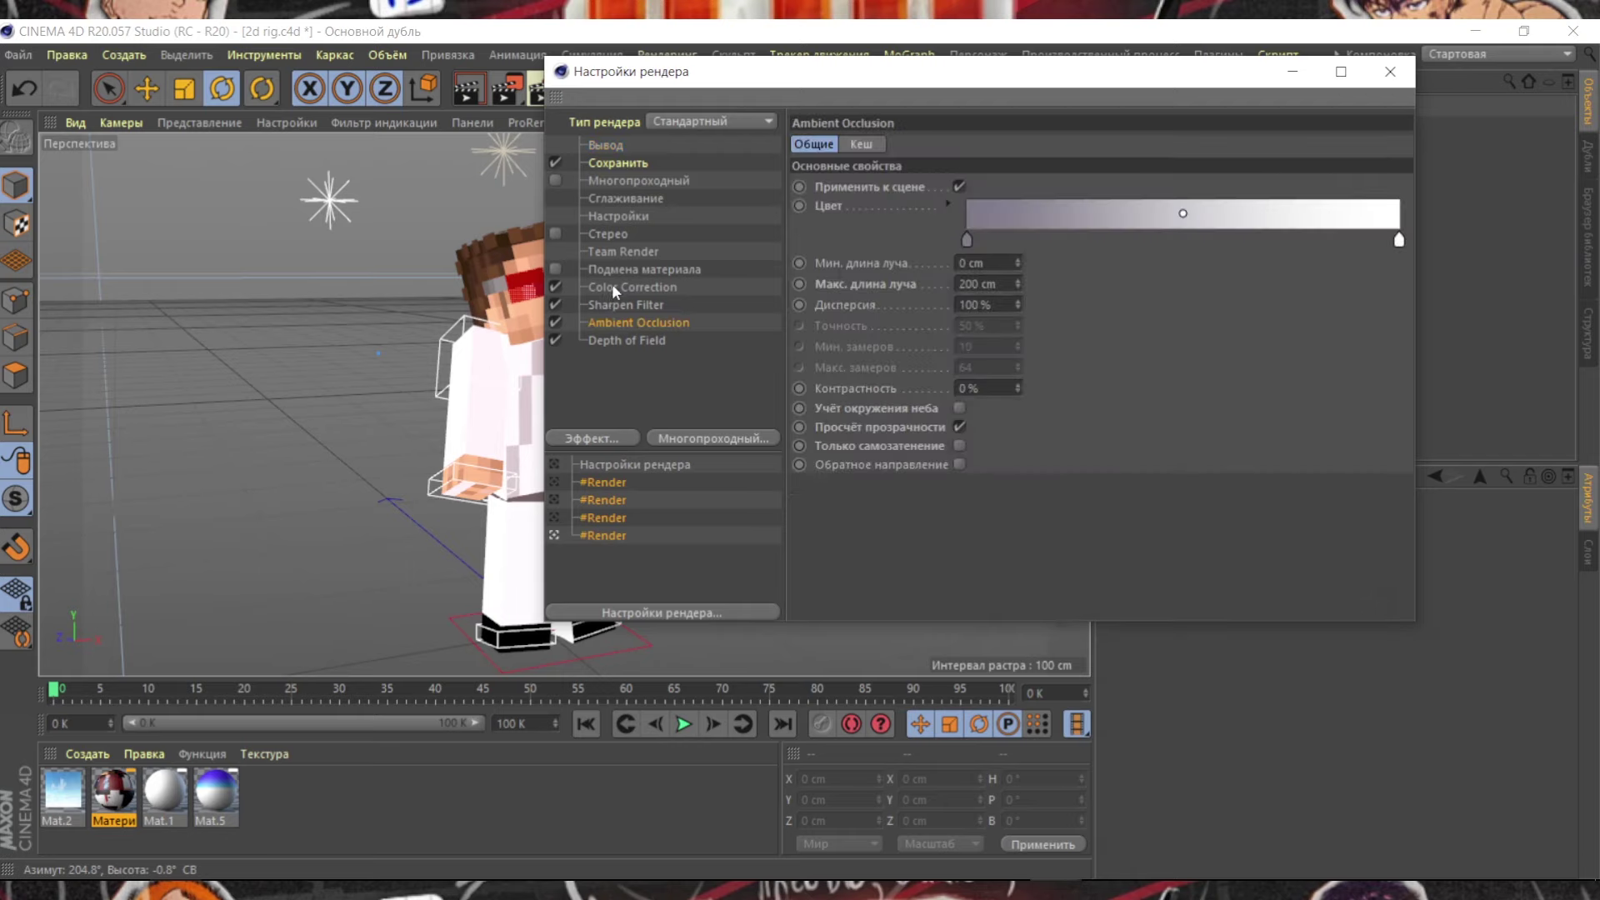
pyautogui.click(612, 287)
# Set the render save path to D:\Downloads\Prew and close Render Settings.
pyautogui.click(627, 216)
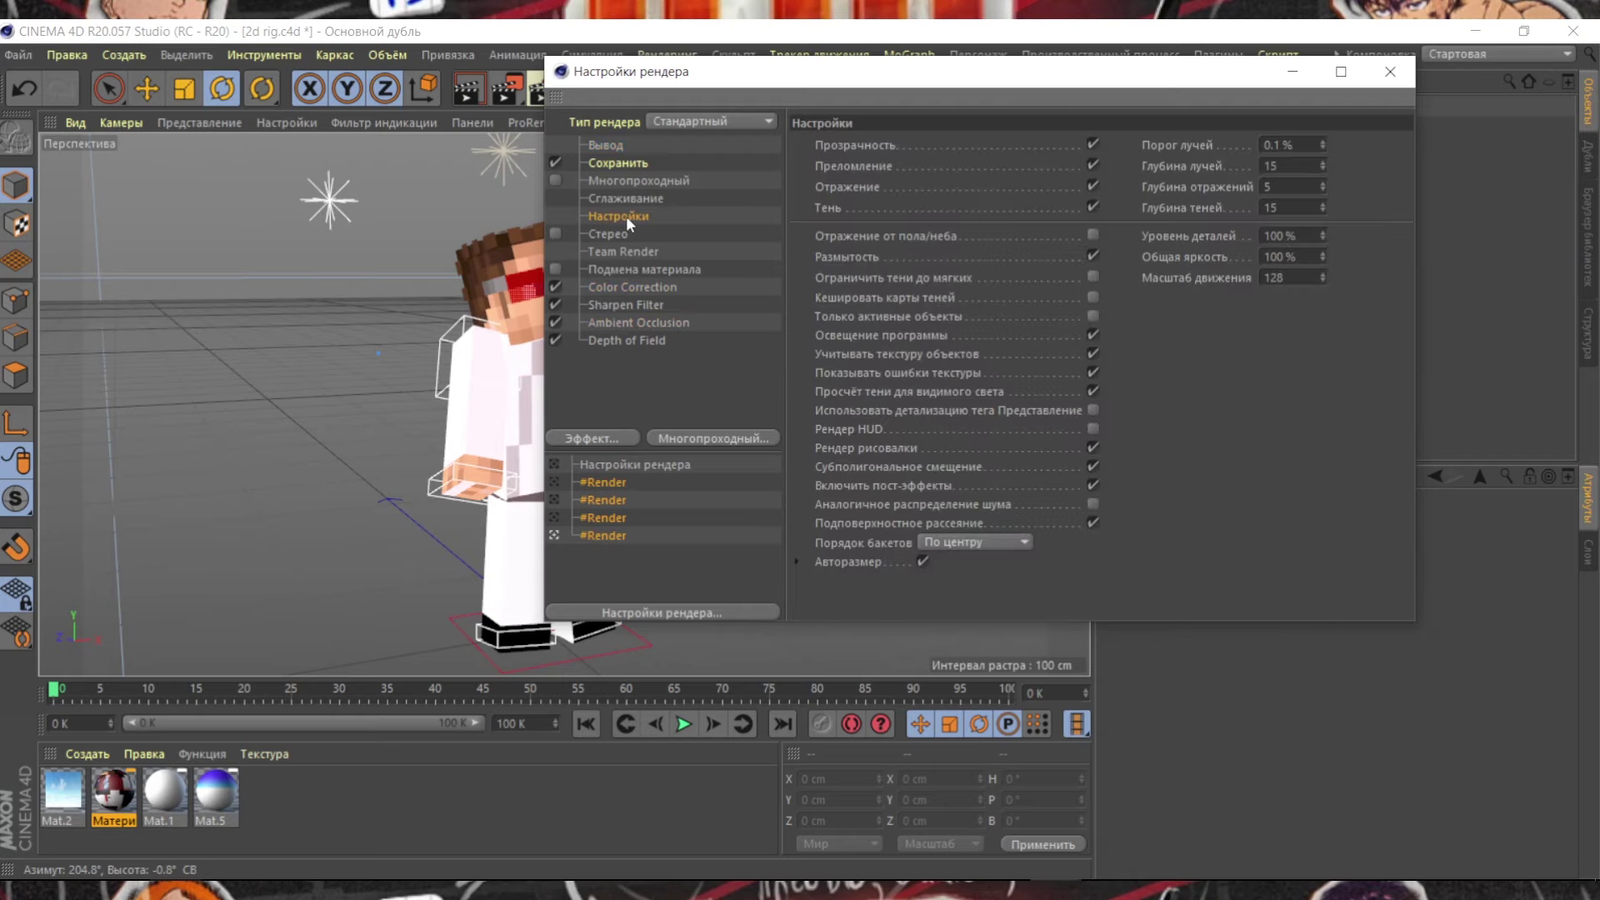
pyautogui.click(616, 162)
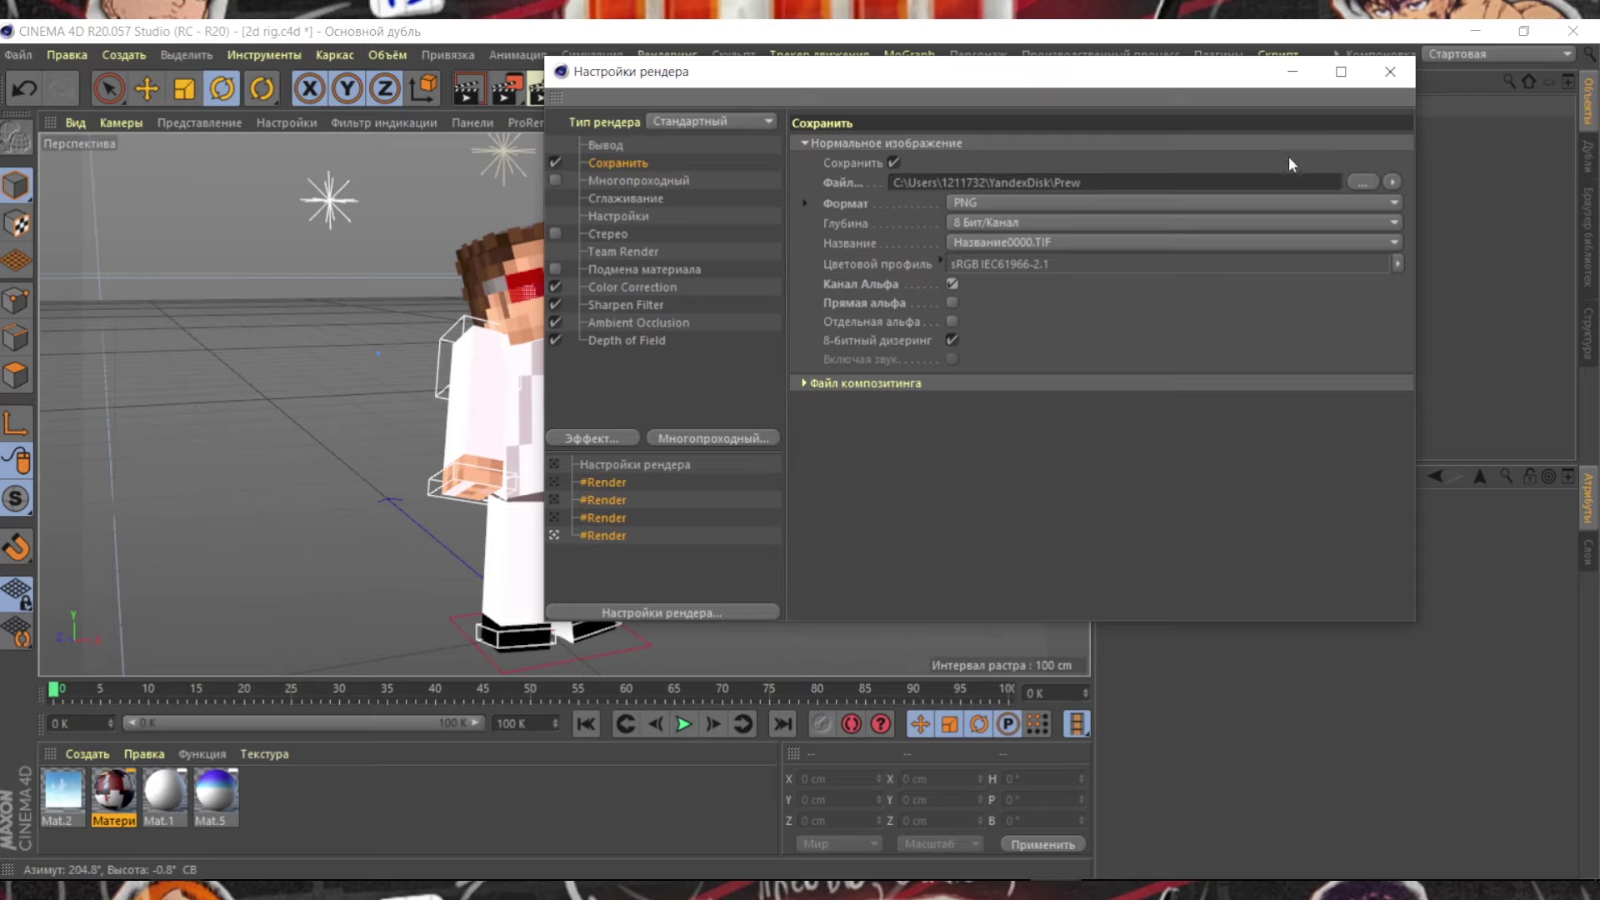
pyautogui.click(1363, 182)
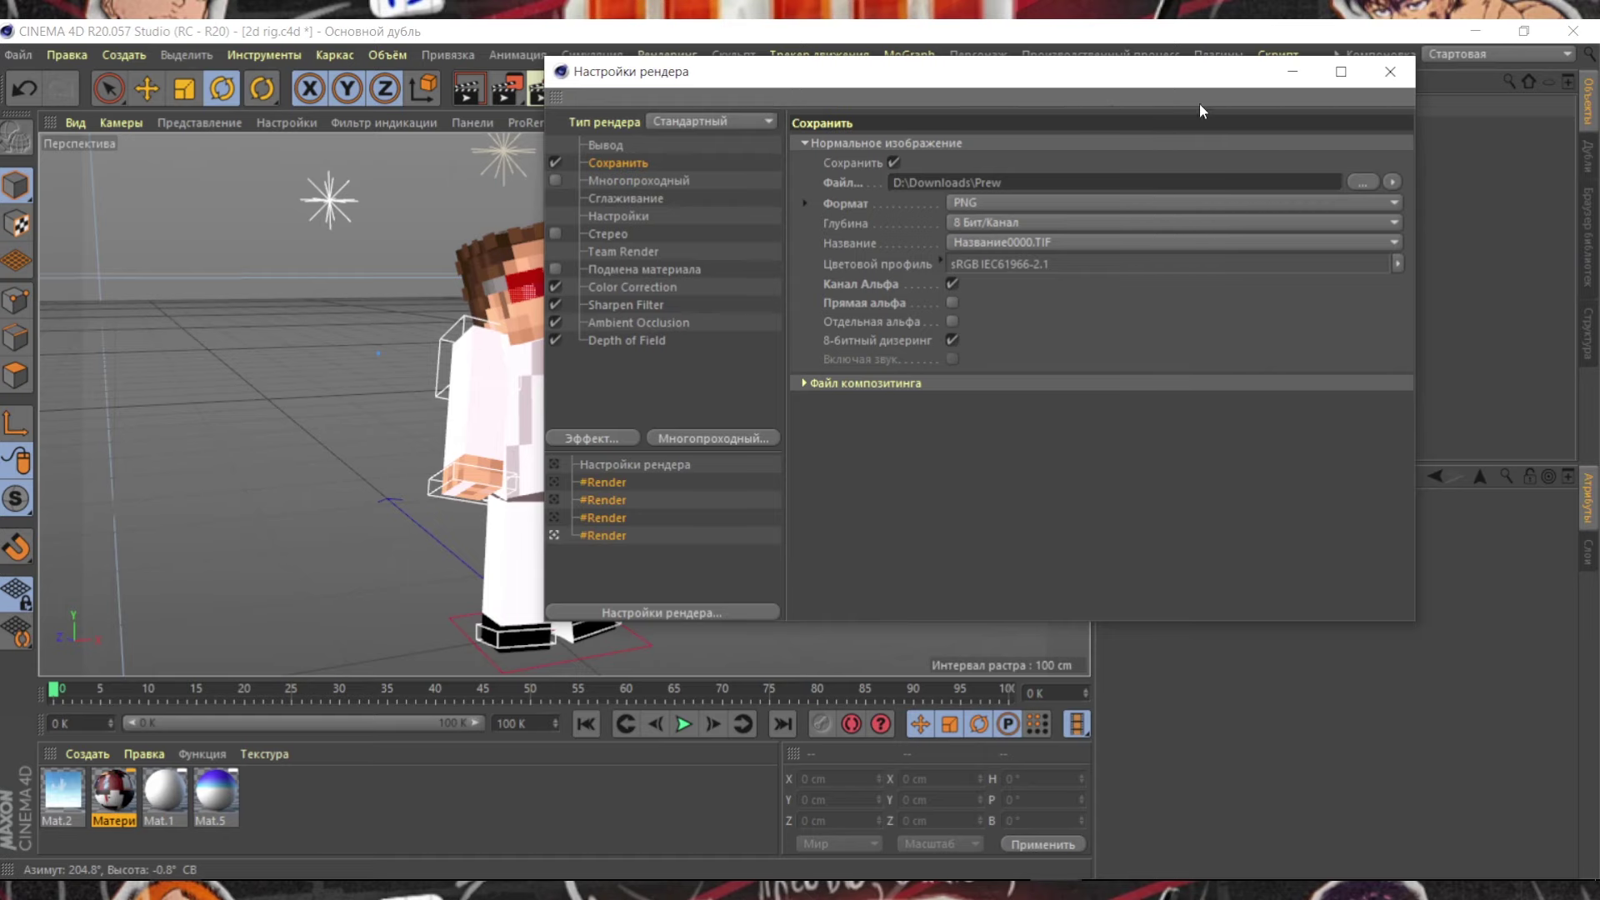
pyautogui.click(1390, 71)
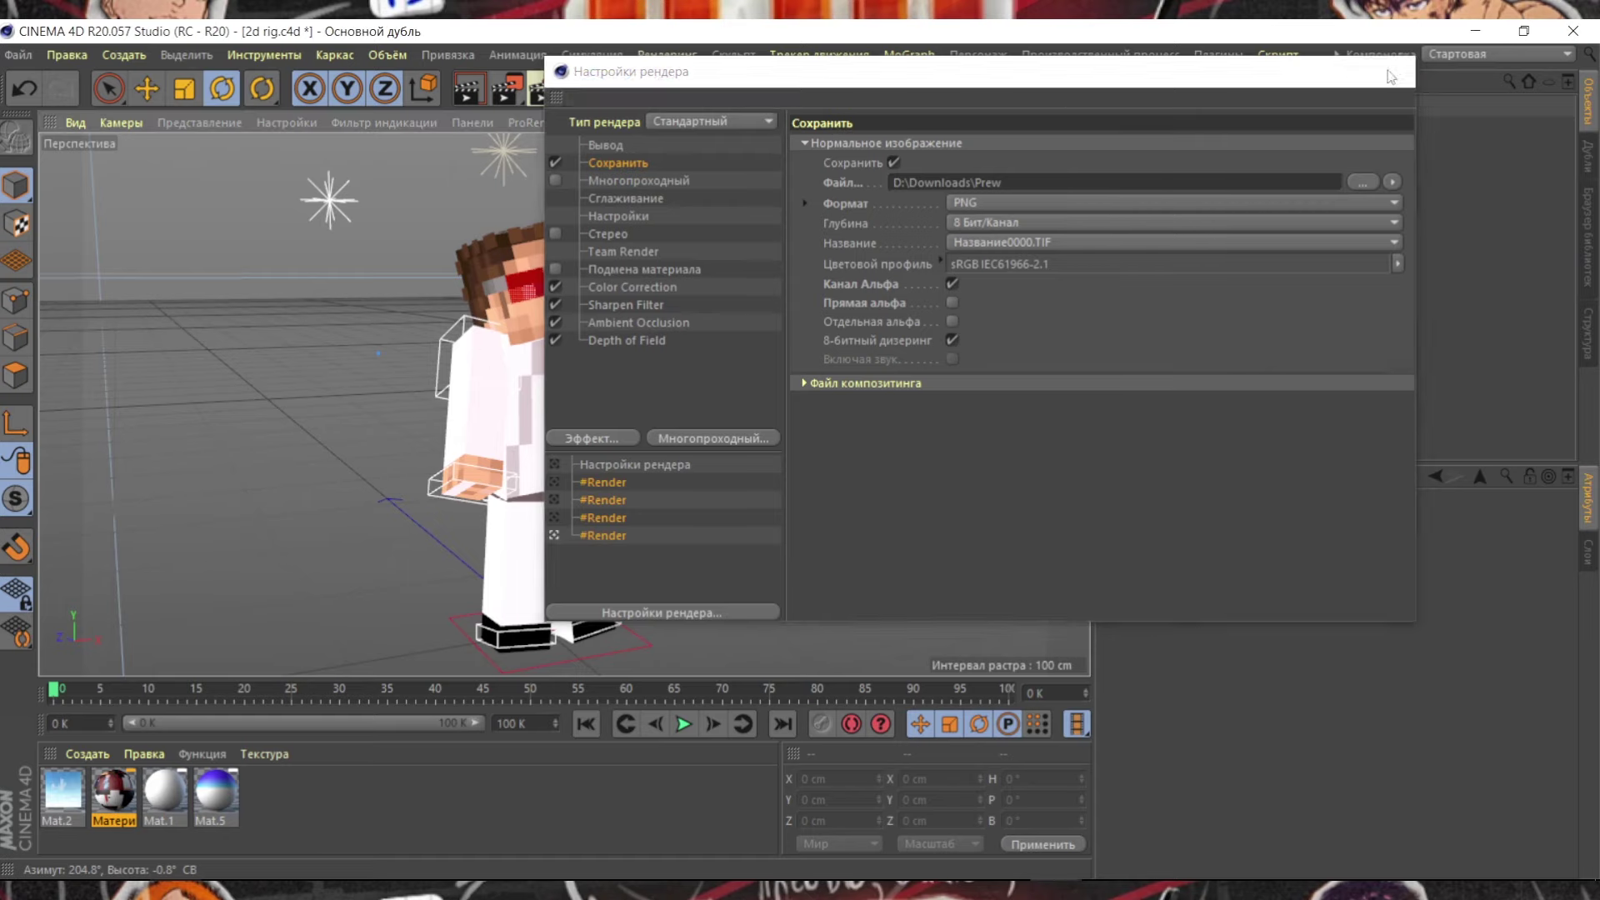
# Render the posed character to the Picture Viewer and save it as Prew.png.
pyautogui.click(510, 90)
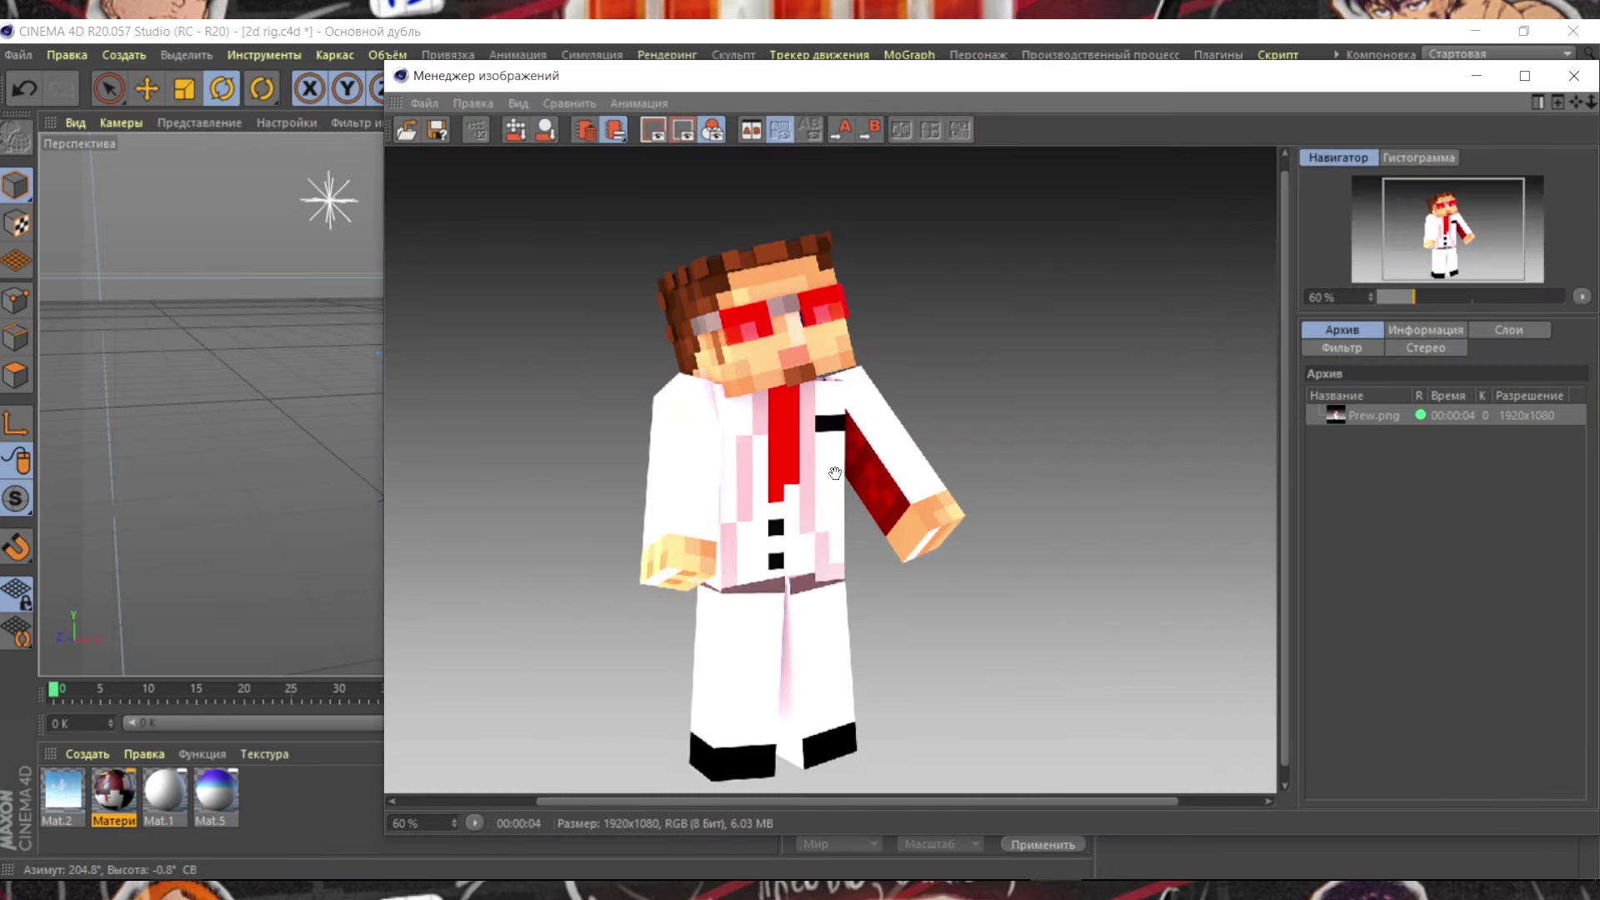
pyautogui.moveTo(834, 473); pyautogui.dragTo(887, 477)
pyautogui.click(423, 101)
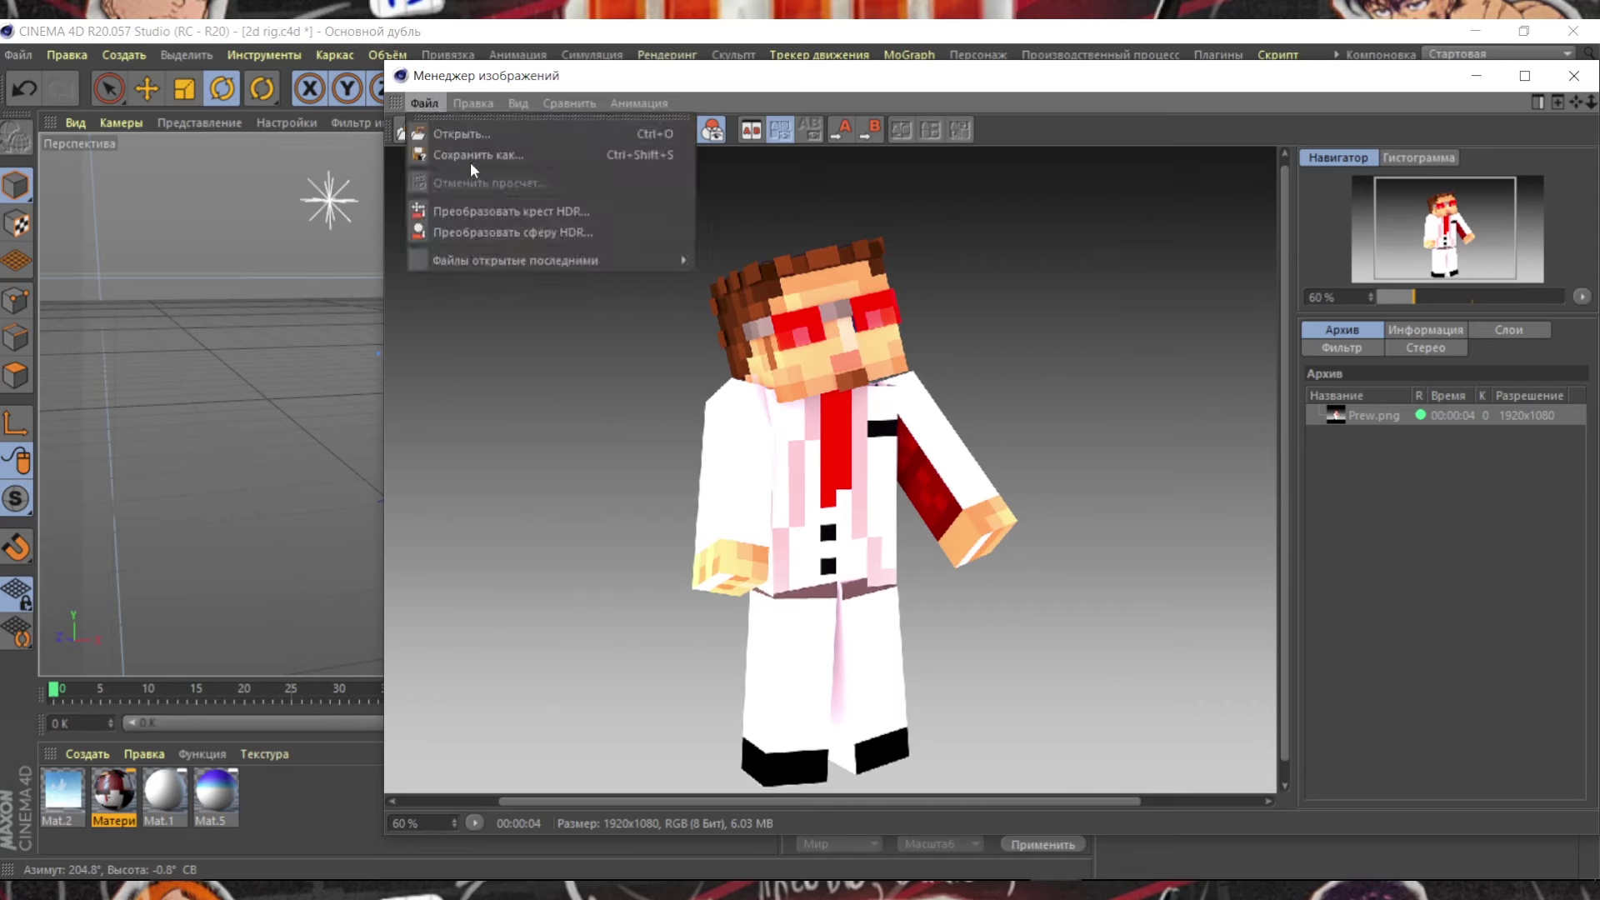
pyautogui.click(470, 157)
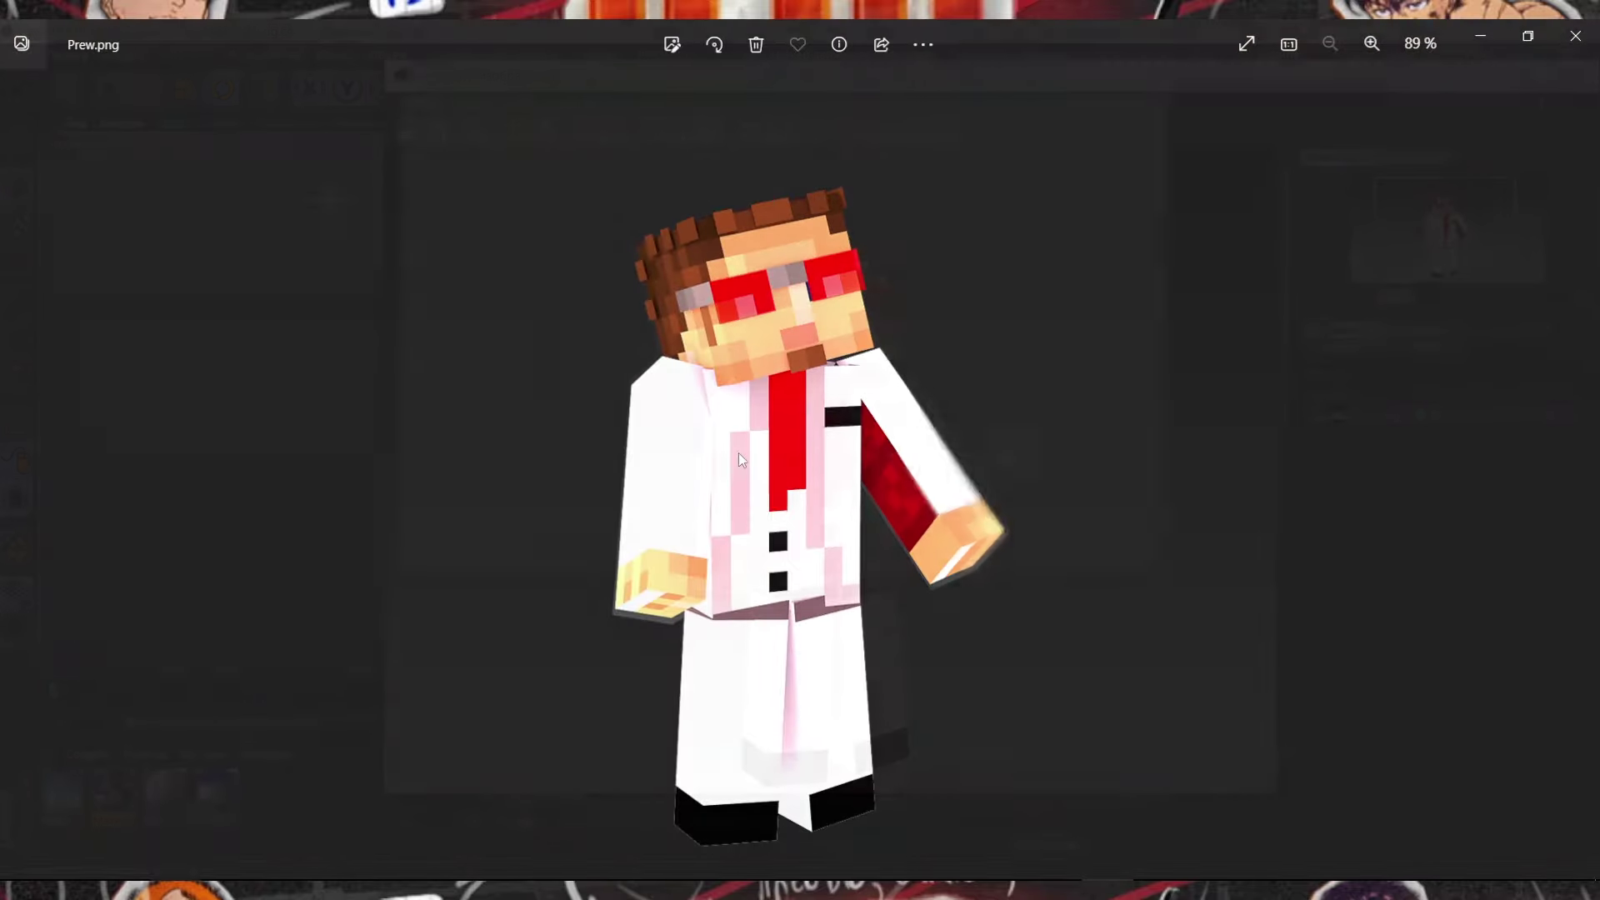
# Zoom in and out on Prew.png in Windows Photos, then close the viewer.
pyautogui.scroll(-3, 761, 452)
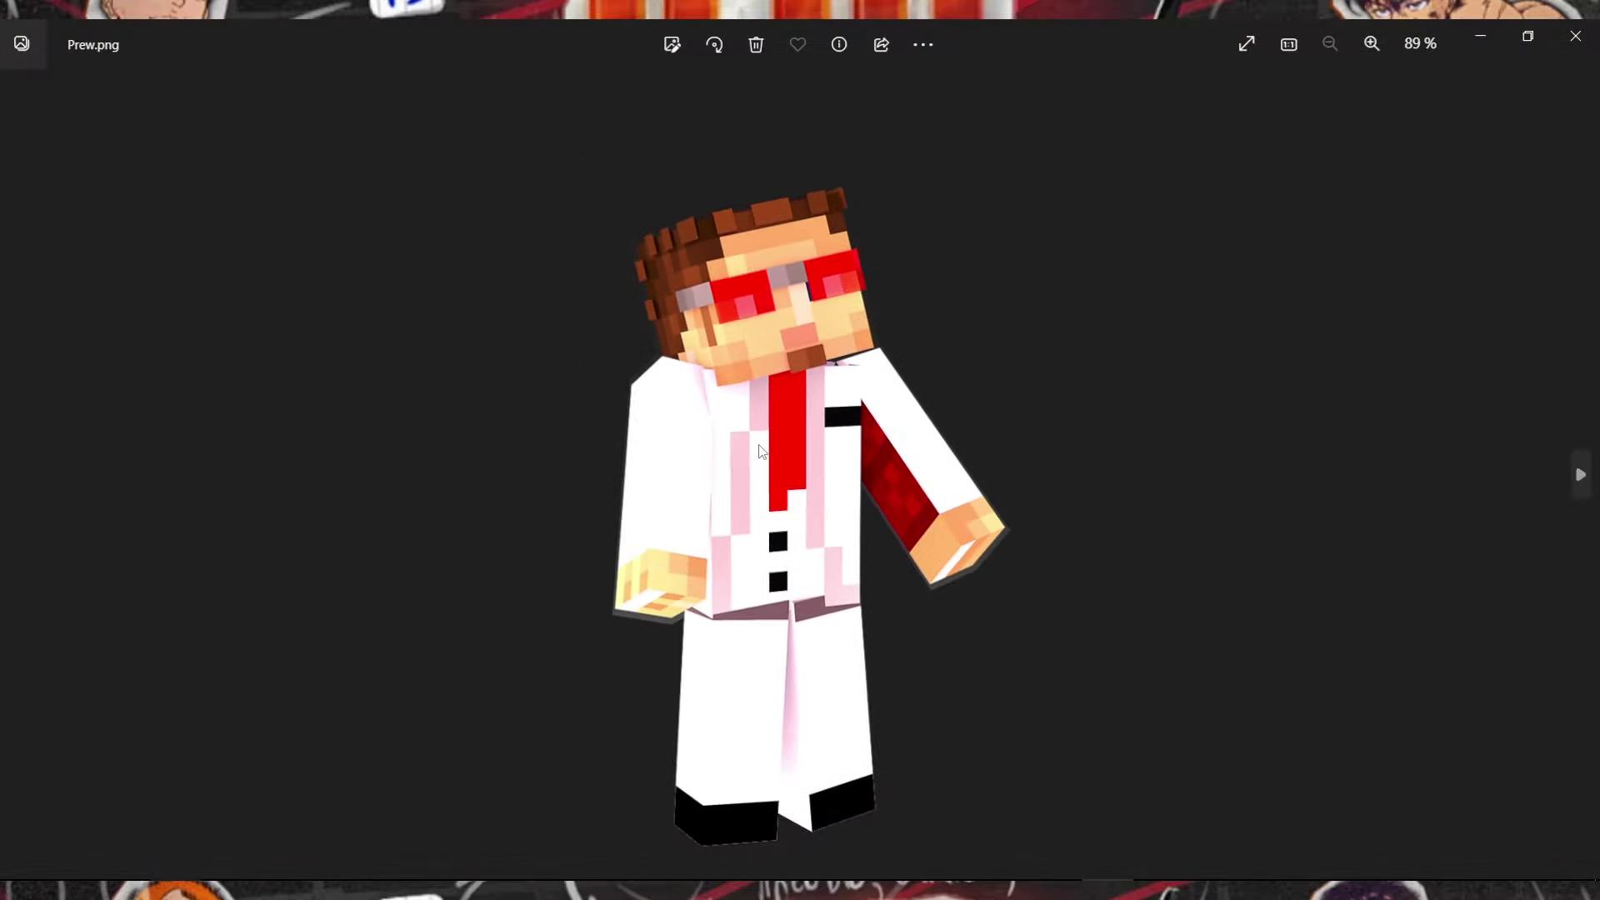
pyautogui.scroll(2, 570, 270)
pyautogui.scroll(2, 570, 271)
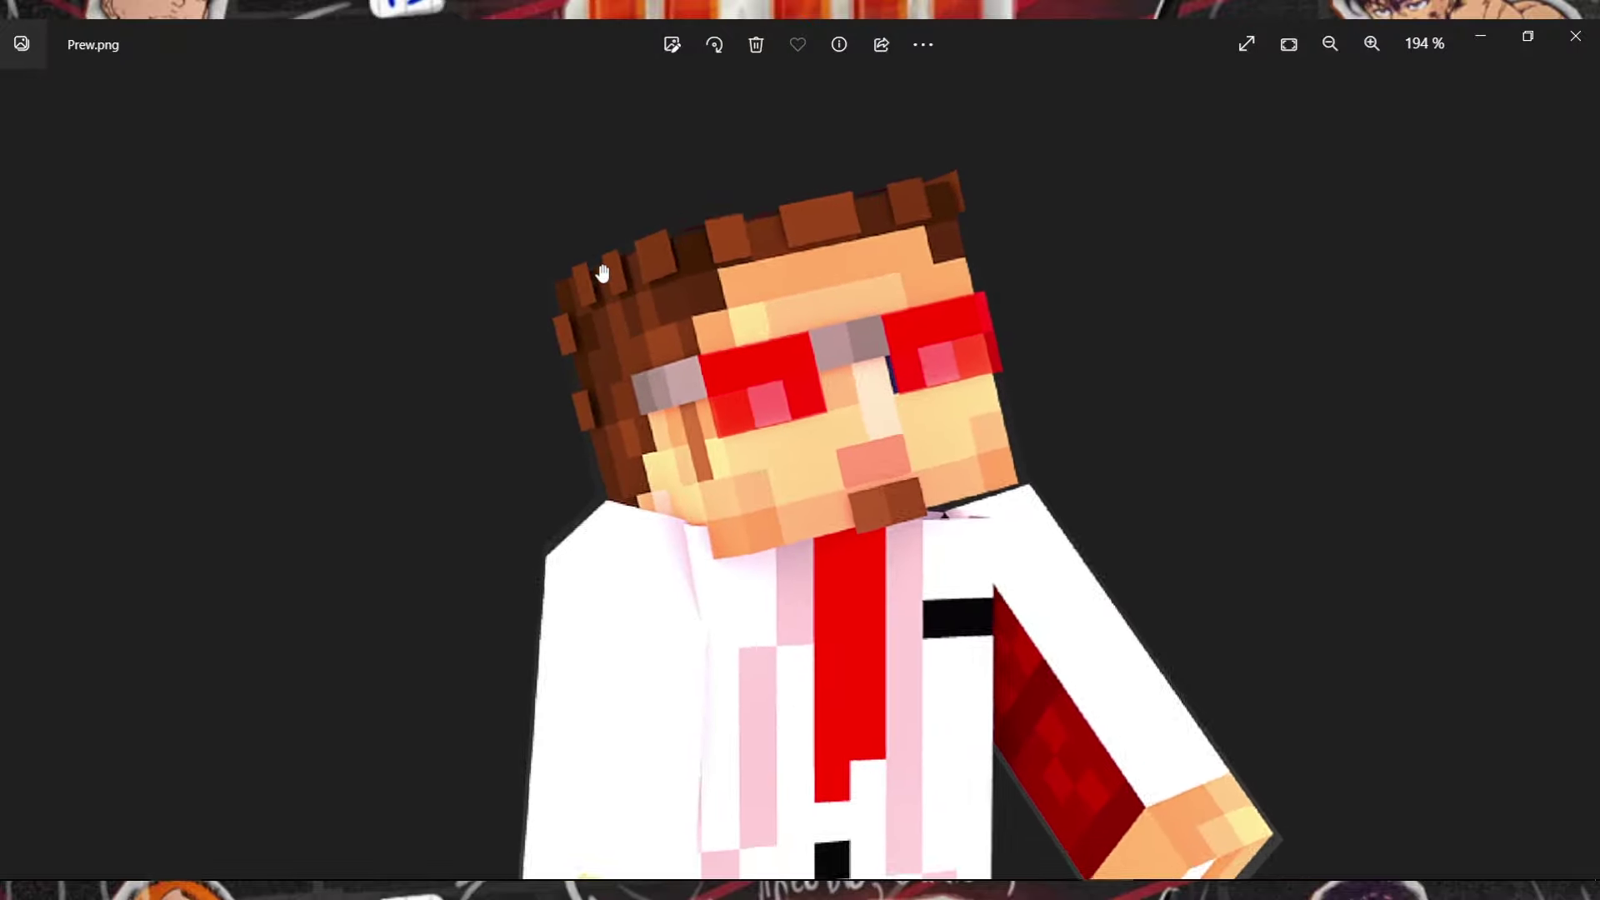
pyautogui.scroll(-3, 570, 270)
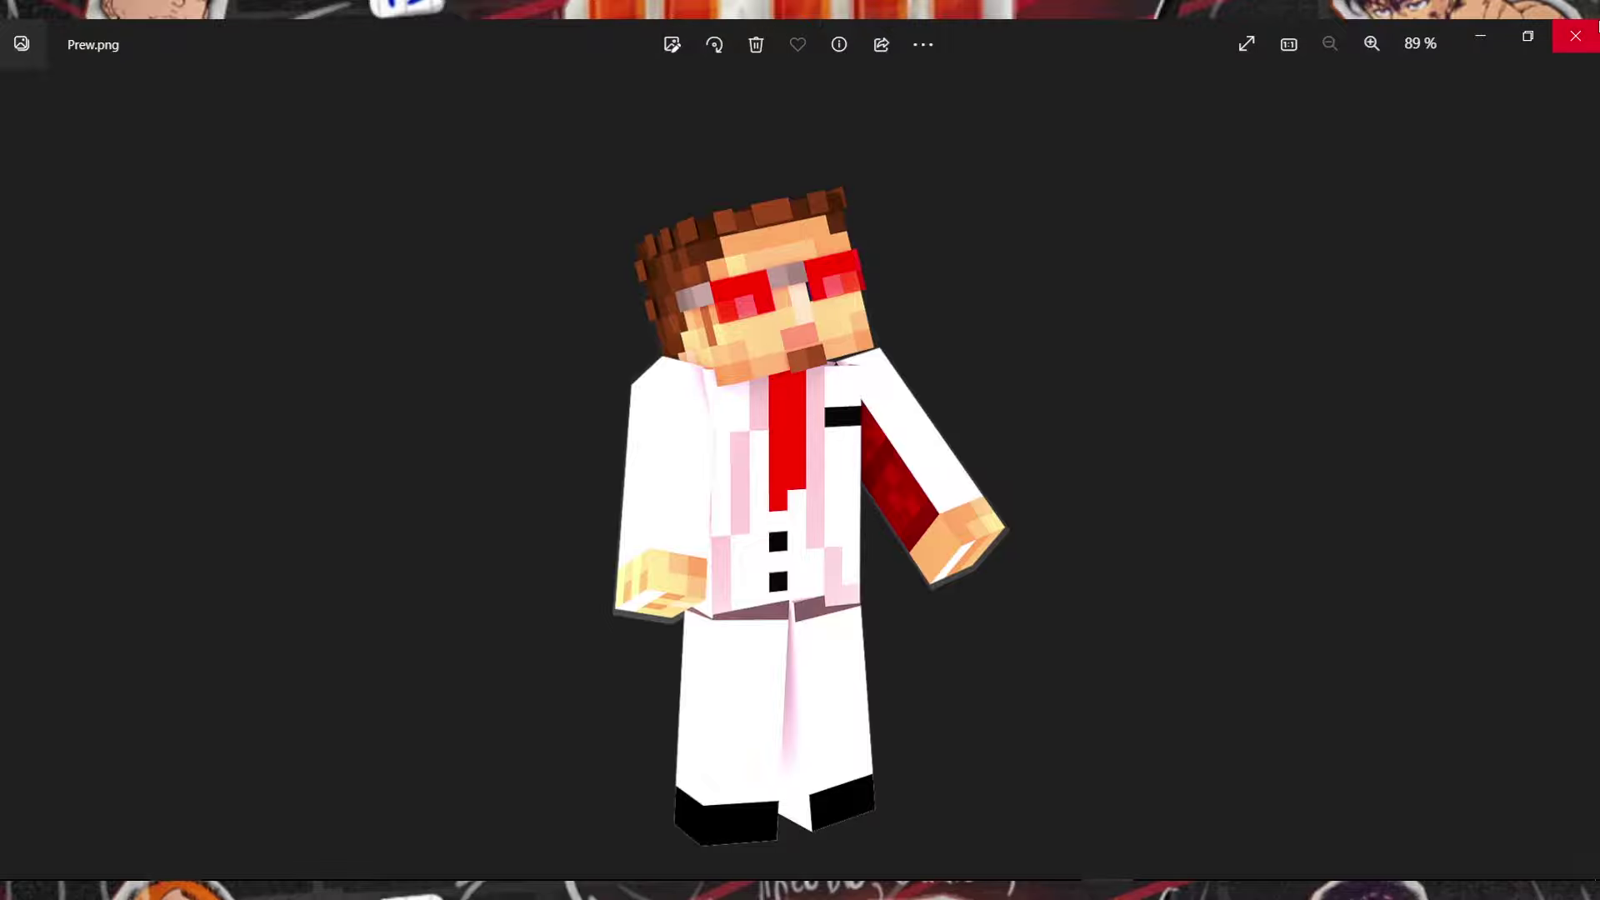
pyautogui.click(1575, 36)
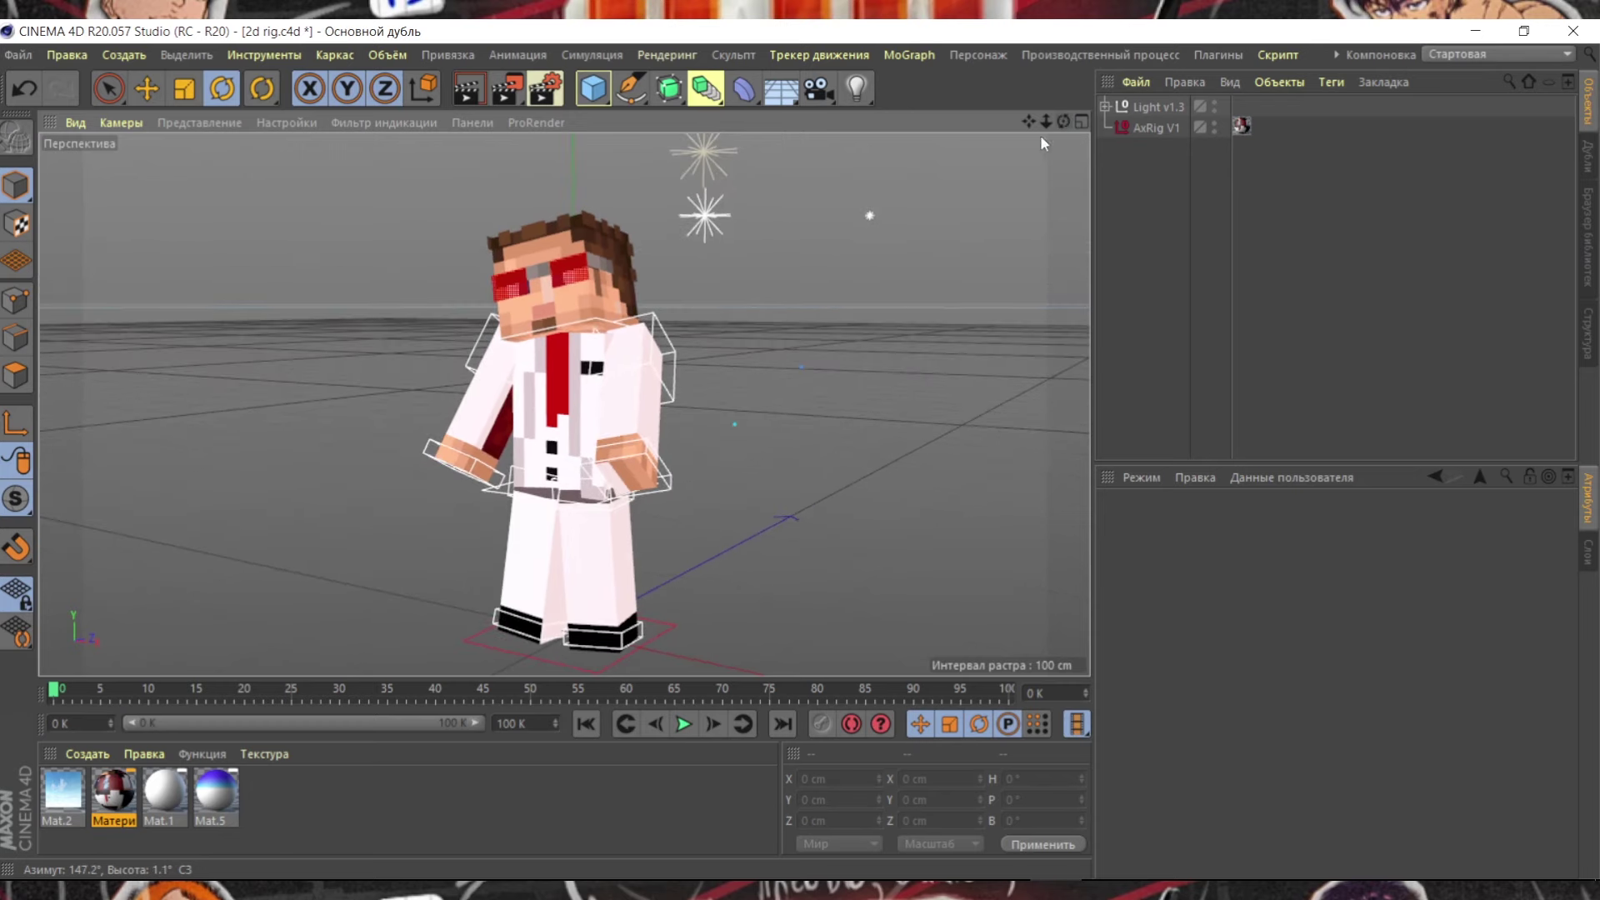
# Rotate the hip, foot and body controllers into a seated pose with legs stretched forward.
pyautogui.click(566, 518)
pyautogui.moveTo(611, 418)
pyautogui.mouseDown()
pyautogui.moveTo(583, 500)
pyautogui.moveTo(541, 476)
pyautogui.mouseUp()
pyautogui.click(530, 614)
pyautogui.click(533, 541)
pyautogui.click(482, 637)
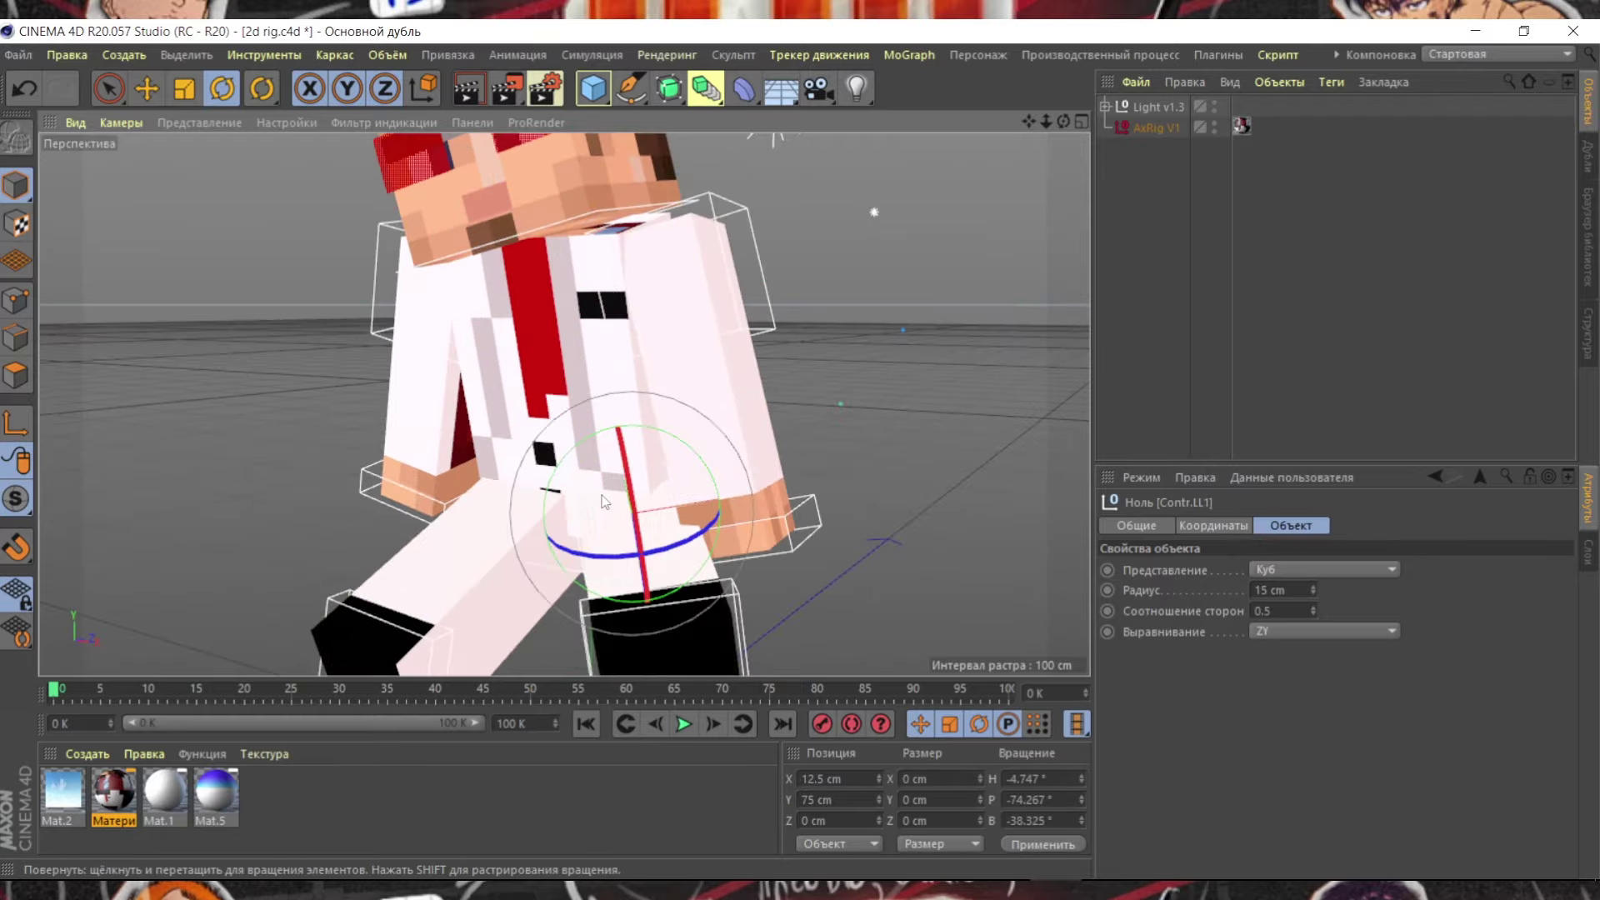
pyautogui.moveTo(482, 637); pyautogui.dragTo(500, 533)
pyautogui.moveTo(833, 541); pyautogui.dragTo(916, 533)
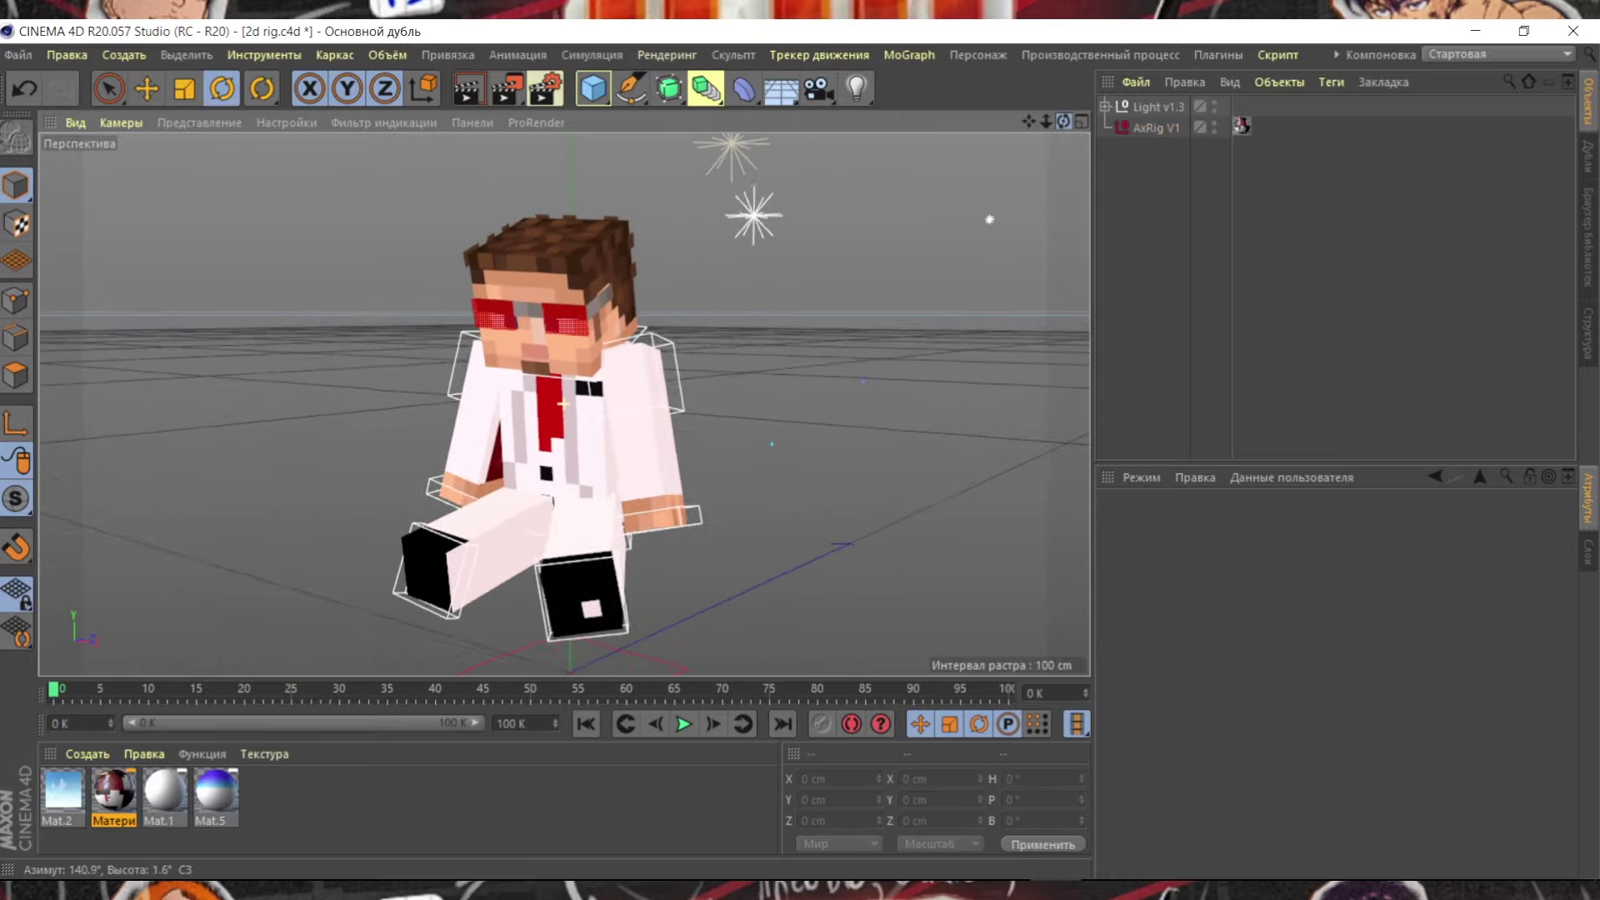
# Render the seated pose and bring up the PNG save settings.
pyautogui.click(505, 87)
pyautogui.scroll(-1, 858, 538)
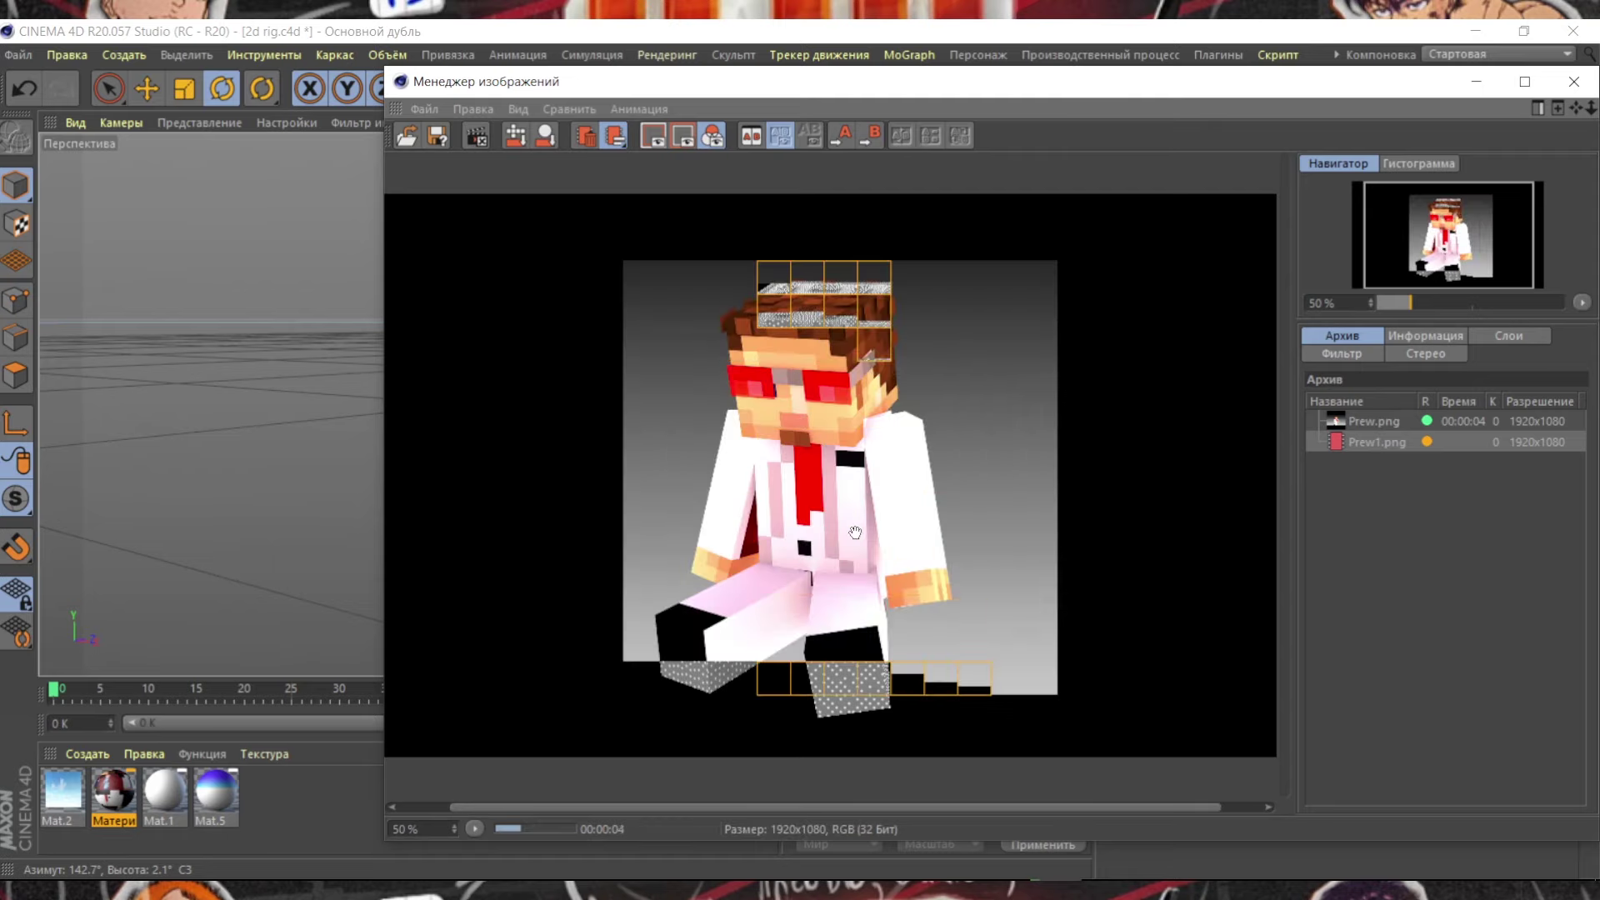
pyautogui.click(438, 135)
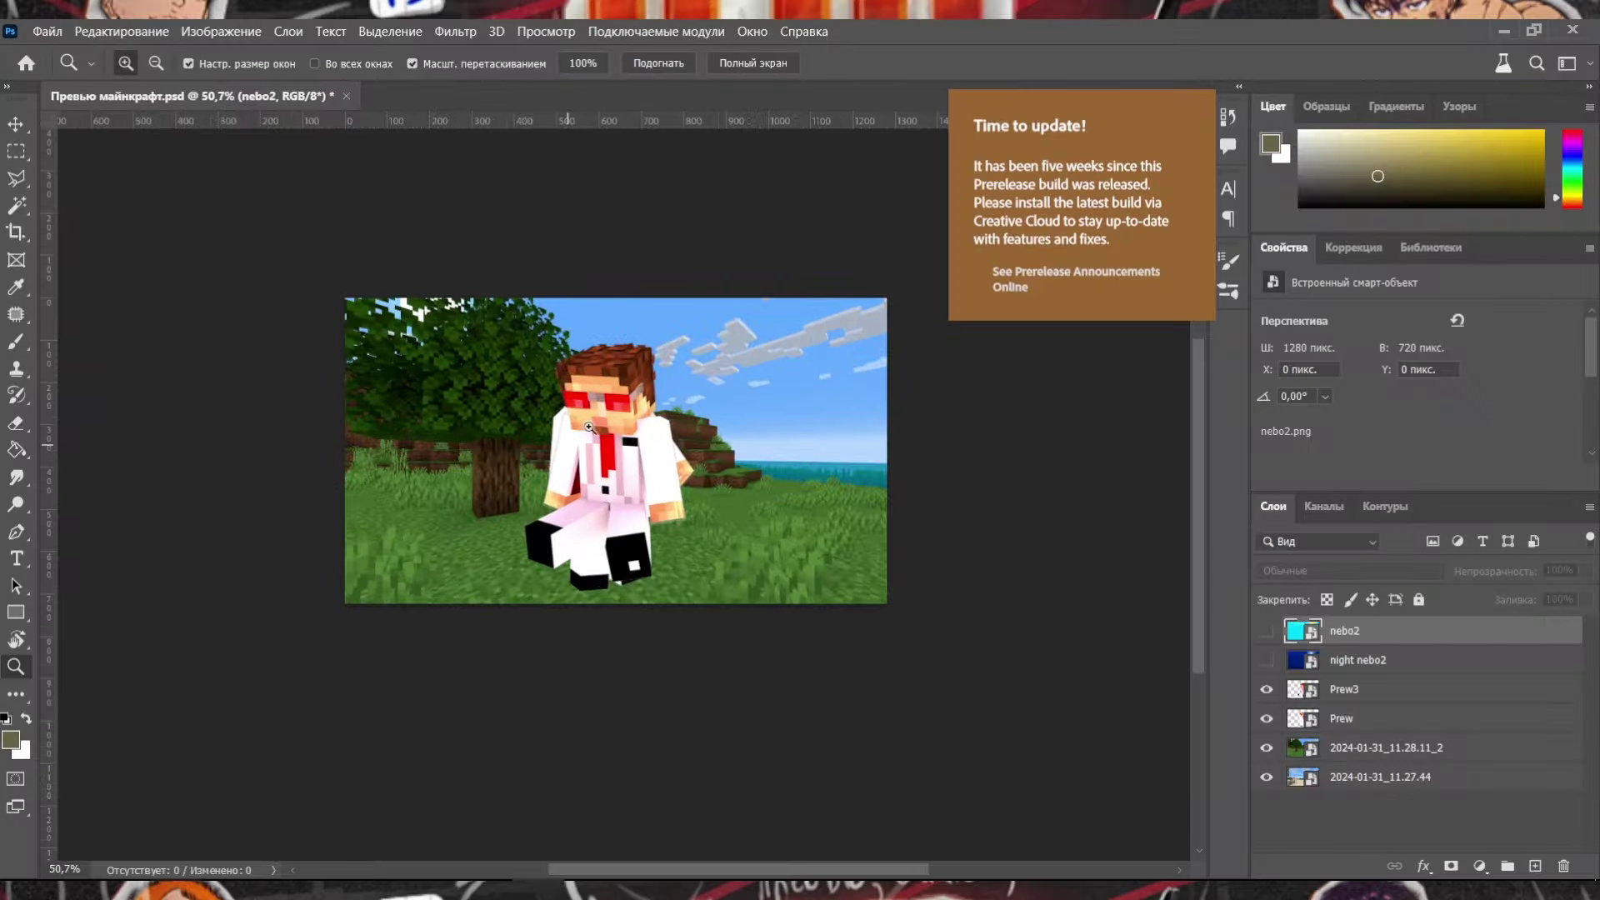
# Hide the Prew3 and Prew character layers, keeping the forest and beach screenshots visible.
pyautogui.moveTo(644, 401); pyautogui.dragTo(654, 422)
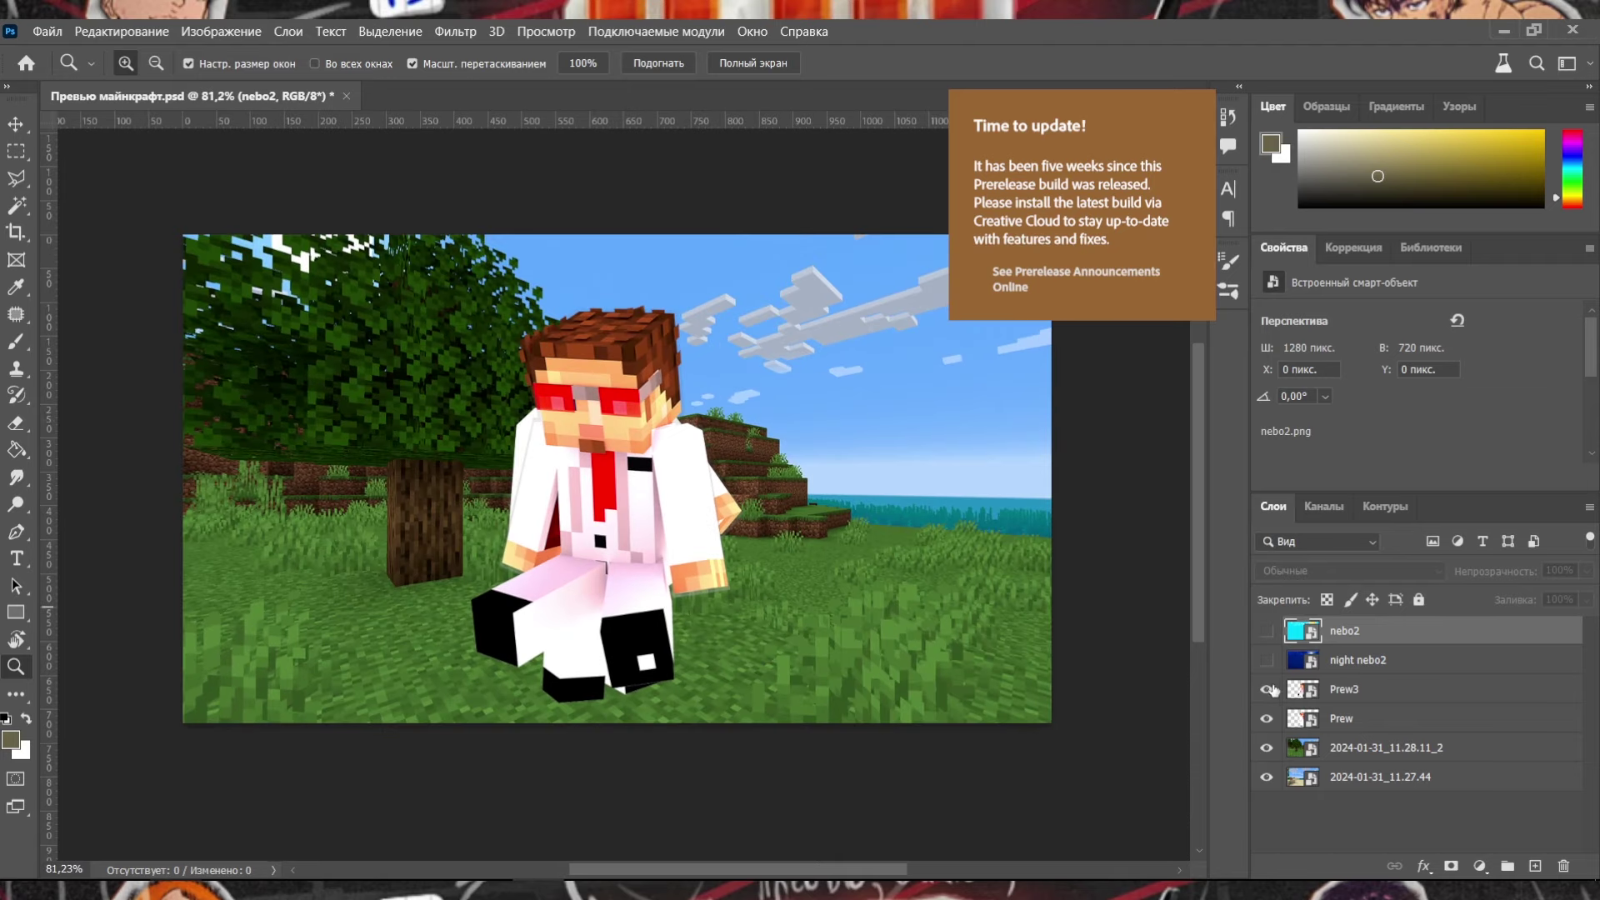
pyautogui.click(1266, 689)
pyautogui.click(1267, 719)
pyautogui.click(1266, 748)
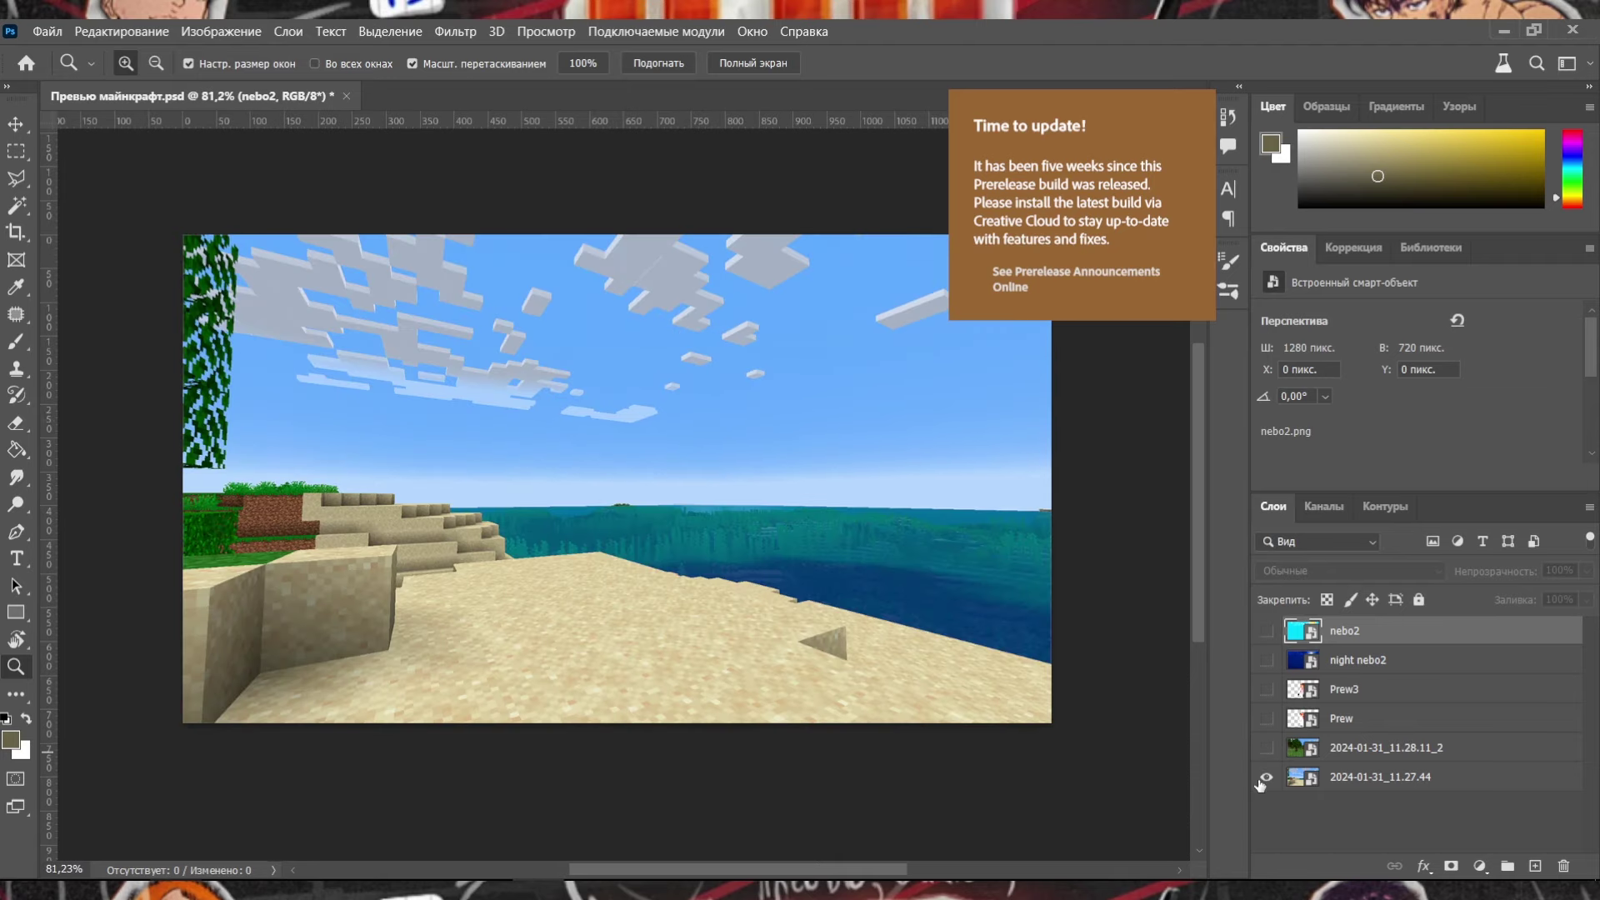
pyautogui.click(1266, 747)
pyautogui.click(1266, 747)
pyautogui.moveTo(641, 463); pyautogui.dragTo(636, 456)
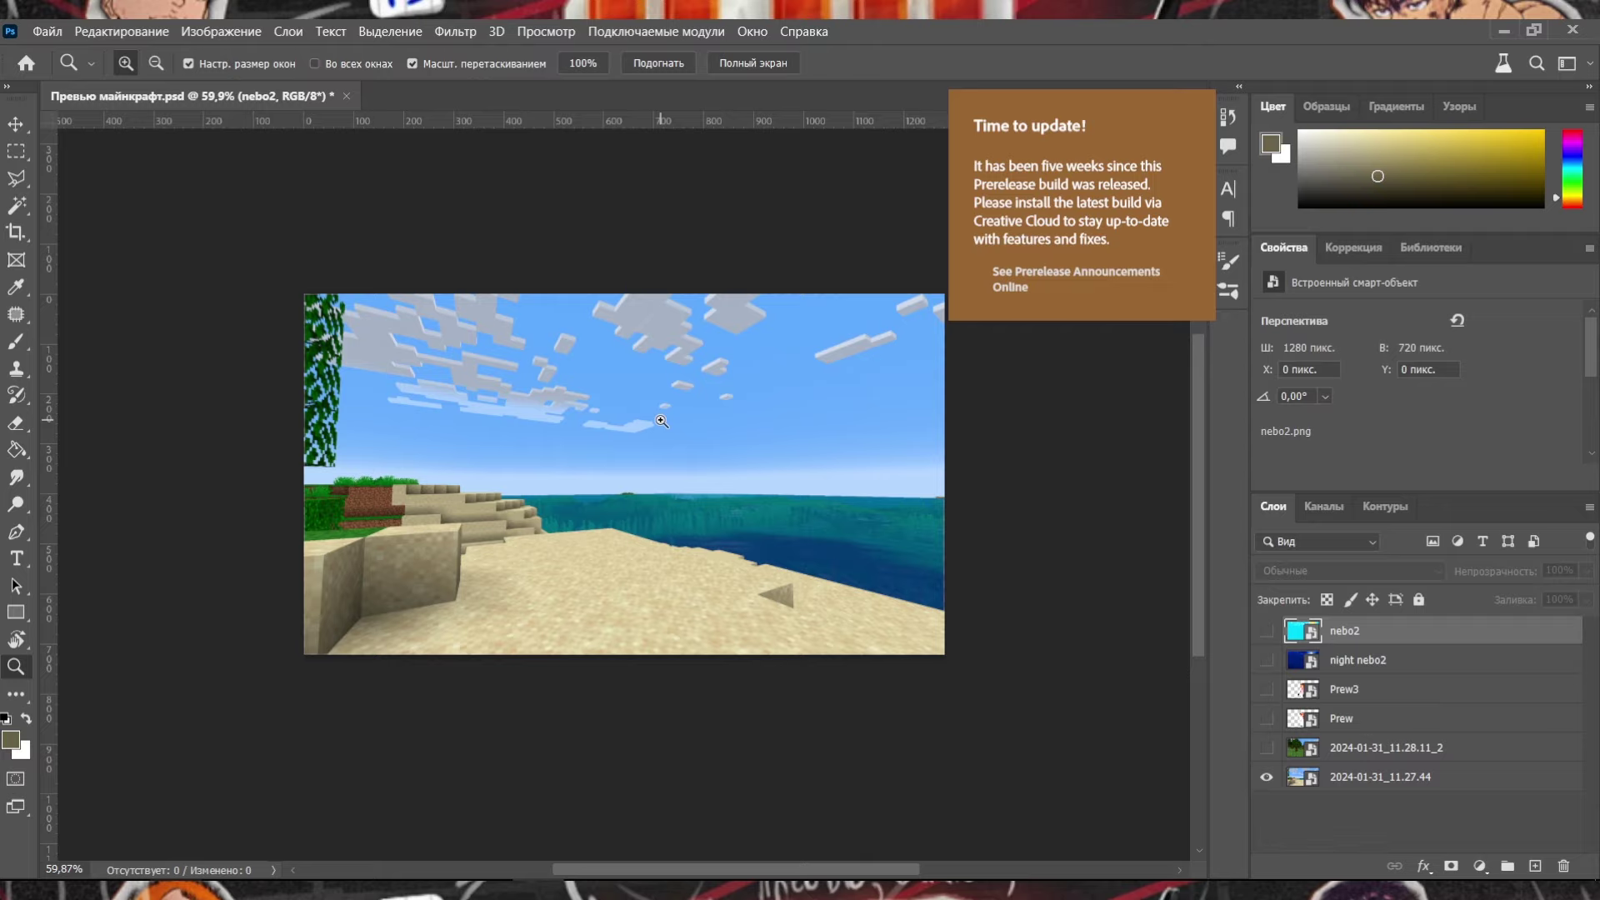
pyautogui.moveTo(662, 421); pyautogui.dragTo(686, 413)
pyautogui.click(1266, 747)
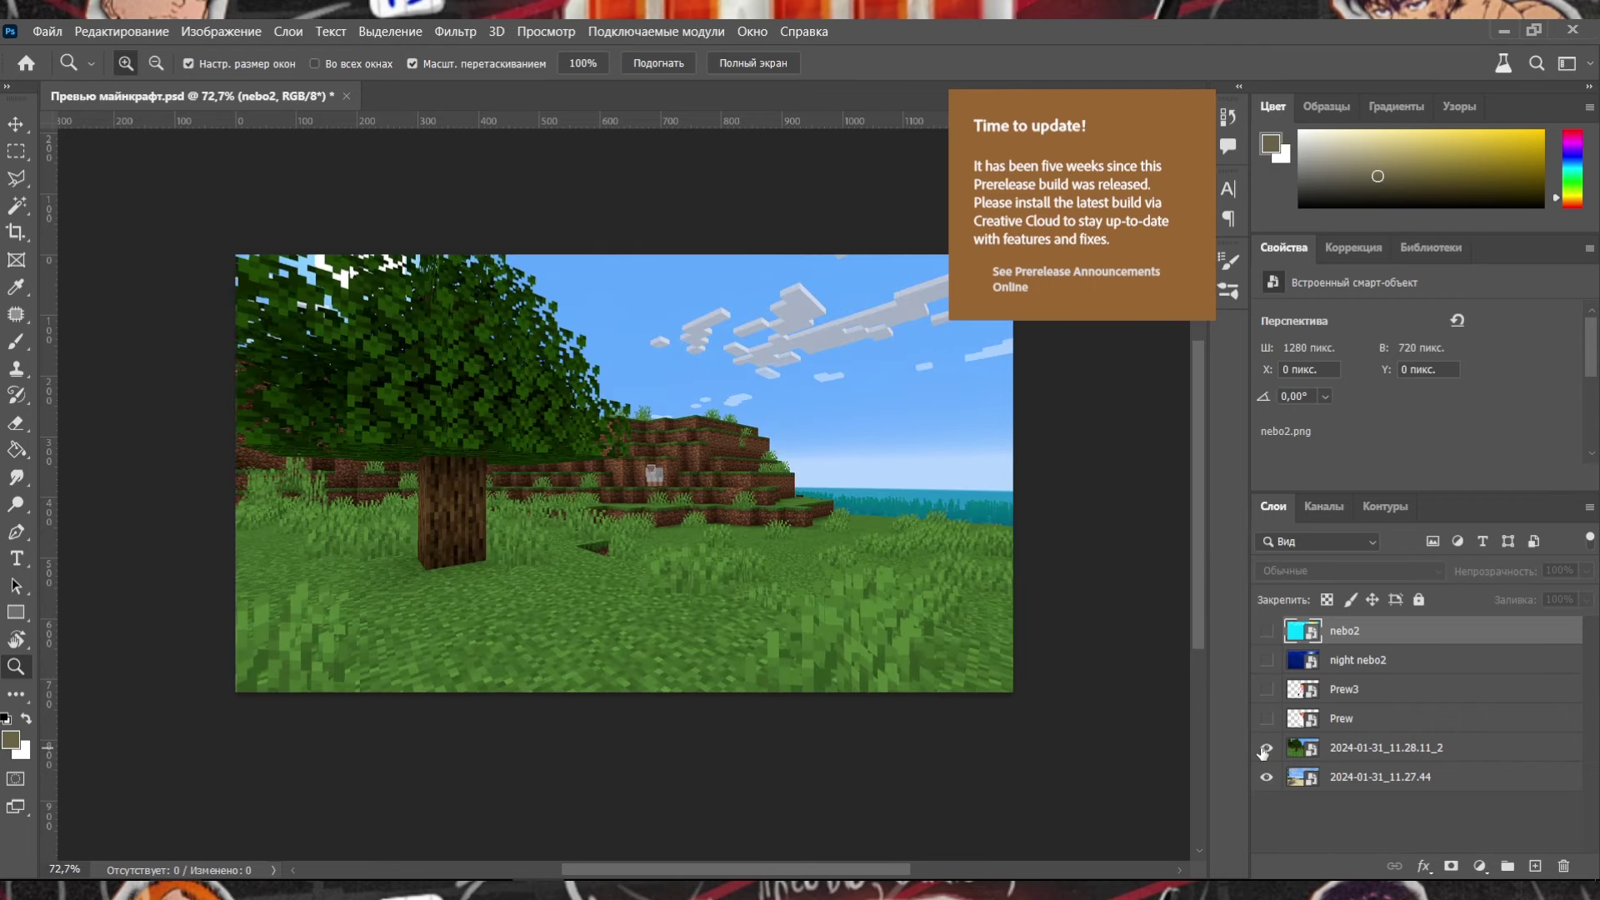
pyautogui.click(1265, 748)
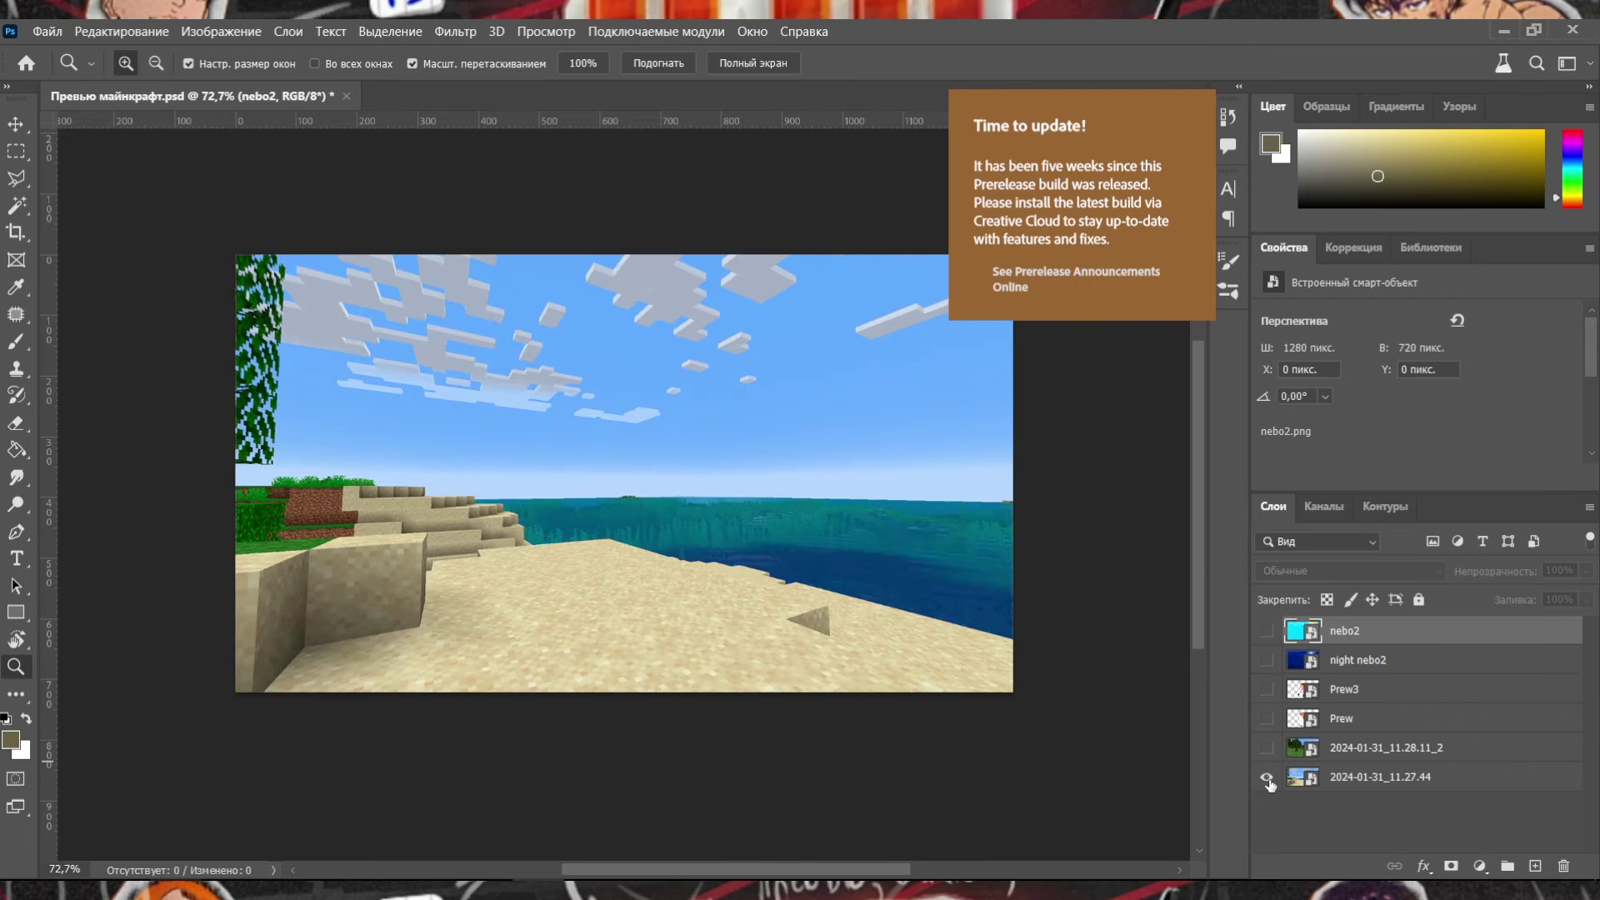
pyautogui.click(1266, 776)
pyautogui.click(1325, 779)
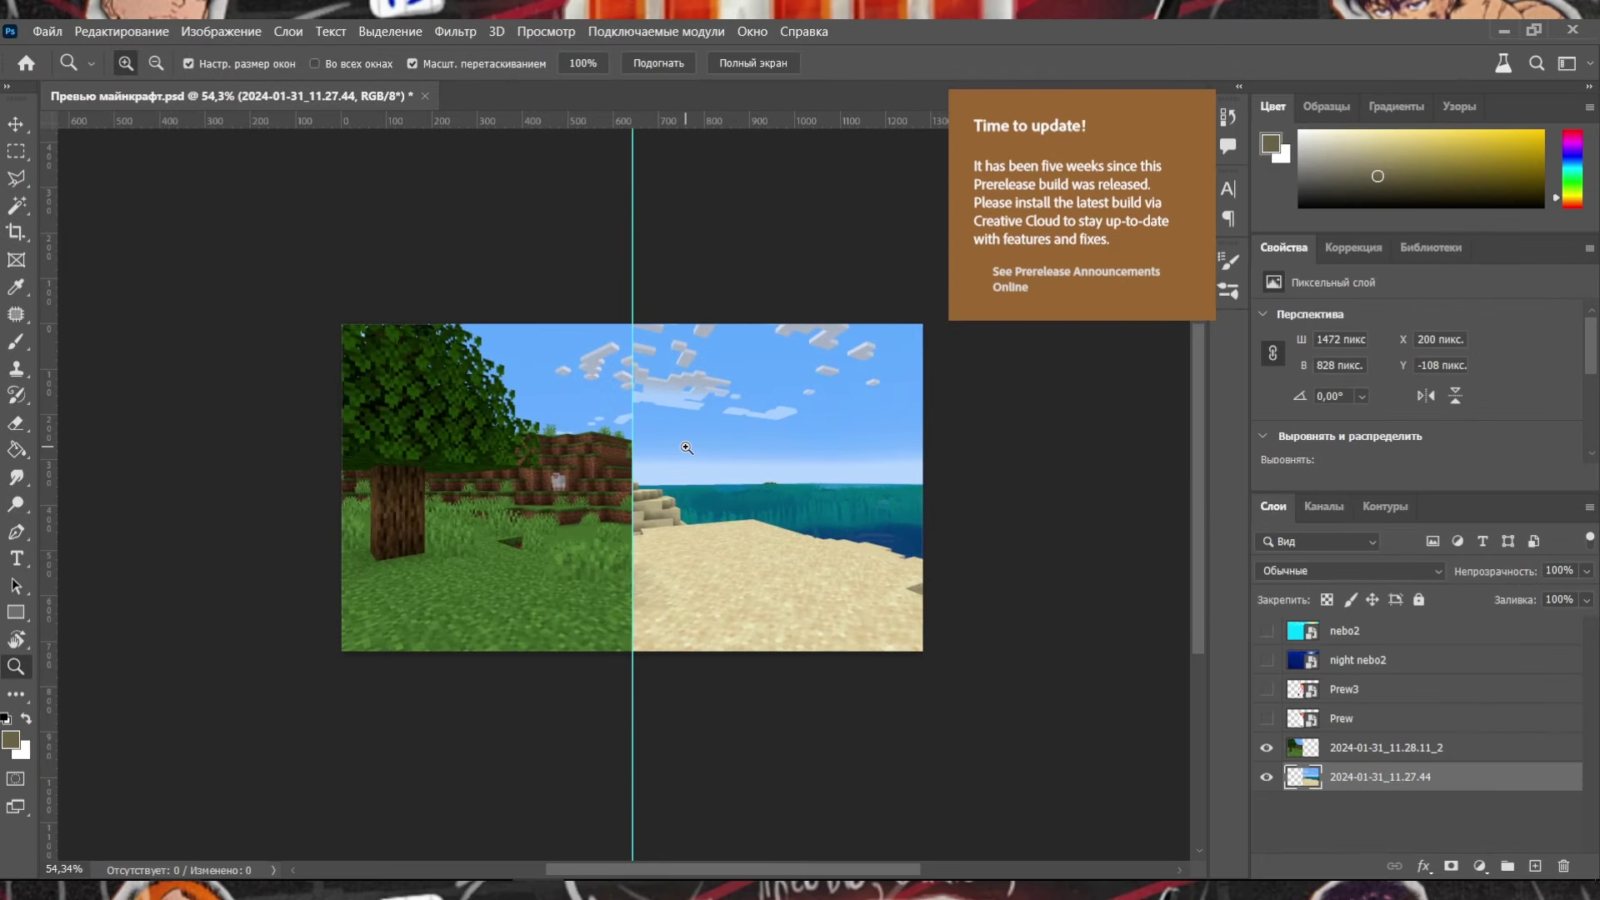
# Check the nebo2 and night nebo2 sky layers, leaving both hidden.
pyautogui.click(16, 127)
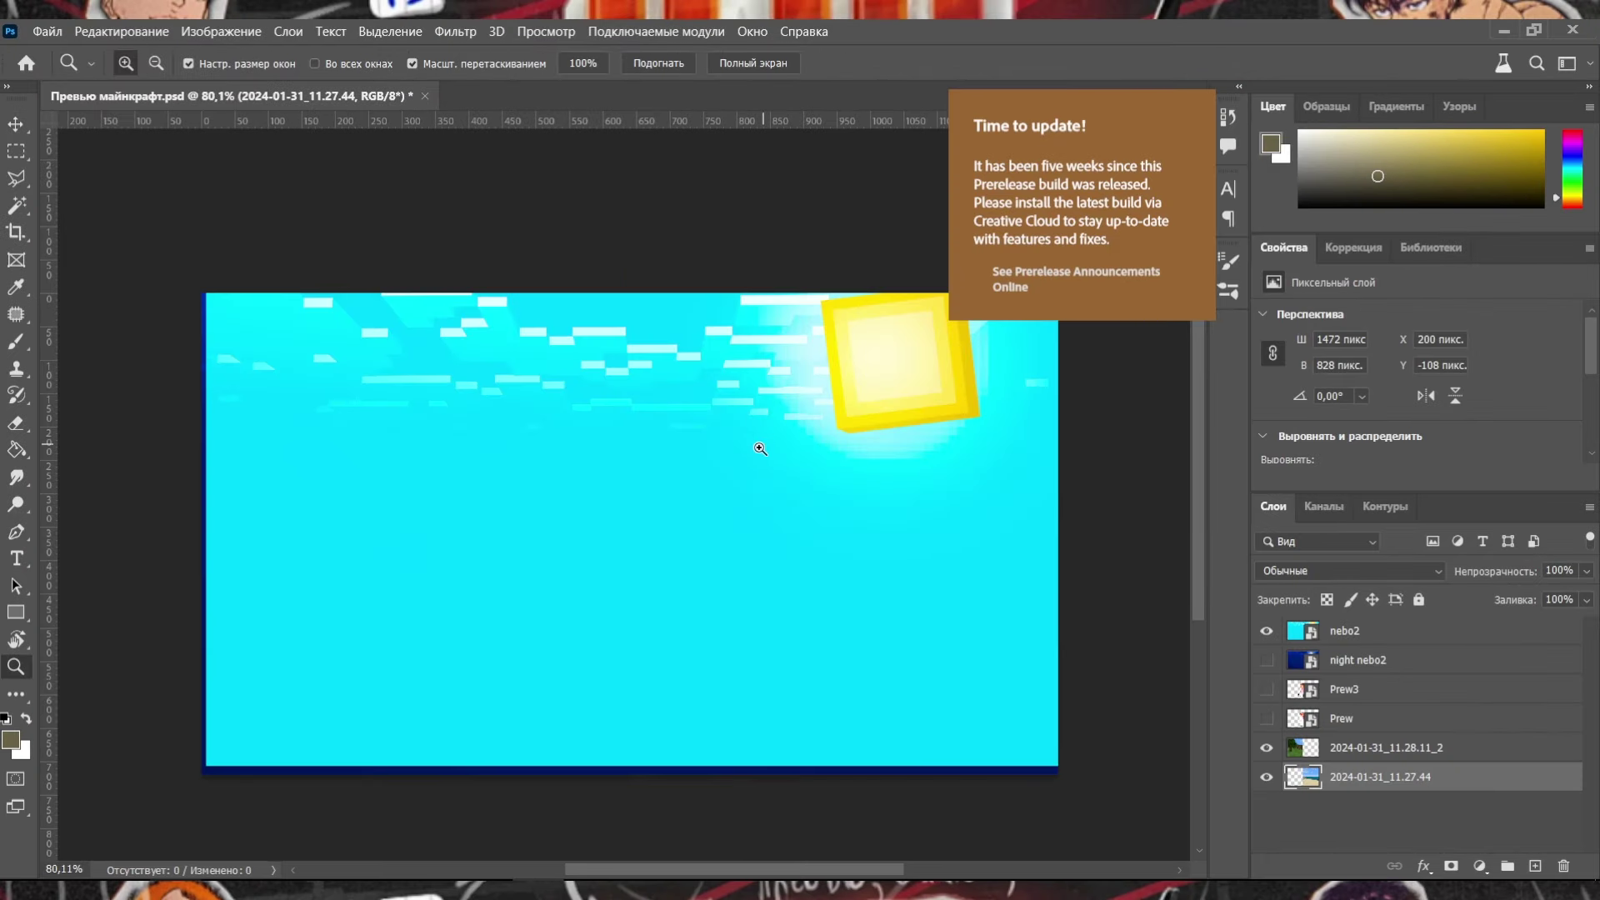
pyautogui.click(760, 448)
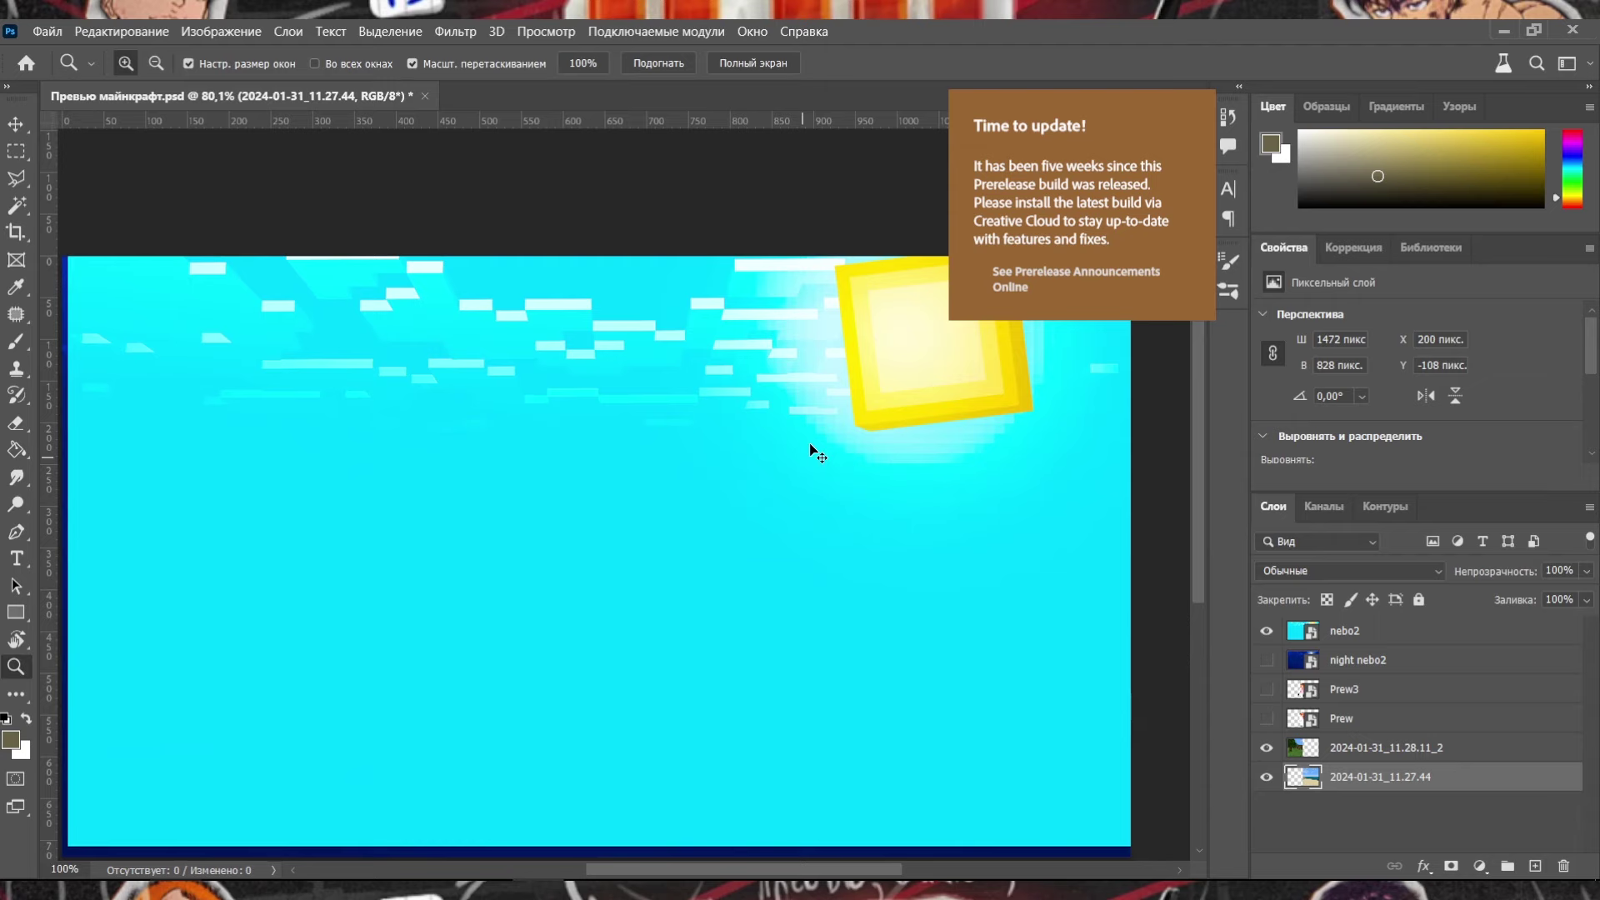
pyautogui.keyDown('ctrl'); pyautogui.click(749, 525); pyautogui.keyUp('ctrl')
pyautogui.scroll(-3, 674, 426)
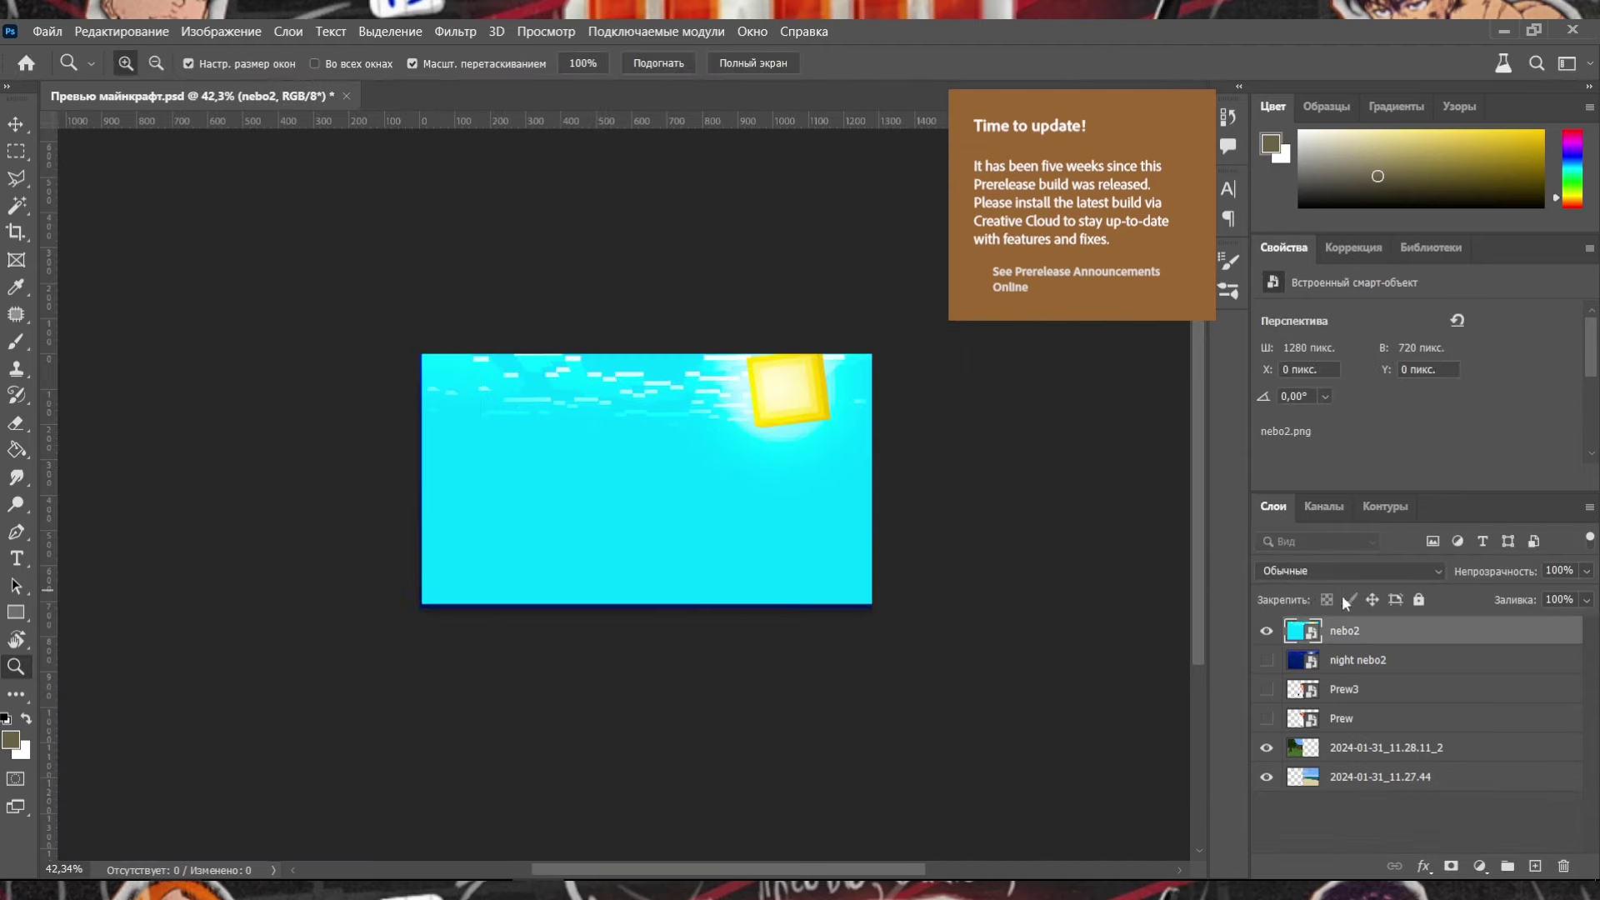
pyautogui.click(1266, 631)
pyautogui.click(1266, 659)
pyautogui.click(1358, 659)
pyautogui.scroll(3, 584, 466)
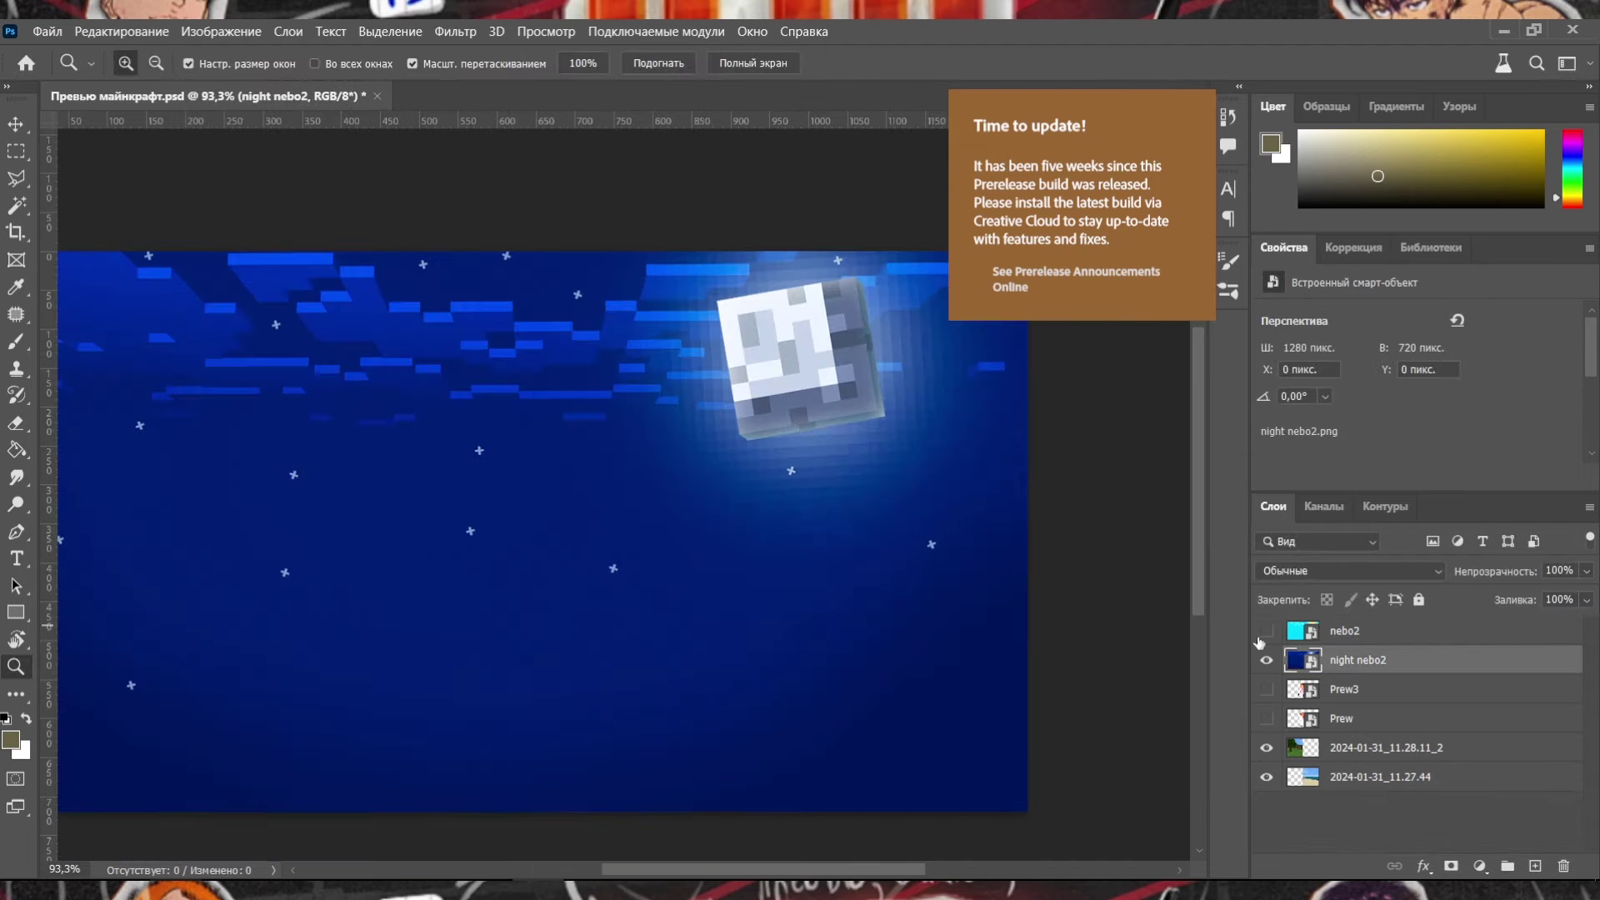
pyautogui.click(1267, 659)
pyautogui.scroll(-1, 619, 484)
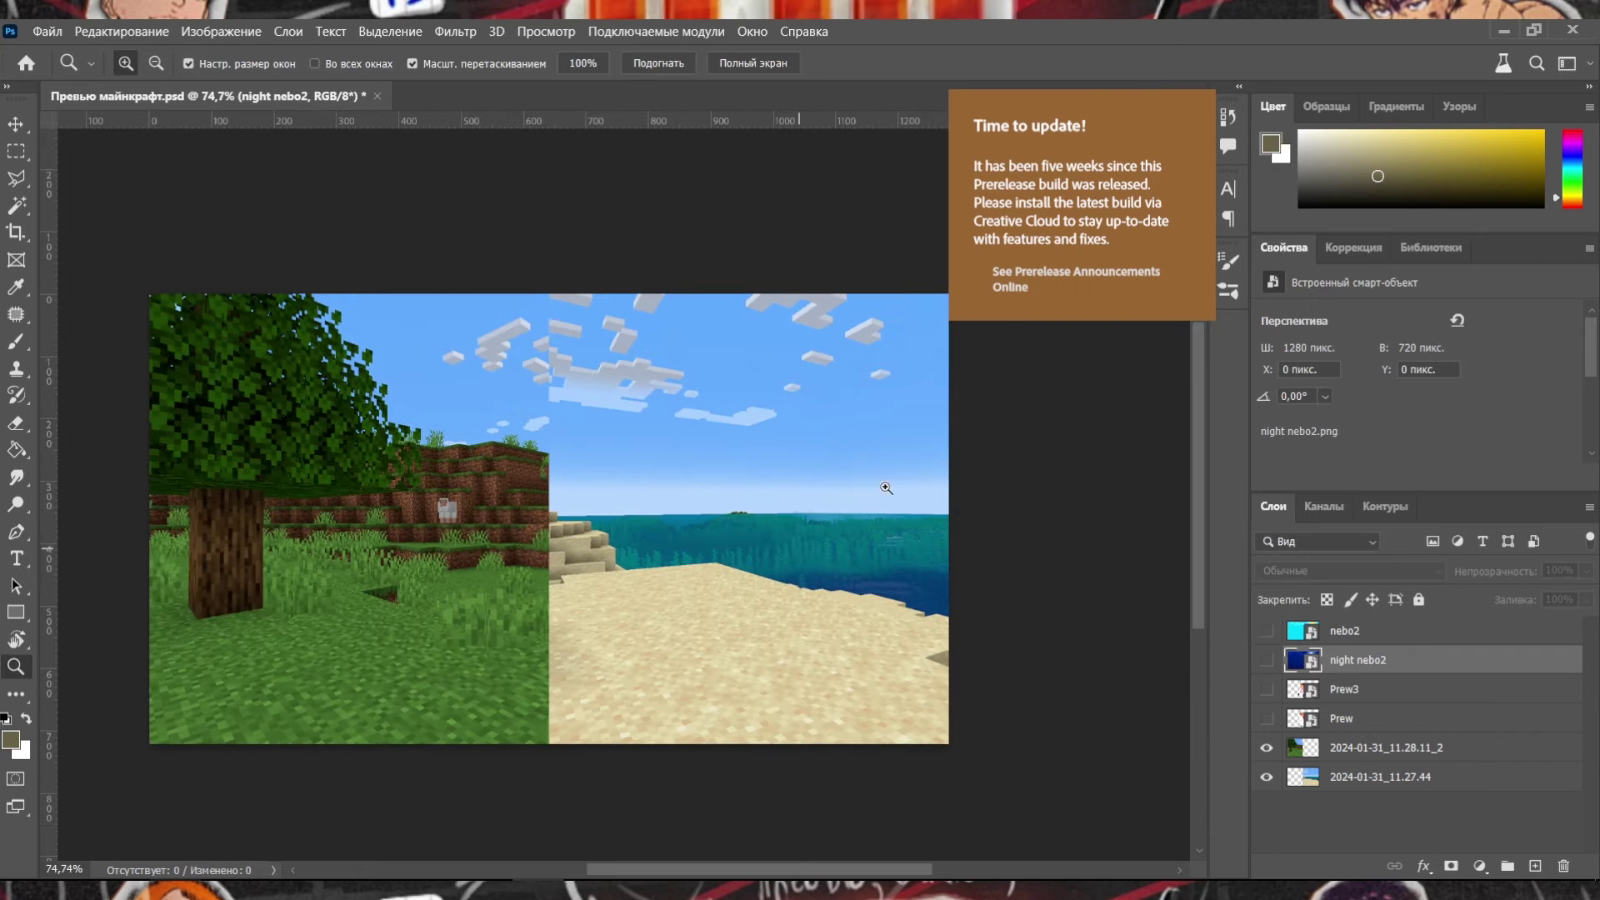
pyautogui.scroll(4, 281, 399)
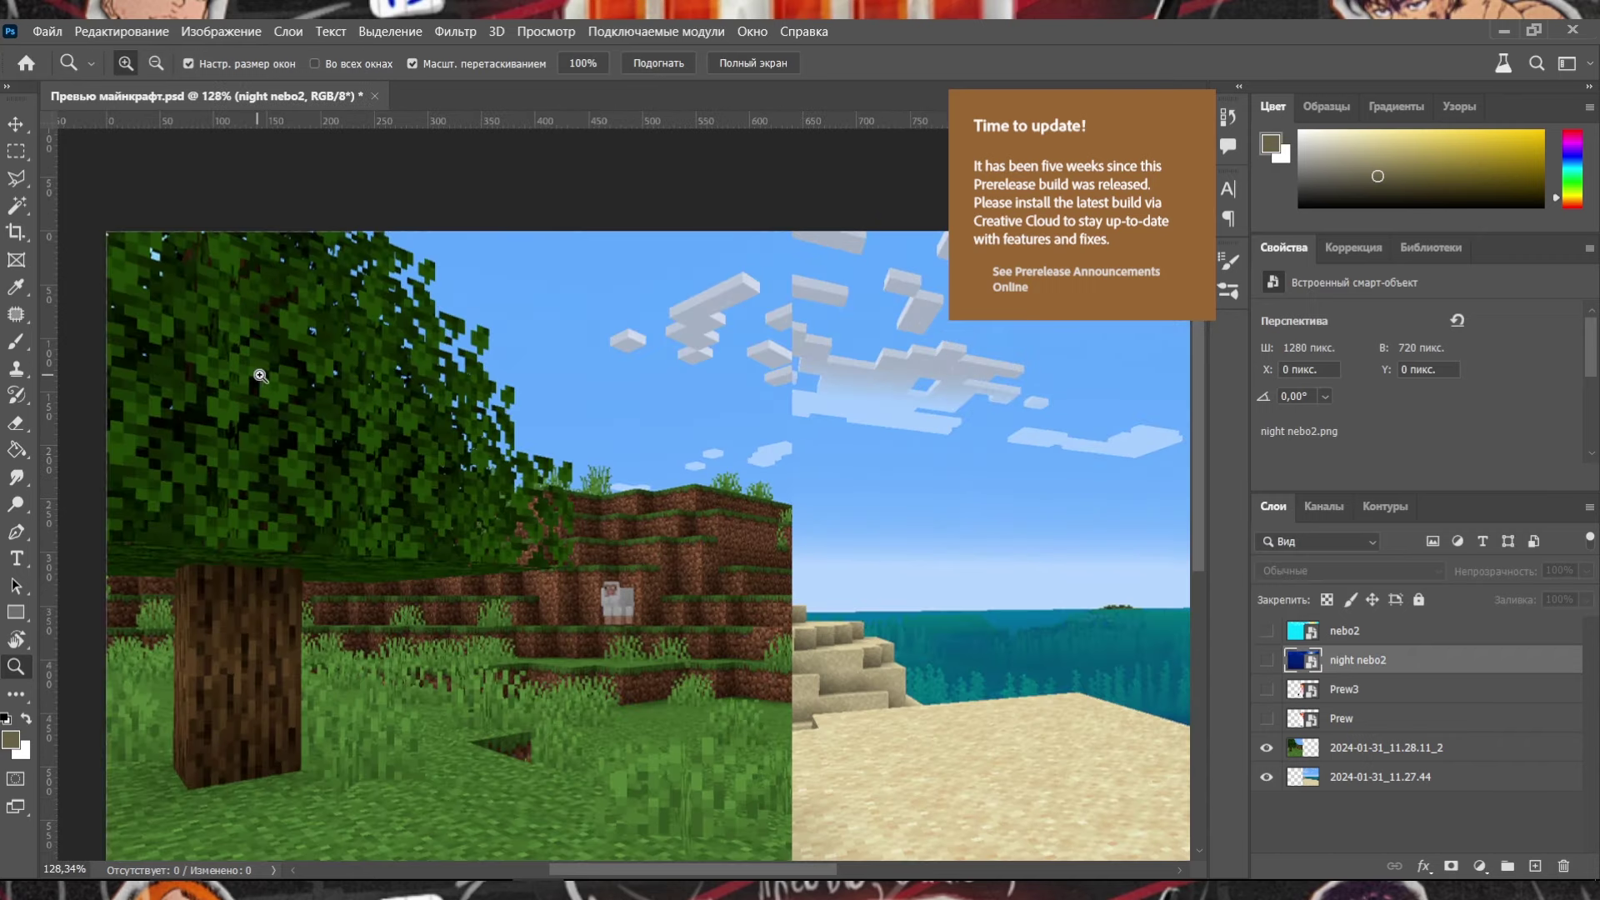
pyautogui.scroll(-4, 400, 300)
pyautogui.moveTo(461, 342); pyautogui.dragTo(481, 323)
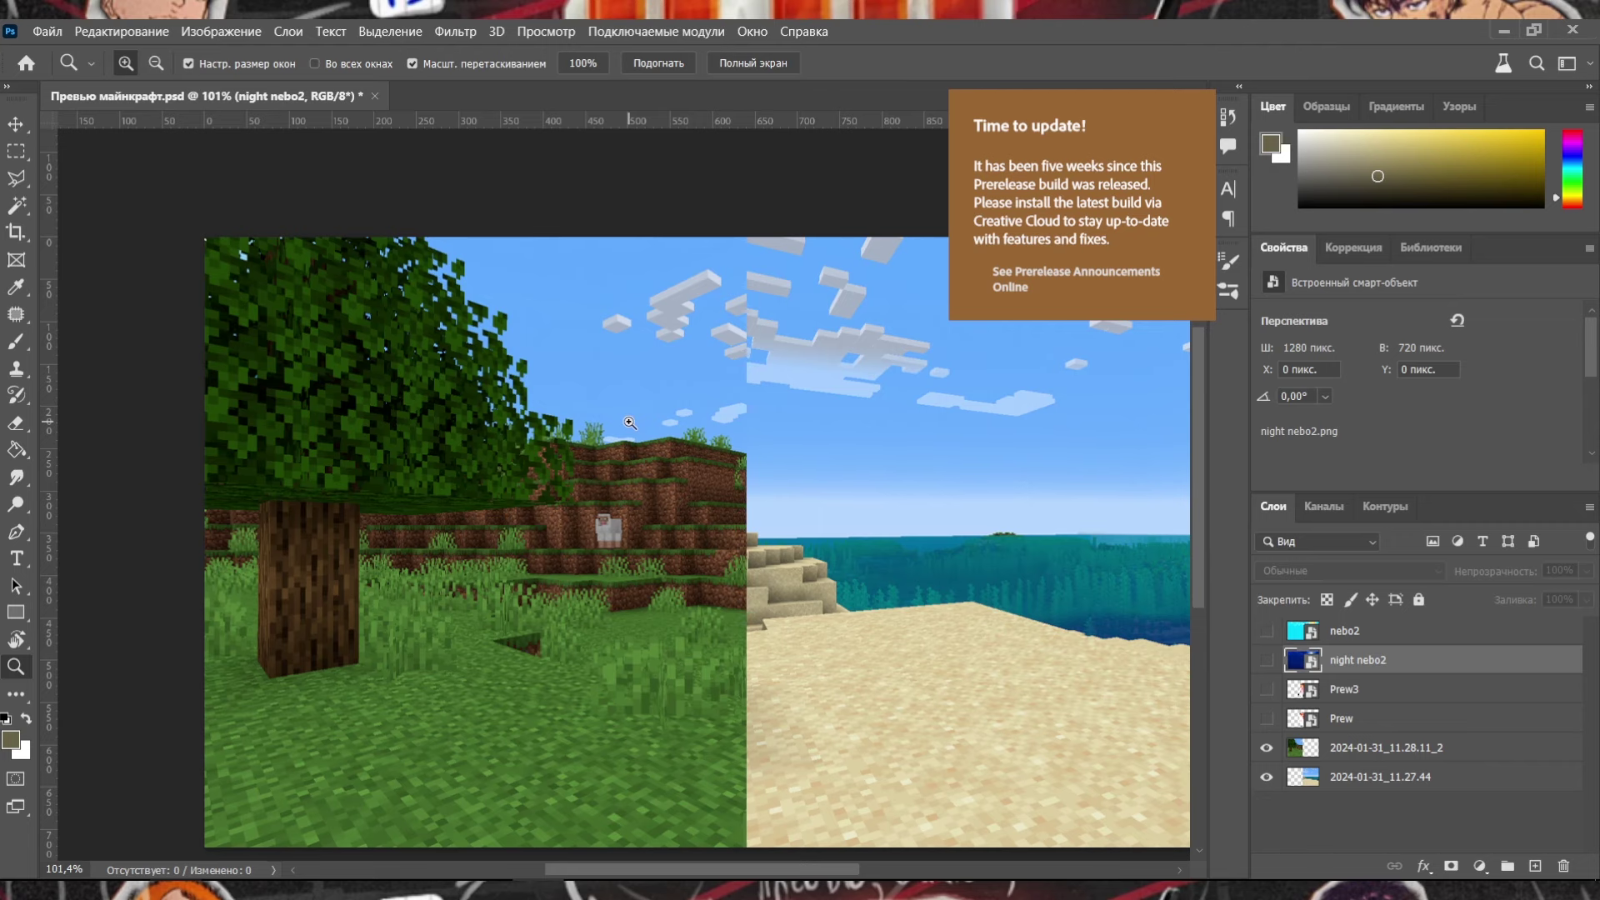
# Trace the forest tree edge and delete the forest screenshot's sky.
pyautogui.moveTo(480, 309); pyautogui.dragTo(533, 309)
pyautogui.press('p')
pyautogui.click(362, 228)
pyautogui.click(483, 342)
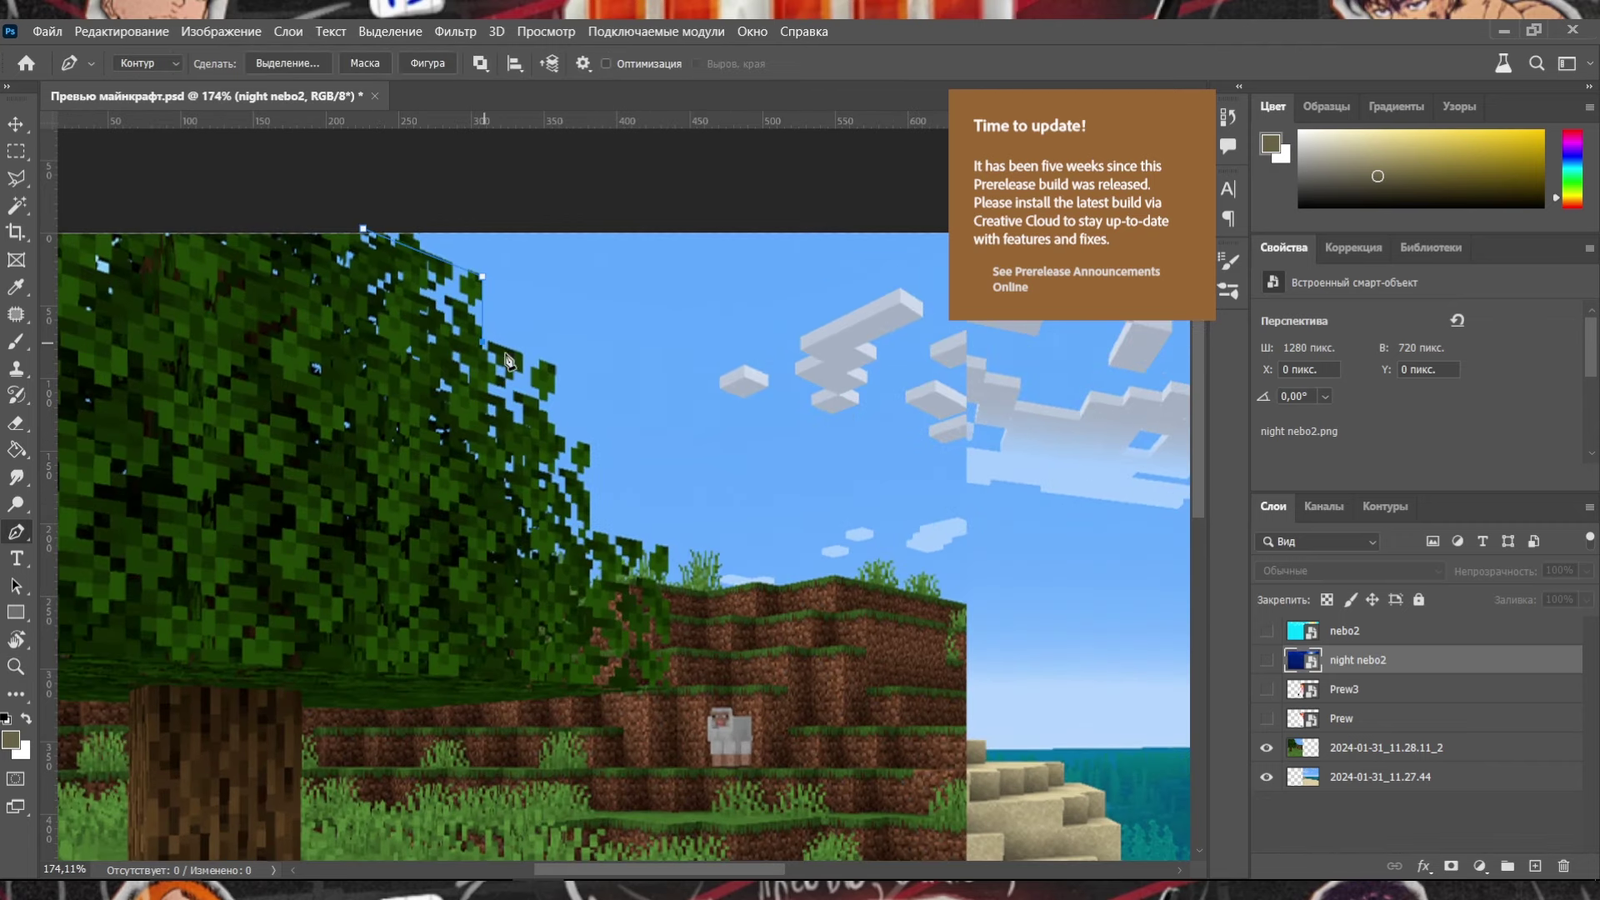
pyautogui.click(609, 526)
pyautogui.click(756, 585)
pyautogui.press('w')
pyautogui.click(1004, 440)
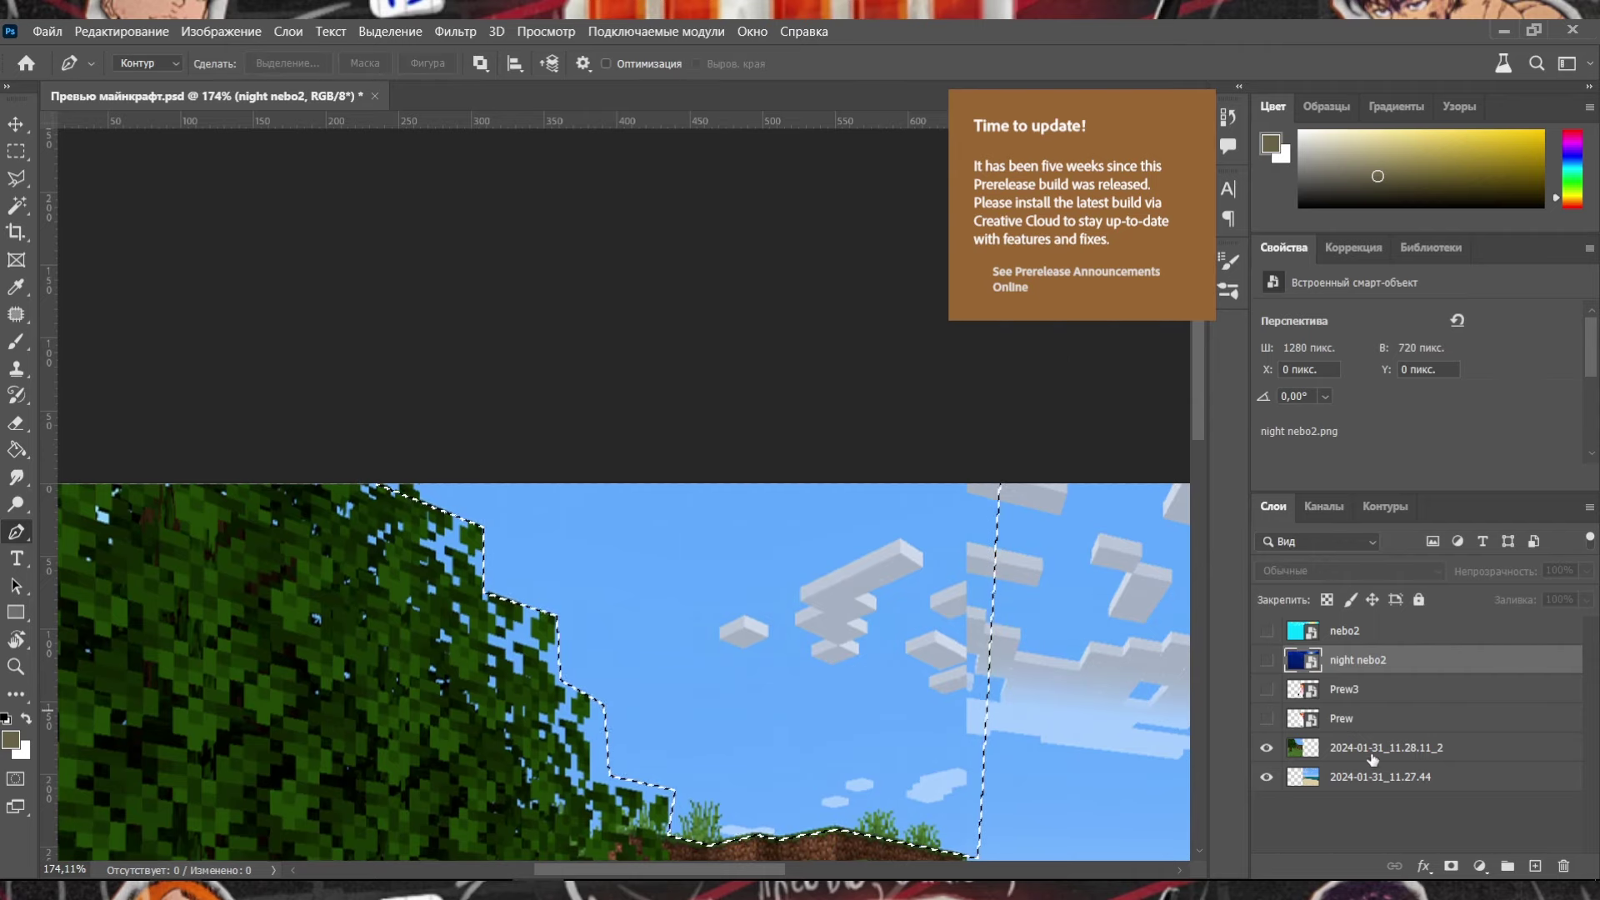
pyautogui.press('Delete')
# Mark out the beach screenshot's sky, fit the view, and add new empty layer Слой 1.
pyautogui.scroll(-5, 583, 500)
pyautogui.click(1380, 777)
pyautogui.hscroll(10, 583, 500)
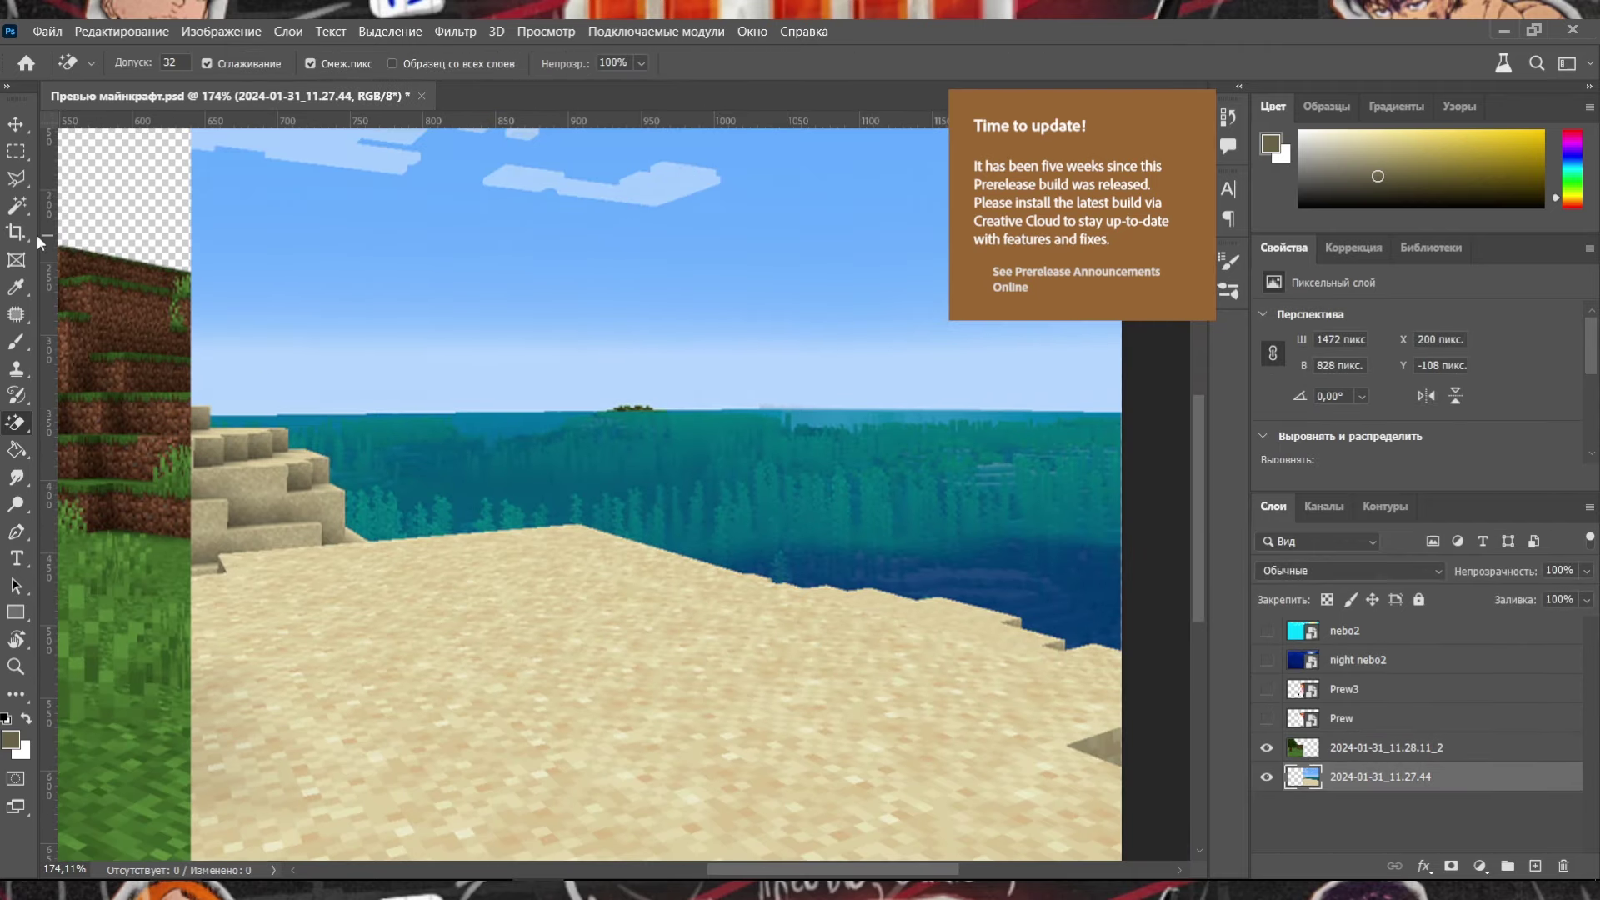
pyautogui.press('p')
pyautogui.scroll(10, 623, 381)
pyautogui.click(1136, 370)
pyautogui.press('z')
pyautogui.hotkey('ctrl', '0')
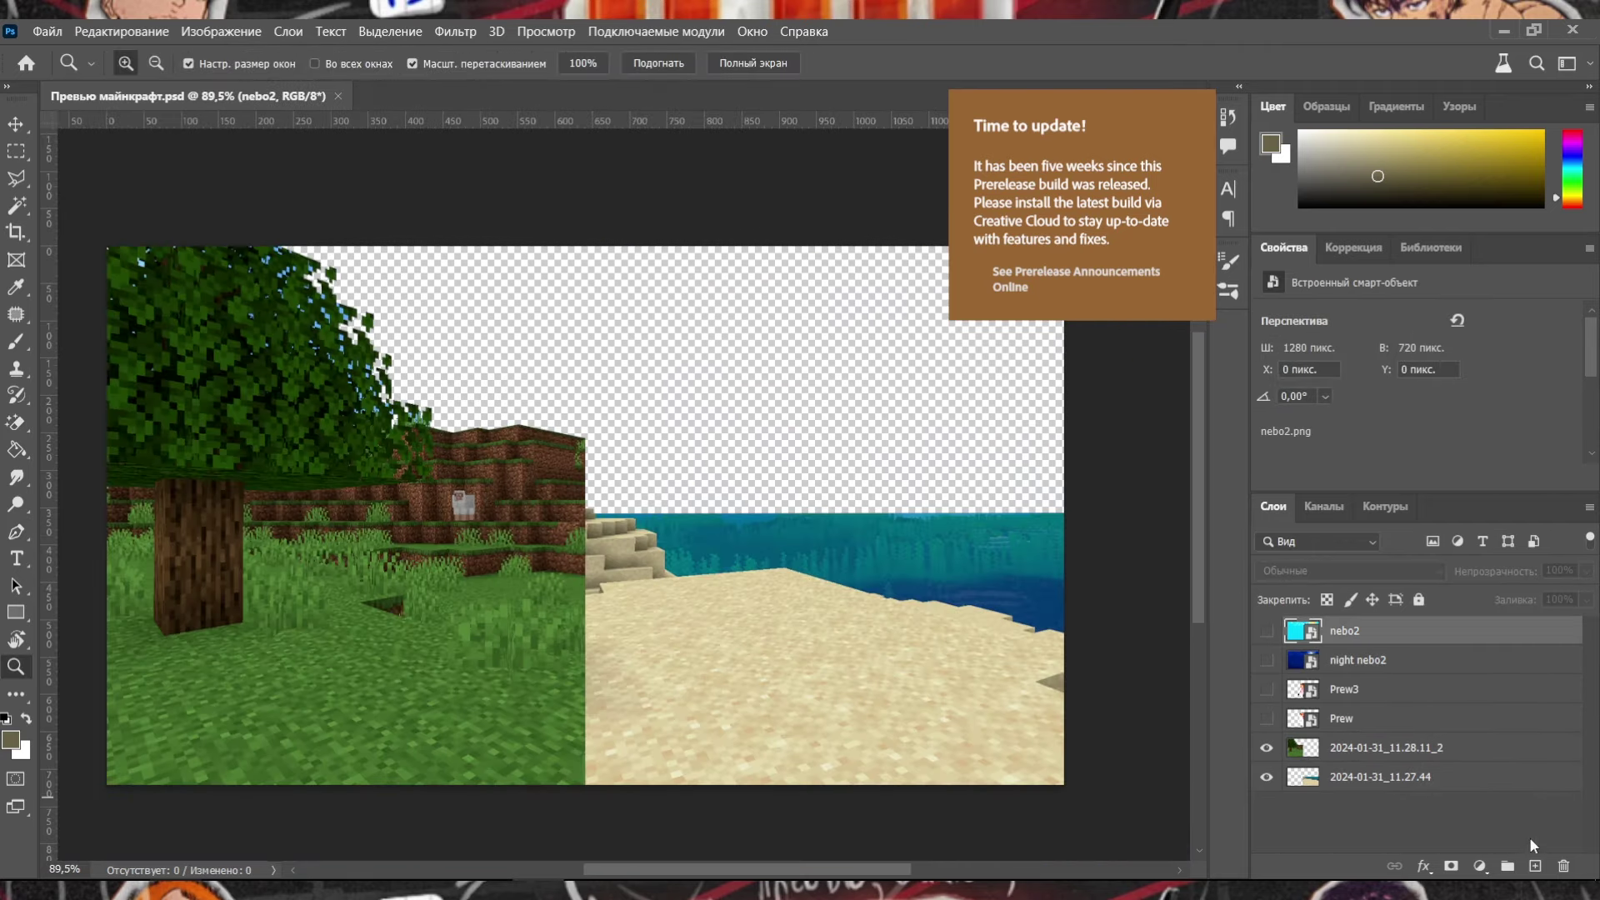
pyautogui.click(1535, 866)
# Select a thin strip along the seam for the divider and move nebo2 below the screenshot.
pyautogui.press('m')
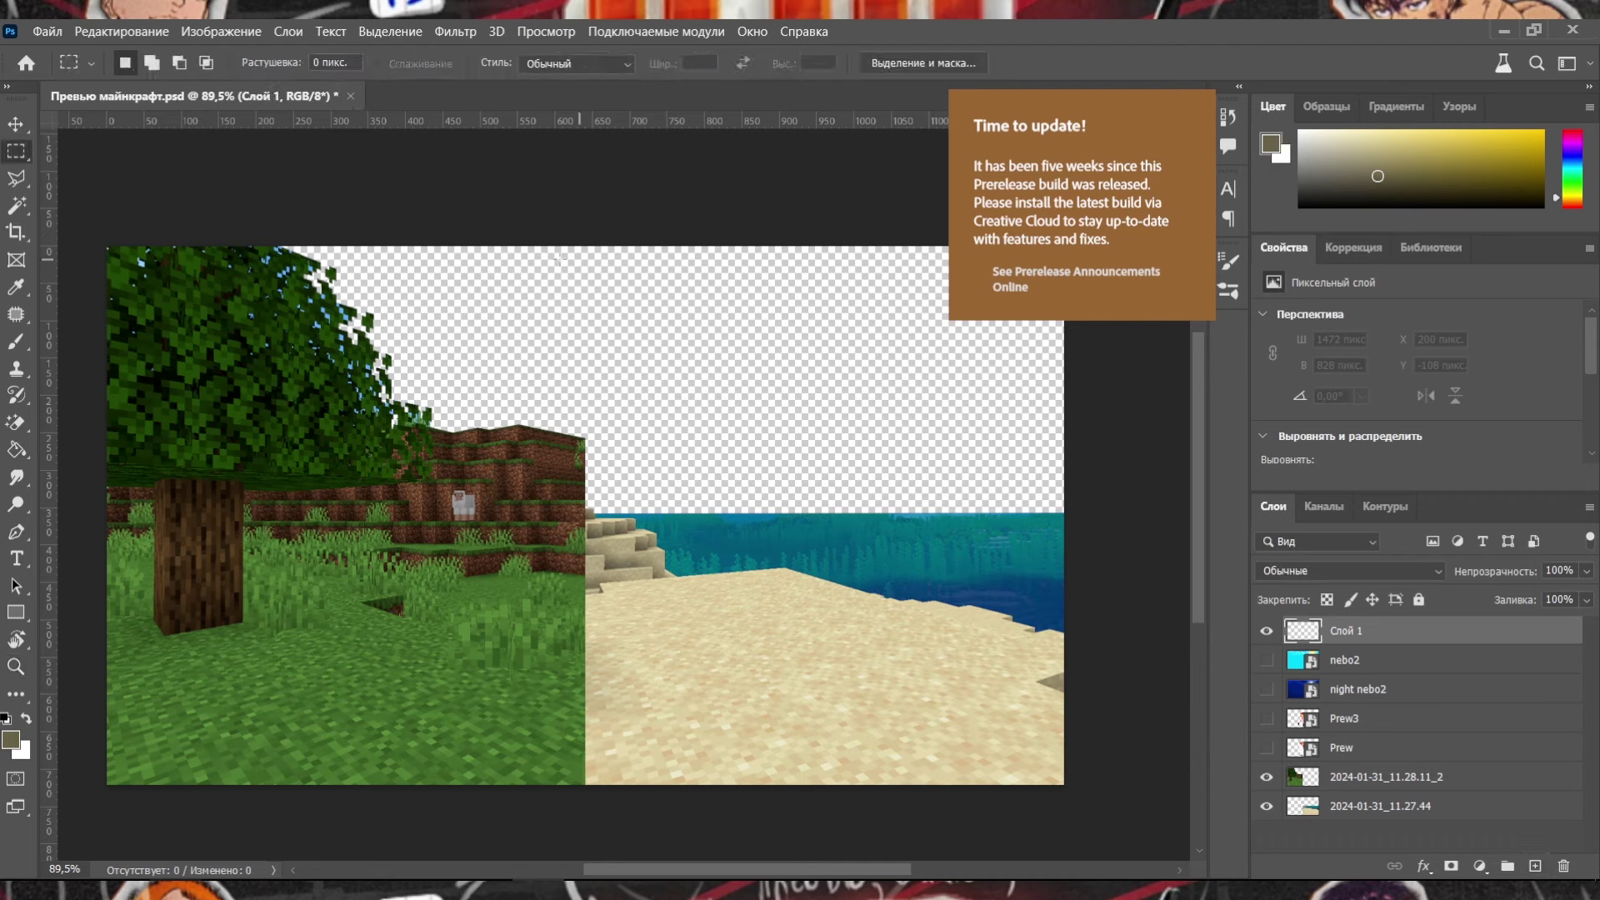
pyautogui.moveTo(577, 241); pyautogui.dragTo(591, 802)
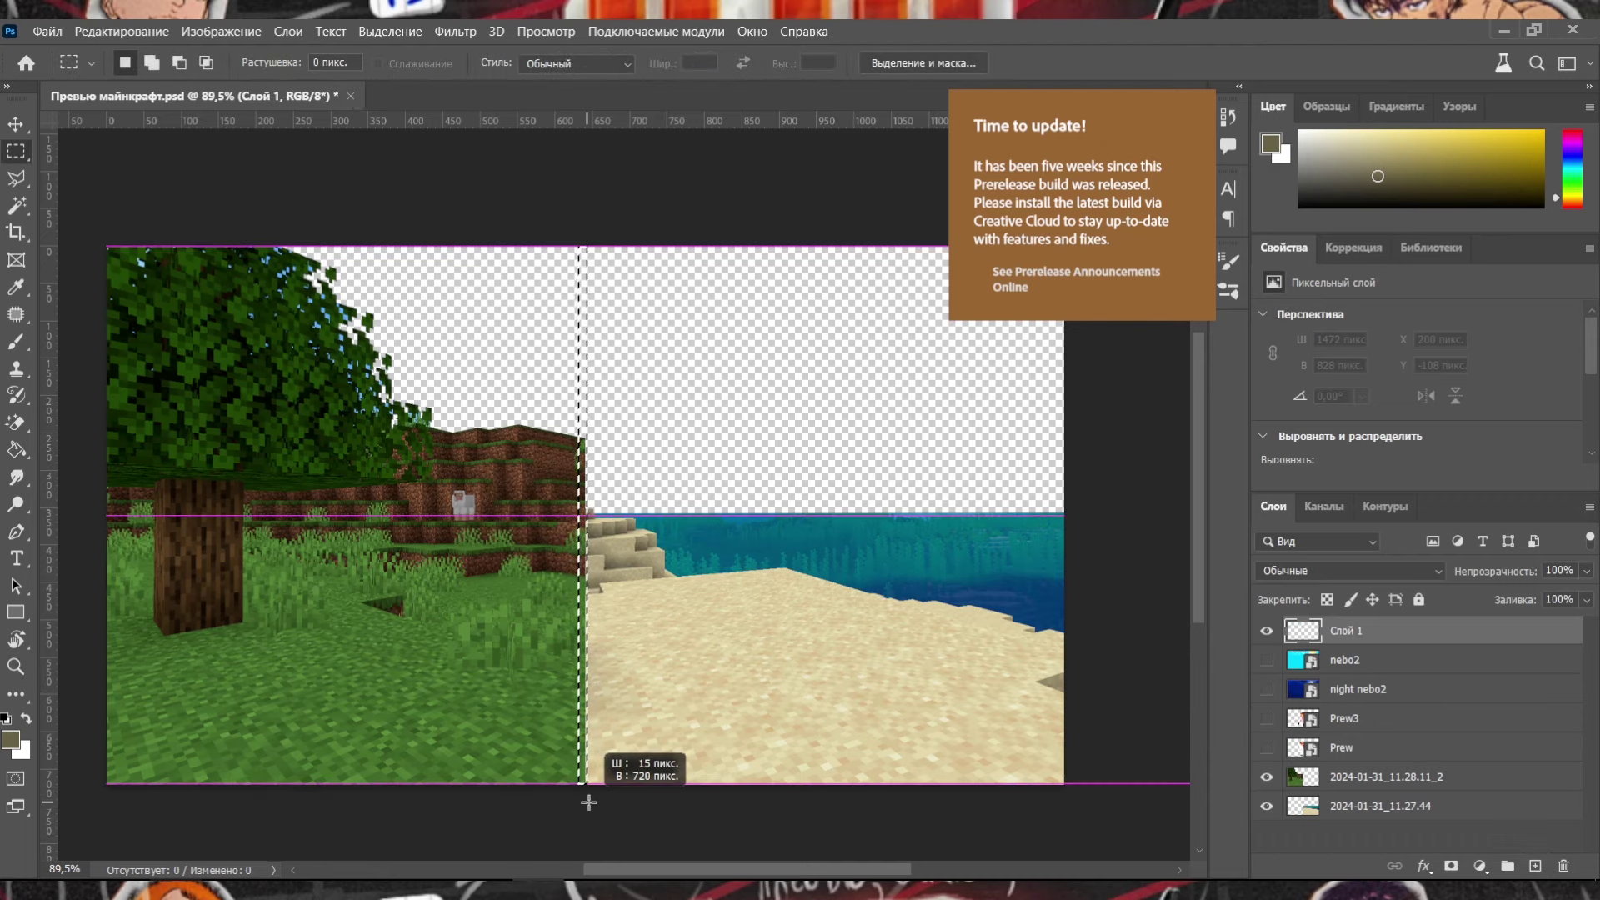
pyautogui.press('g')
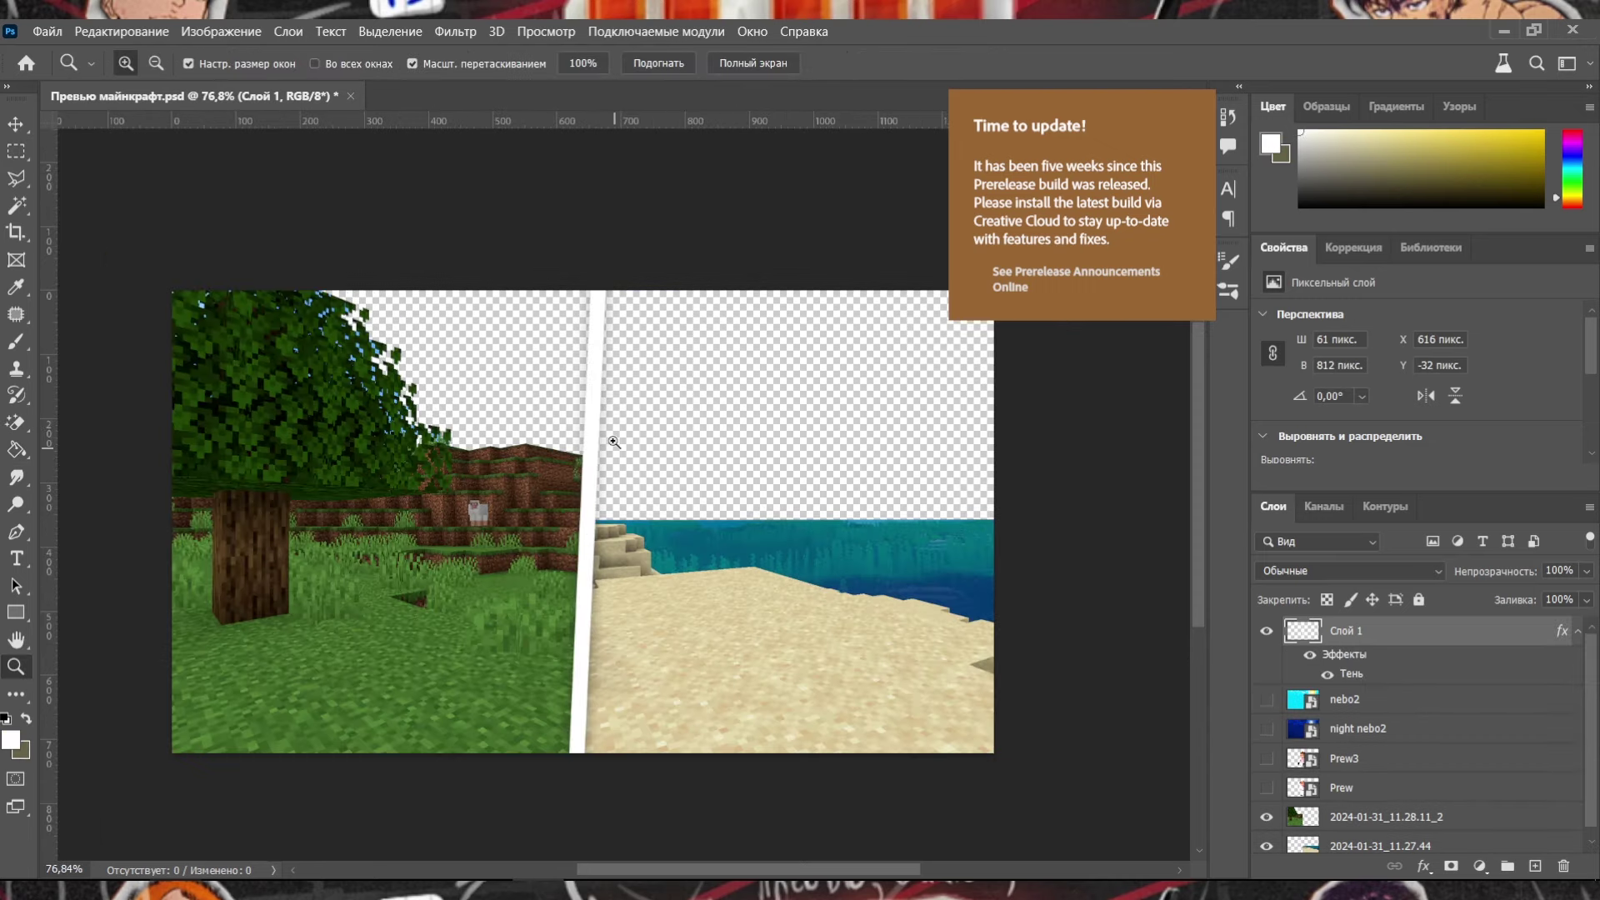
pyautogui.moveTo(613, 441)
pyautogui.mouseDown()
pyautogui.moveTo(536, 505)
pyautogui.moveTo(613, 516)
pyautogui.mouseUp()
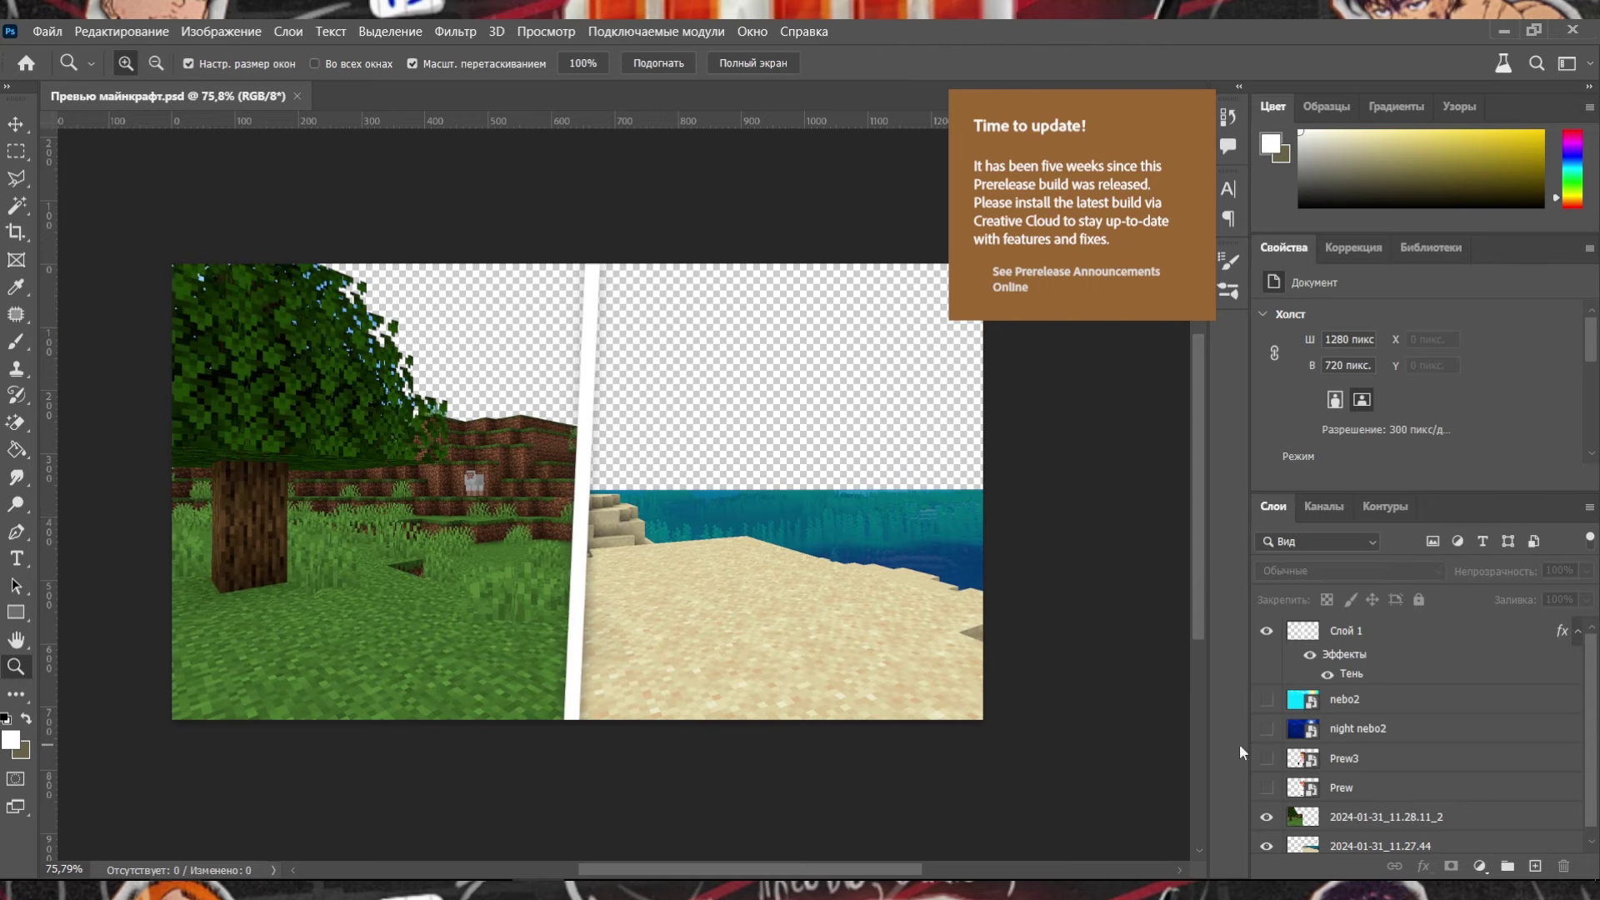
pyautogui.moveTo(1294, 715); pyautogui.dragTo(1381, 834)
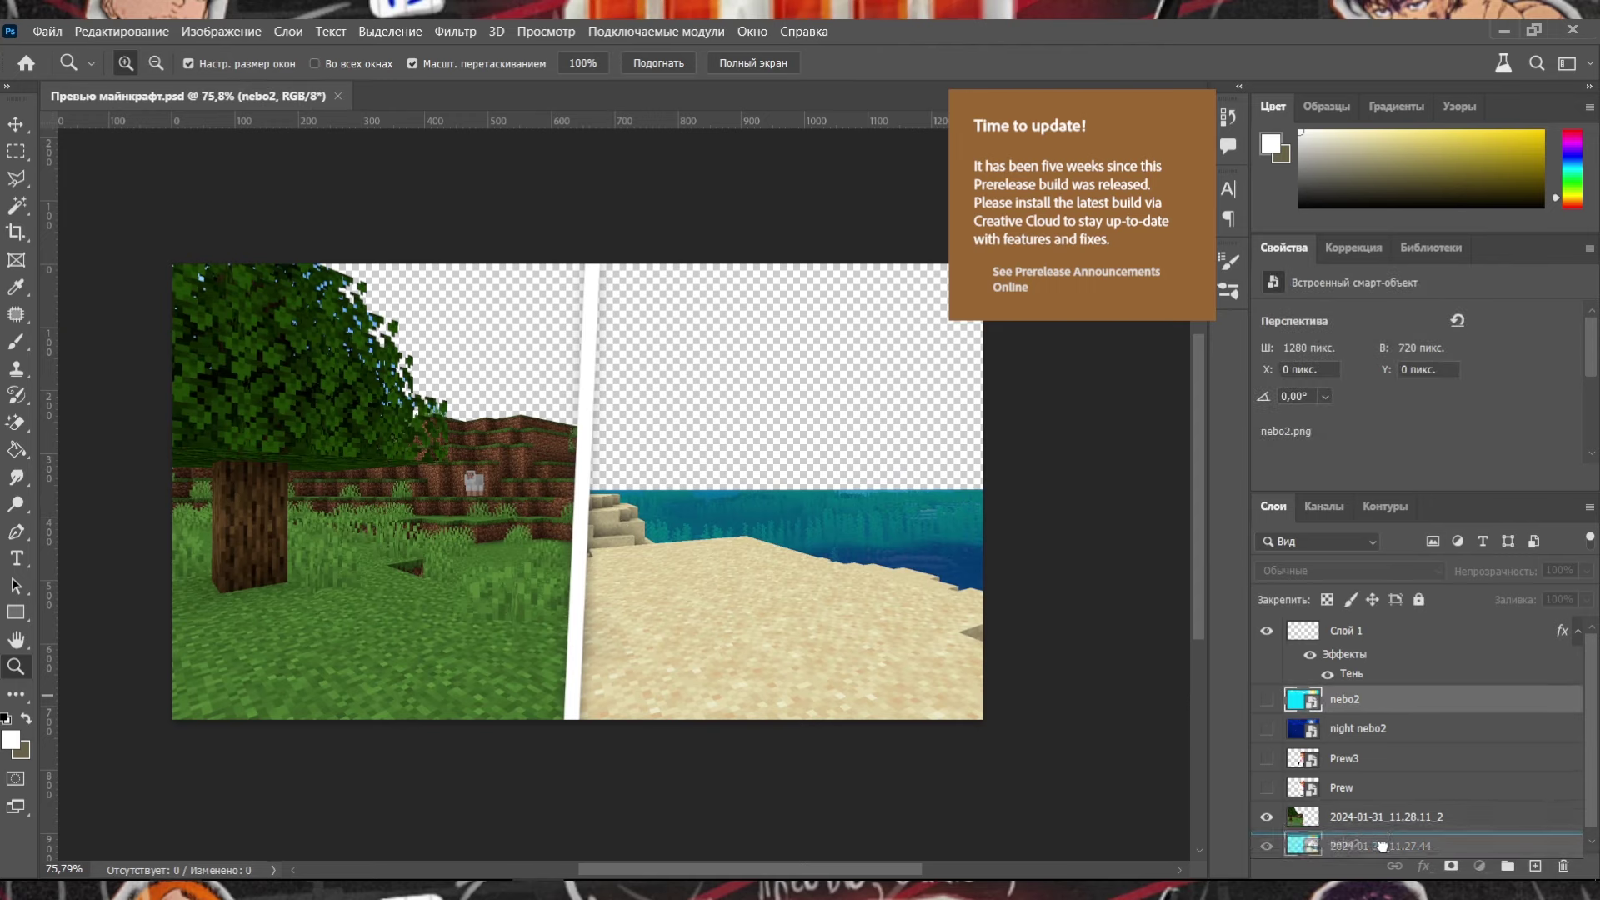
# Show the nebo2 day sky and transform it to fill the left half.
pyautogui.click(1267, 817)
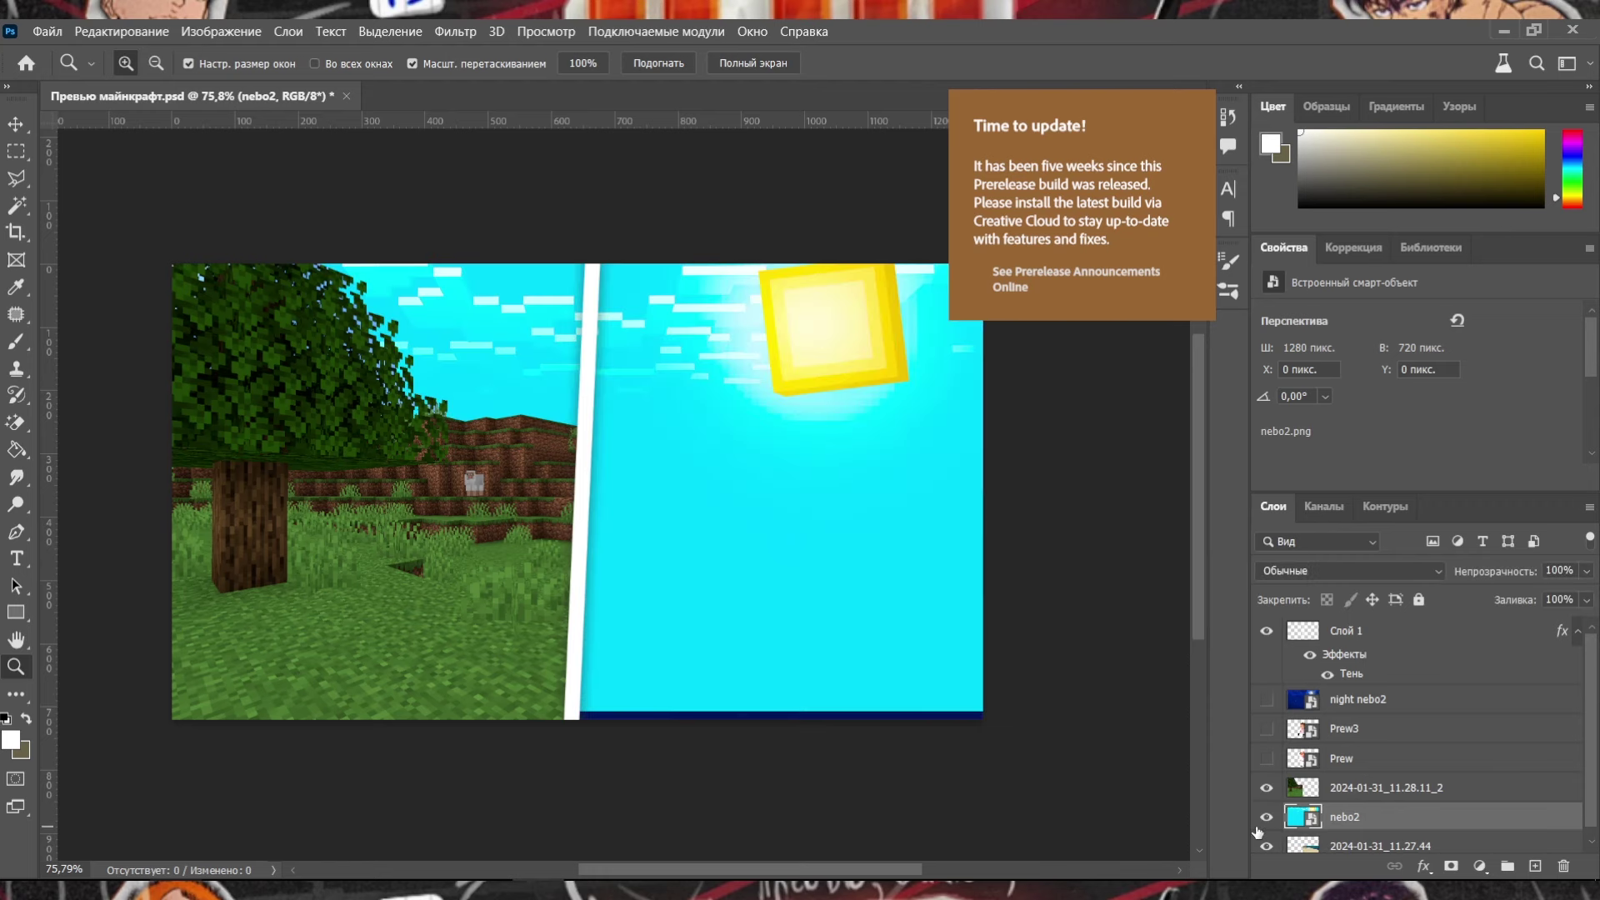
pyautogui.hotkey('ctrl', 't')
pyautogui.moveTo(750, 501)
pyautogui.mouseDown()
pyautogui.moveTo(742, 467)
pyautogui.moveTo(573, 467)
pyautogui.mouseUp()
pyautogui.moveTo(1354, 696)
pyautogui.mouseDown()
pyautogui.moveTo(1380, 875)
pyautogui.moveTo(1364, 851)
pyautogui.mouseUp()
# Show the night nebo2 sky and place it behind the beach on the right.
pyautogui.click(1266, 837)
pyautogui.hotkey('ctrl', 't')
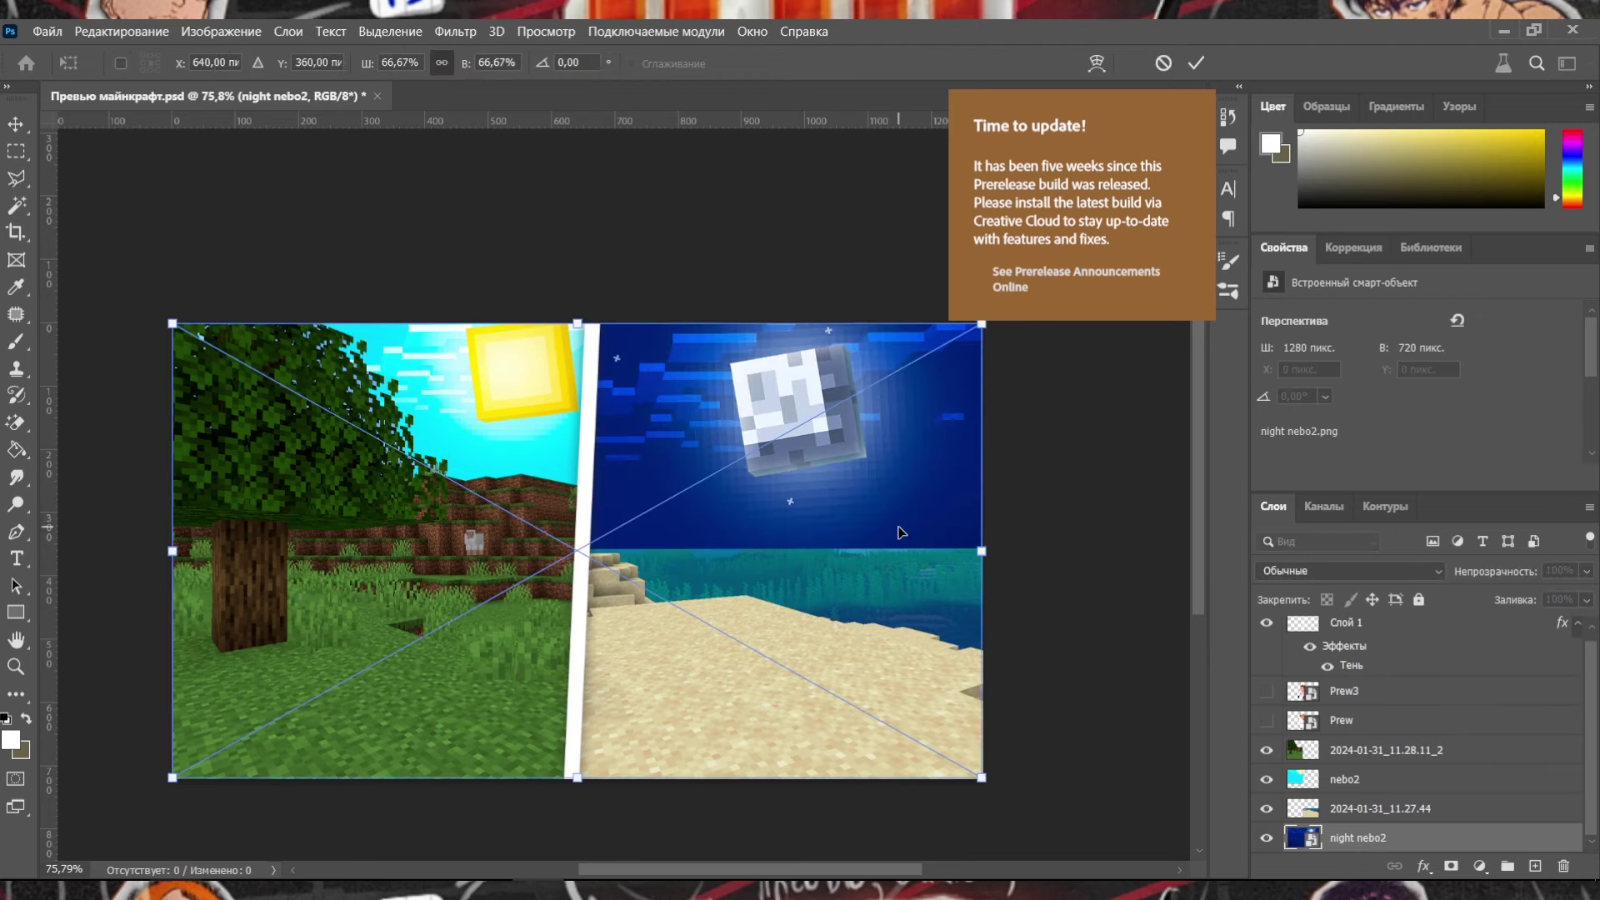
pyautogui.moveTo(904, 533)
pyautogui.mouseDown()
pyautogui.moveTo(1005, 514)
pyautogui.moveTo(982, 526)
pyautogui.moveTo(1037, 527)
pyautogui.mouseUp()
pyautogui.press('Return')
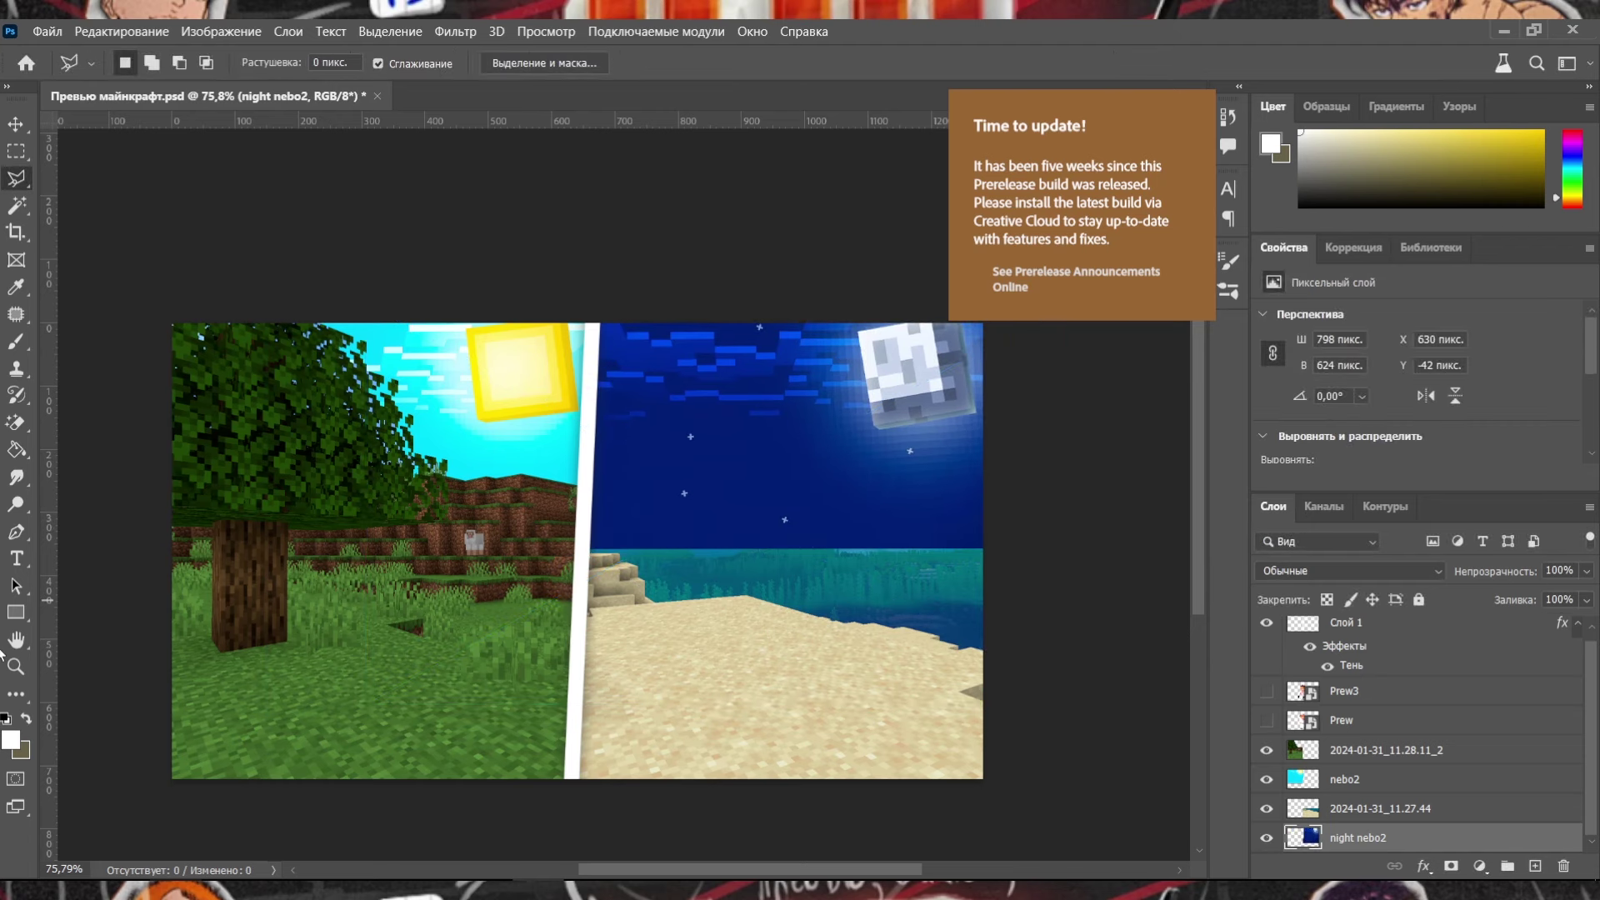
pyautogui.press('z')
pyautogui.scroll(-3, 732, 482)
pyautogui.scroll(2, 732, 482)
pyautogui.moveTo(666, 467); pyautogui.dragTo(596, 510)
pyautogui.hotkey('ctrl', 's')
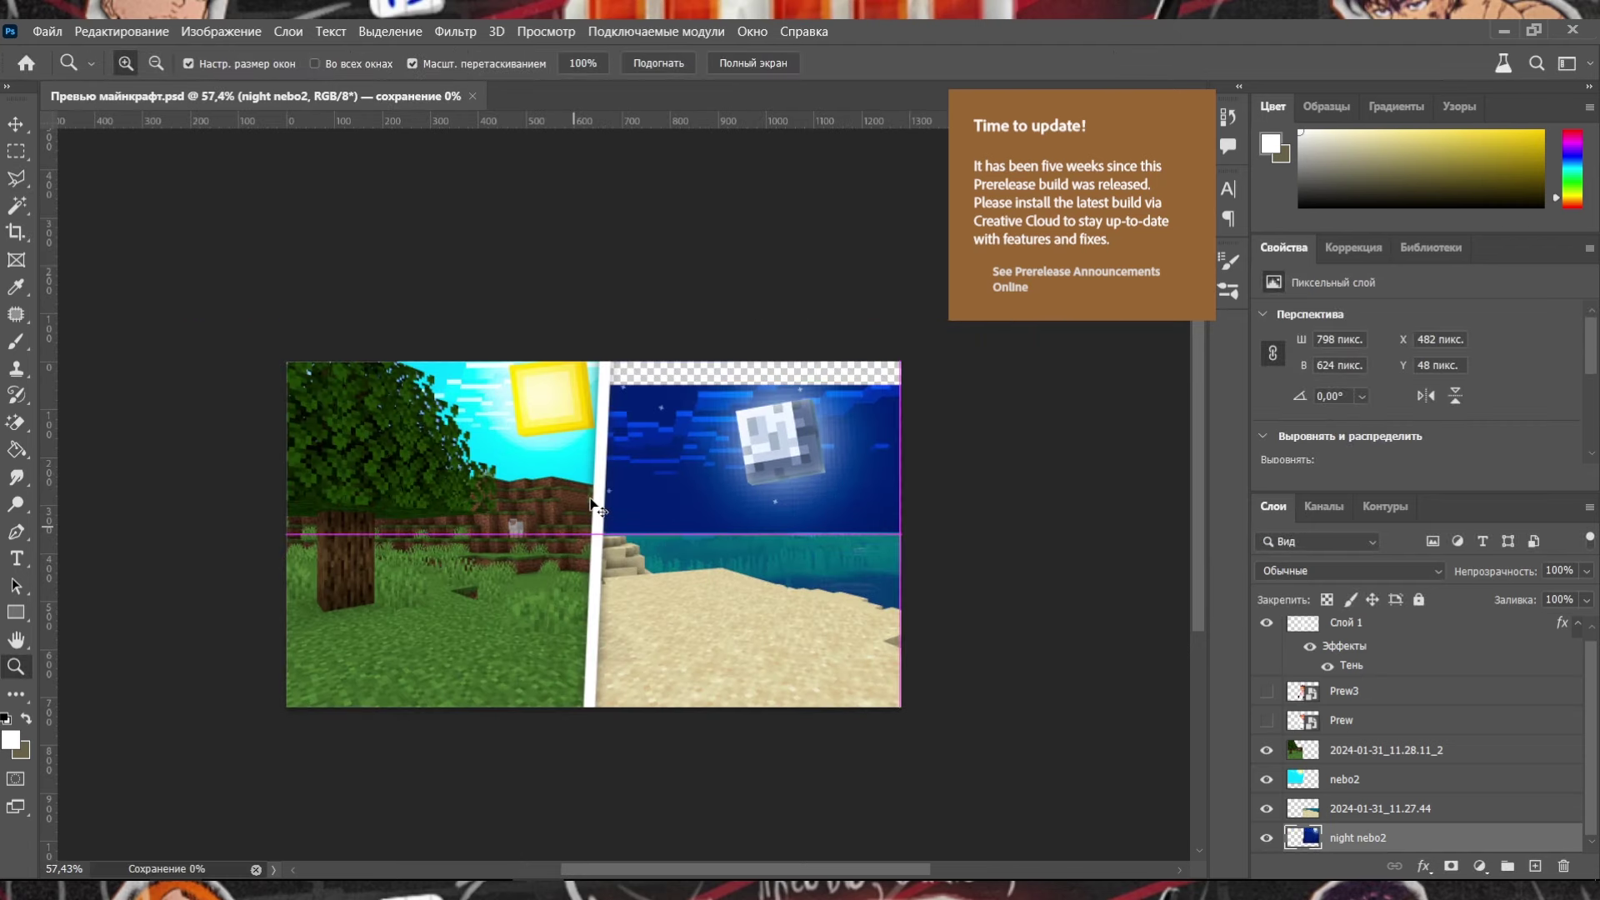
pyautogui.hotkey('ctrl', 'z')
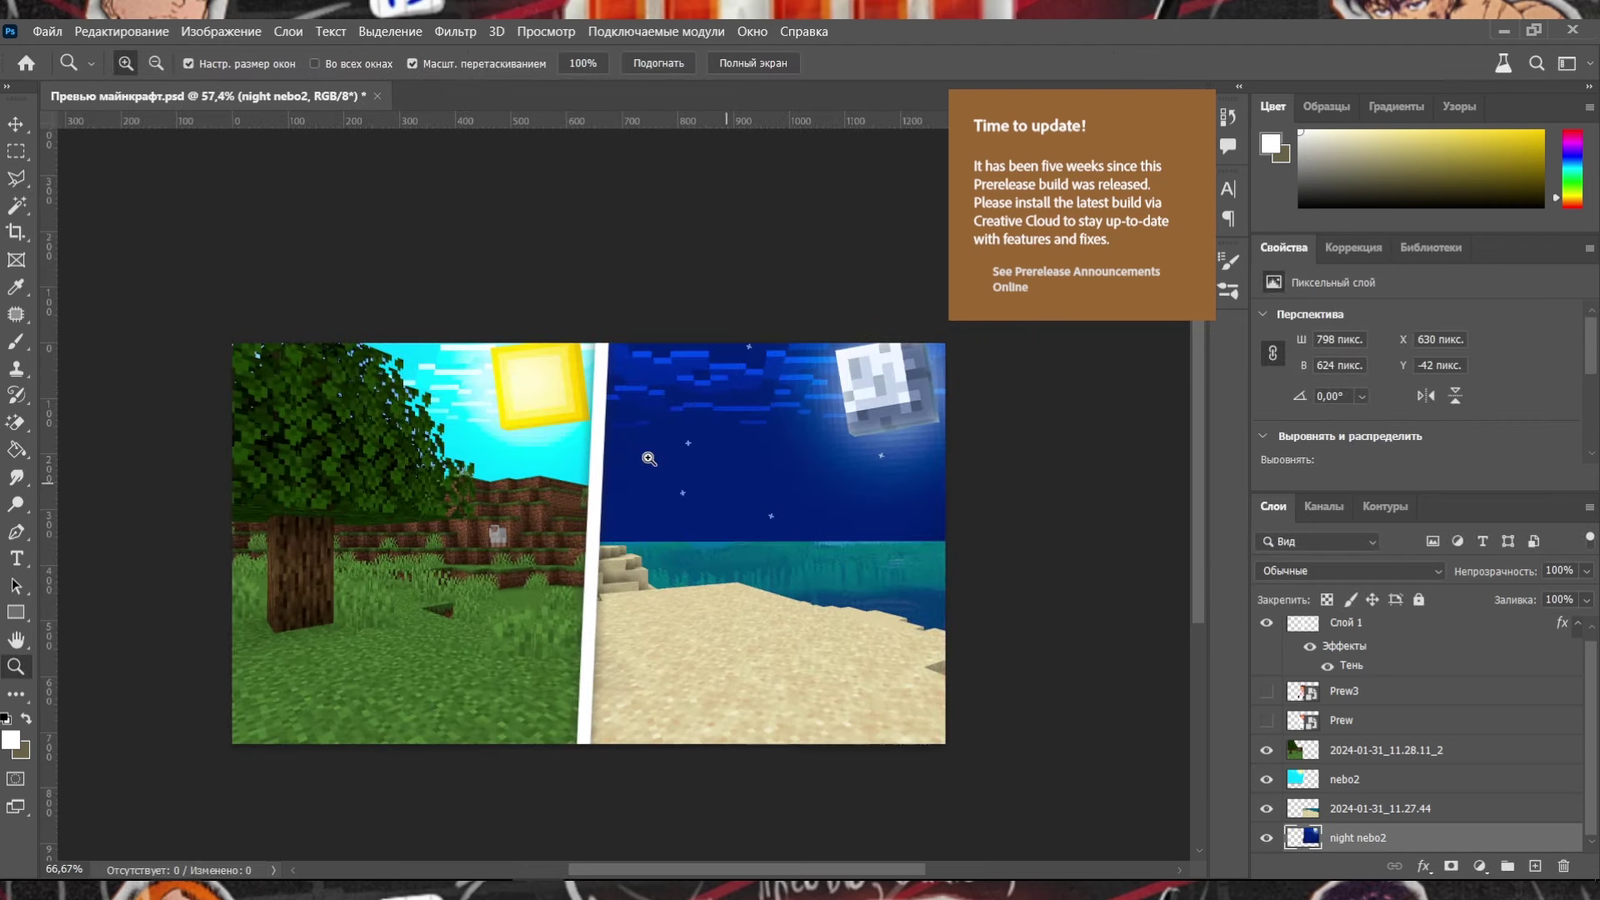
# Inspect the day/night composite and save the preview file.
pyautogui.scroll(2, 936, 568)
pyautogui.scroll(2, 937, 568)
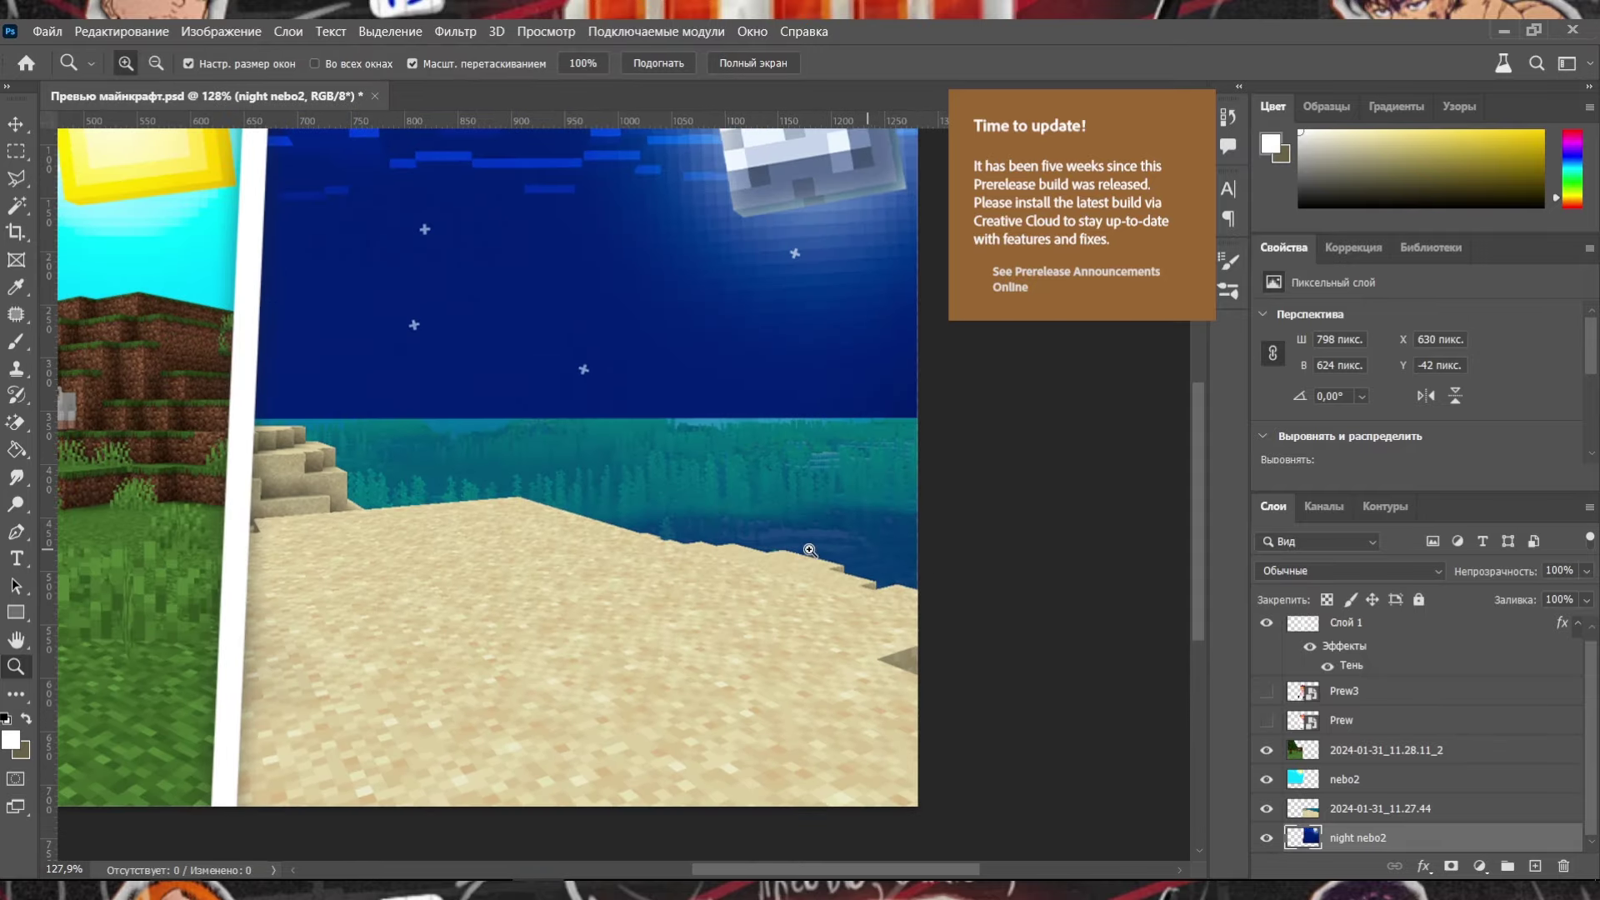
pyautogui.scroll(-2, 936, 567)
pyautogui.scroll(-1, 667, 500)
pyautogui.scroll(2, 390, 424)
pyautogui.scroll(-3, 391, 424)
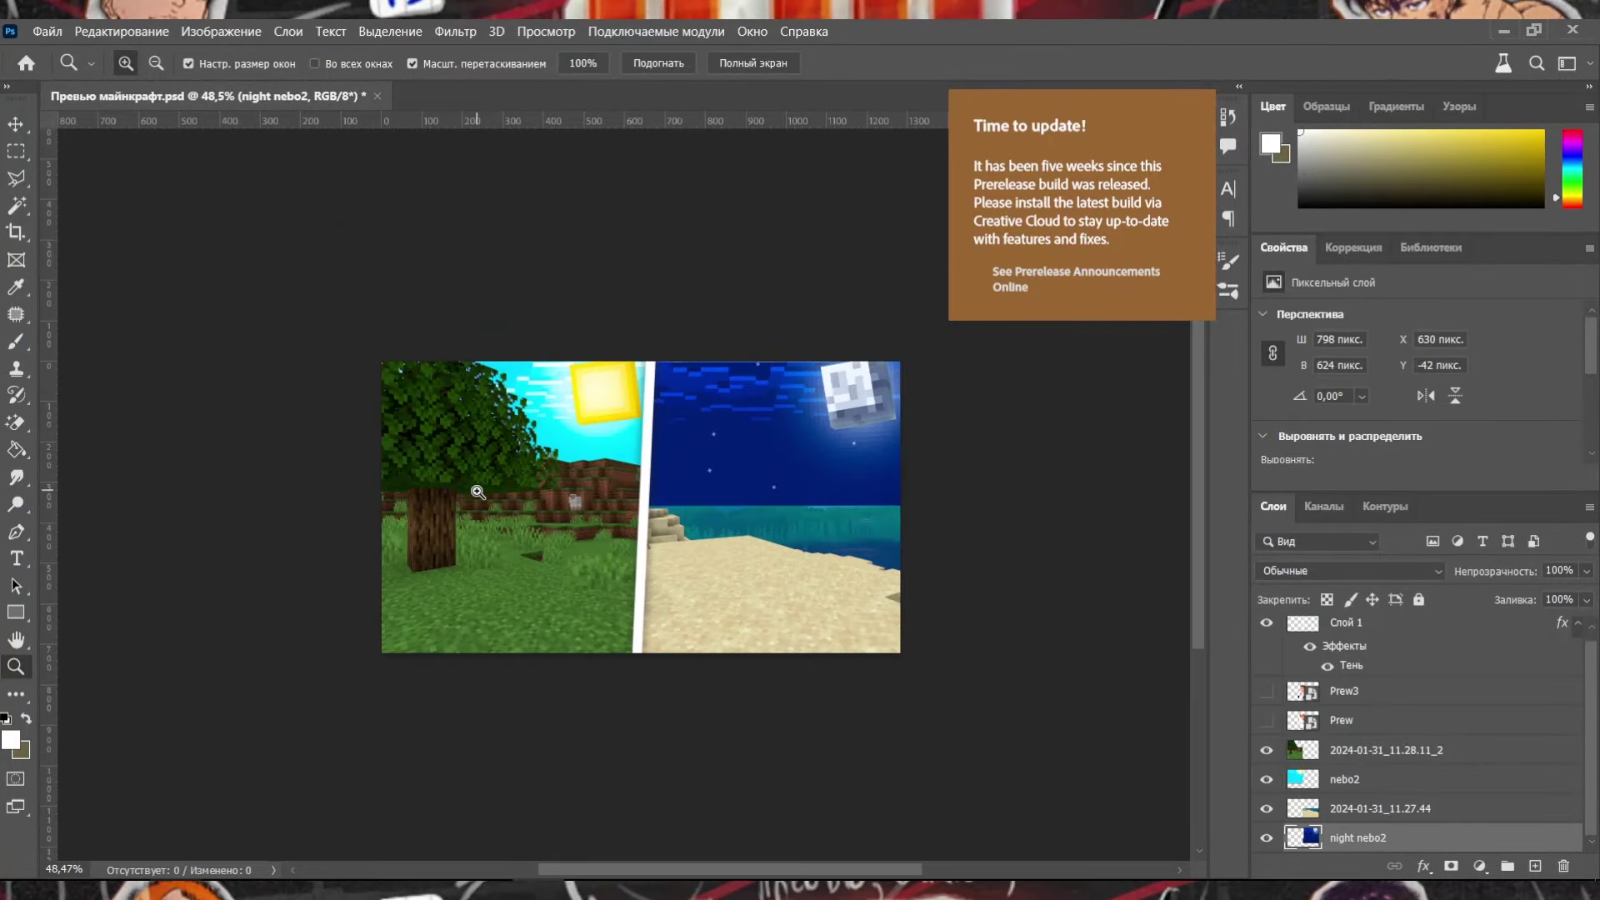
pyautogui.scroll(2, 645, 430)
pyautogui.scroll(-2, 601, 383)
pyautogui.hotkey('ctrl', 's')
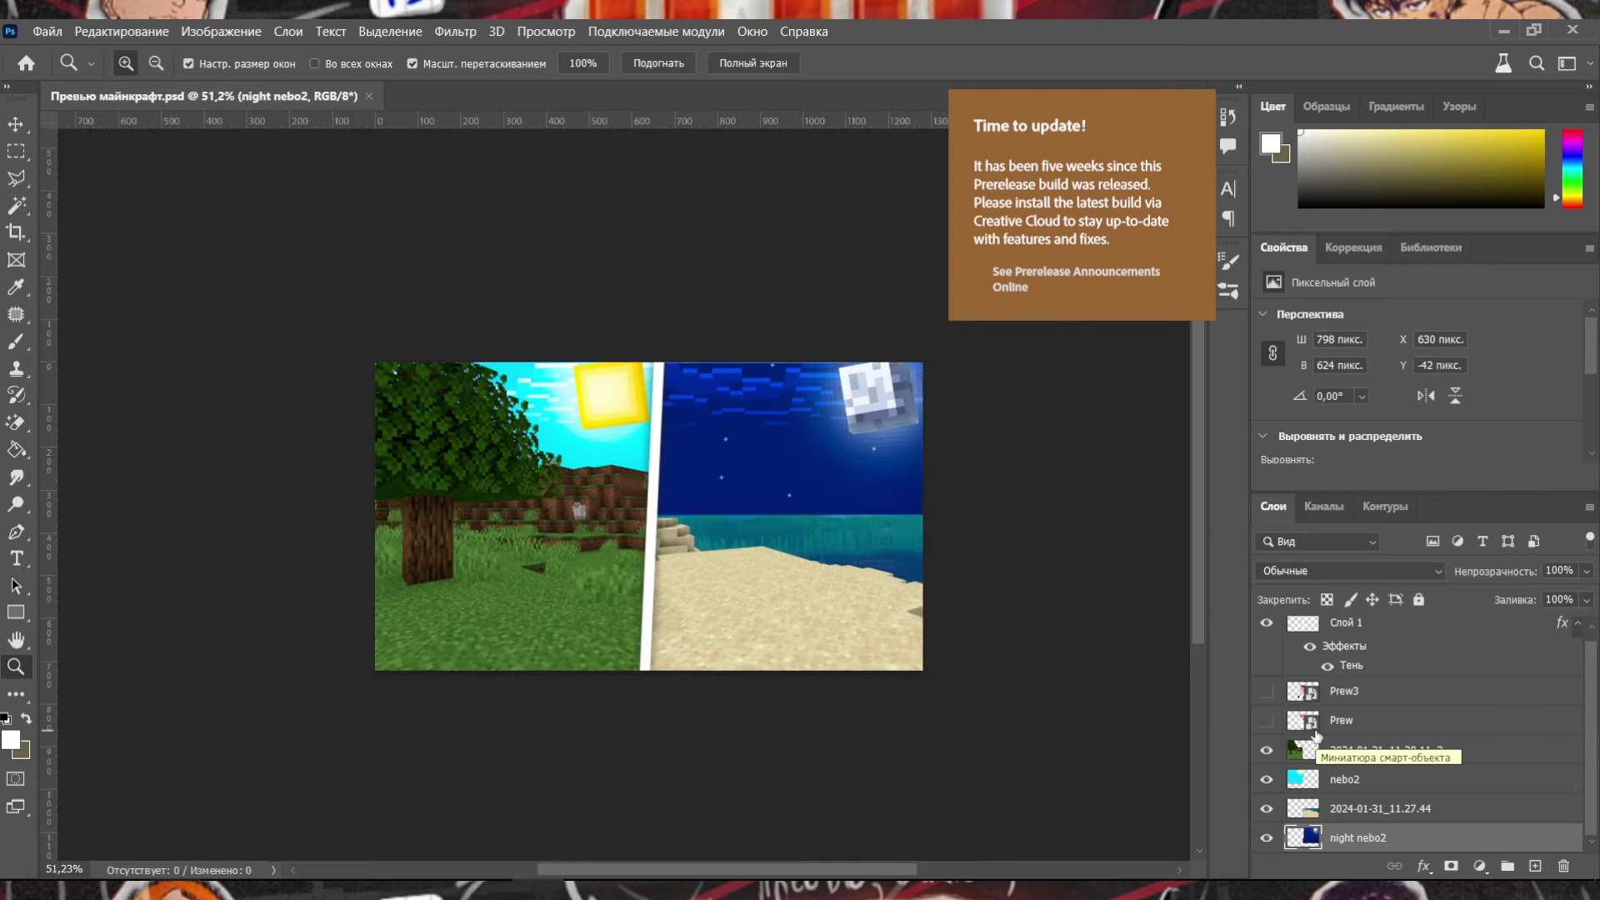
# Show the standing character (Prew), then enlarge it and move it onto the left day side.
pyautogui.click(1266, 720)
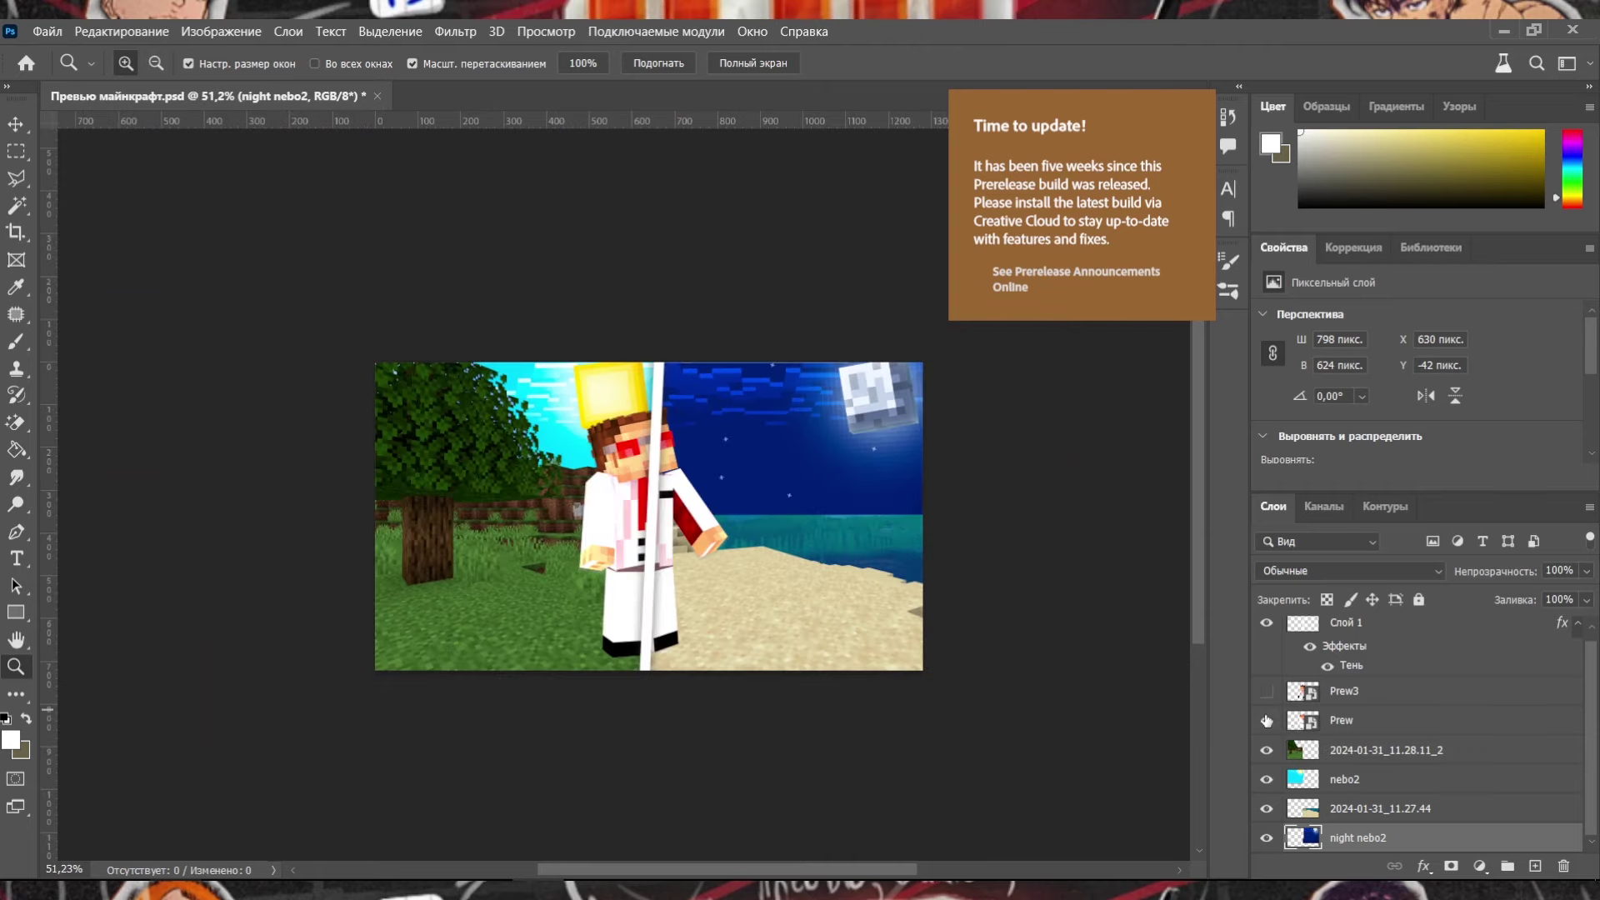
pyautogui.click(1382, 710)
pyautogui.hotkey('ctrl', '+')
pyautogui.hotkey('ctrl', 't')
pyautogui.moveTo(643, 512); pyautogui.dragTo(448, 514)
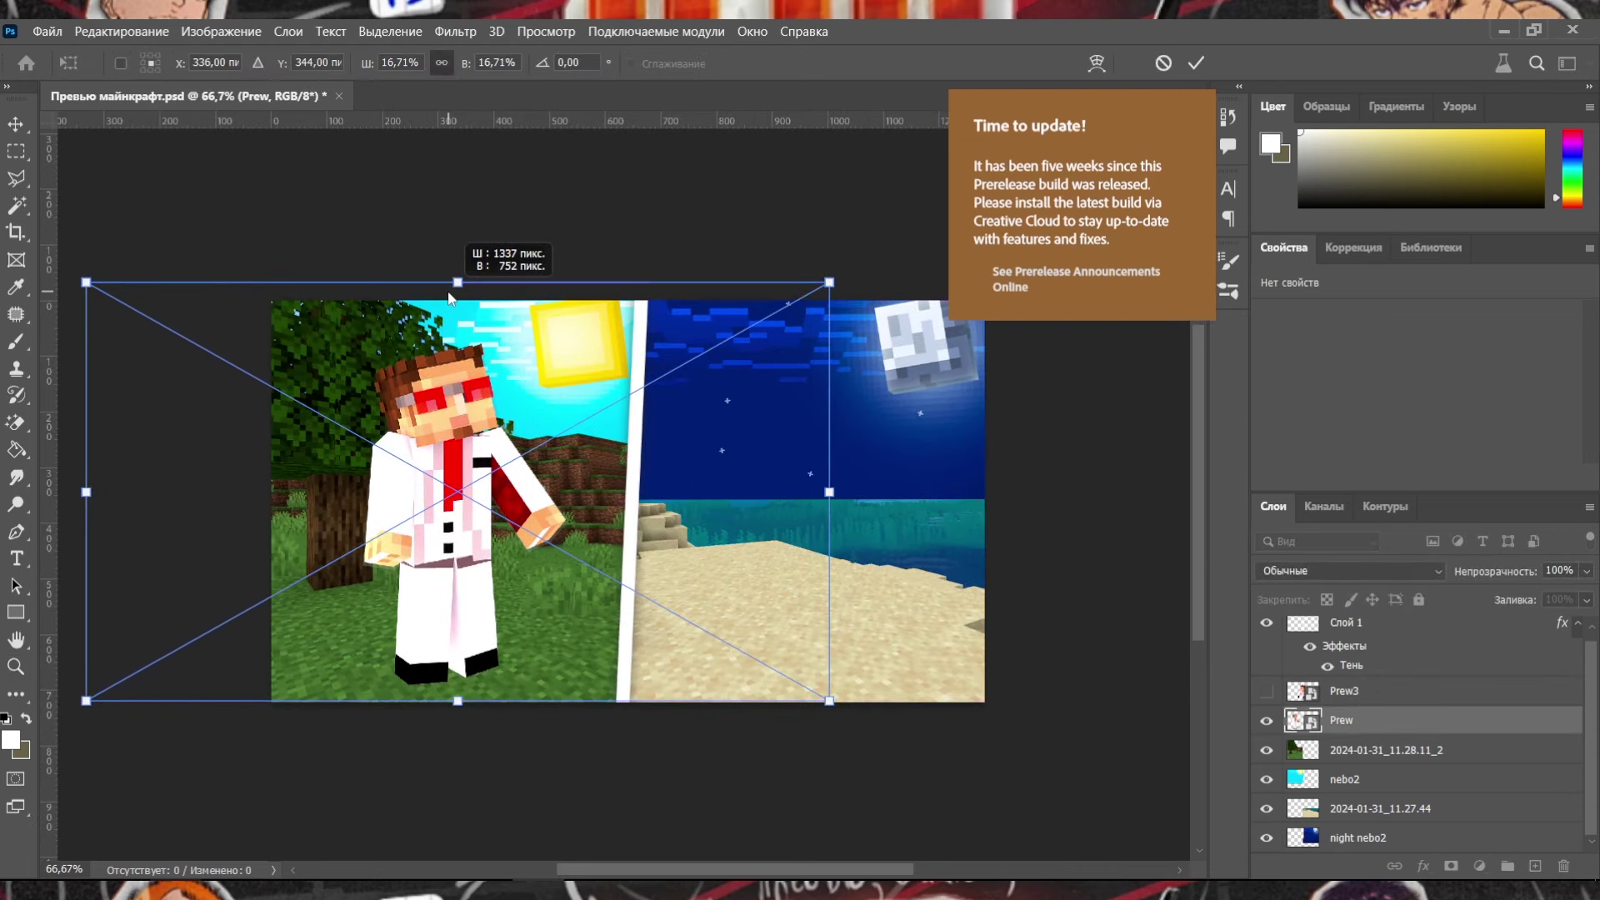
pyautogui.moveTo(456, 302); pyautogui.dragTo(442, 302)
pyautogui.press('Return')
pyautogui.press('z')
pyautogui.scroll(1, 1163, 656)
# Show the sitting character (Prew3), put it below the day sky, and shrink it onto the night side.
pyautogui.click(1266, 690)
pyautogui.moveTo(1341, 691); pyautogui.dragTo(1341, 779)
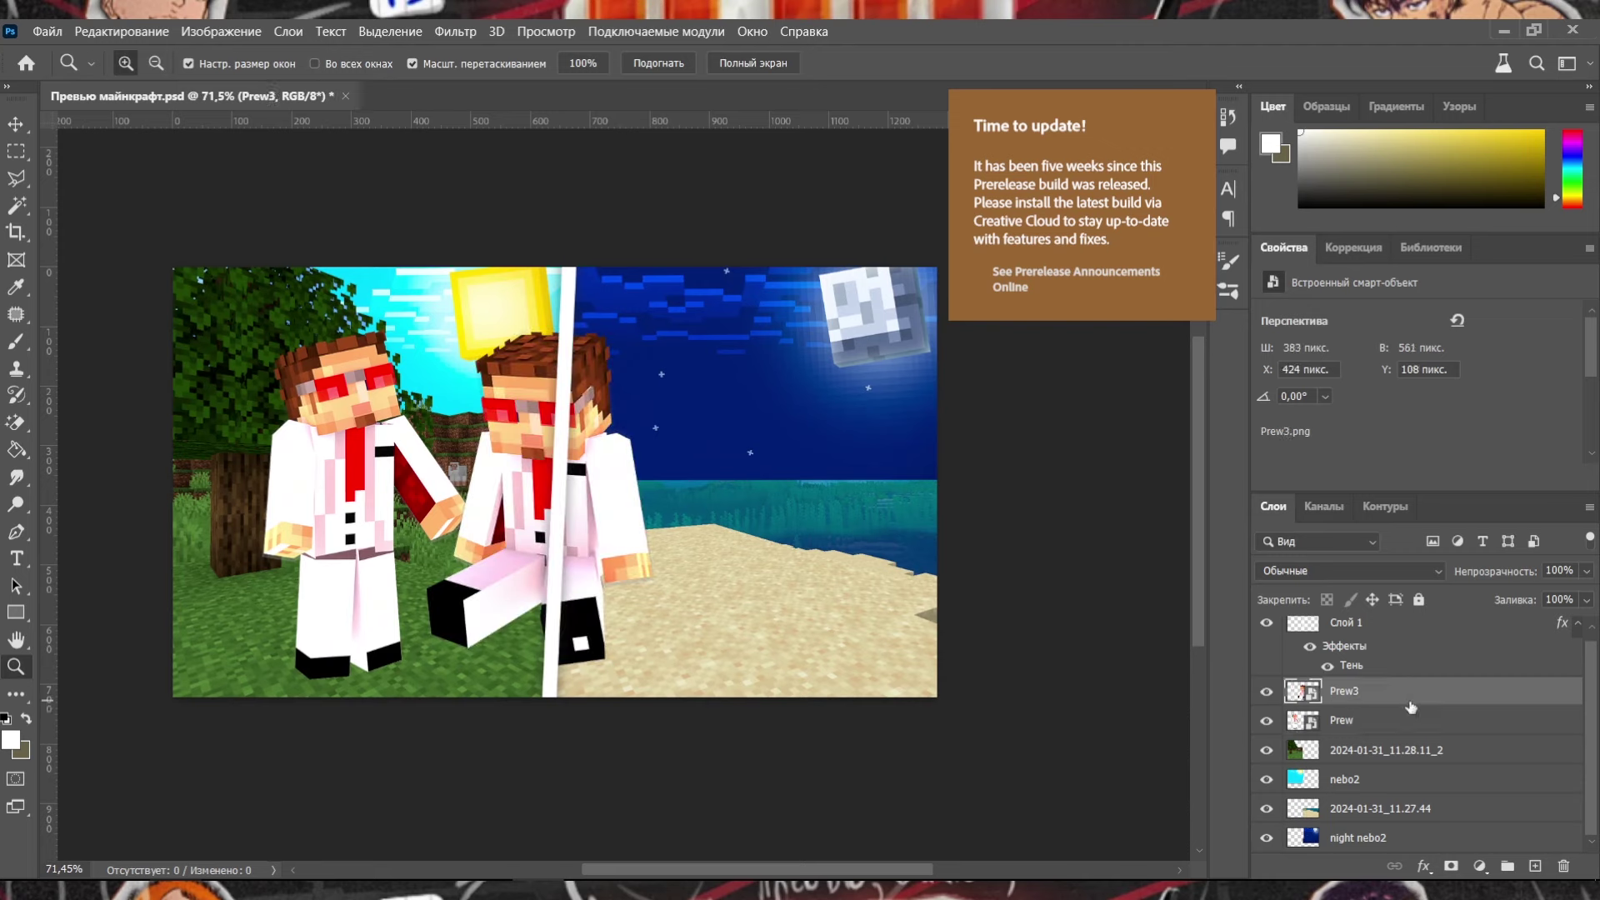
pyautogui.hotkey('ctrl', 't')
pyautogui.moveTo(564, 500); pyautogui.dragTo(748, 501)
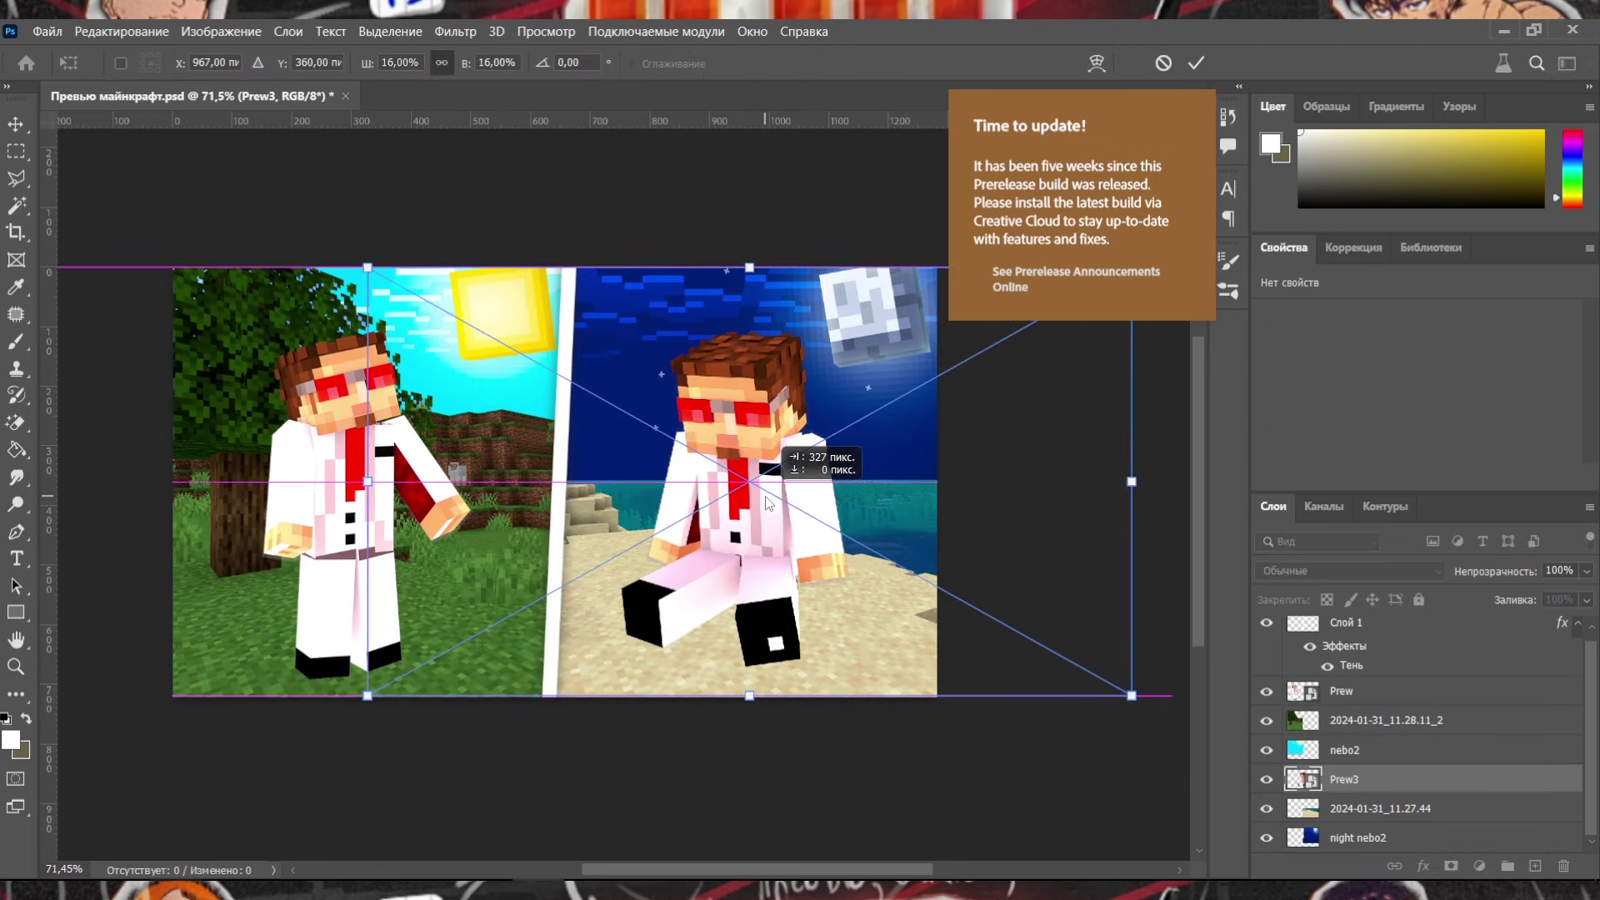
pyautogui.moveTo(738, 269); pyautogui.dragTo(747, 310)
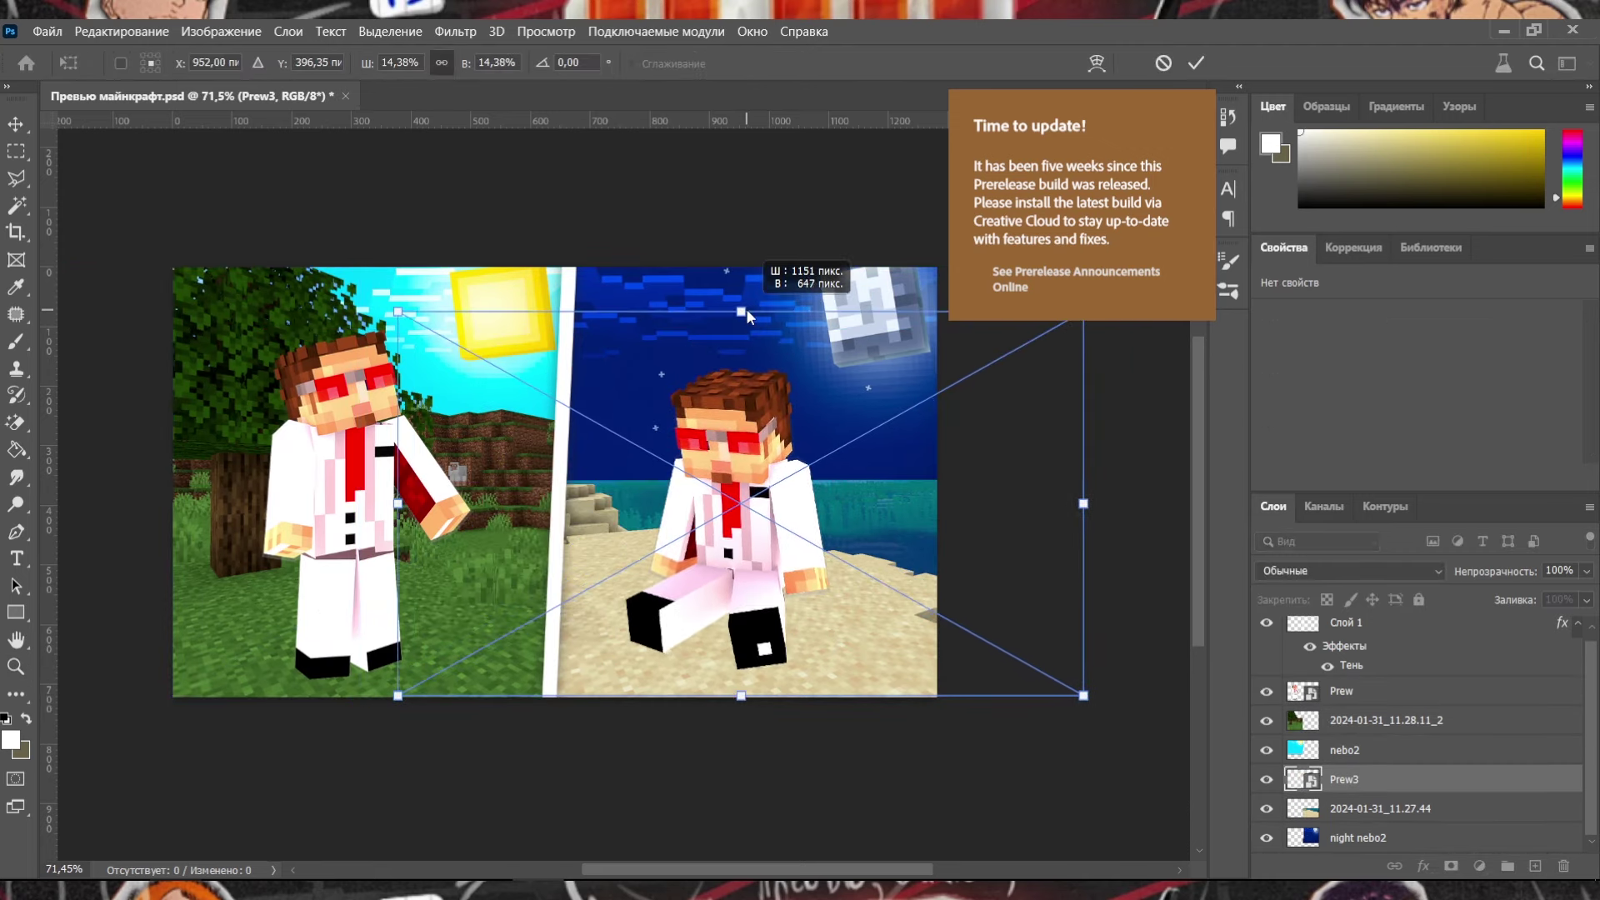
pyautogui.moveTo(816, 425); pyautogui.dragTo(828, 425)
pyautogui.moveTo(761, 309); pyautogui.dragTo(758, 311)
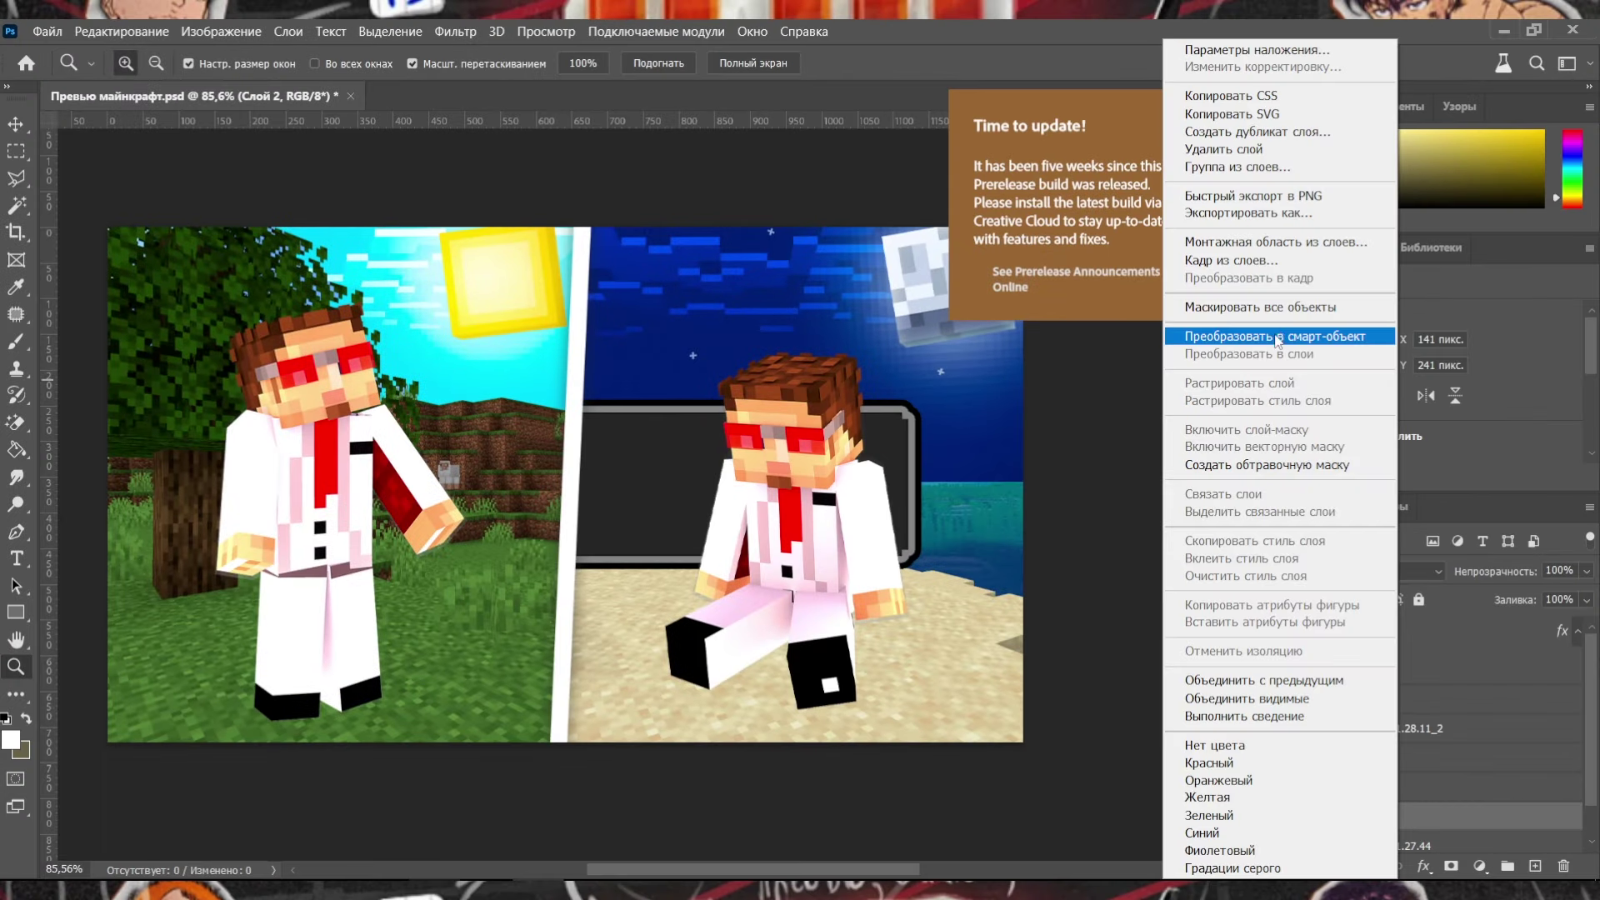
# Scale the dark panel into the top of the night side and fit the clock icon at its left end.
pyautogui.hotkey('ctrl', 't')
pyautogui.moveTo(950, 418)
pyautogui.mouseDown()
pyautogui.moveTo(881, 392)
pyautogui.moveTo(946, 313)
pyautogui.moveTo(967, 345)
pyautogui.mouseUp()
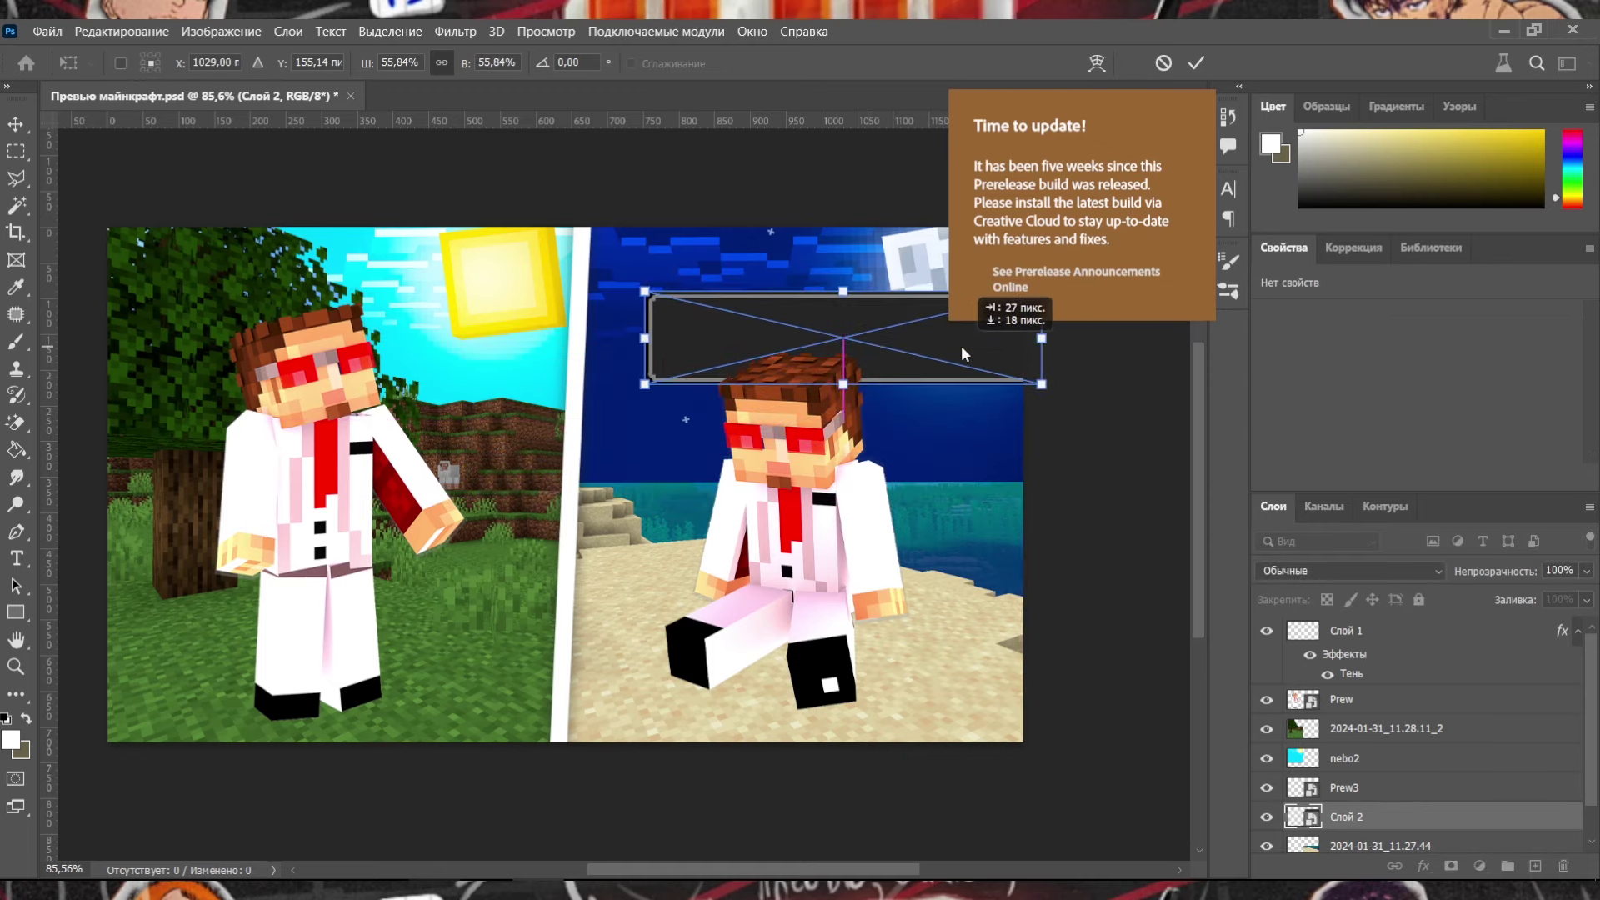
pyautogui.scroll(3, 881, 474)
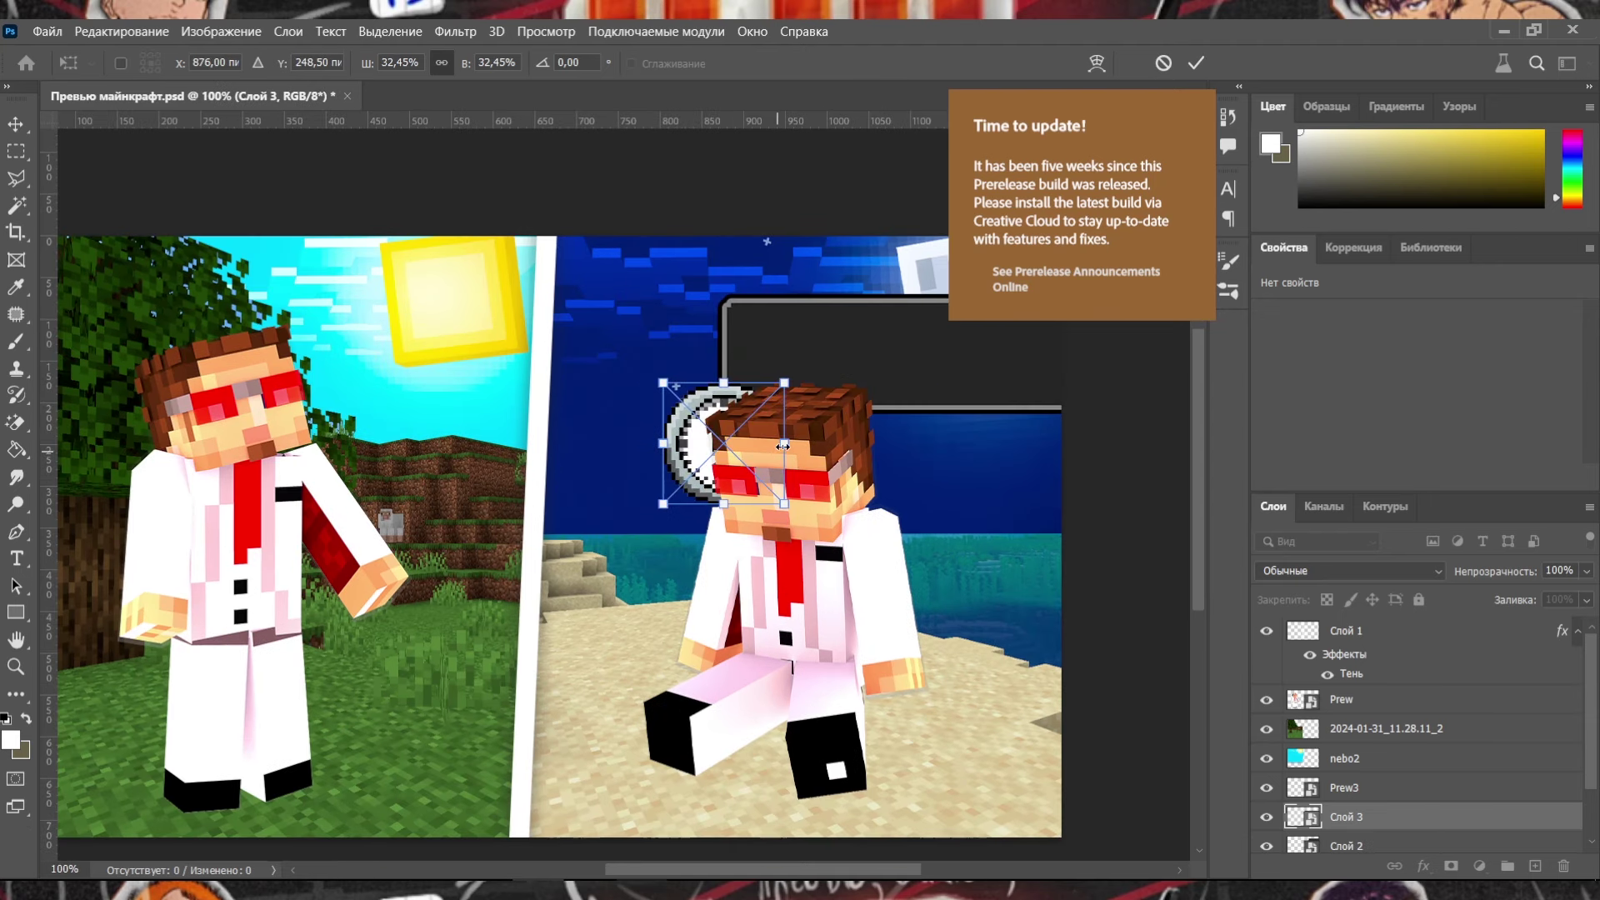
pyautogui.moveTo(758, 448)
pyautogui.mouseDown()
pyautogui.moveTo(786, 366)
pyautogui.moveTo(804, 362)
pyautogui.moveTo(793, 352)
pyautogui.mouseUp()
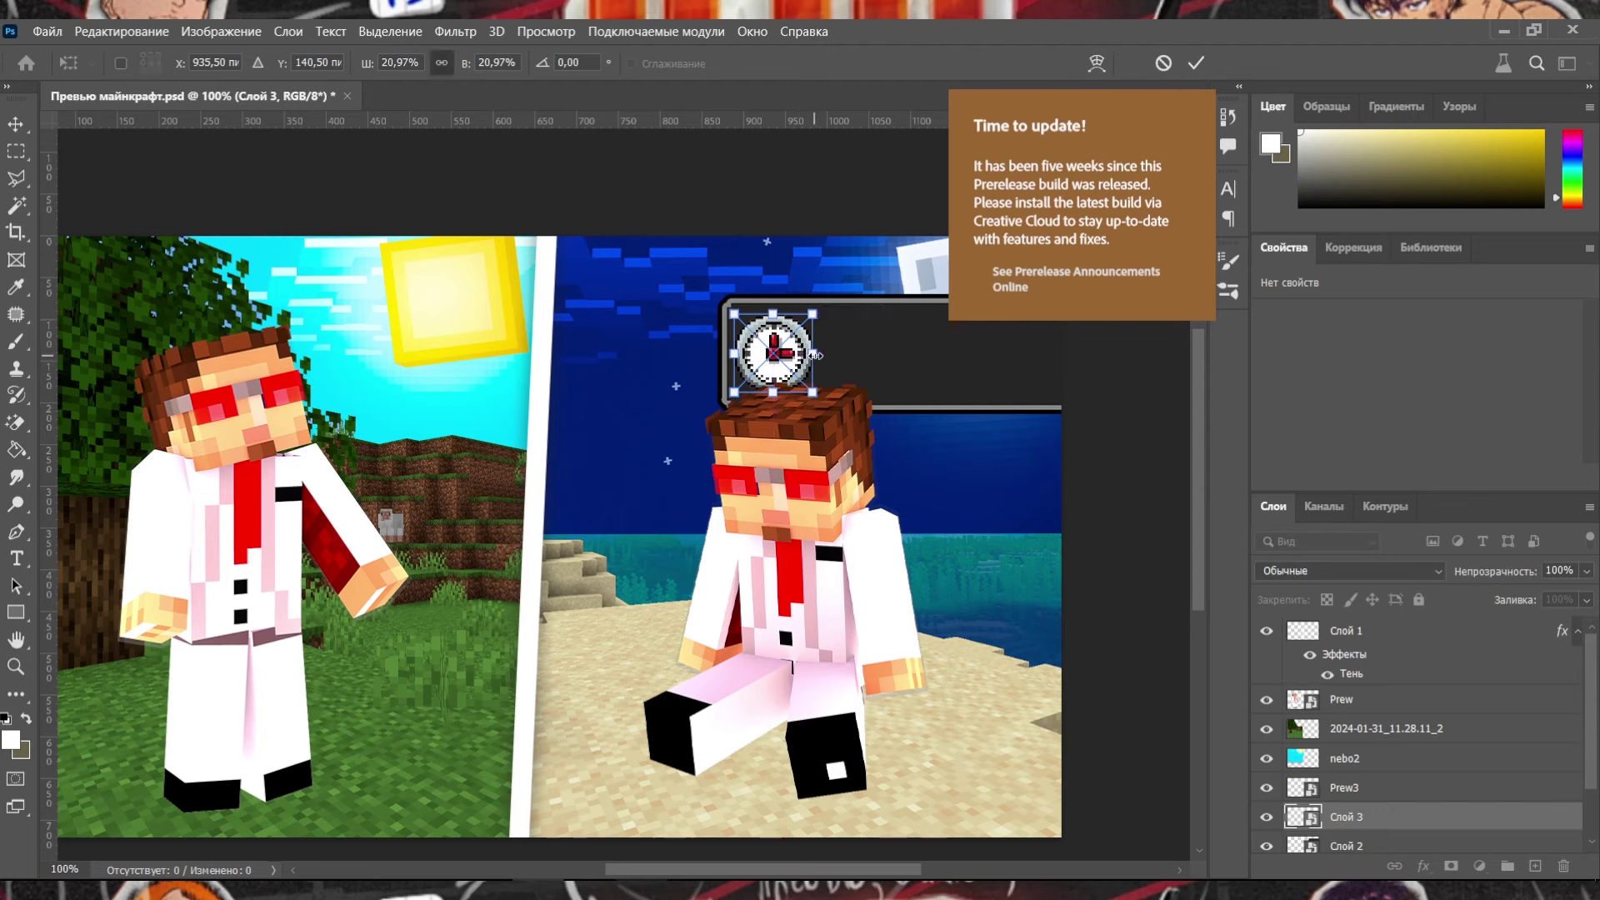
pyautogui.click(15, 423)
pyautogui.click(17, 558)
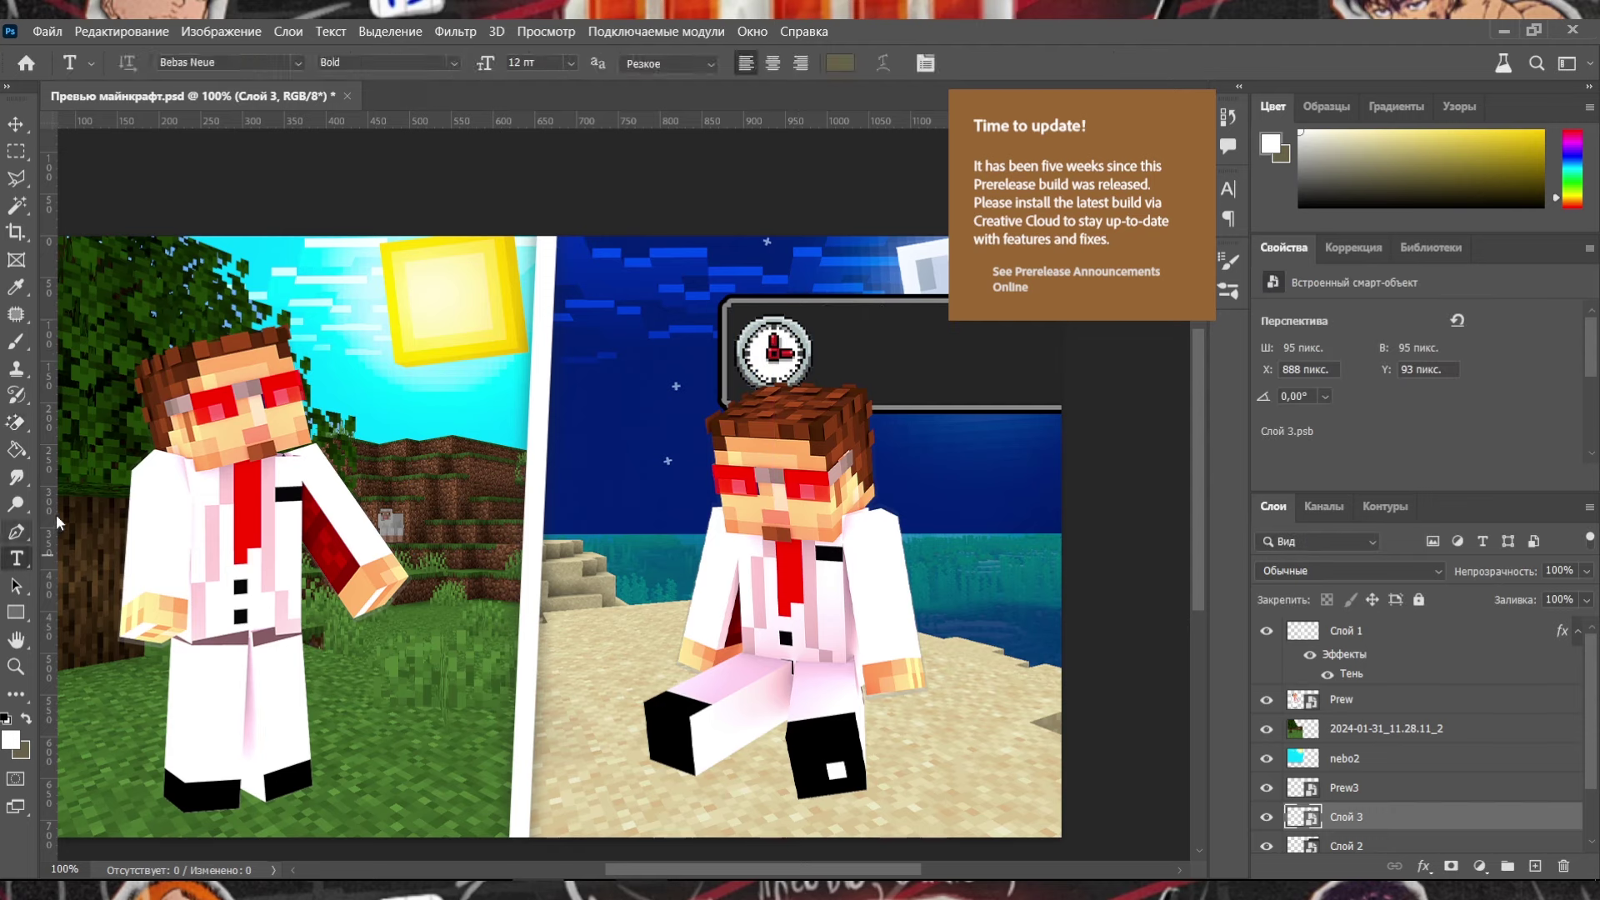
# Set the text colour to bright green #00ff36 and begin the heading '100 Дней' in the panel.
pyautogui.click(838, 63)
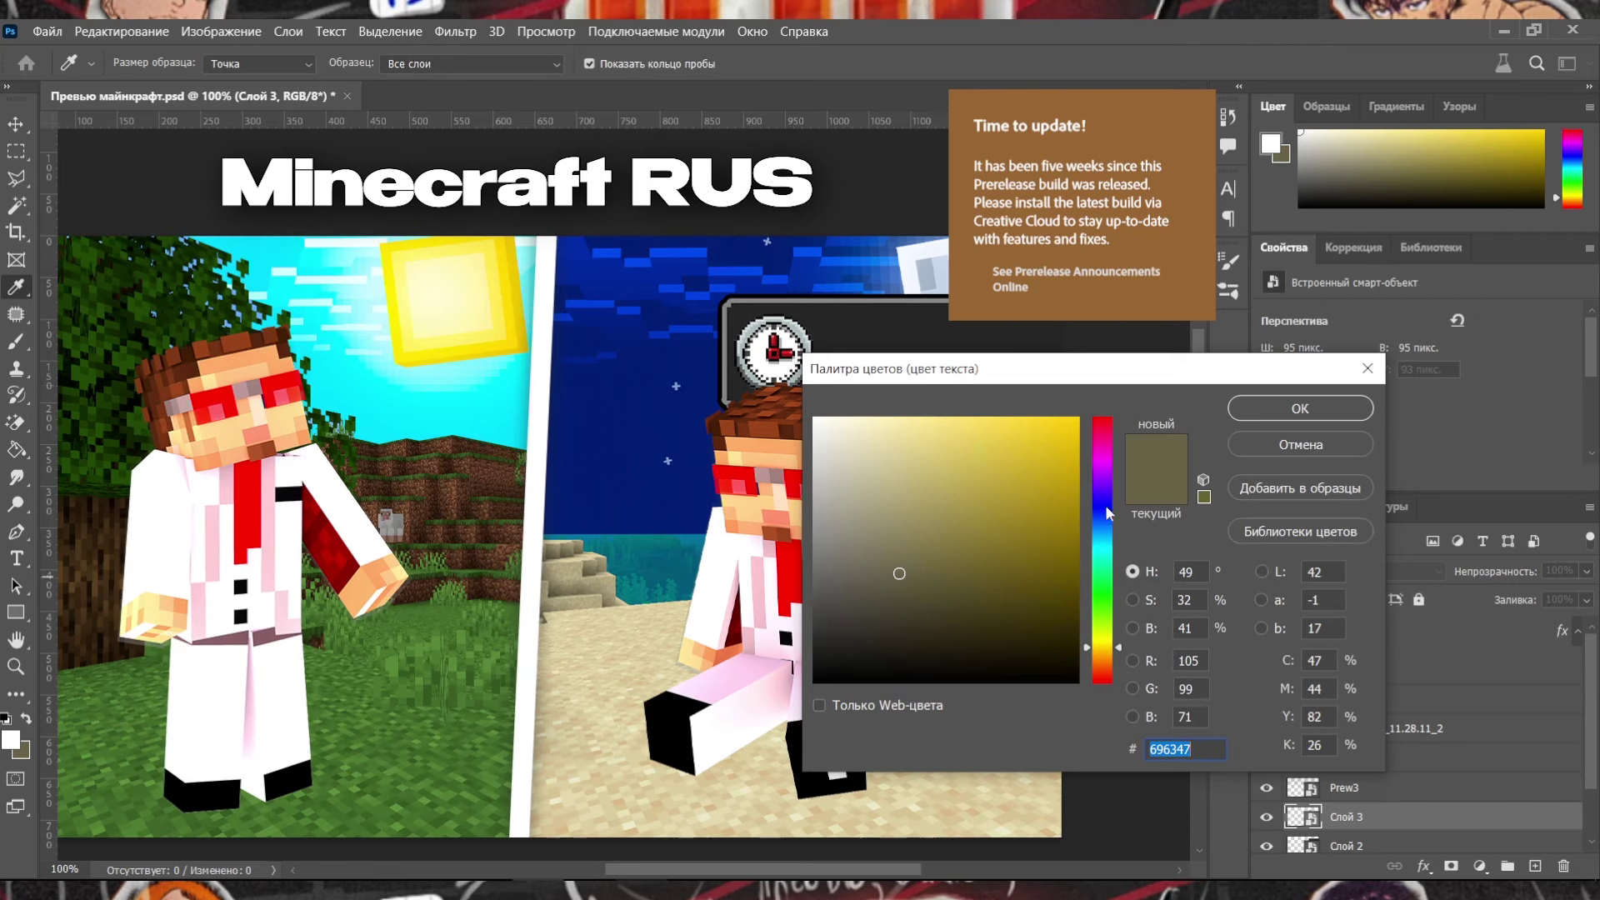
pyautogui.click(1102, 463)
pyautogui.click(1102, 593)
pyautogui.click(1075, 421)
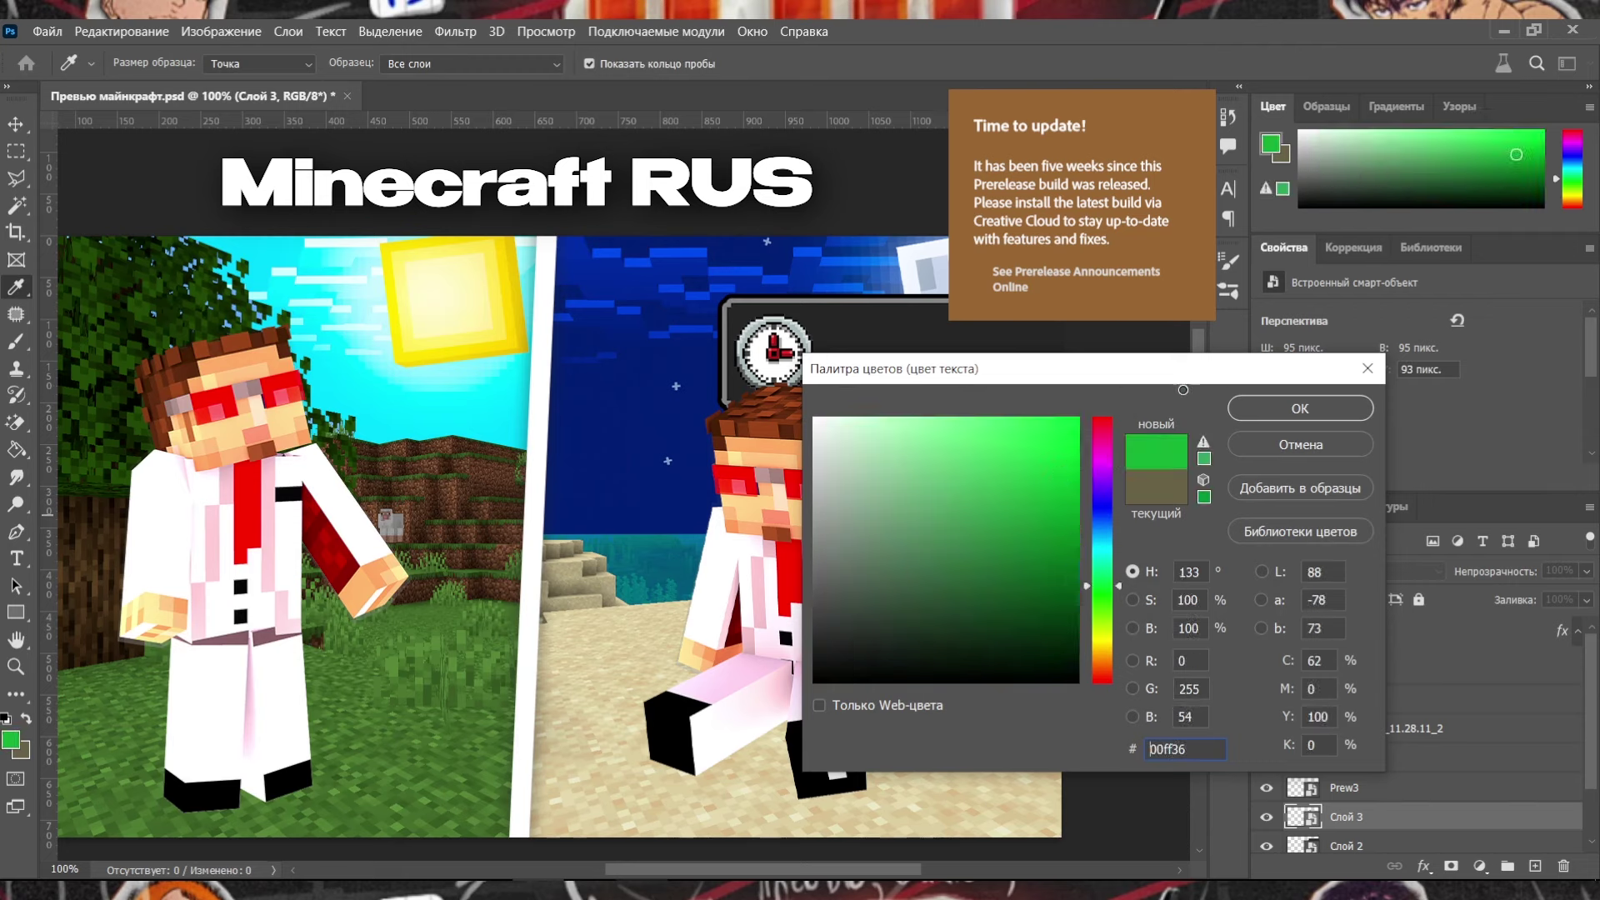
pyautogui.click(1300, 409)
pyautogui.click(860, 326)
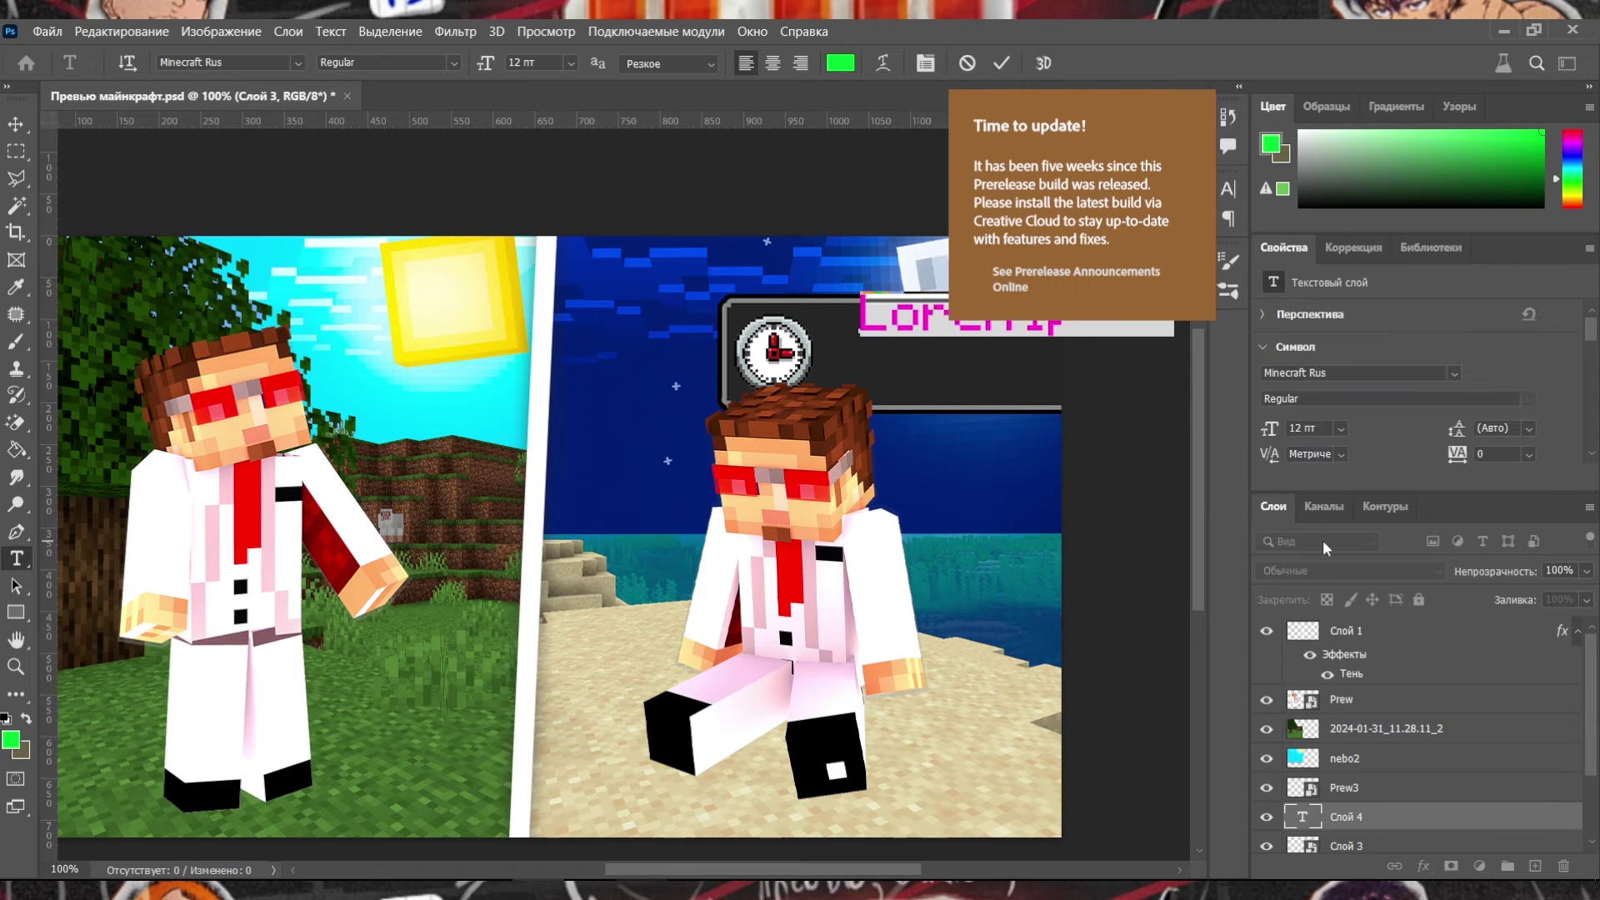
pyautogui.write('100 Дней')
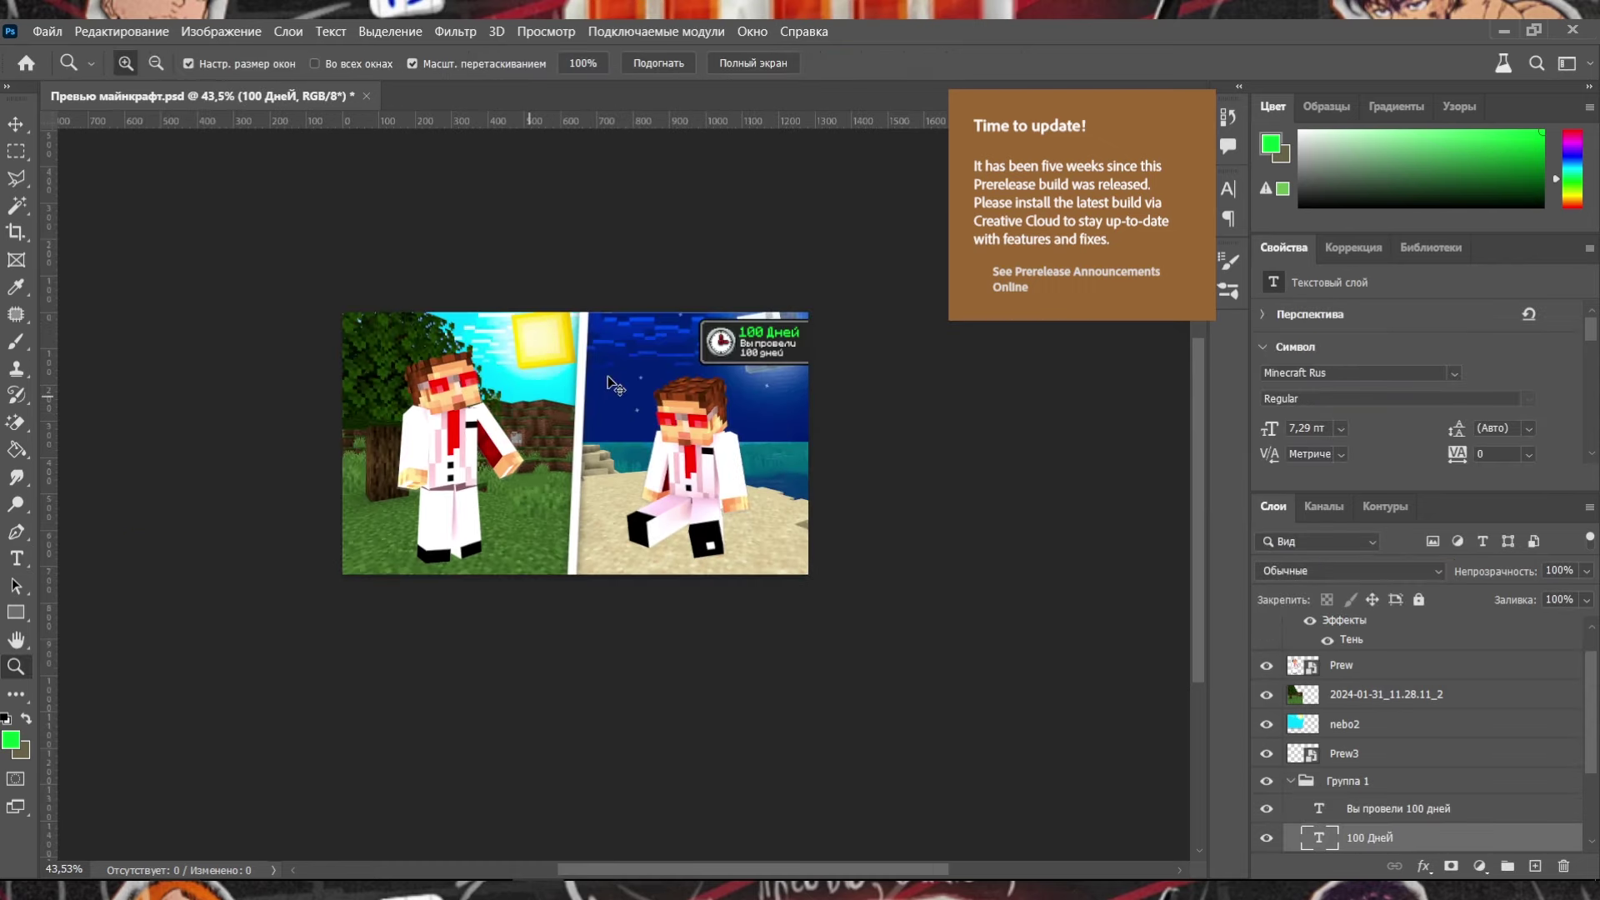
# Save the document, collapse the text group, and add a new empty layer above the day scene.
pyautogui.hotkey('ctrl', 's')
pyautogui.moveTo(616, 385); pyautogui.dragTo(564, 565)
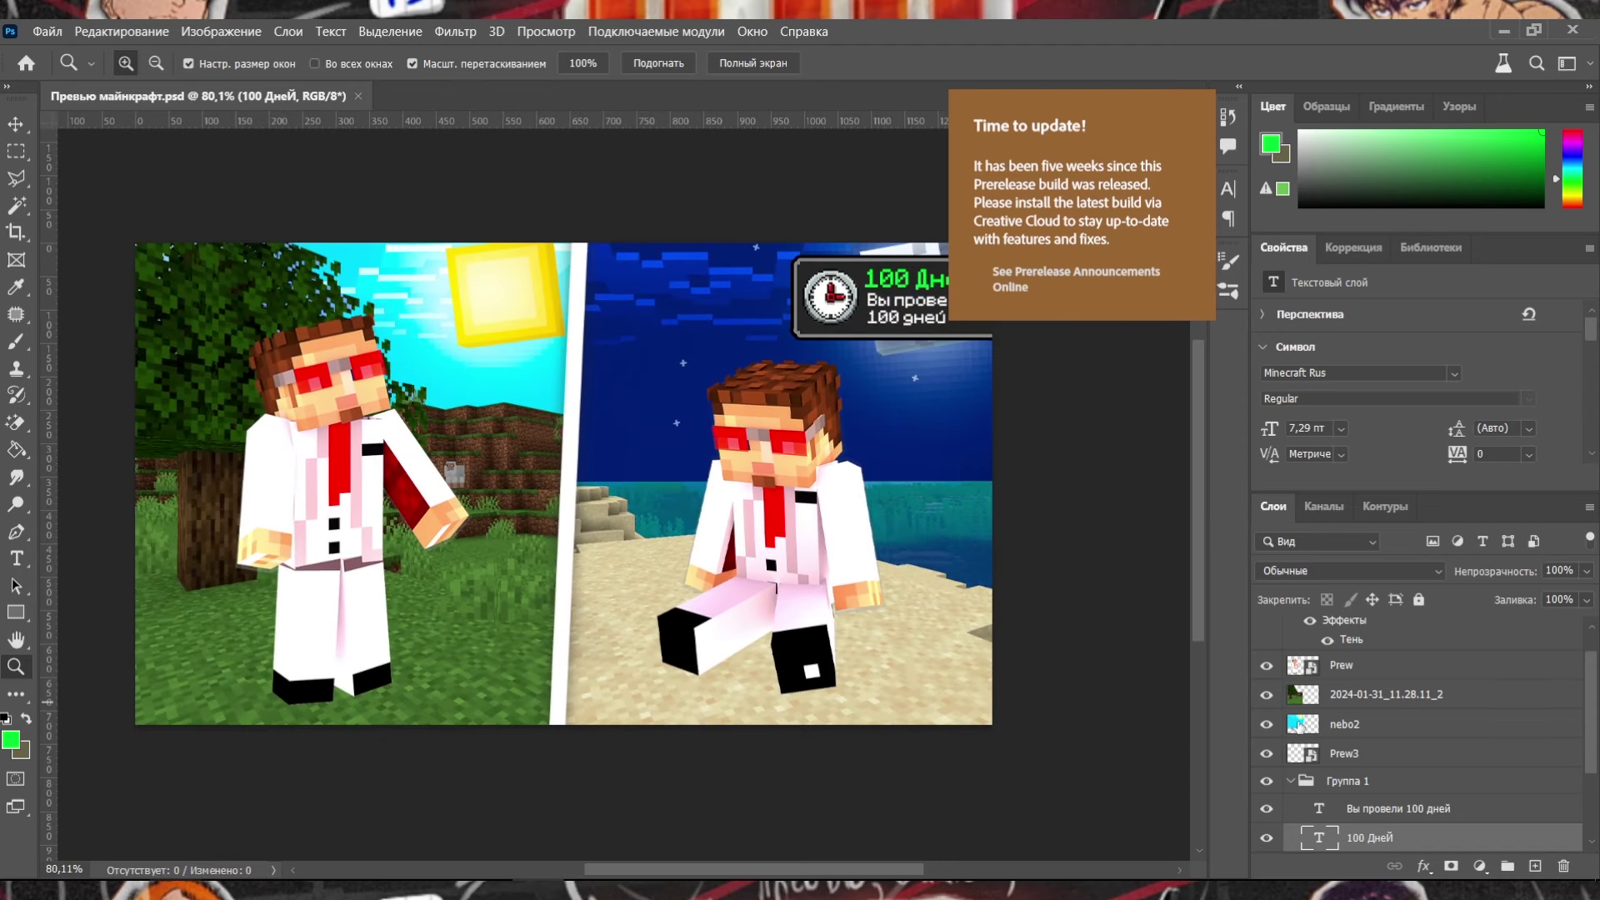
pyautogui.click(1290, 782)
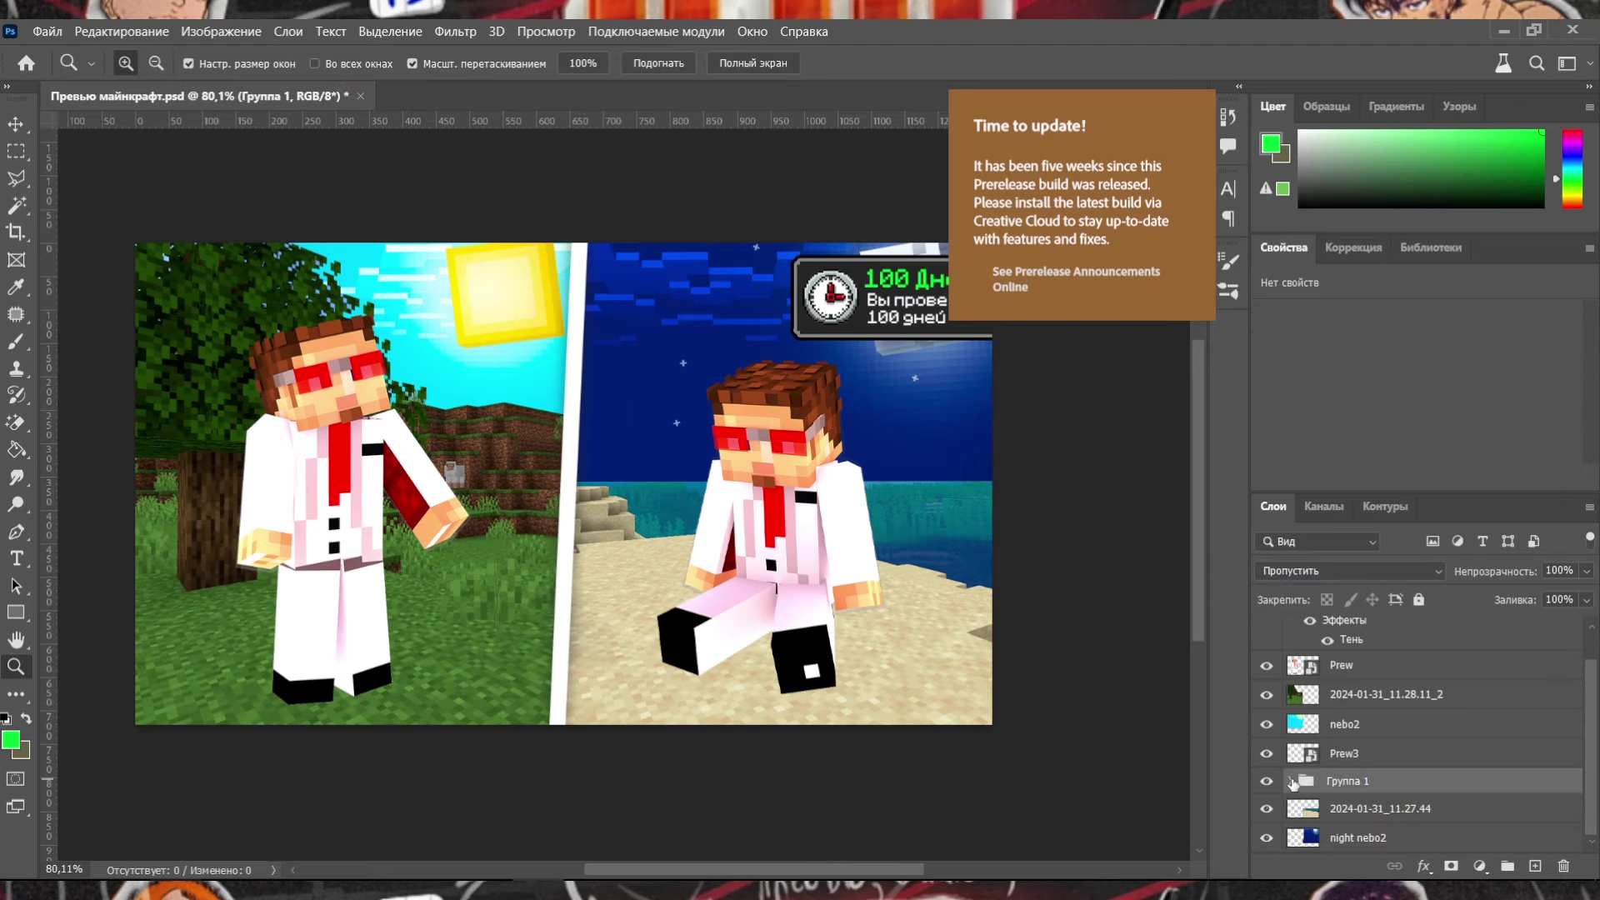
pyautogui.click(1389, 814)
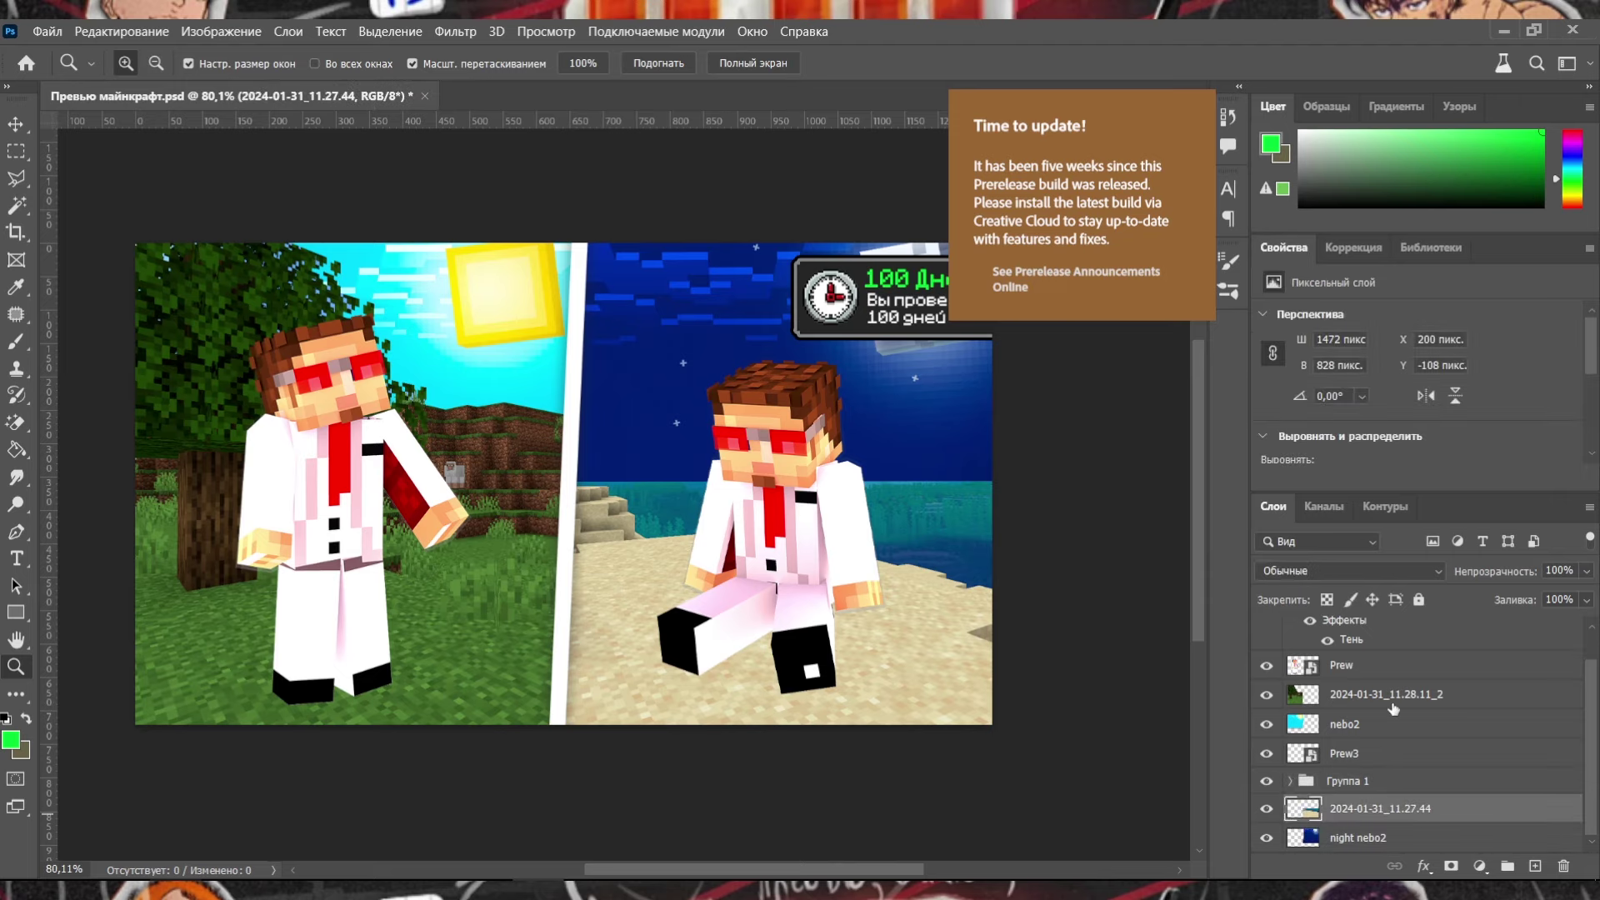
pyautogui.click(1393, 699)
pyautogui.click(1535, 866)
pyautogui.moveTo(317, 711); pyautogui.dragTo(334, 700)
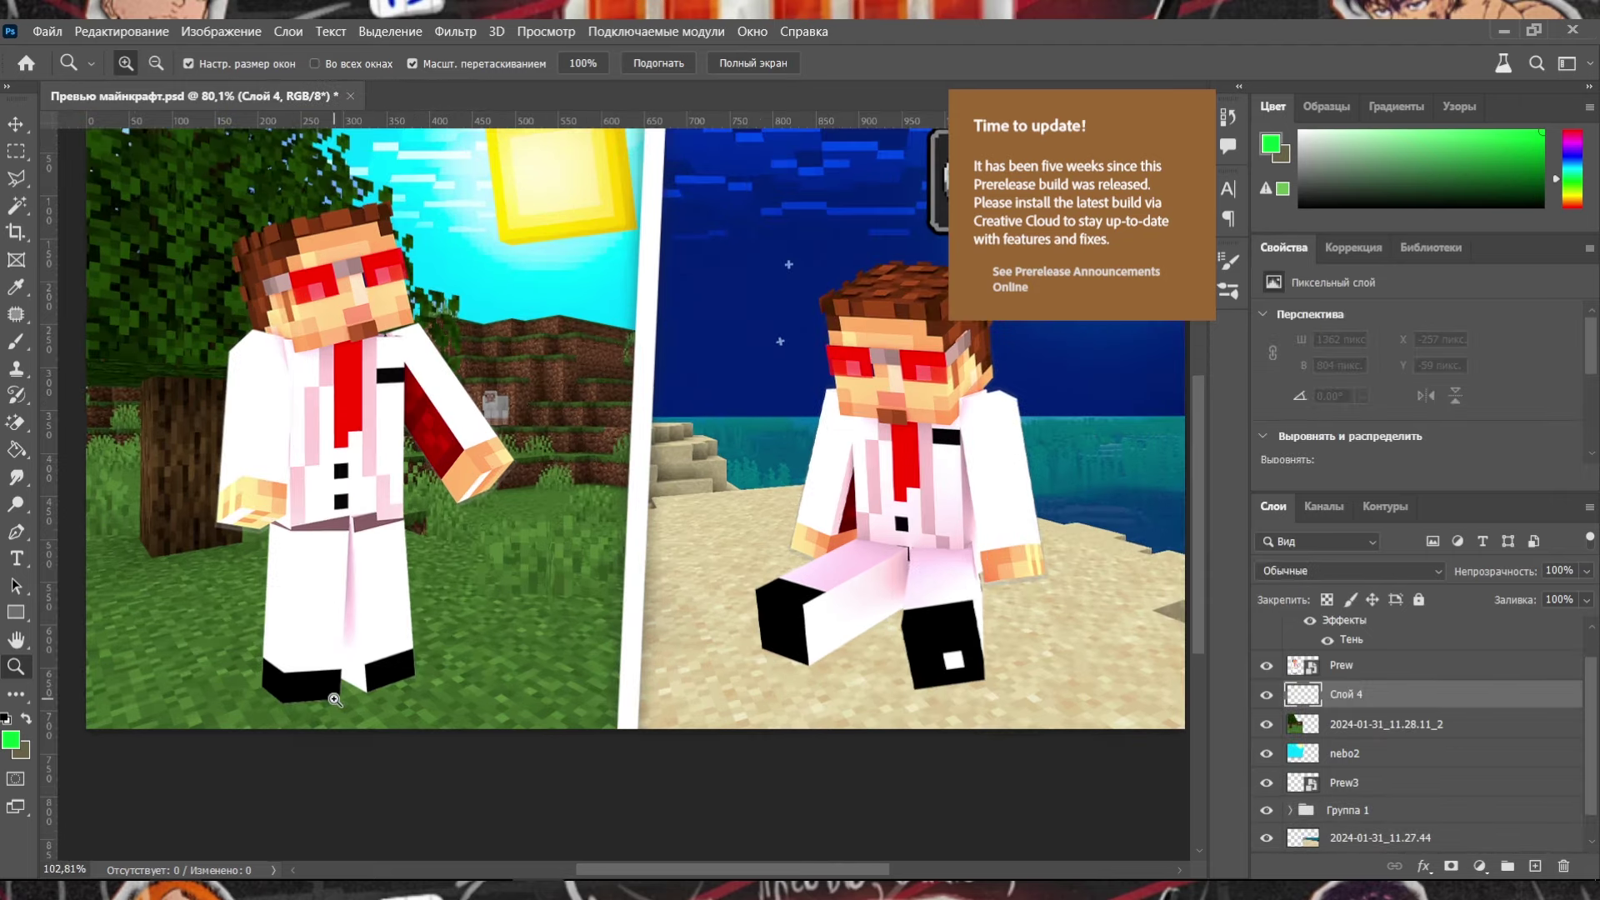
# Set the colour to black 000000 and select an oval around the standing character's feet.
pyautogui.click(11, 739)
pyautogui.write('000000')
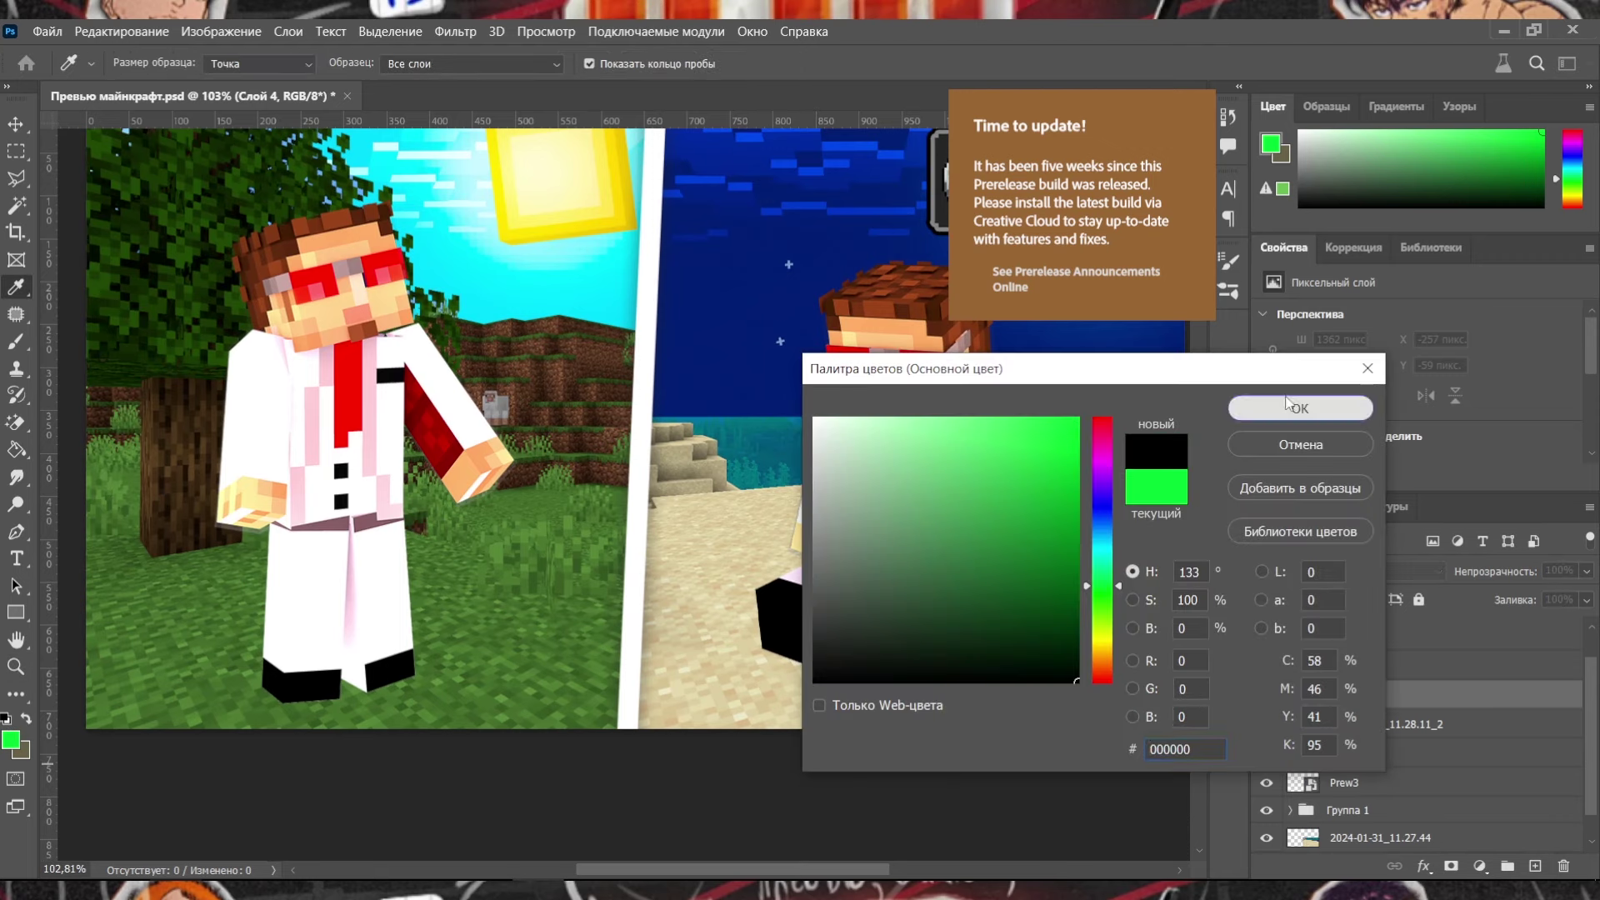
pyautogui.click(1288, 406)
pyautogui.rightClick(15, 151)
pyautogui.click(108, 173)
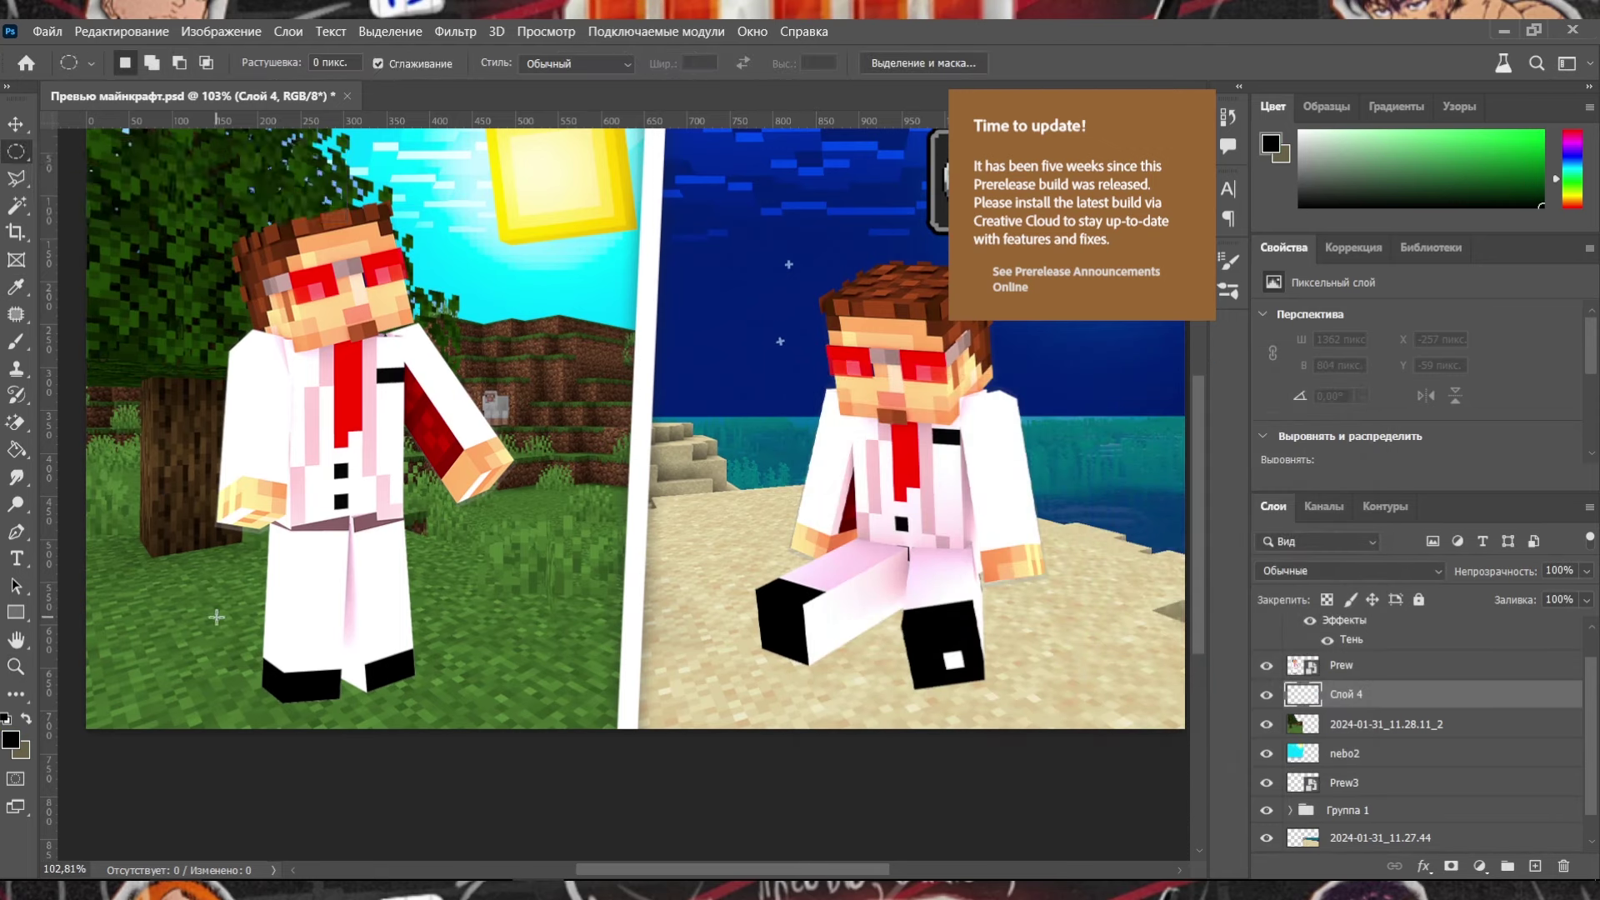
pyautogui.moveTo(189, 627); pyautogui.dragTo(483, 714)
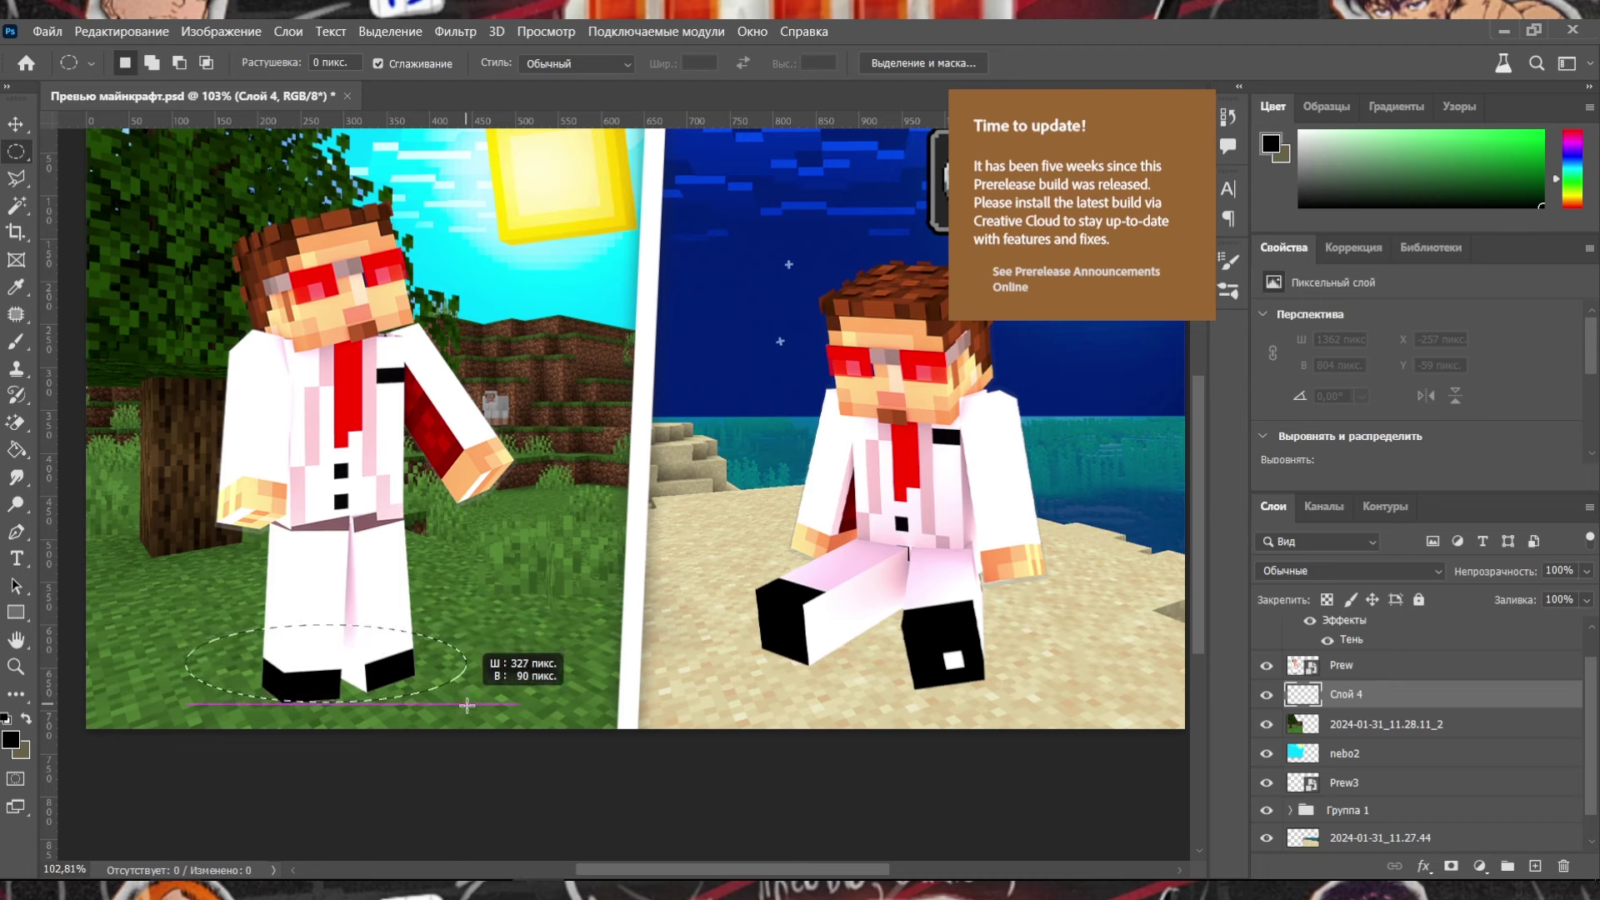
# Fill the oval with black, deselect, and lower the shadow layer's opacity to 52%.
pyautogui.press('g')
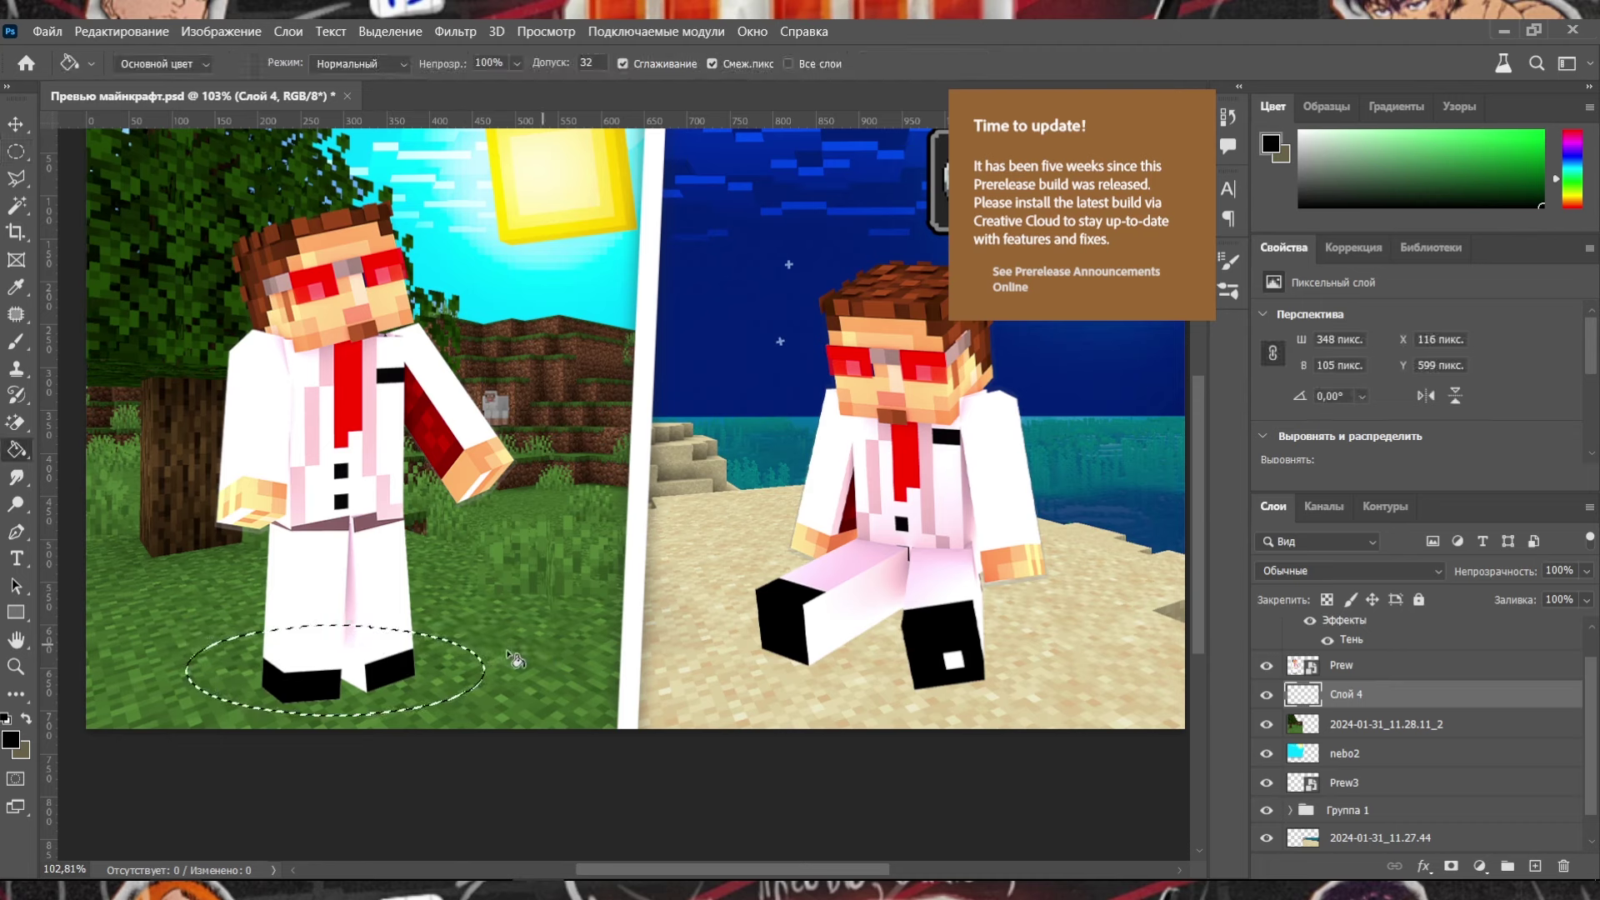
pyautogui.click(339, 696)
pyautogui.hotkey('ctrl', 'd')
pyautogui.click(1586, 571)
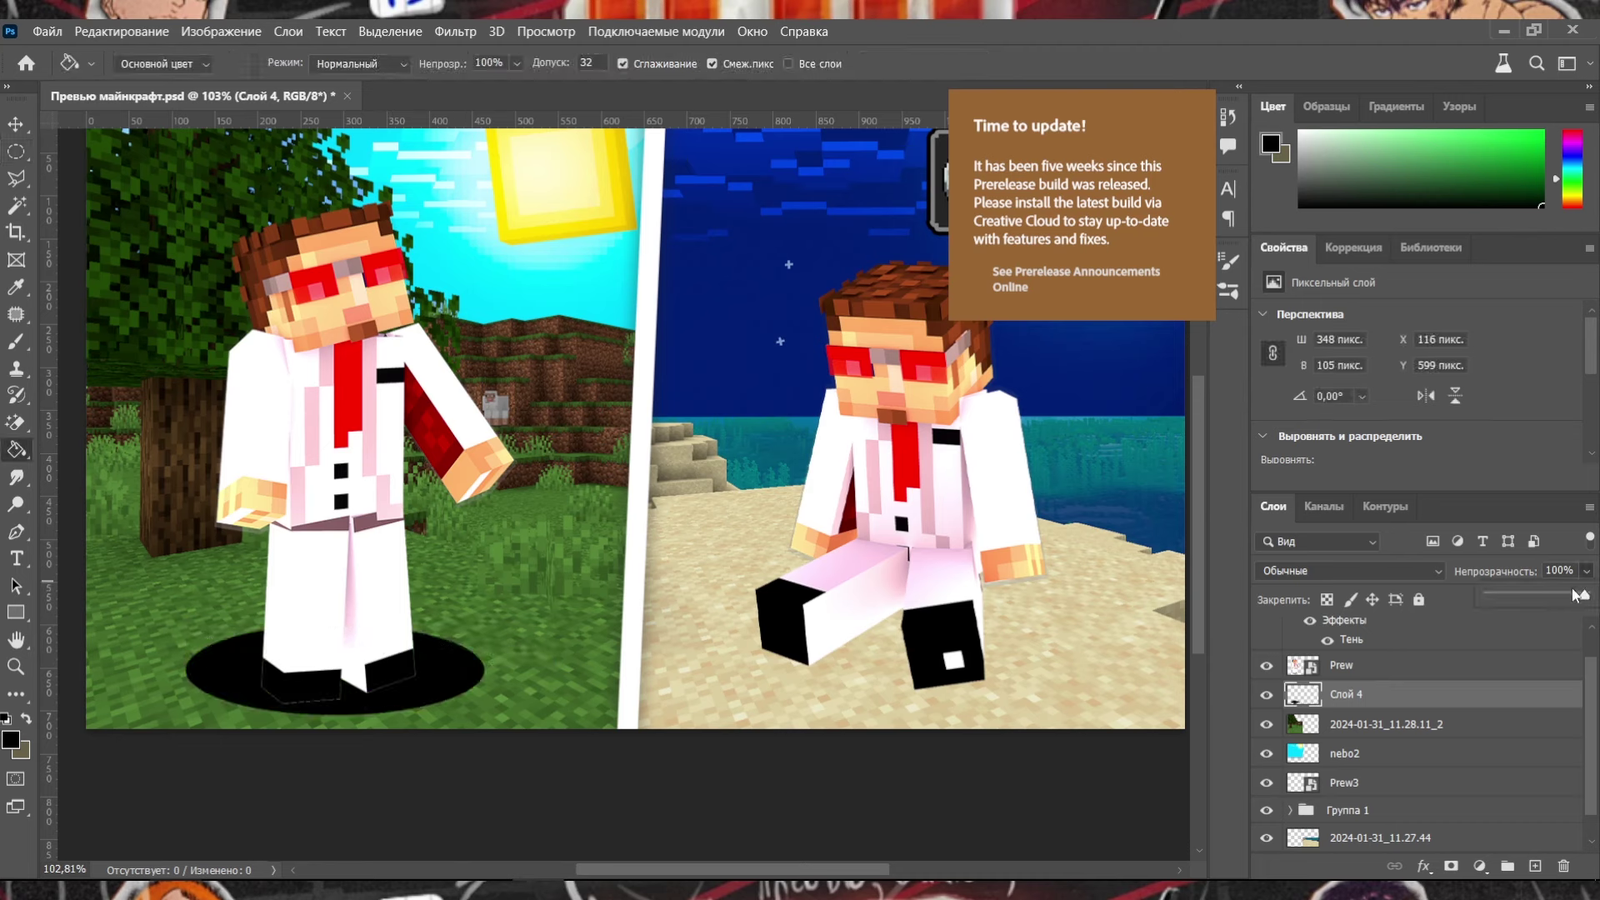
pyautogui.moveTo(1546, 596); pyautogui.dragTo(1529, 595)
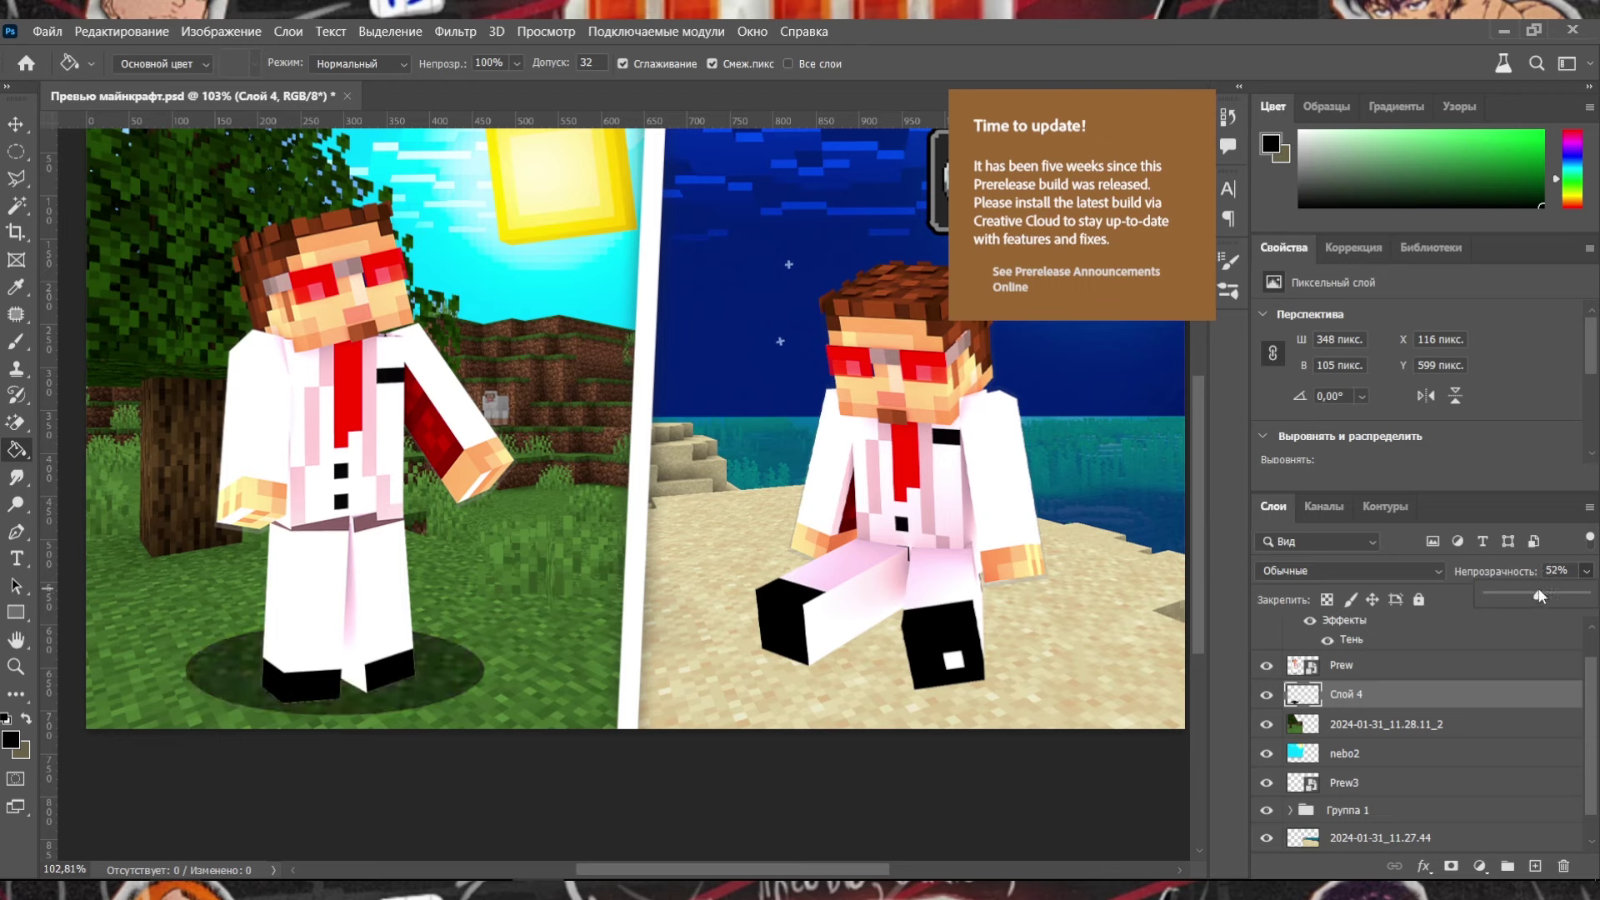
pyautogui.click(455, 31)
pyautogui.moveTo(487, 338)
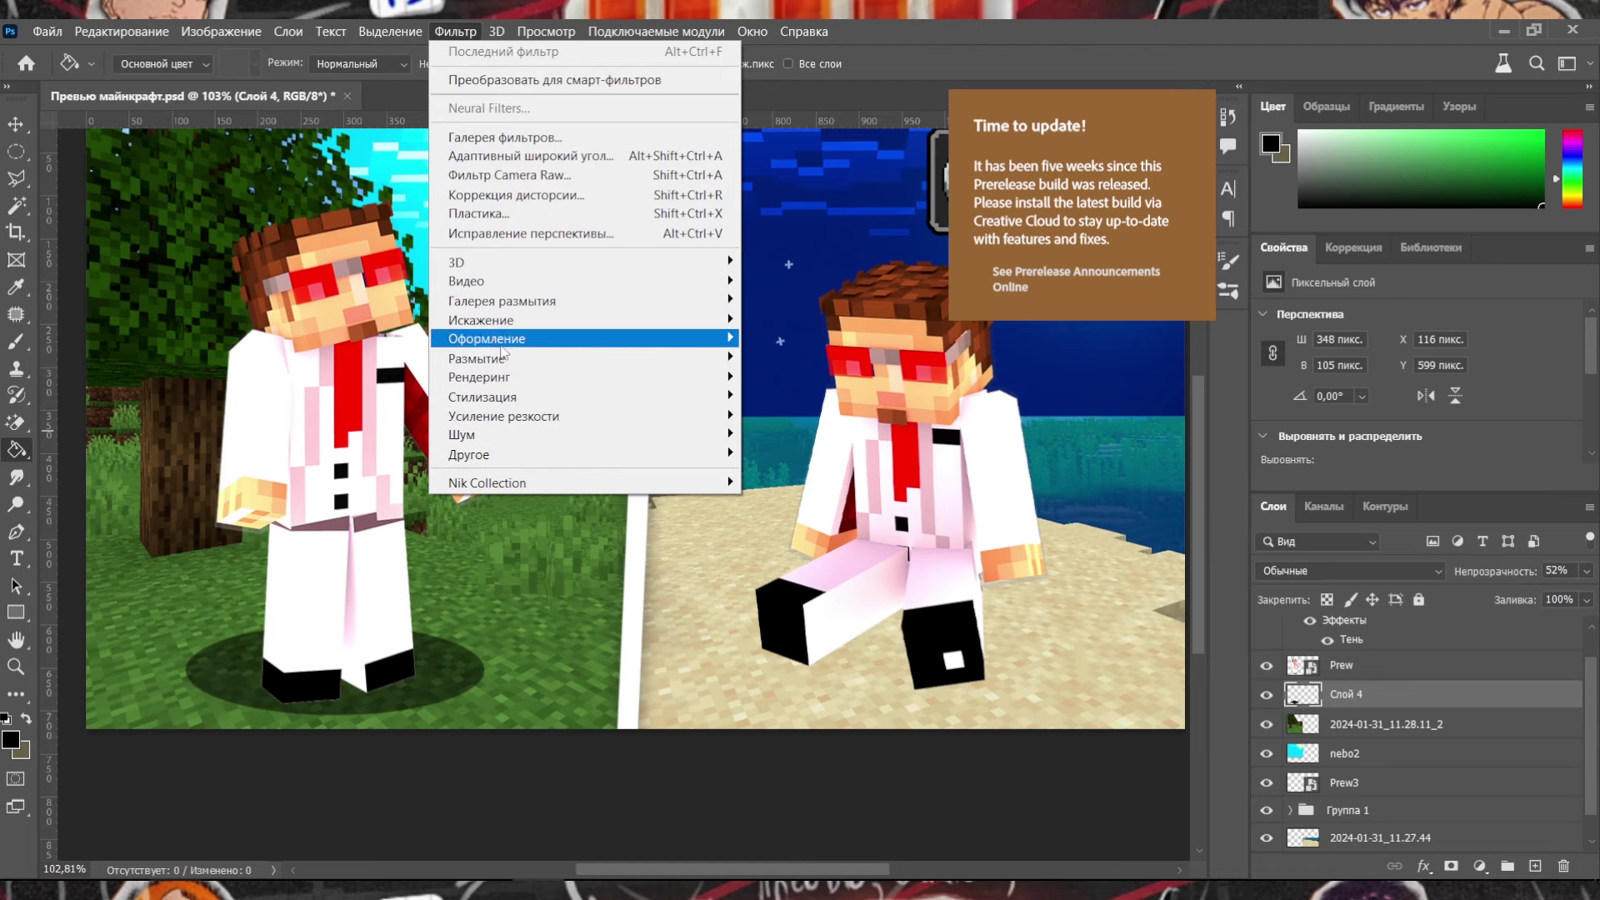
# Dismiss the Mosaic filter without applying it and reframe the view on the thumbnail.
pyautogui.click(786, 376)
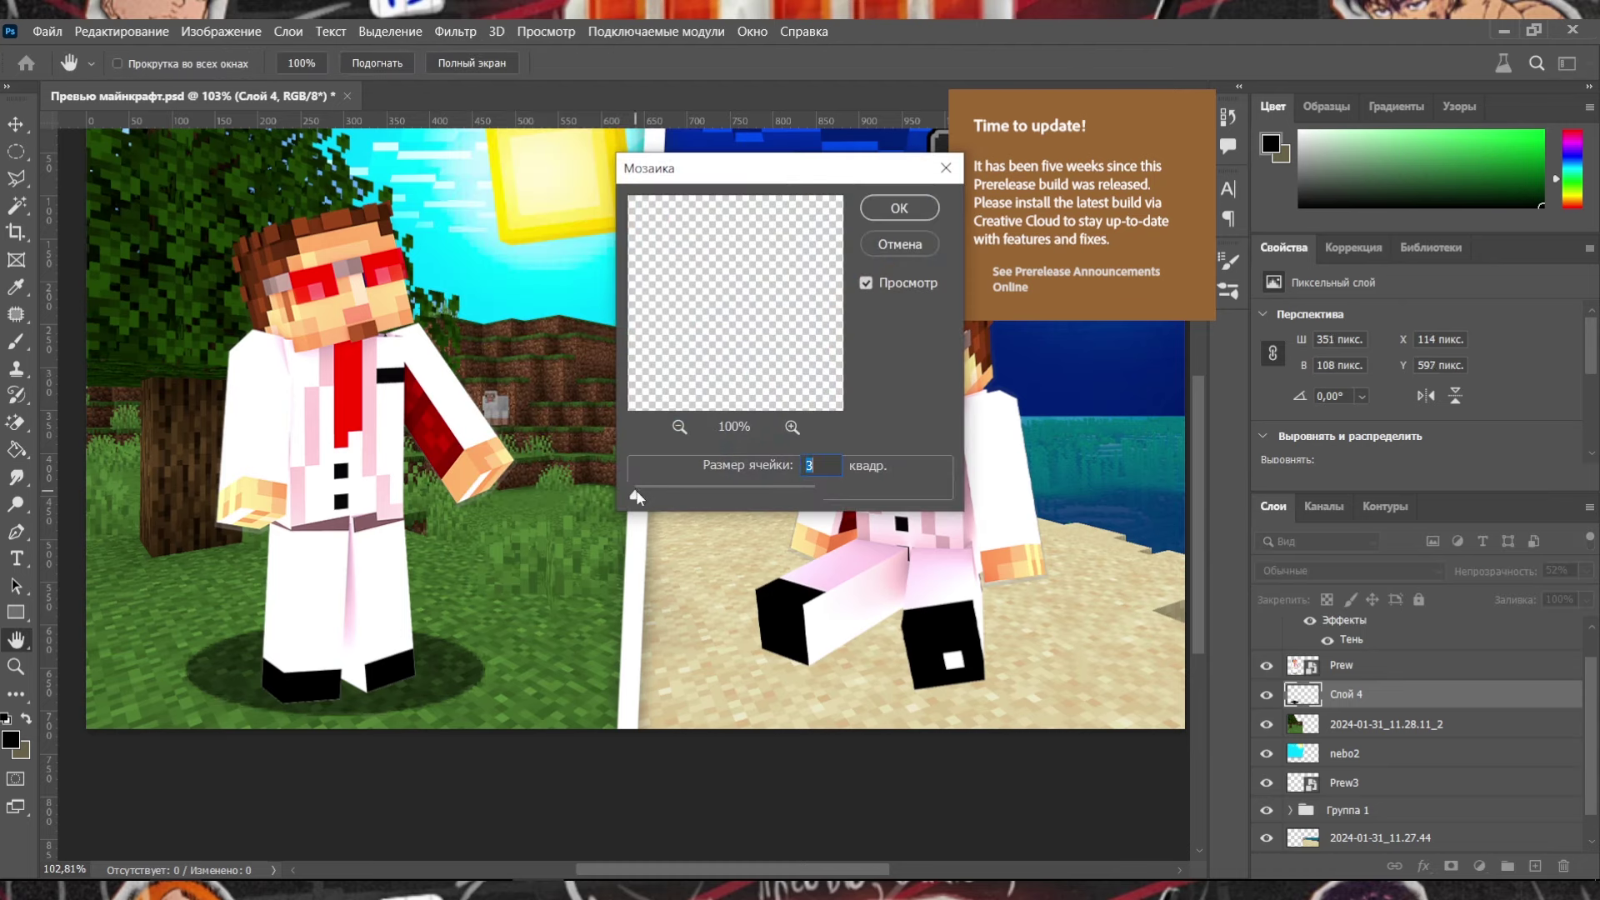
pyautogui.click(898, 210)
pyautogui.press('z')
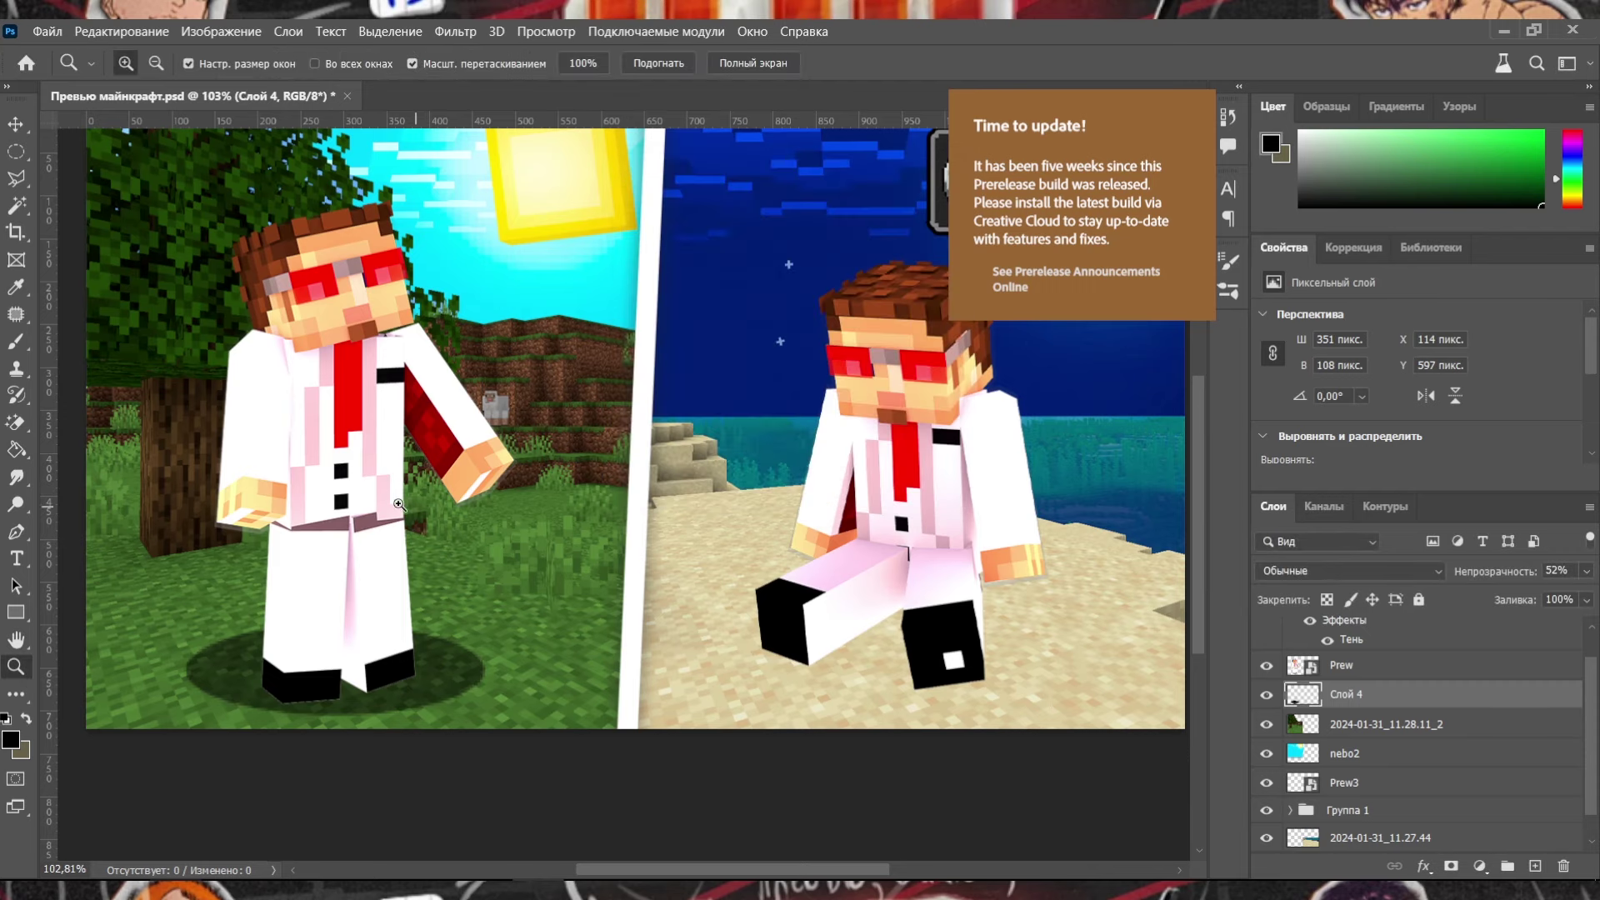
pyautogui.moveTo(400, 505); pyautogui.dragTo(338, 533)
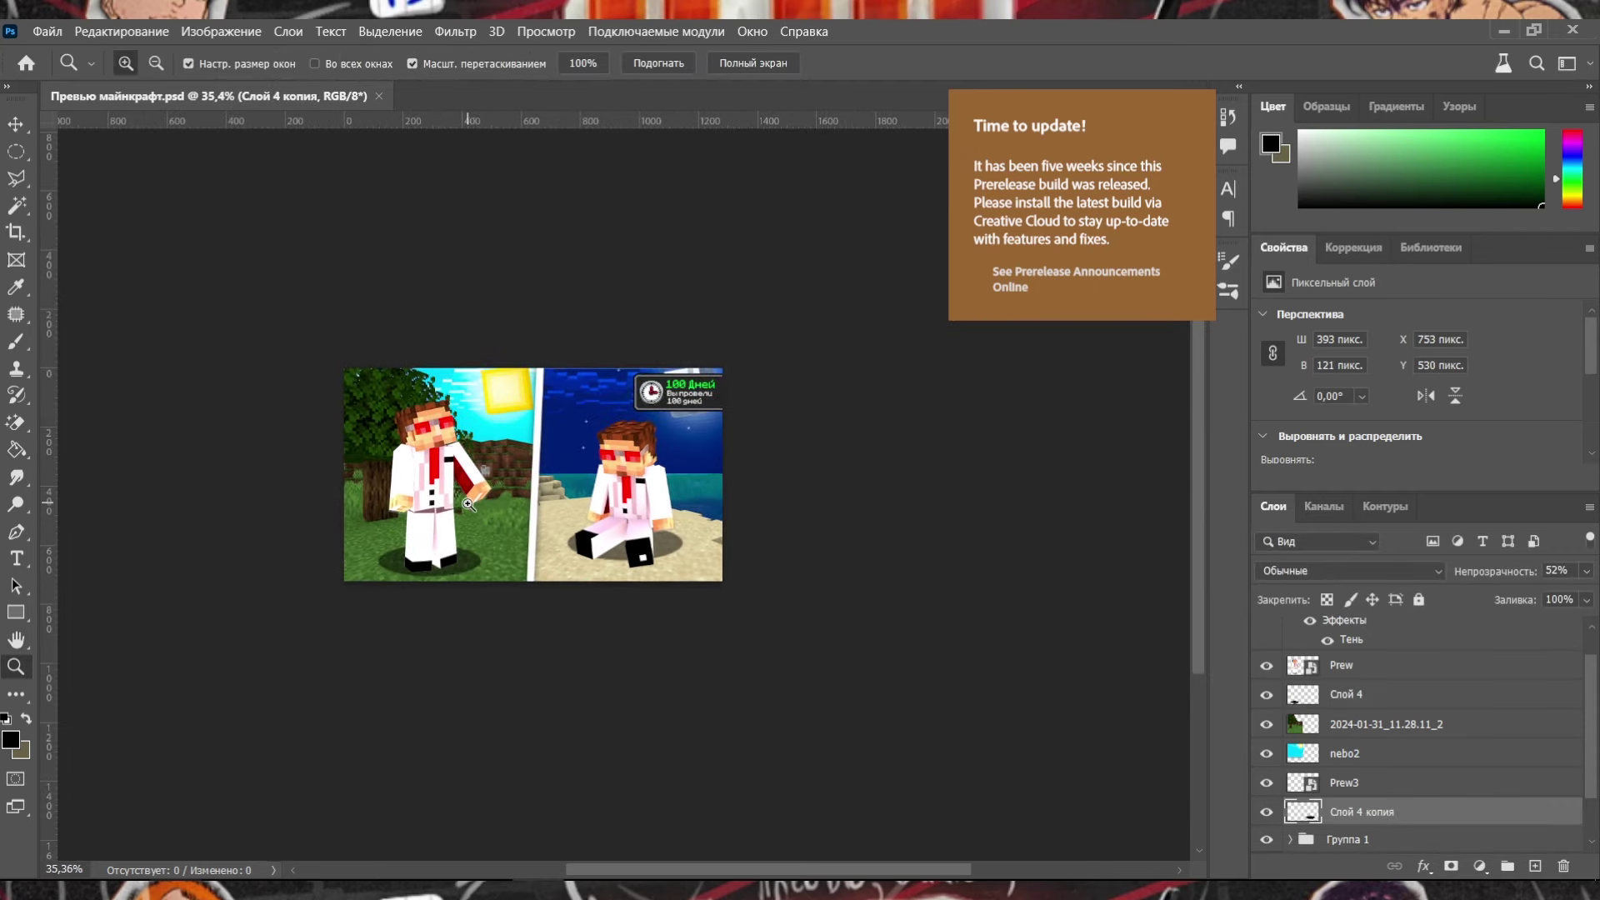
pyautogui.moveTo(582, 472); pyautogui.dragTo(416, 372)
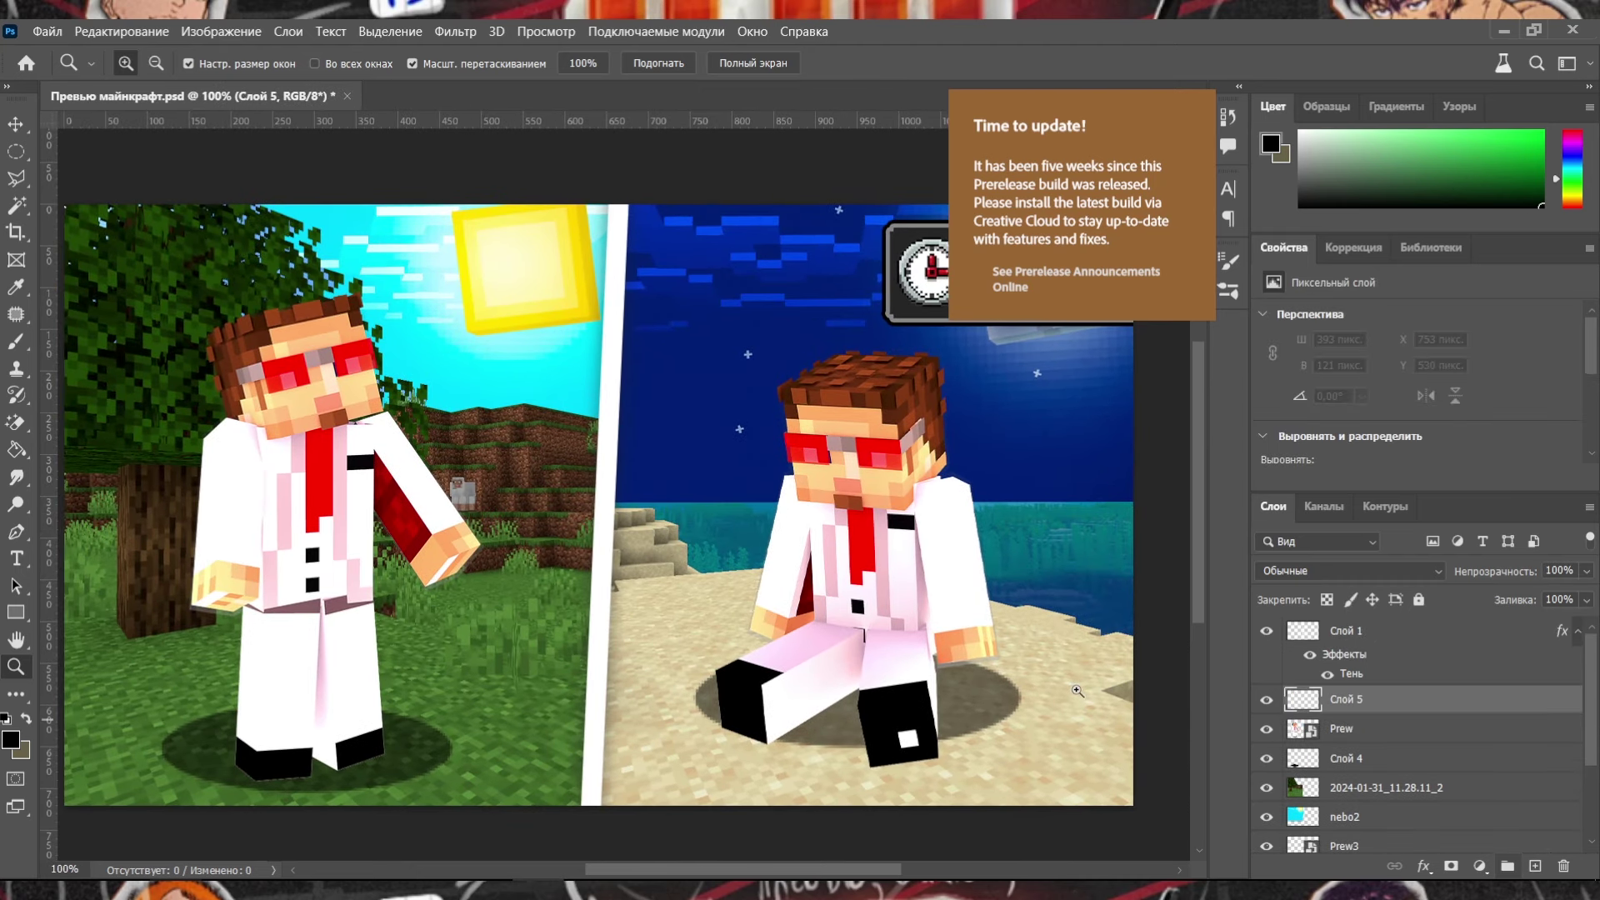
# Fill a rectangular bar above the standing character's head with black at about 77% opacity.
pyautogui.rightClick(16, 151)
pyautogui.click(92, 151)
pyautogui.moveTo(177, 251); pyautogui.dragTo(408, 294)
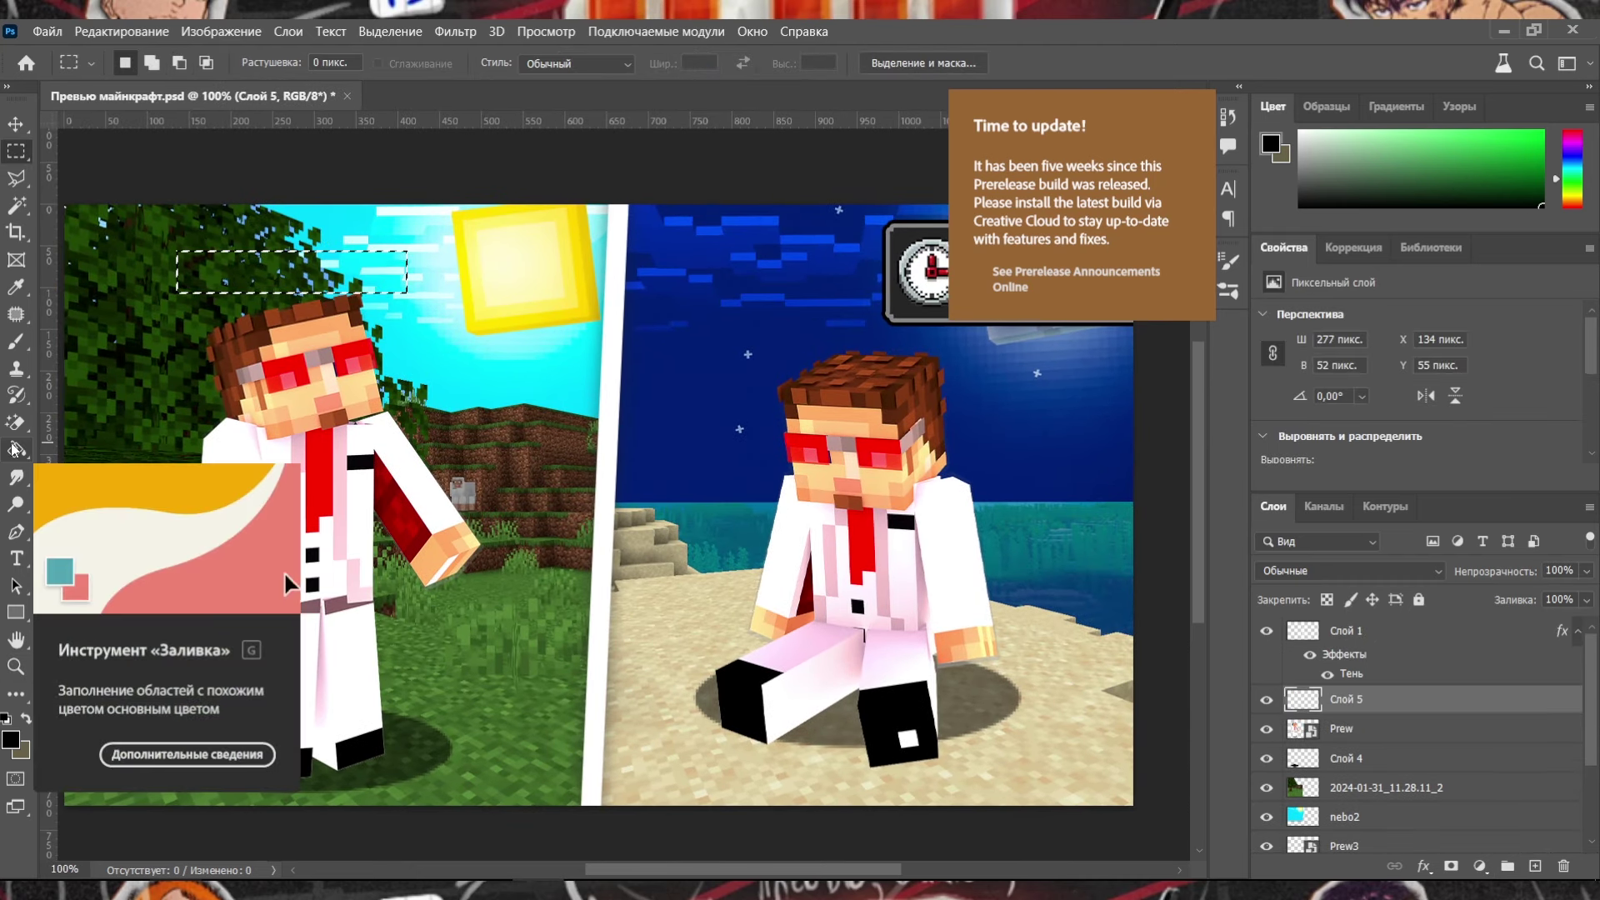
pyautogui.click(16, 450)
pyautogui.click(339, 278)
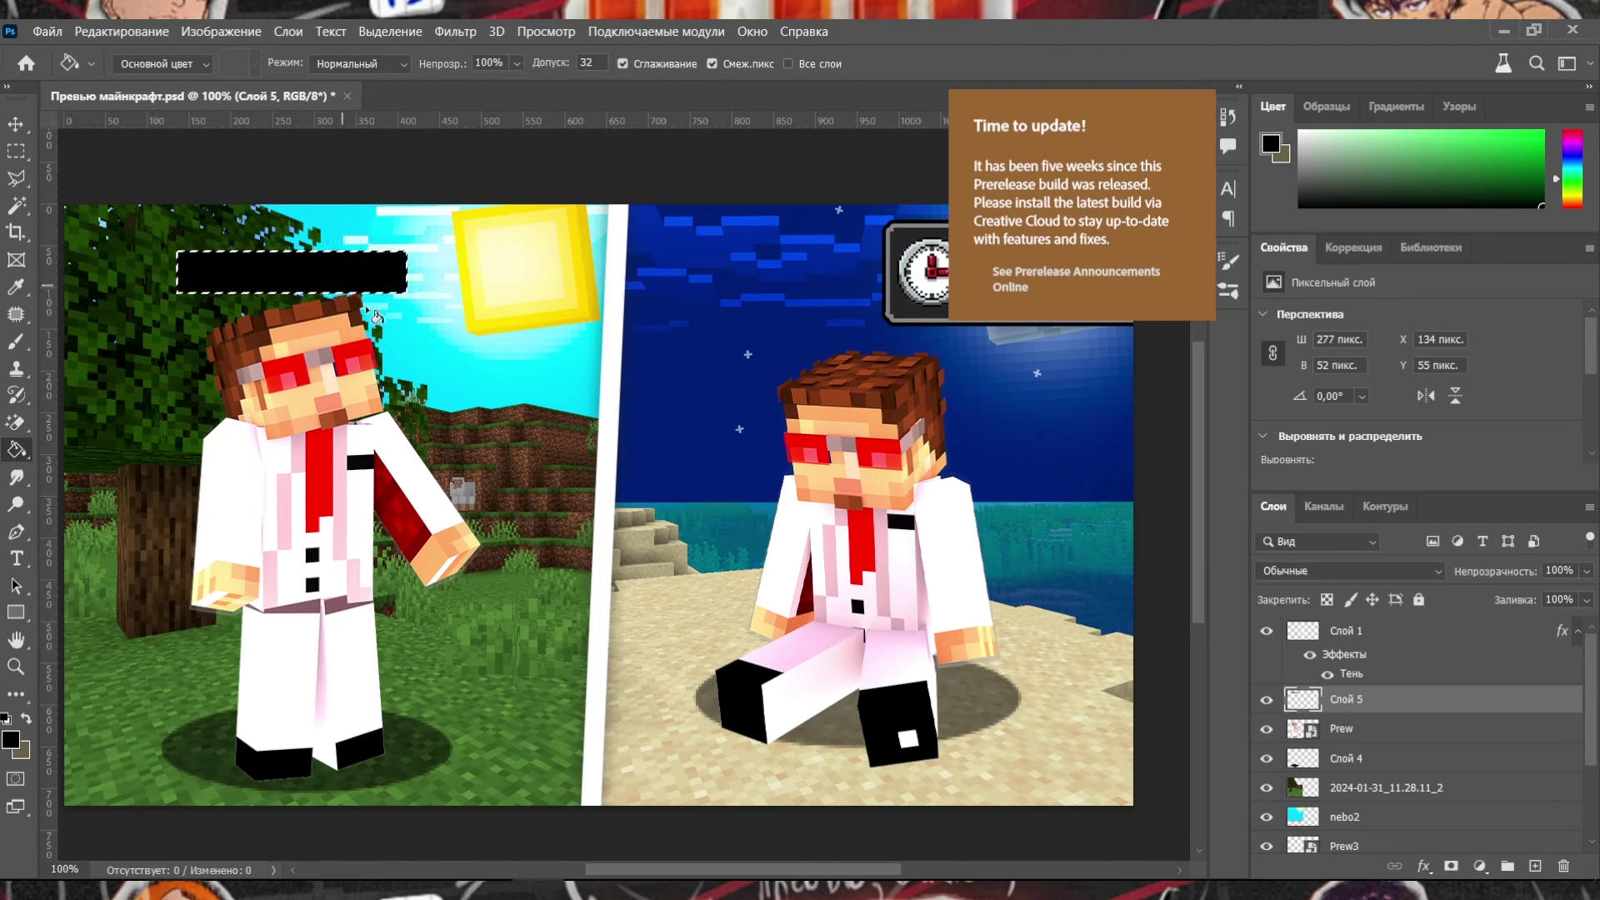
pyautogui.click(1587, 571)
pyautogui.moveTo(1589, 598); pyautogui.dragTo(1564, 598)
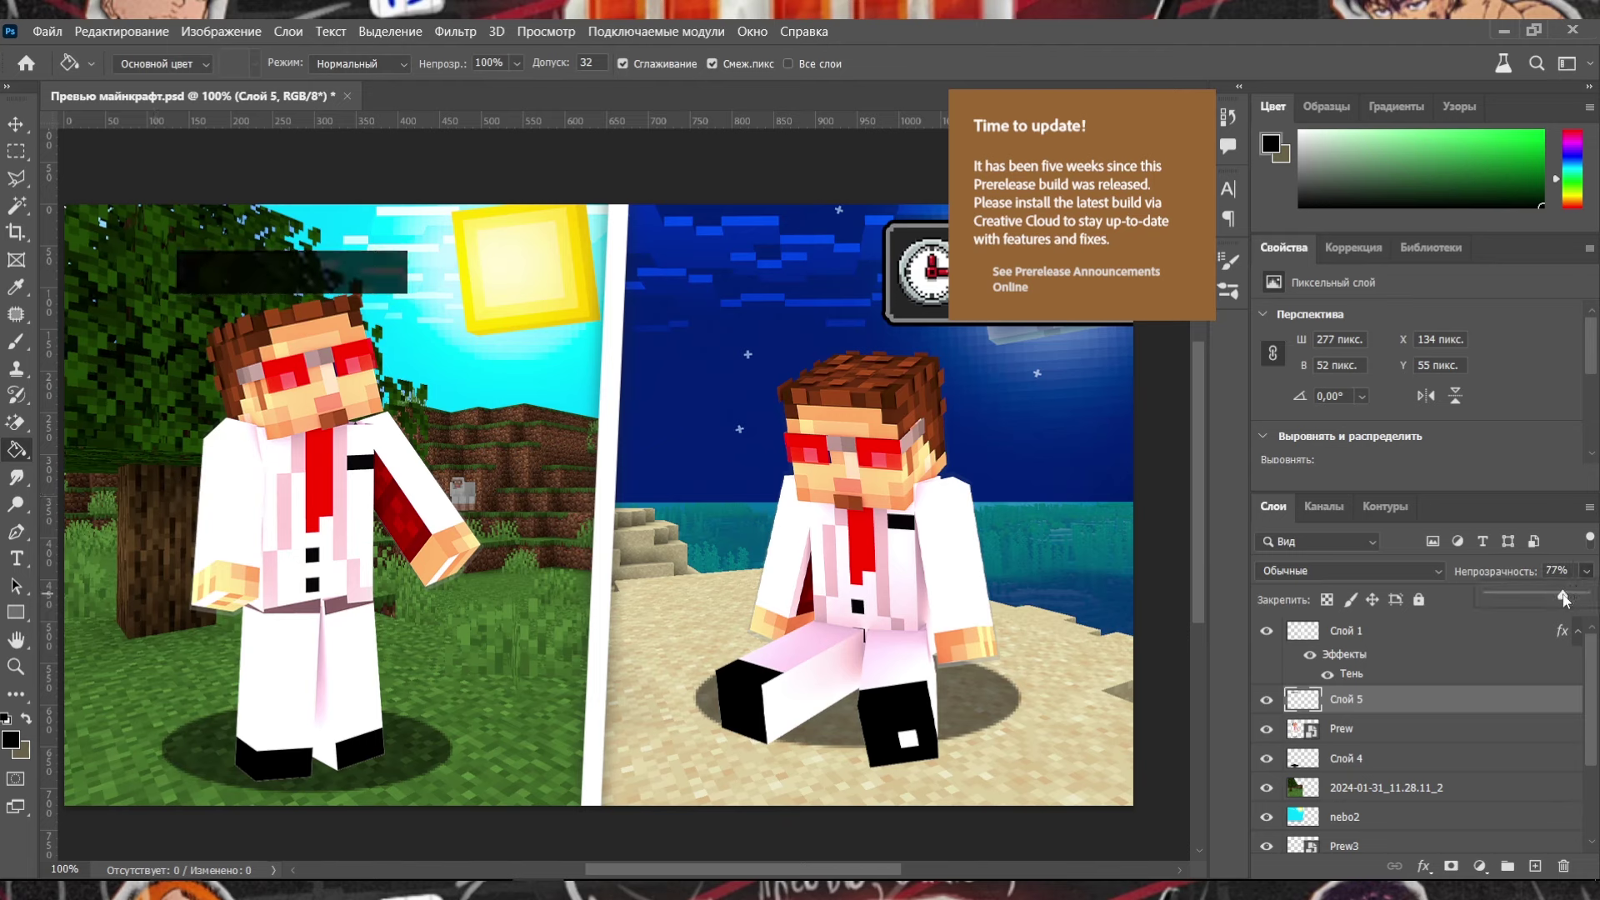
# Write 'Тайлер' in white text on the black bar.
pyautogui.click(10, 738)
pyautogui.click(1262, 413)
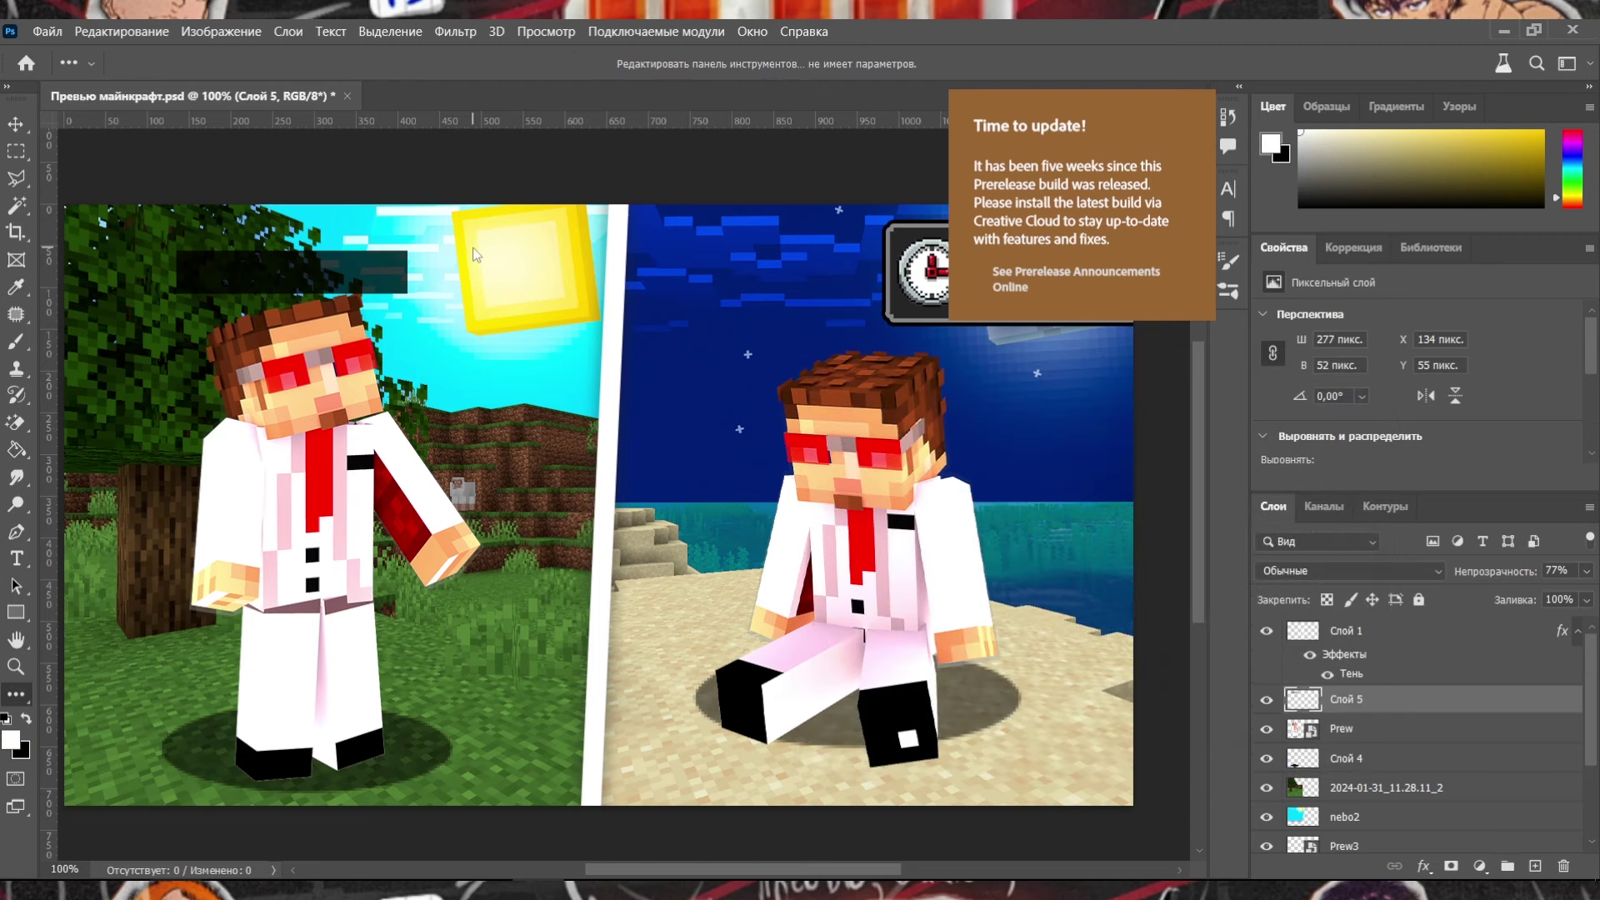
pyautogui.click(16, 558)
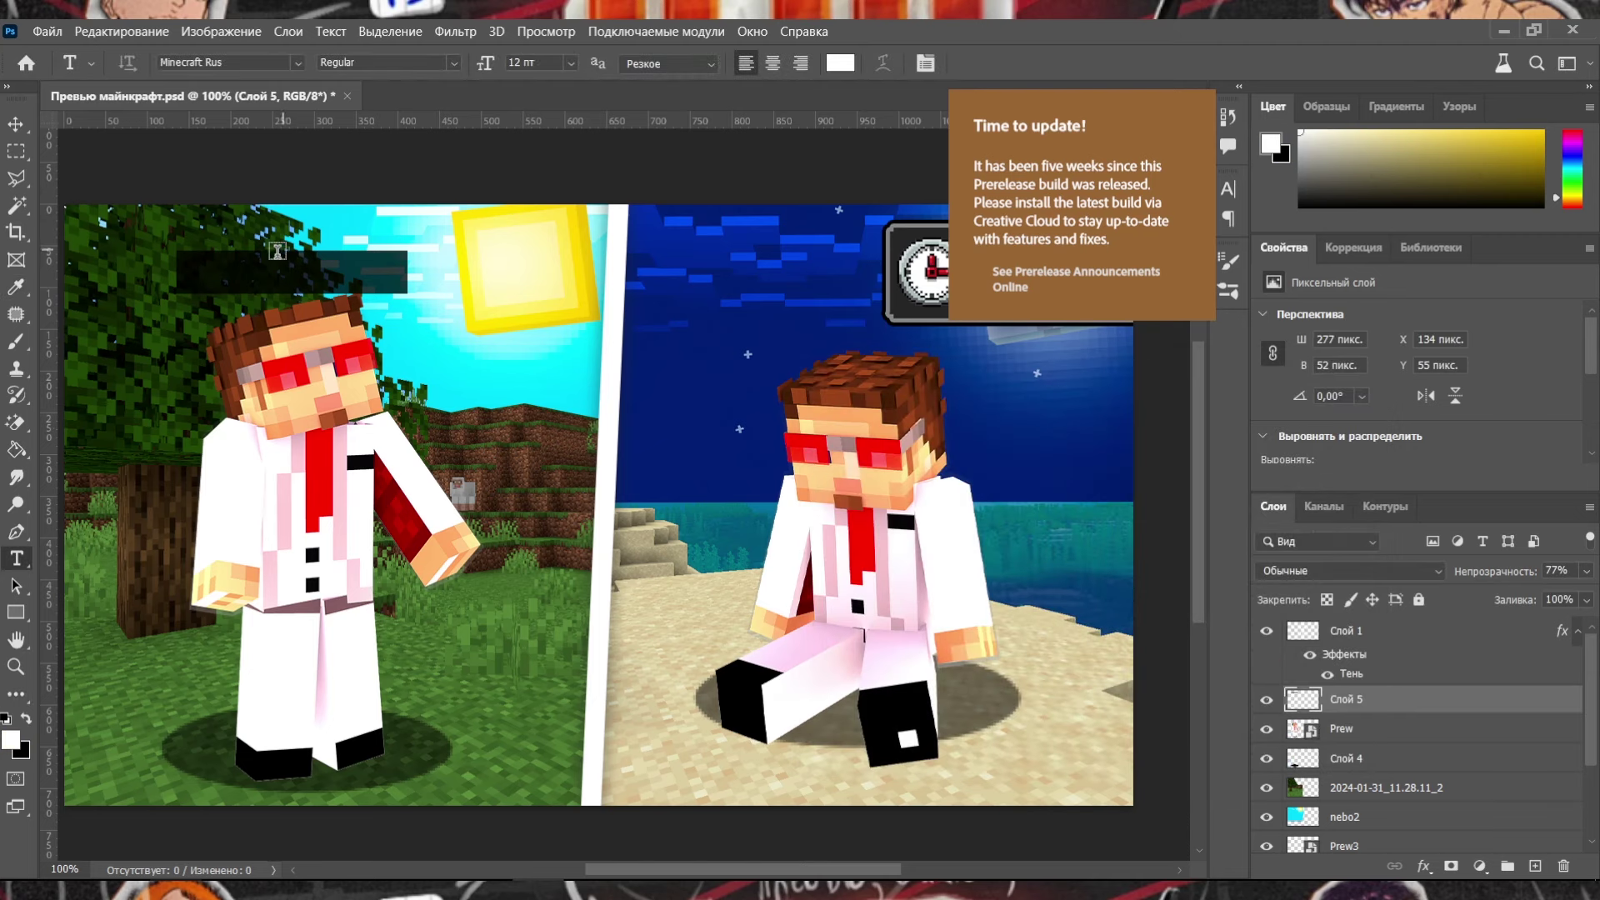
pyautogui.click(243, 296)
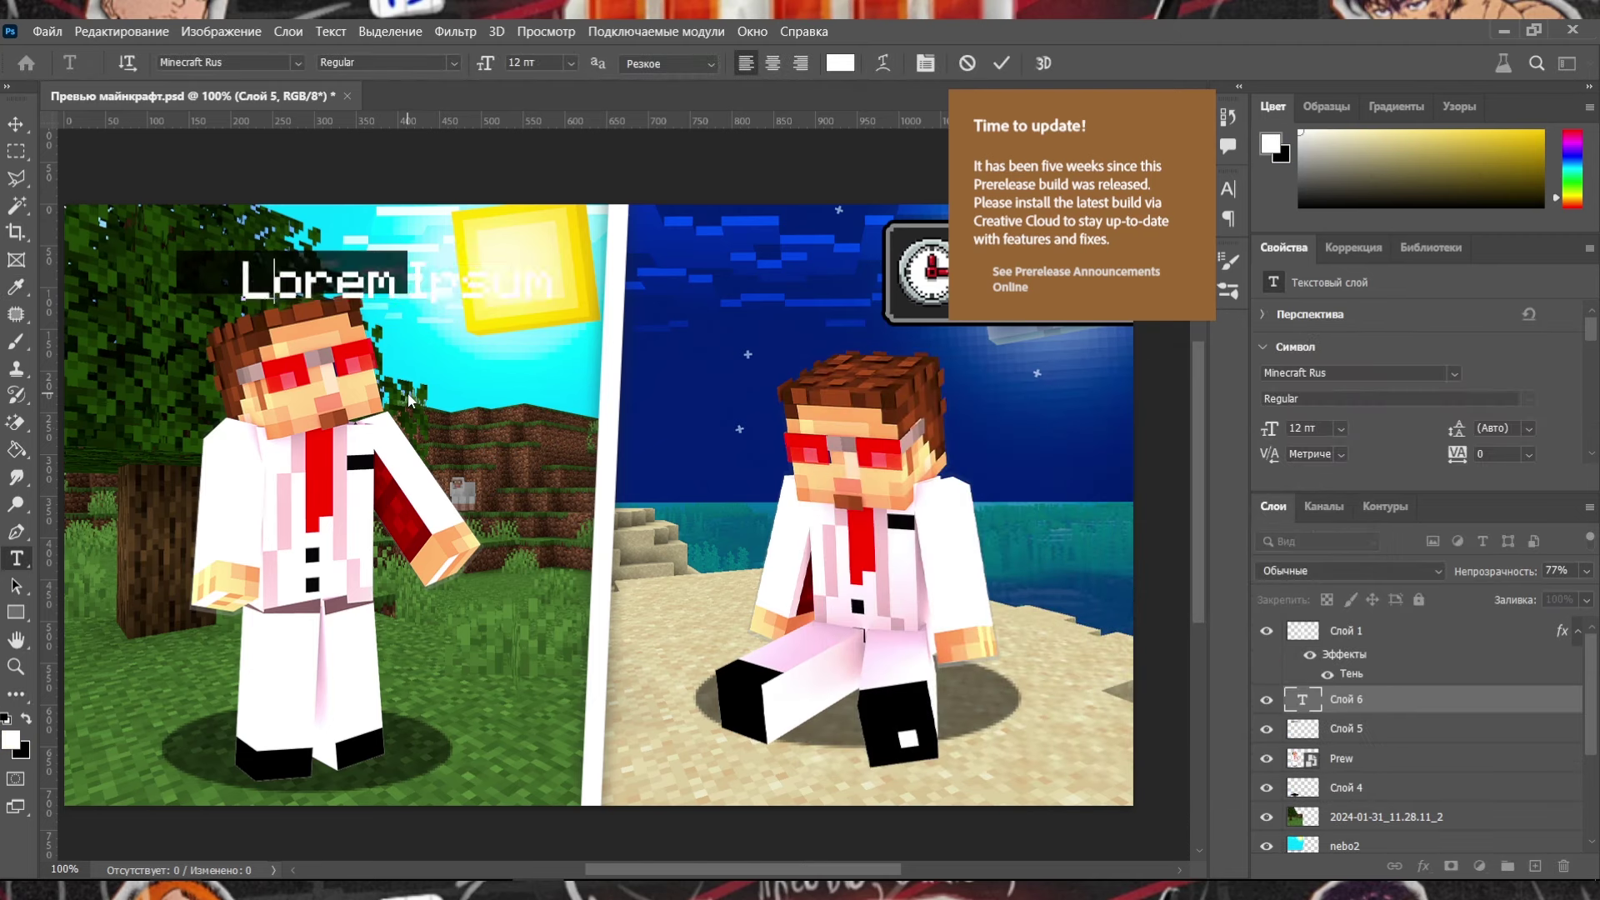
pyautogui.write('Тайлер')
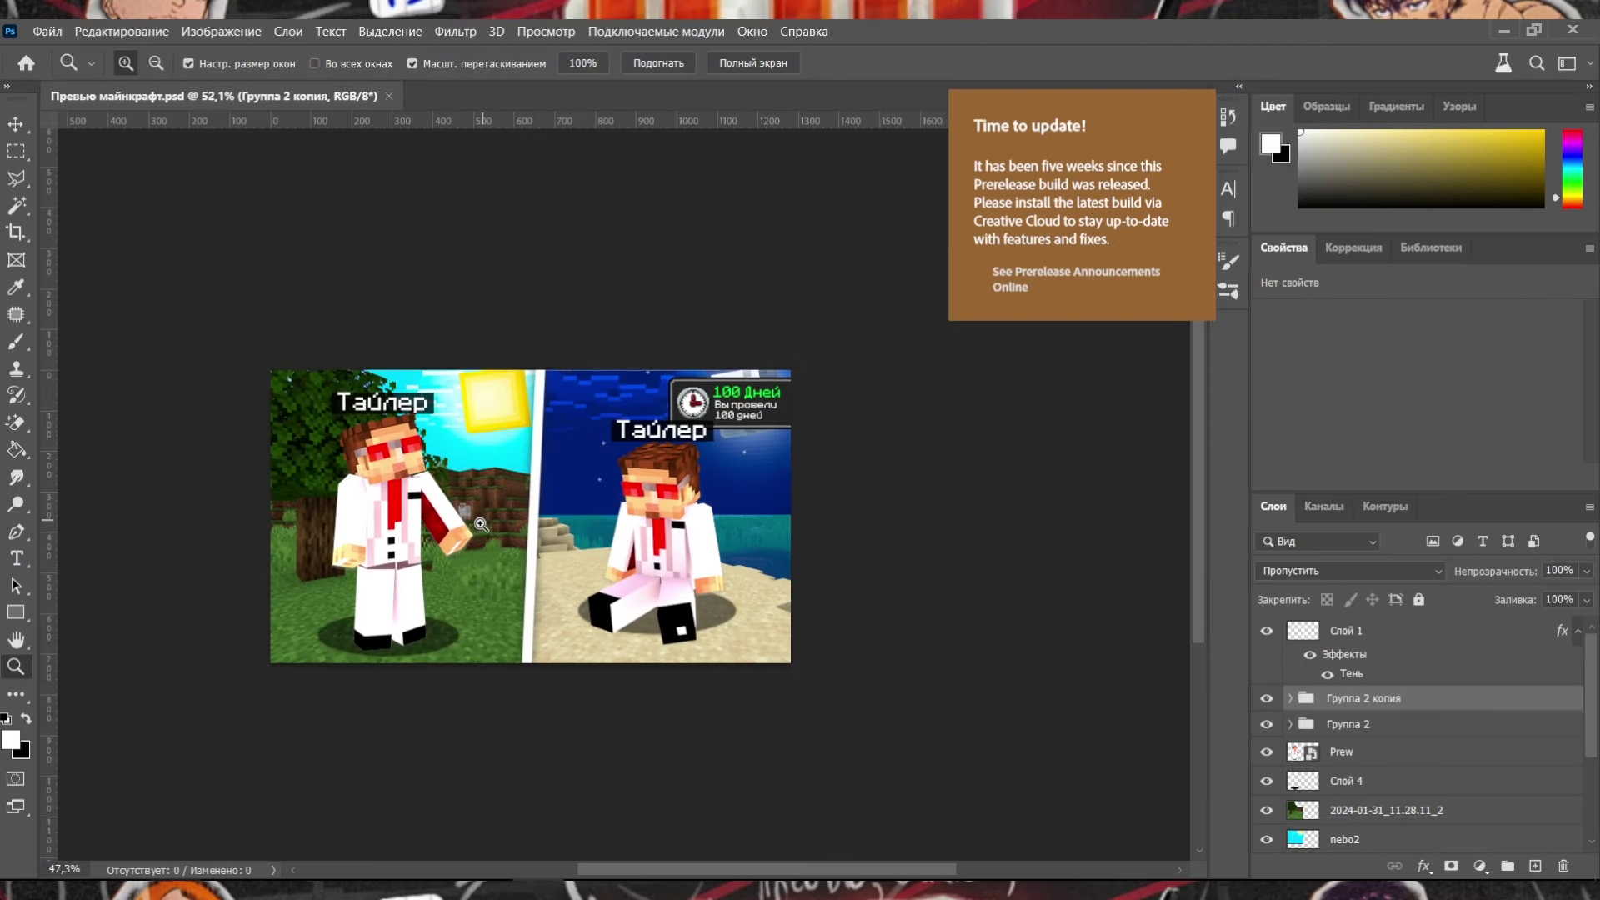
# Zoom in closer on the thumbnail.
pyautogui.click(511, 491)
pyautogui.moveTo(512, 491); pyautogui.dragTo(523, 507)
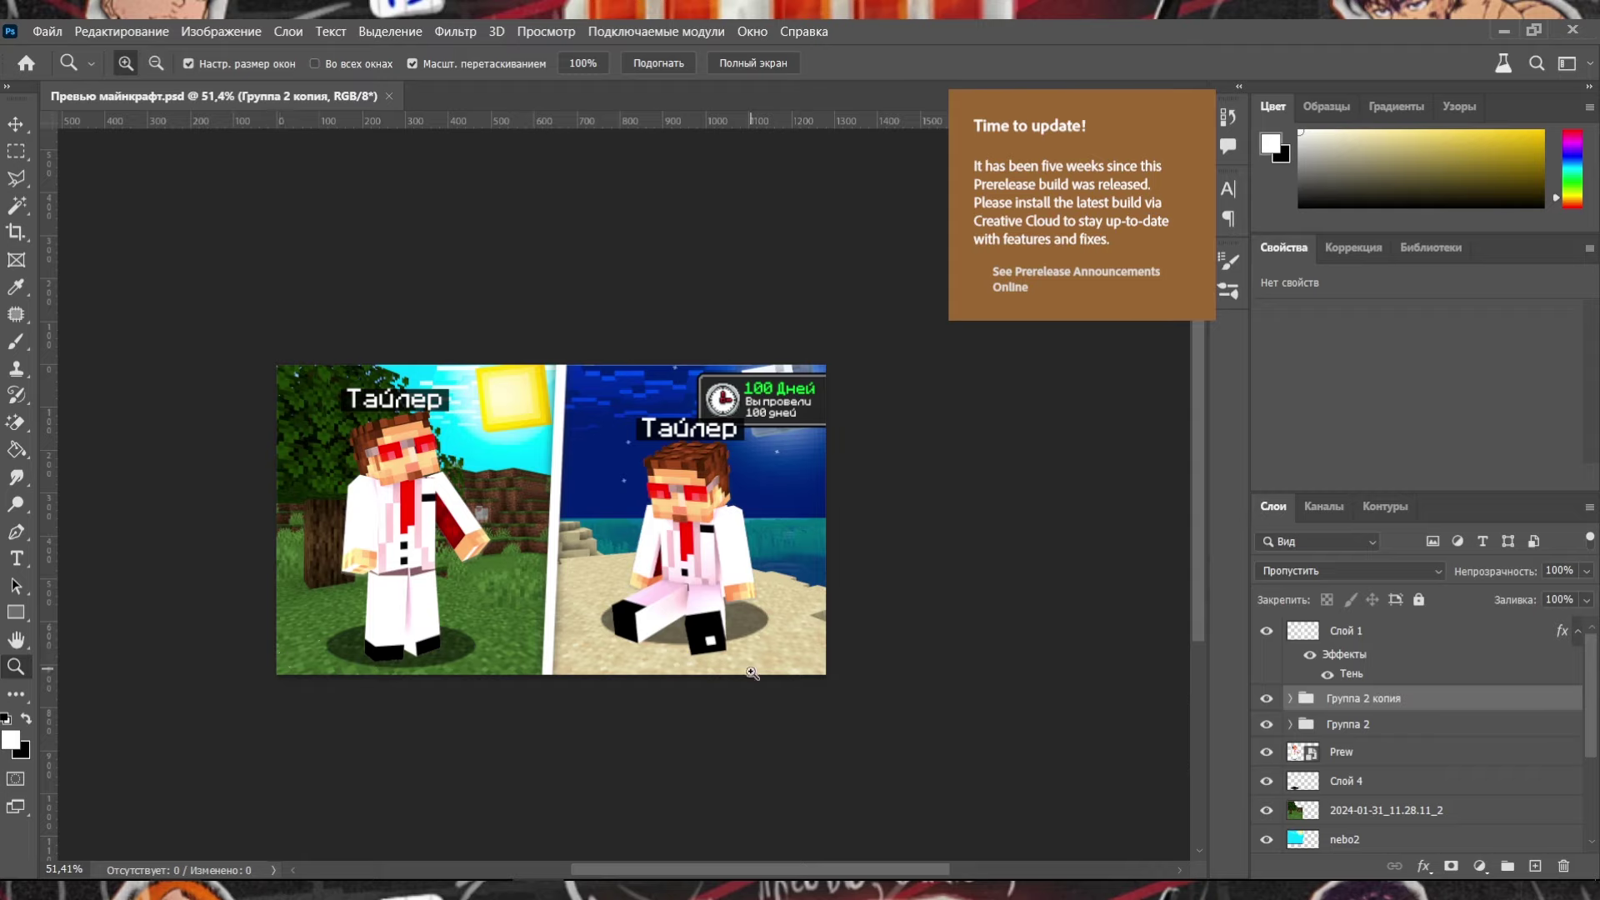
pyautogui.moveTo(575, 526); pyautogui.dragTo(587, 527)
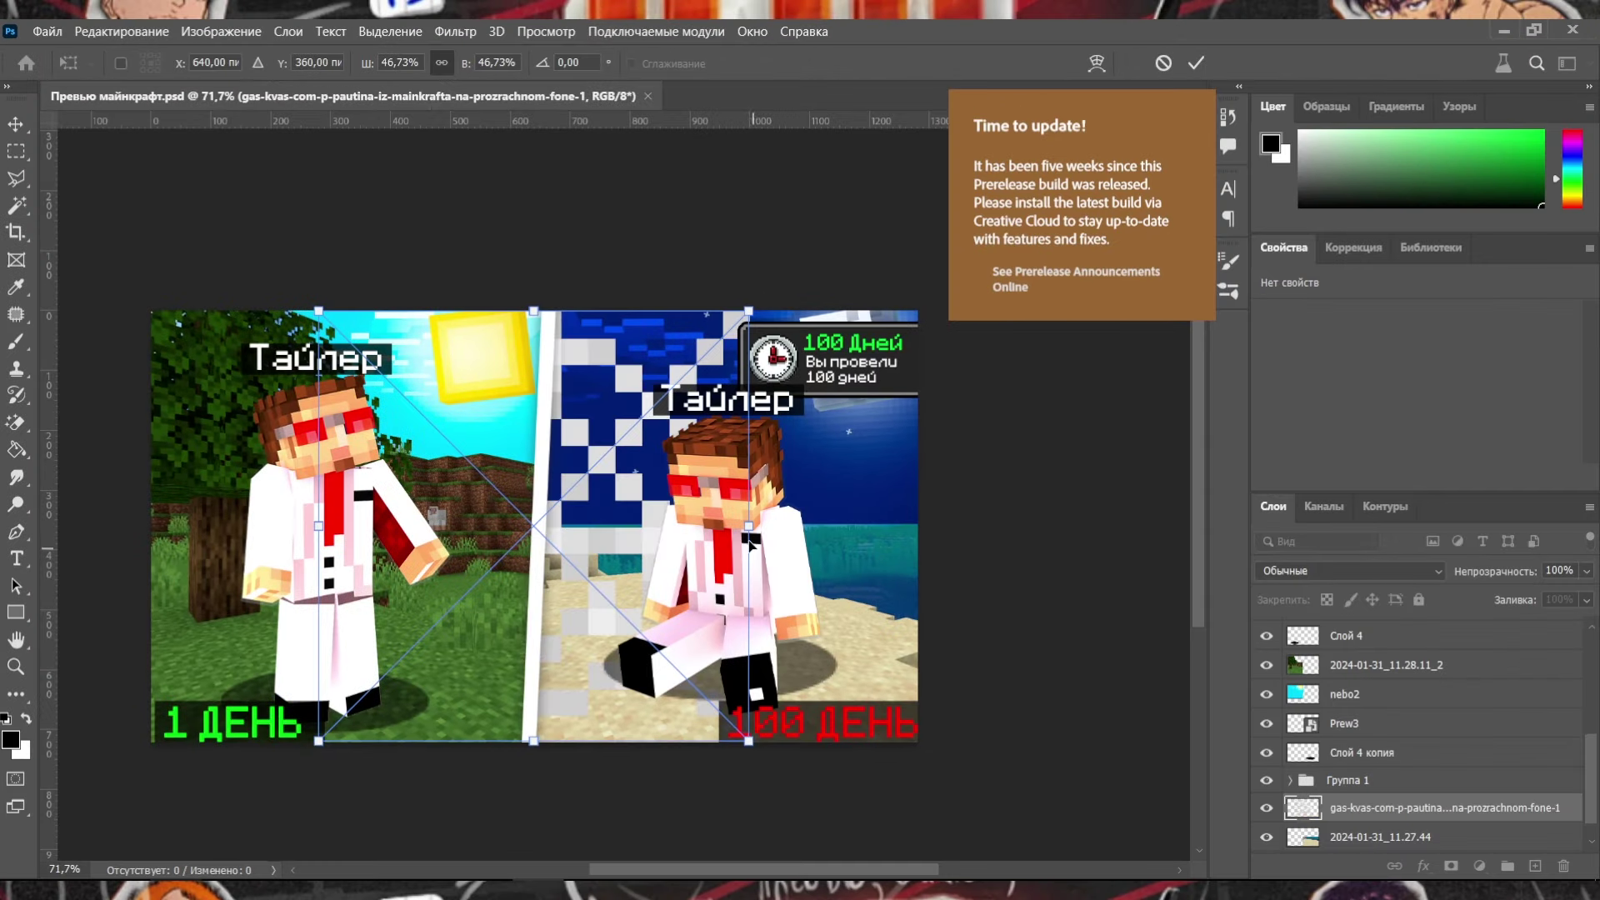
# Shrink the cobweb to about 13% and place it at the lower right.
pyautogui.moveTo(739, 528)
pyautogui.mouseDown()
pyautogui.moveTo(441, 528)
pyautogui.moveTo(885, 586)
pyautogui.moveTo(890, 571)
pyautogui.mouseUp()
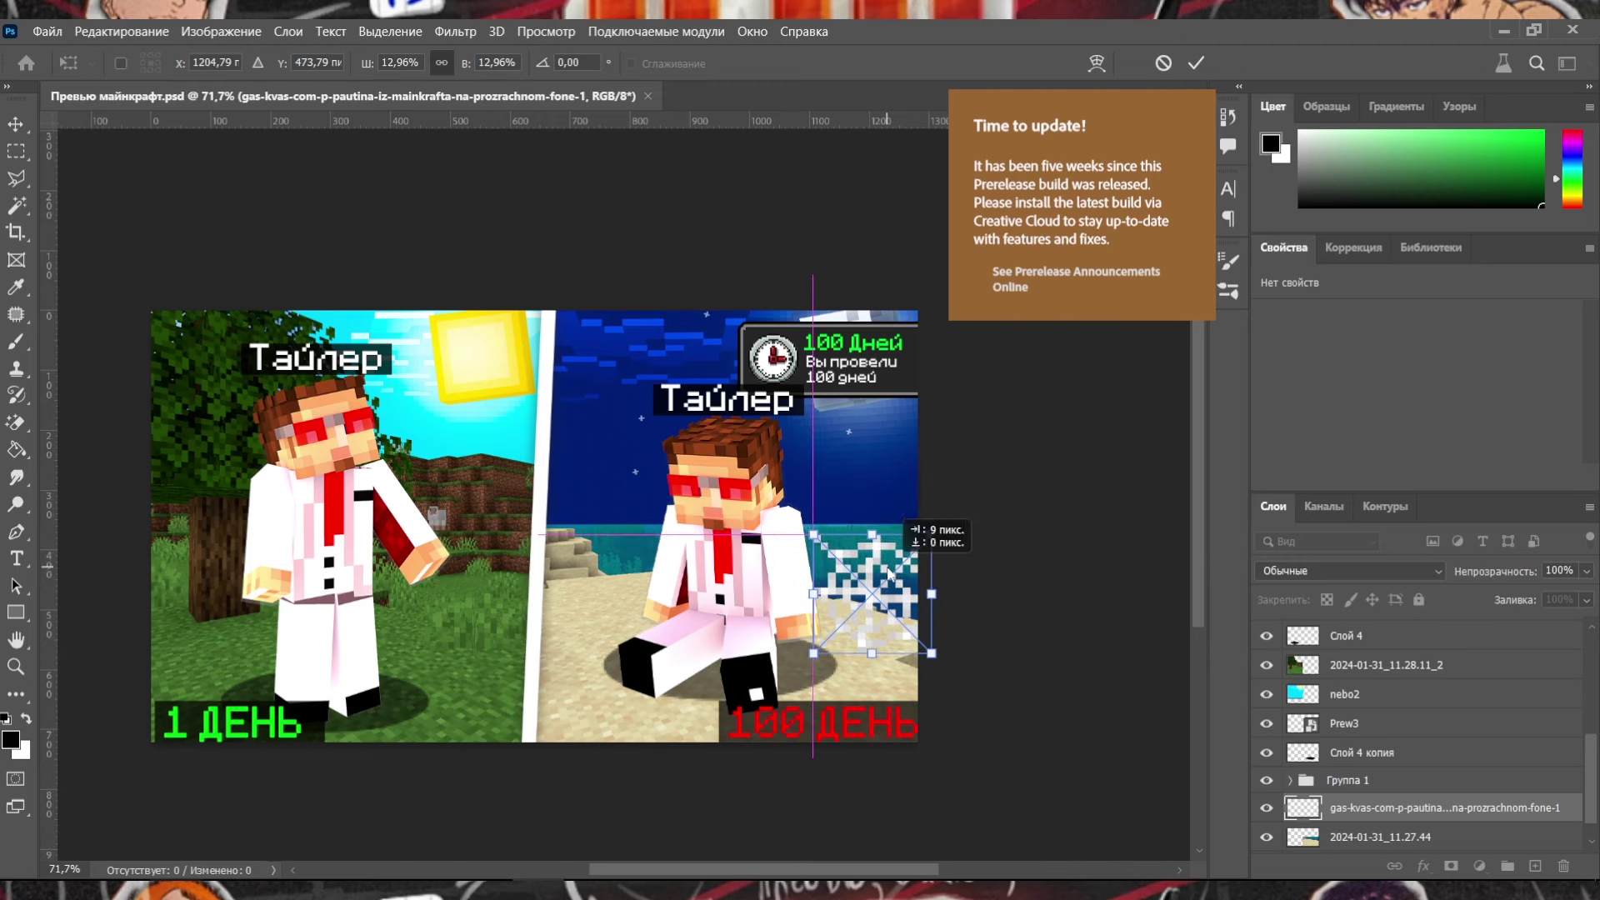
pyautogui.press('Return')
pyautogui.press('z')
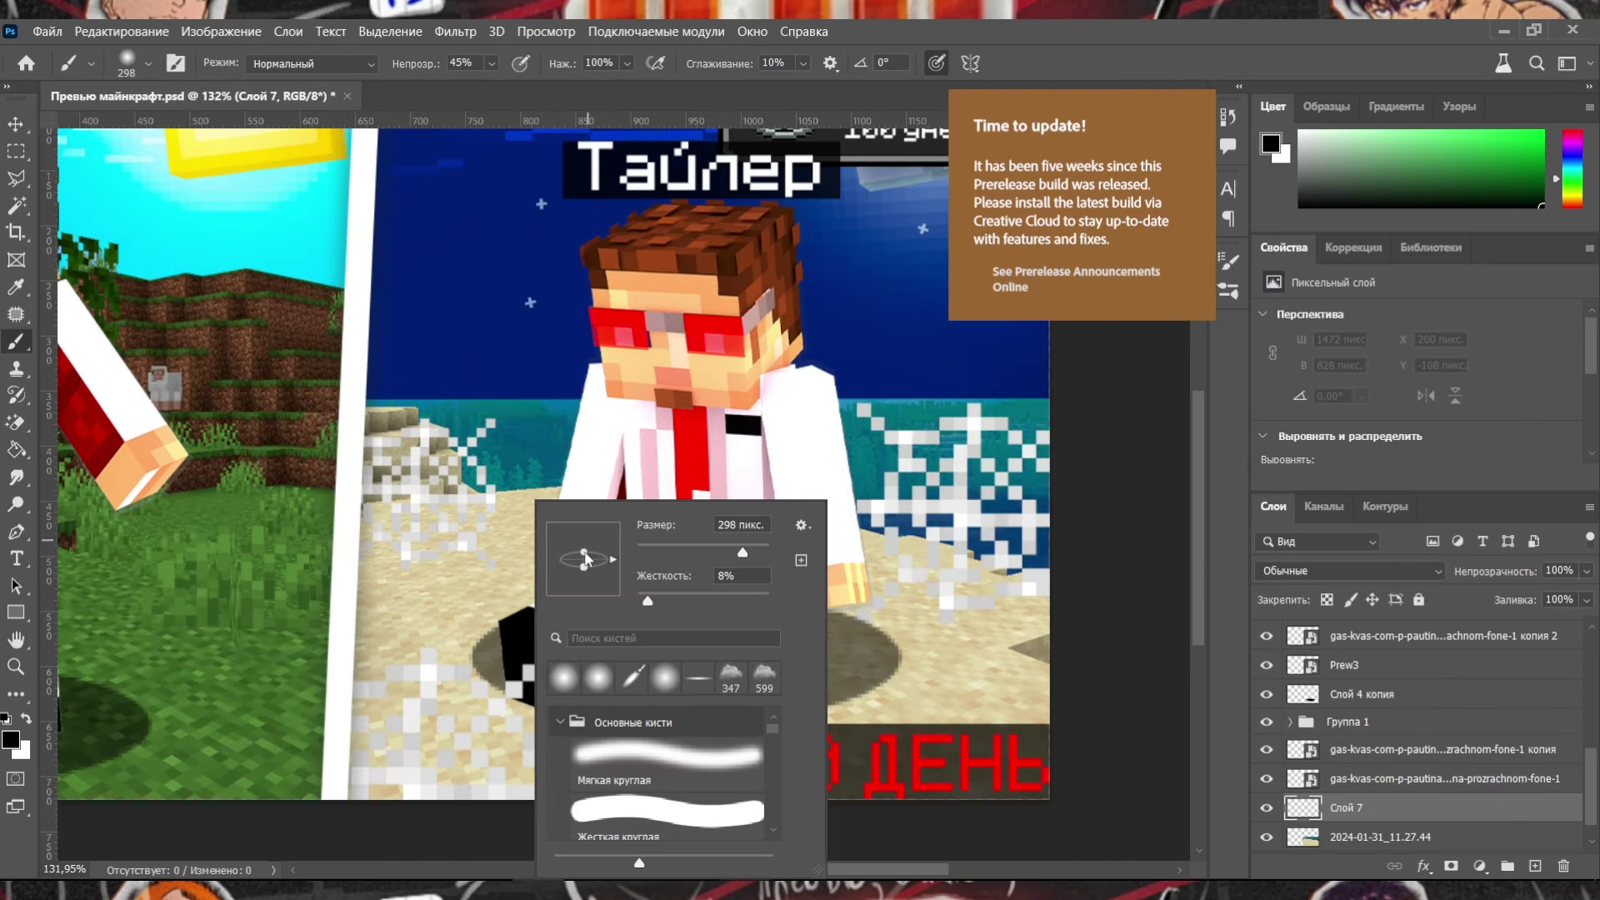
# Paint a soft flattened-brush stroke along the bottom edge and lower its opacity.
pyautogui.moveTo(583, 535); pyautogui.dragTo(585, 557)
pyautogui.click(422, 560)
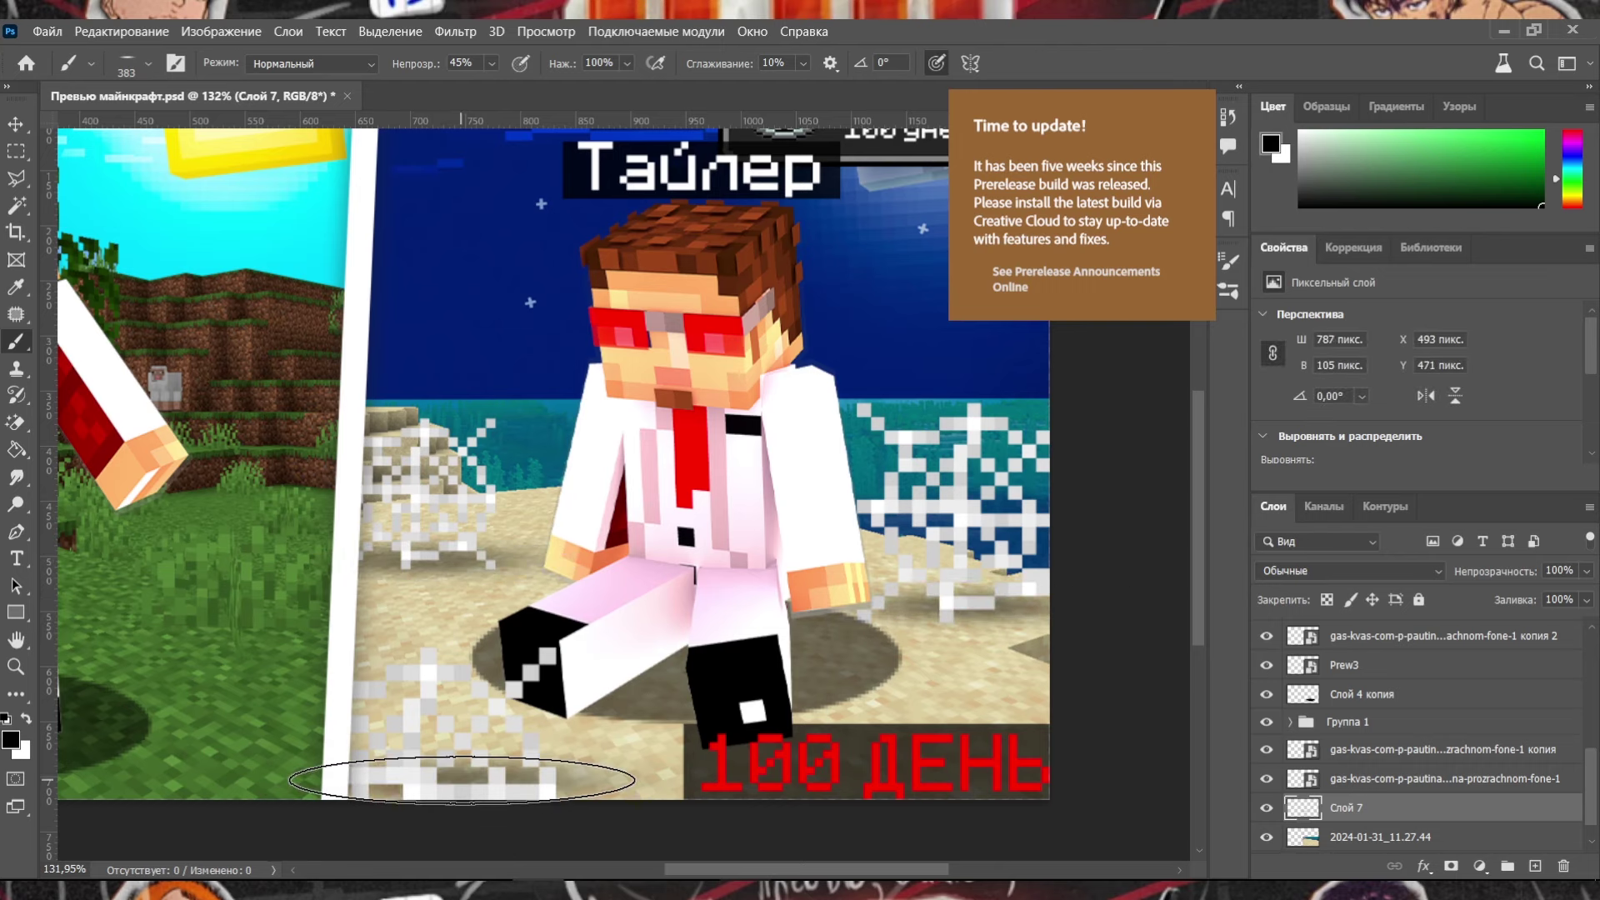
pyautogui.click(462, 802)
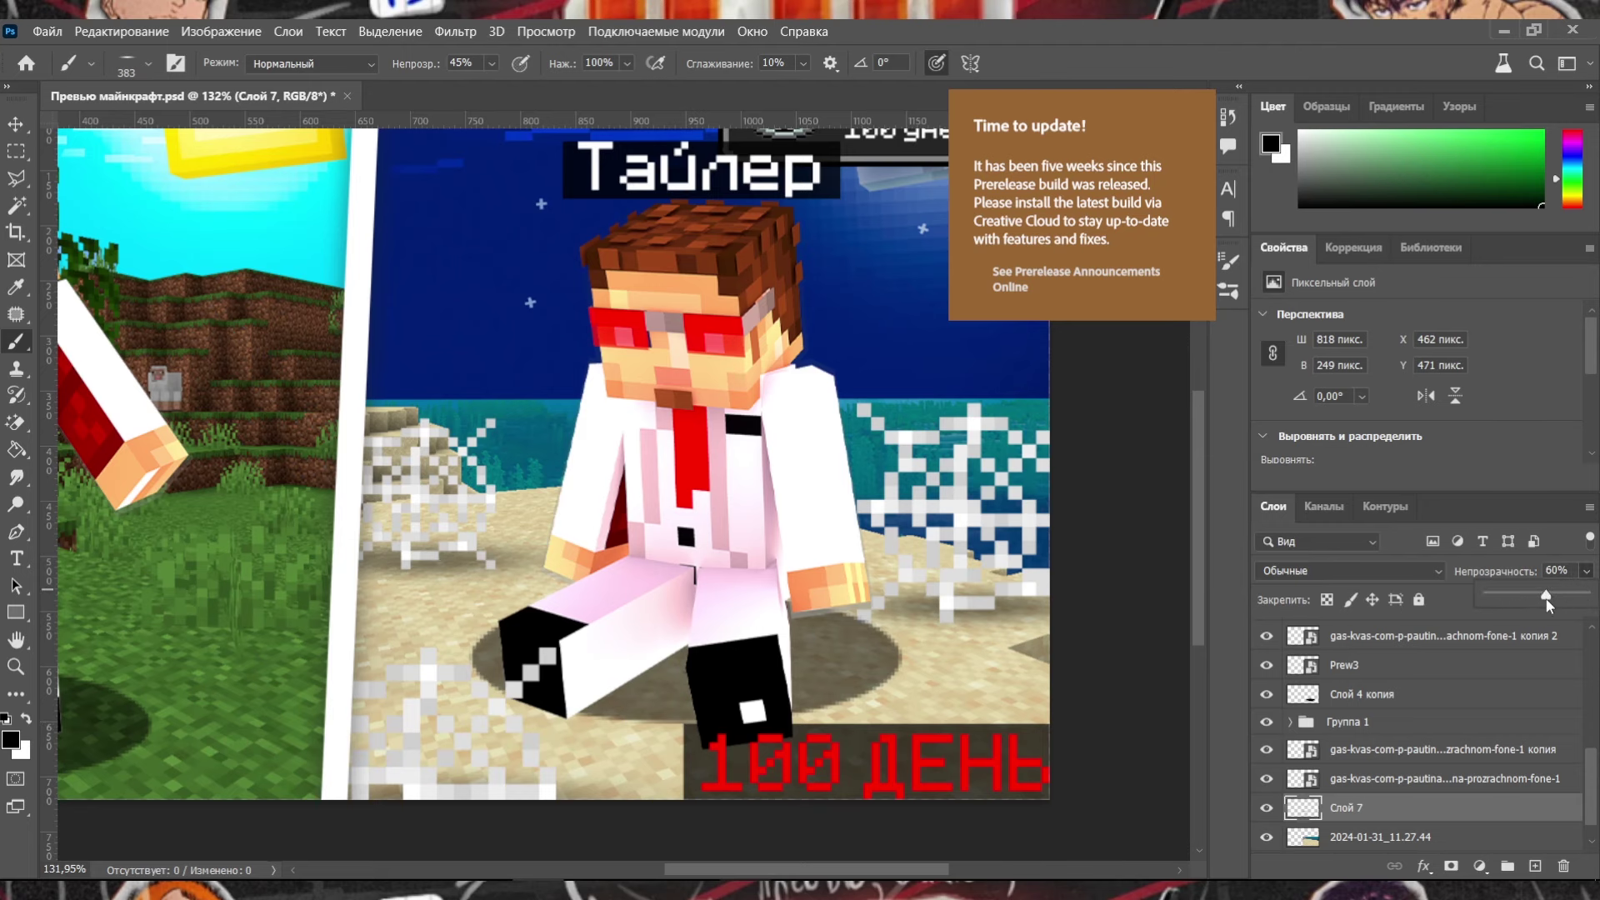
pyautogui.moveTo(1546, 598); pyautogui.dragTo(1535, 598)
pyautogui.press('z')
pyautogui.scroll(-3, 604, 430)
pyautogui.scroll(1, 605, 430)
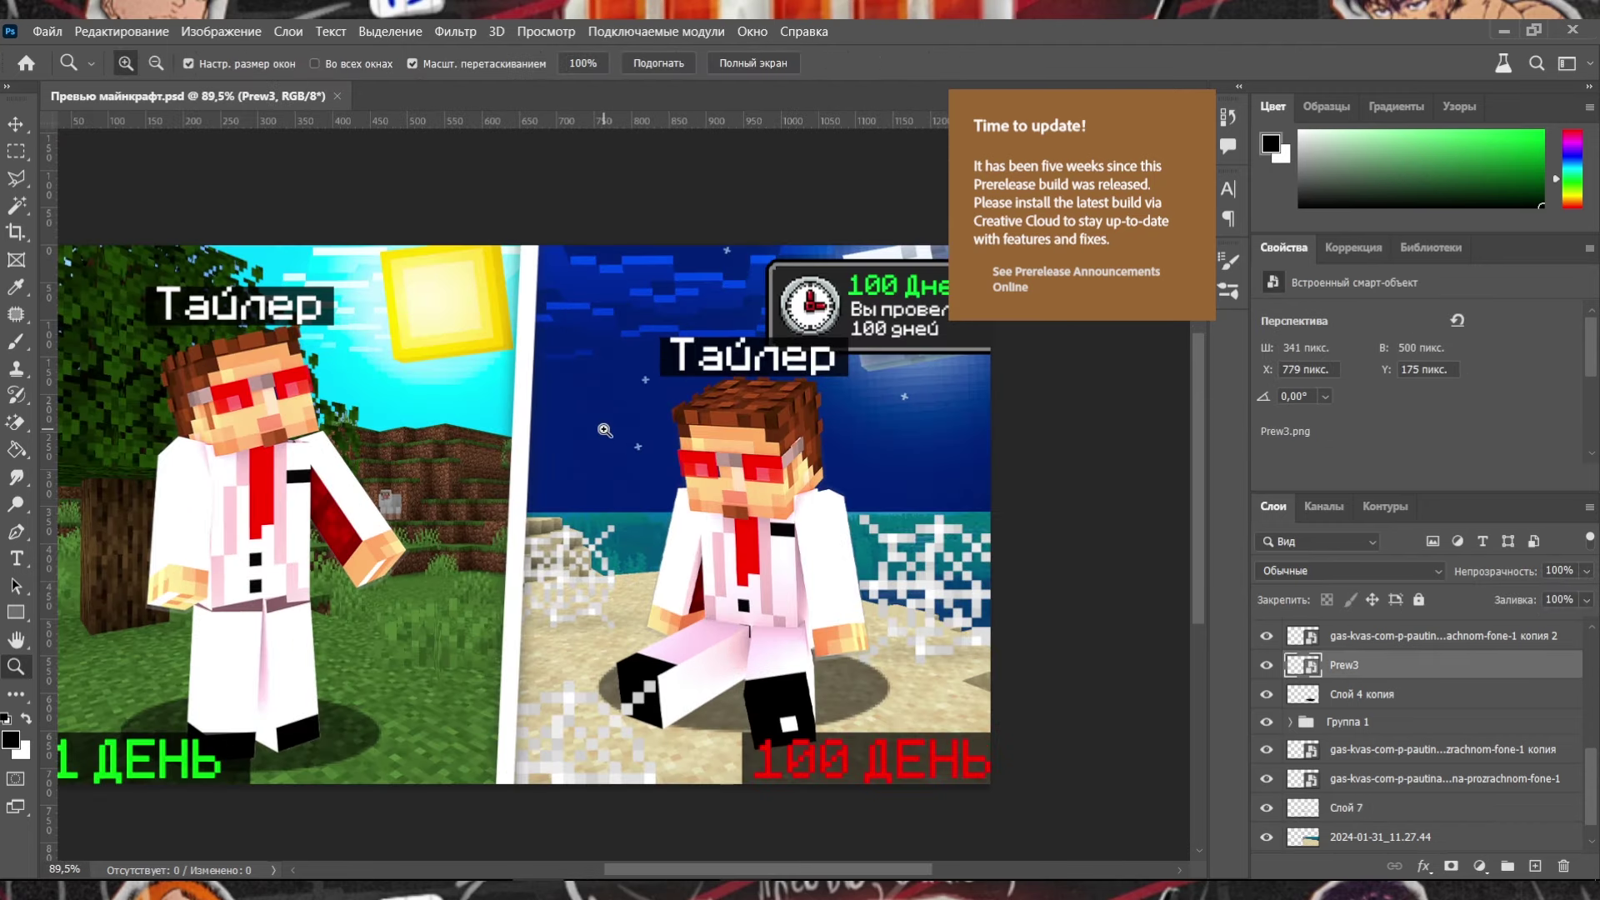
pyautogui.scroll(-2, 570, 442)
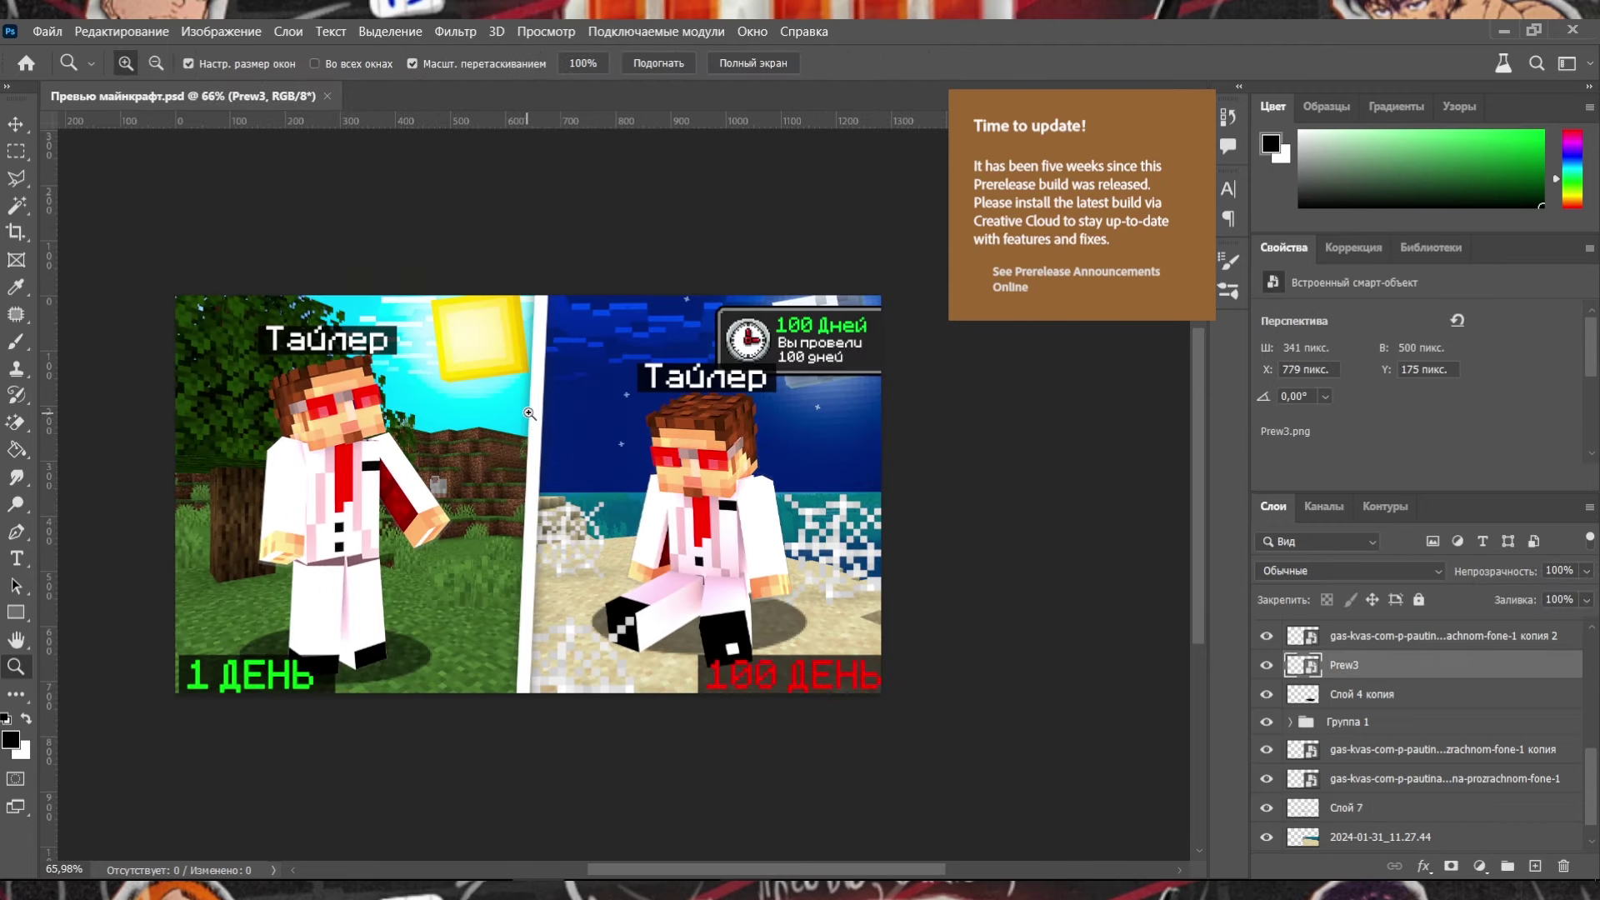
pyautogui.scroll(-2, 528, 413)
pyautogui.scroll(2, 528, 412)
pyautogui.scroll(-4, 541, 407)
pyautogui.scroll(1, 549, 403)
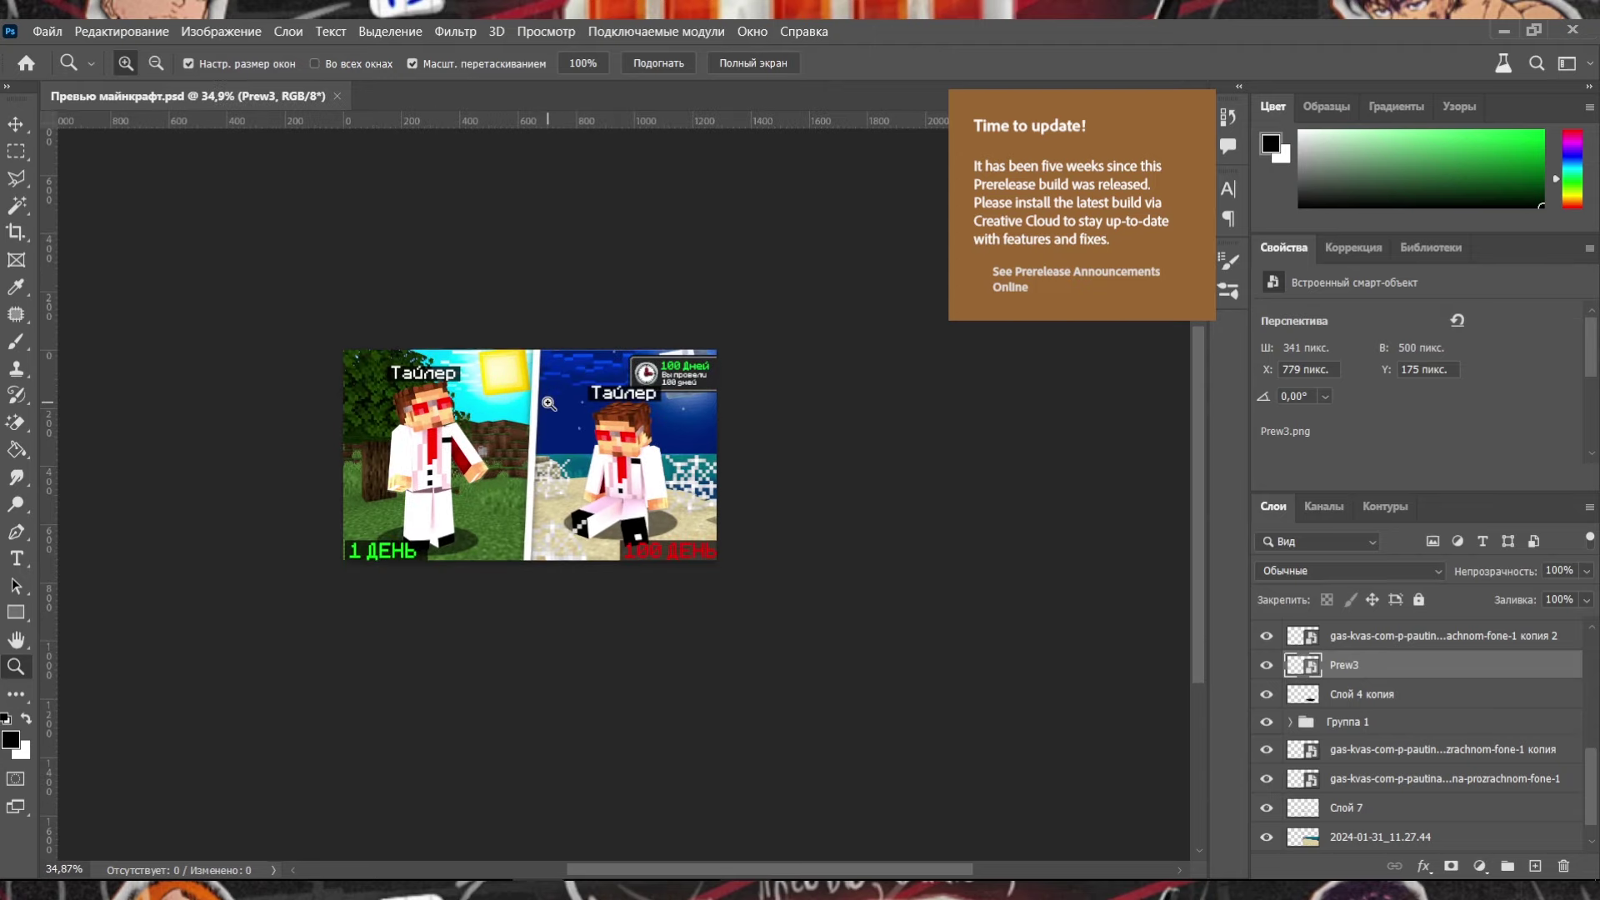
pyautogui.scroll(-1, 548, 403)
pyautogui.scroll(1, 533, 408)
pyautogui.scroll(3, 500, 412)
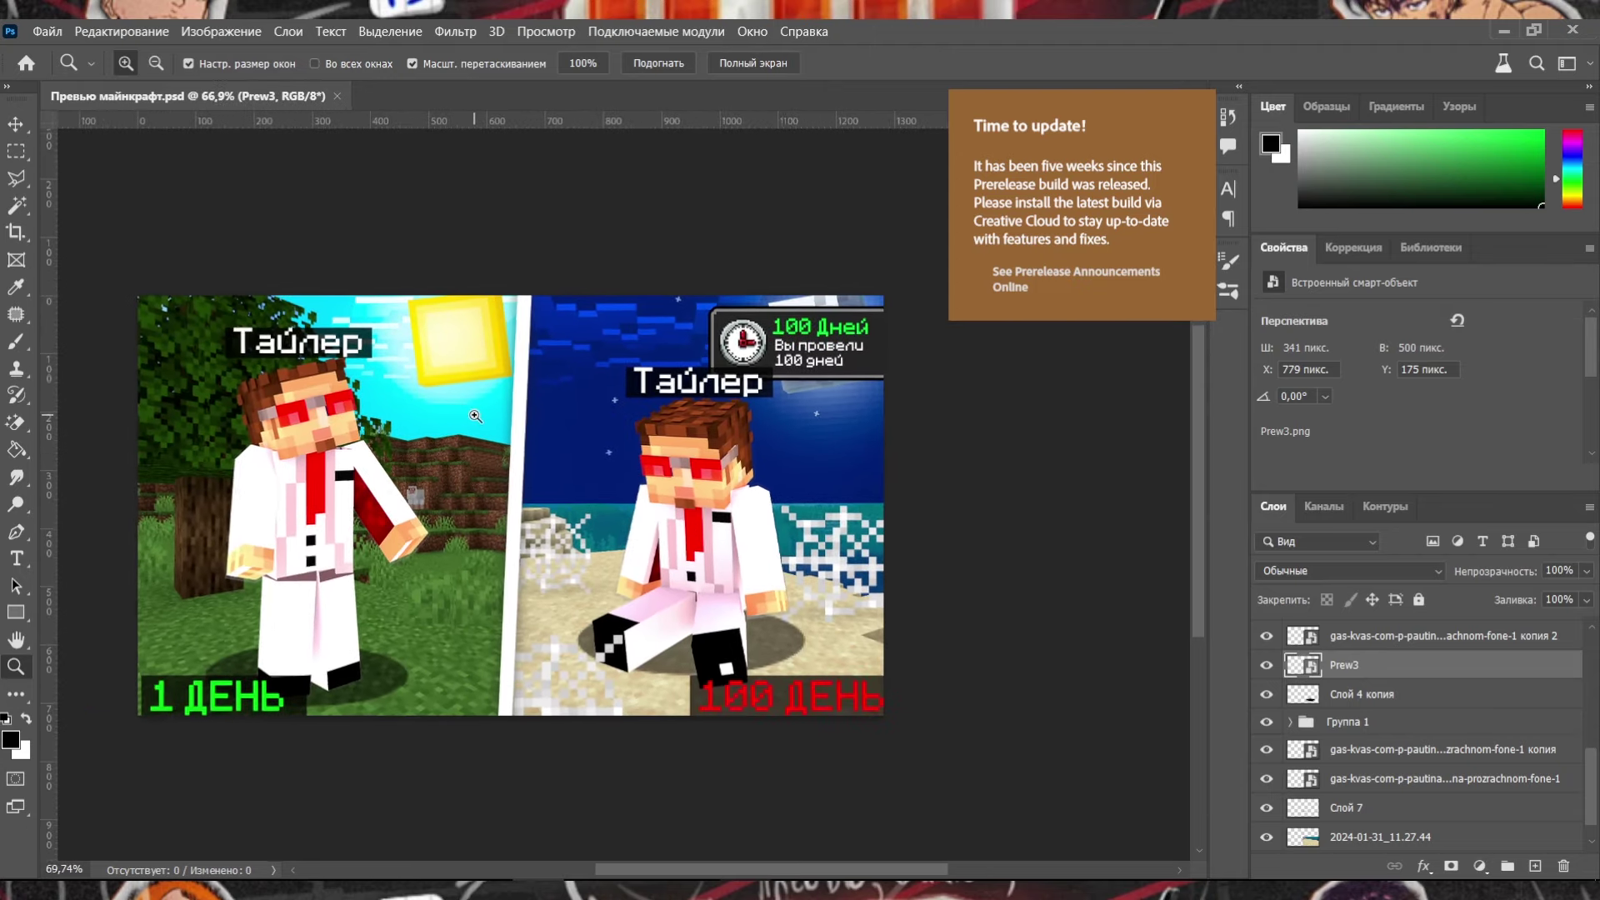
pyautogui.scroll(1, 475, 416)
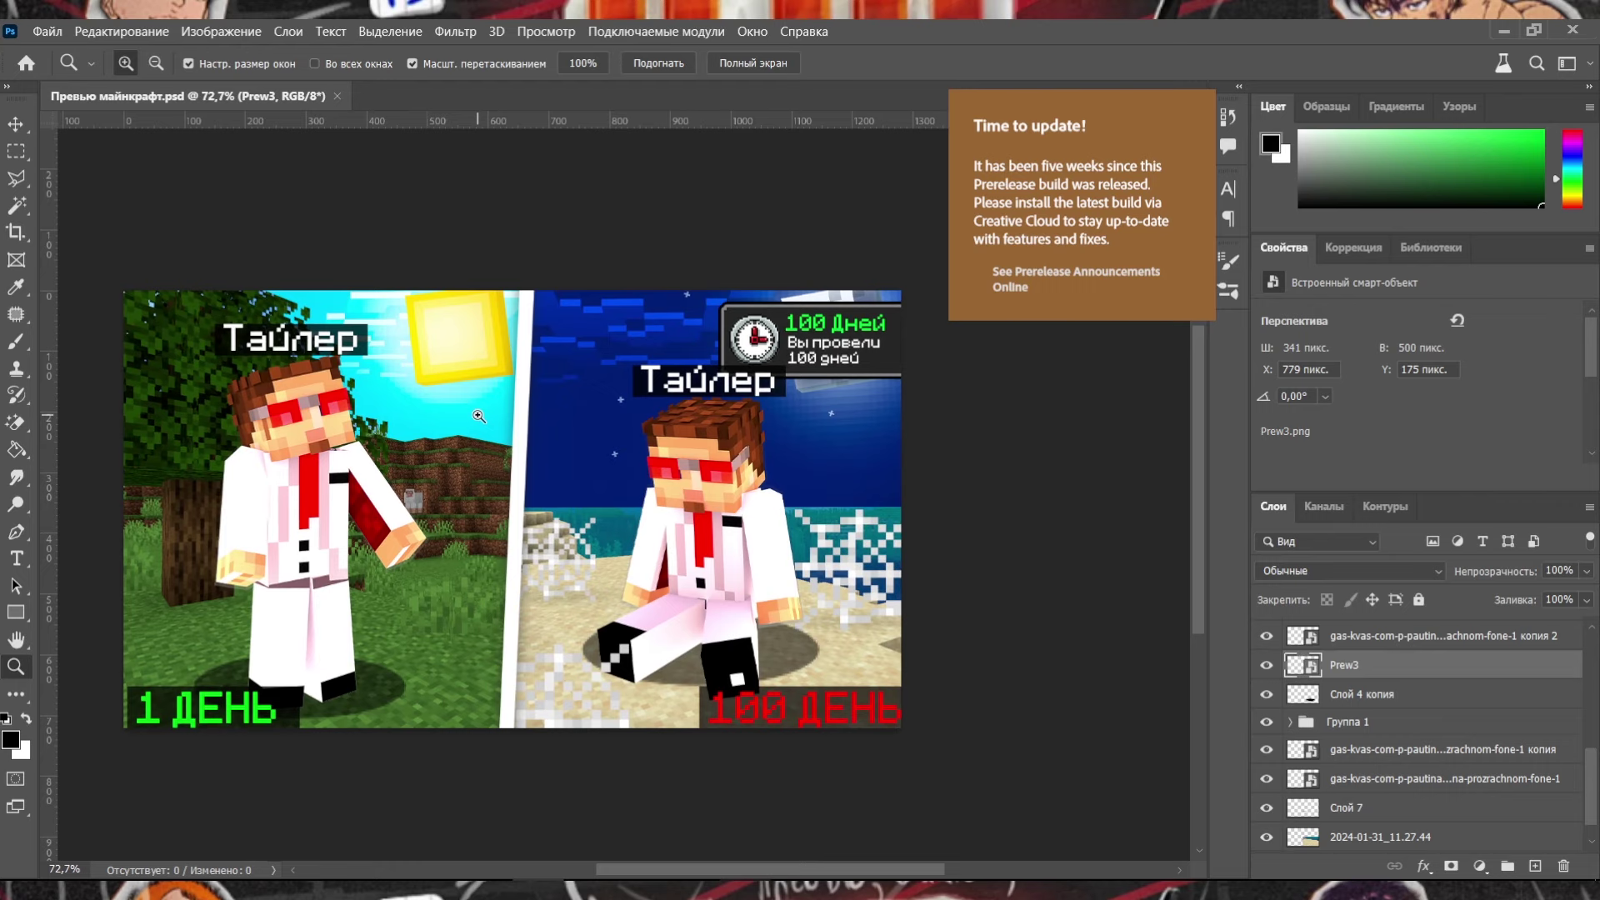
# Adjust the day background layer 2024-01-31_11.28.11_2 in Camera Raw.
pyautogui.keyDown('ctrl'); pyautogui.click(478, 416); pyautogui.keyUp('ctrl')
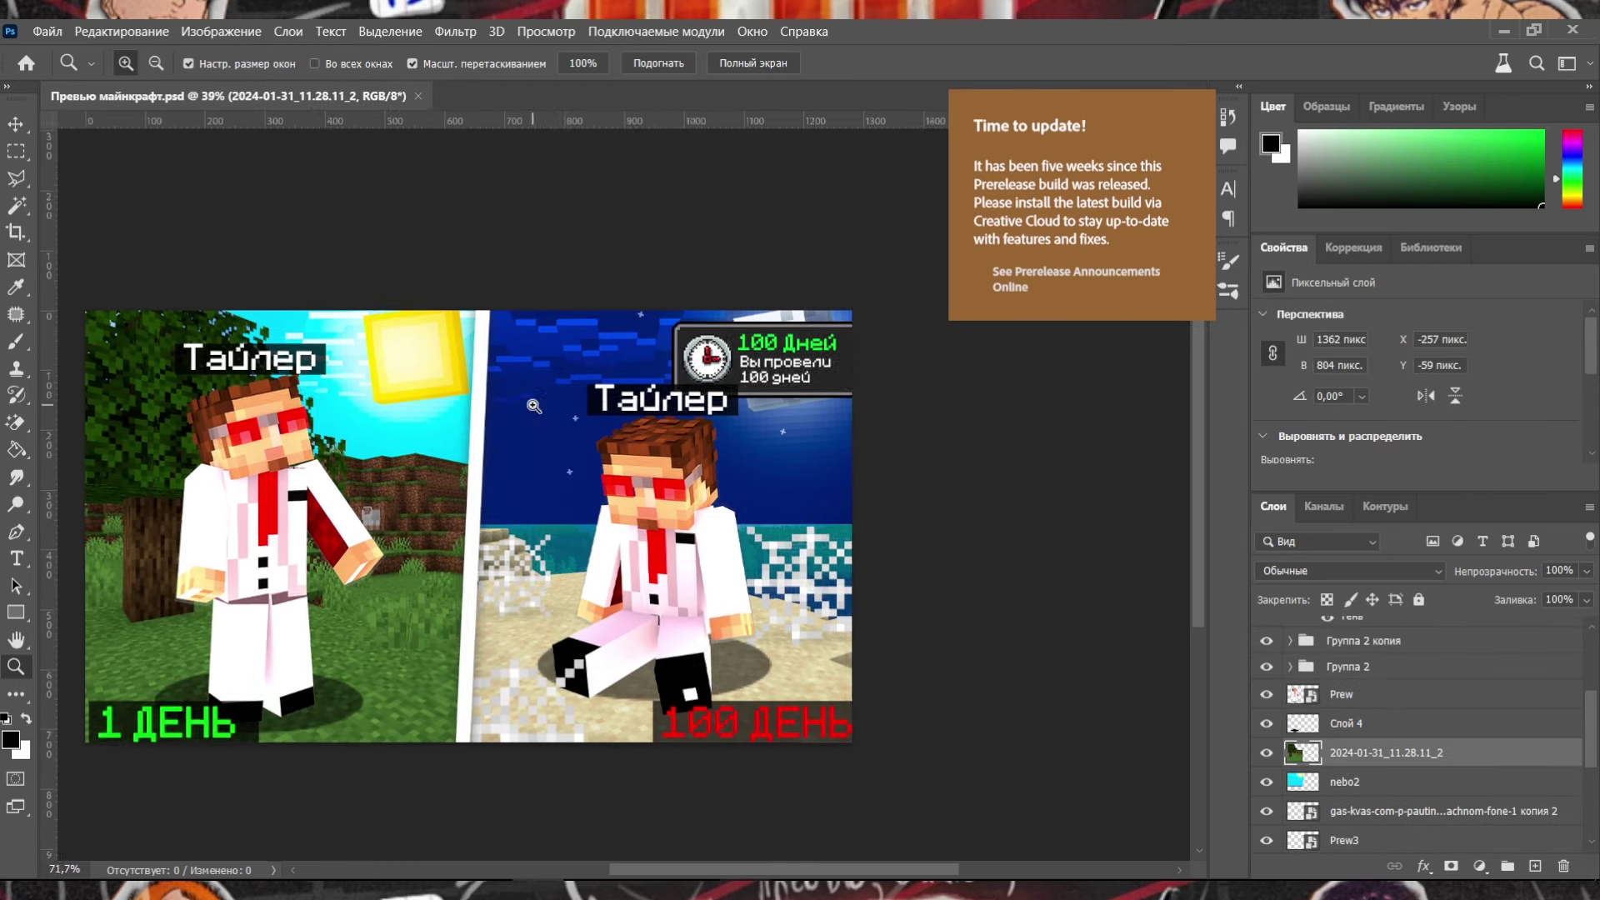
pyautogui.hotkey('ctrl', 'shift', 'a')
pyautogui.scroll(-5, 1250, 775)
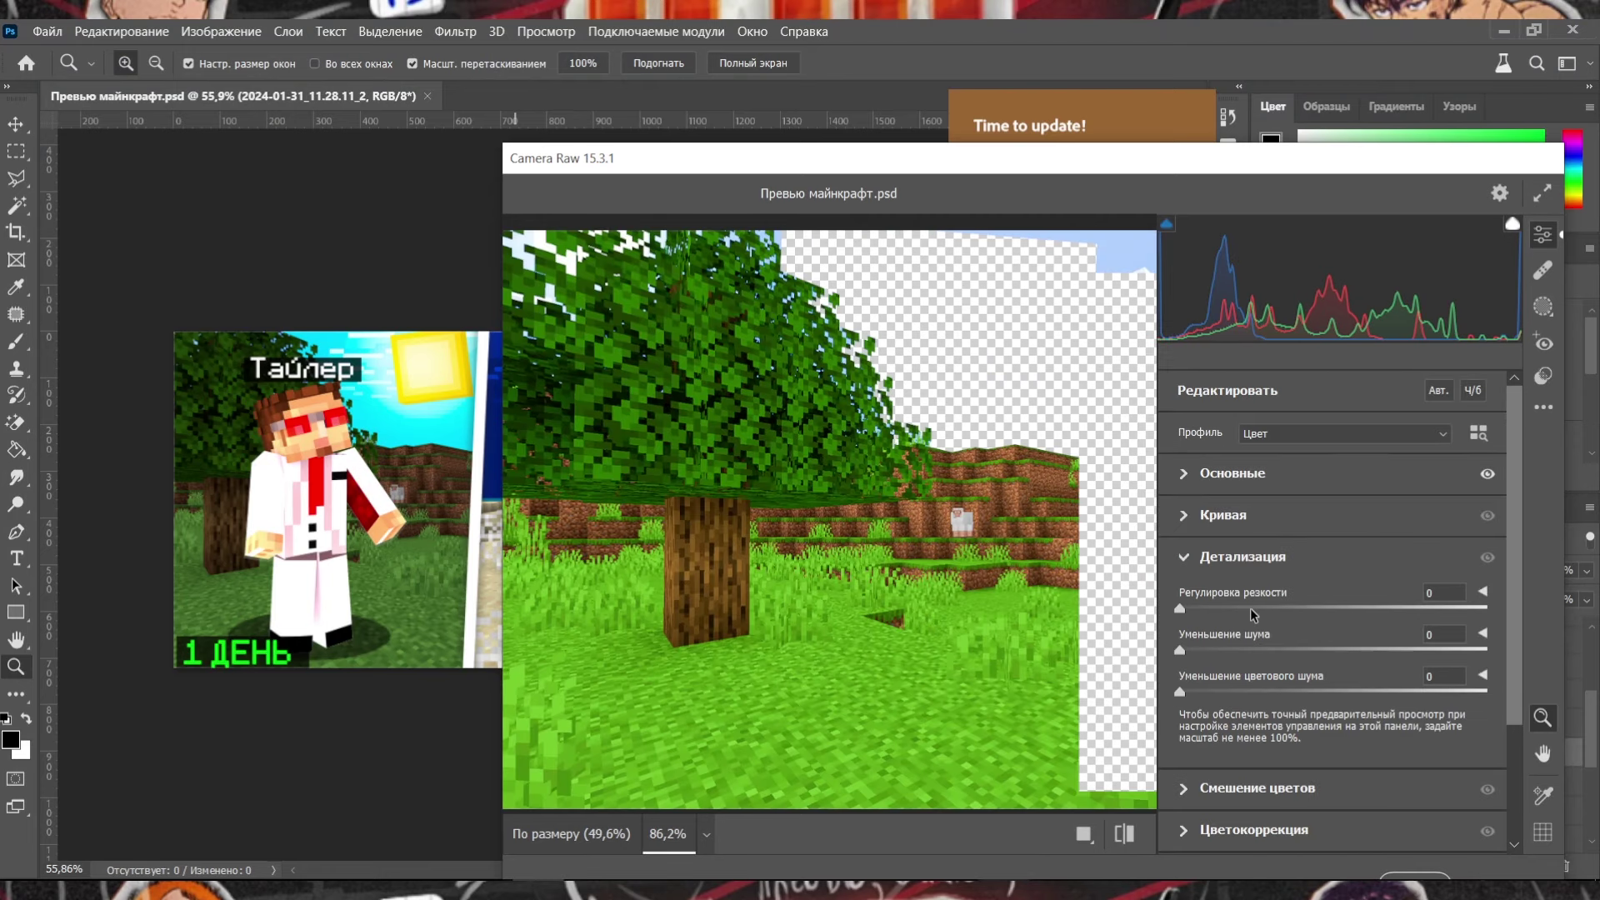
pyautogui.scroll(-5, 1241, 791)
pyautogui.scroll(-3, 1228, 804)
pyautogui.press('Escape')
# Apply Camera Raw HSL adjustments to the night beach layer.
pyautogui.click(454, 31)
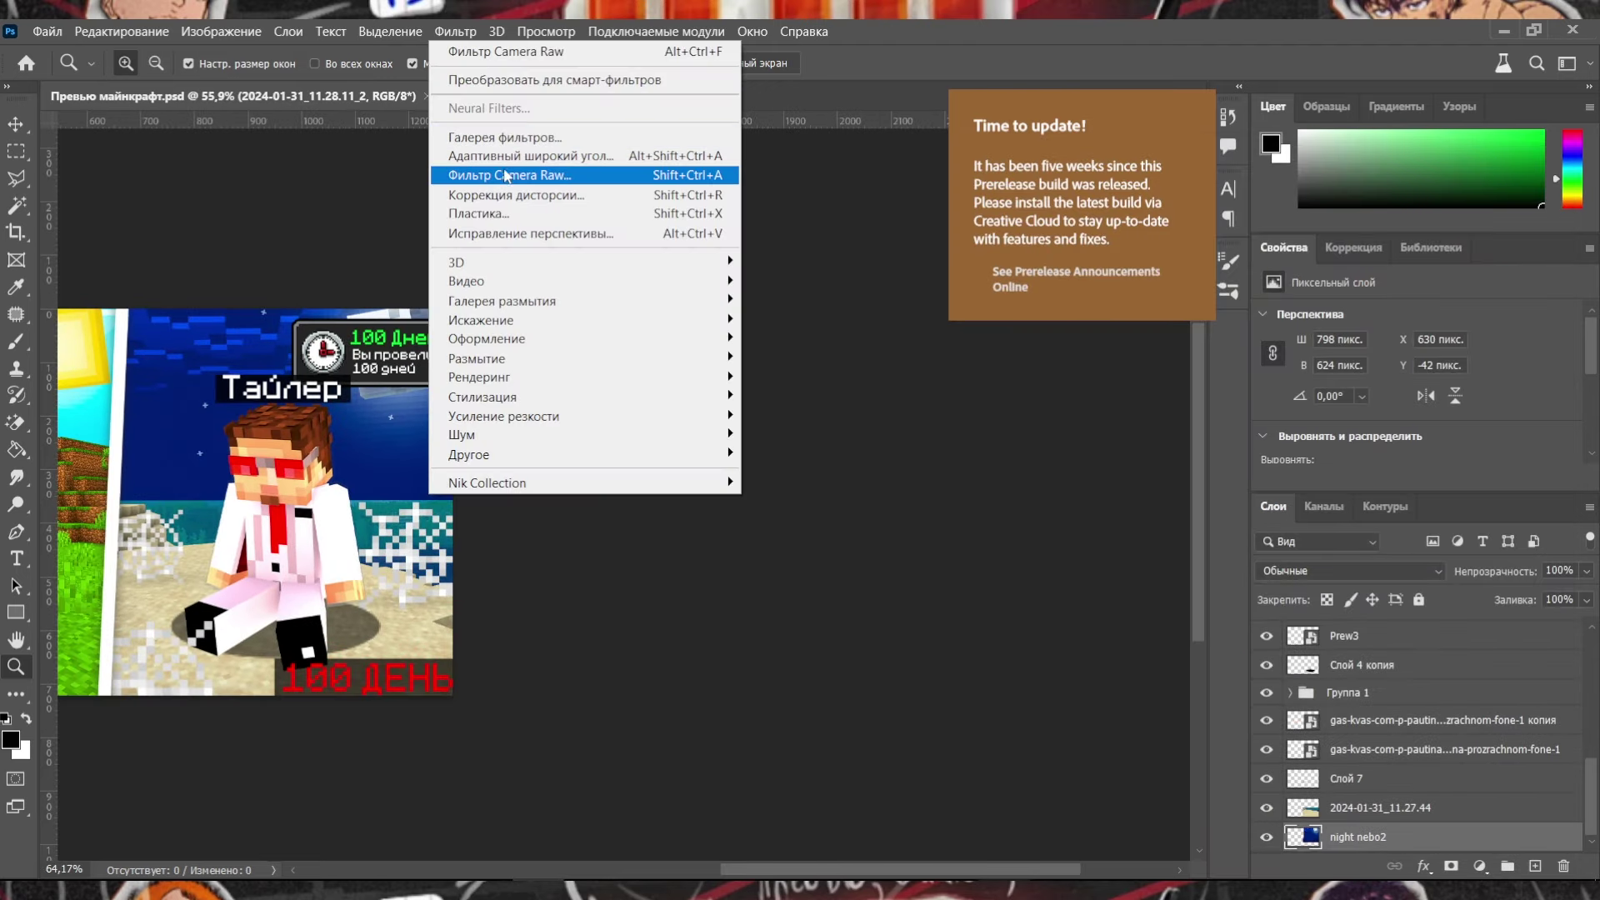
pyautogui.click(625, 161)
pyautogui.scroll(-5, 1316, 542)
pyautogui.scroll(-5, 1300, 608)
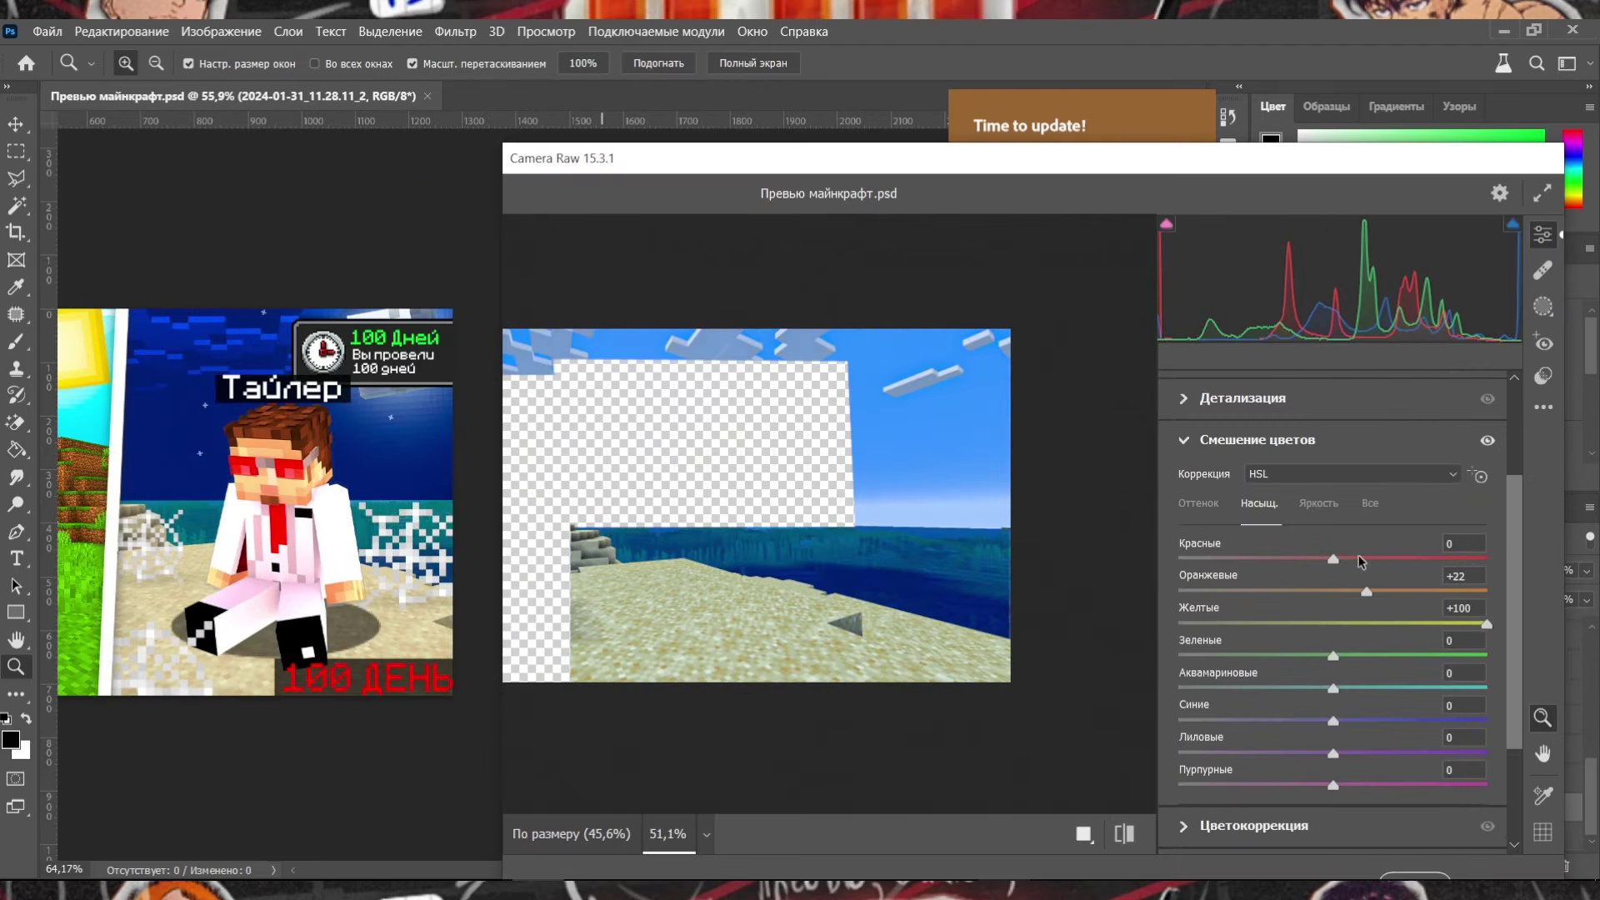
pyautogui.scroll(-2, 1275, 667)
pyautogui.press('Escape')
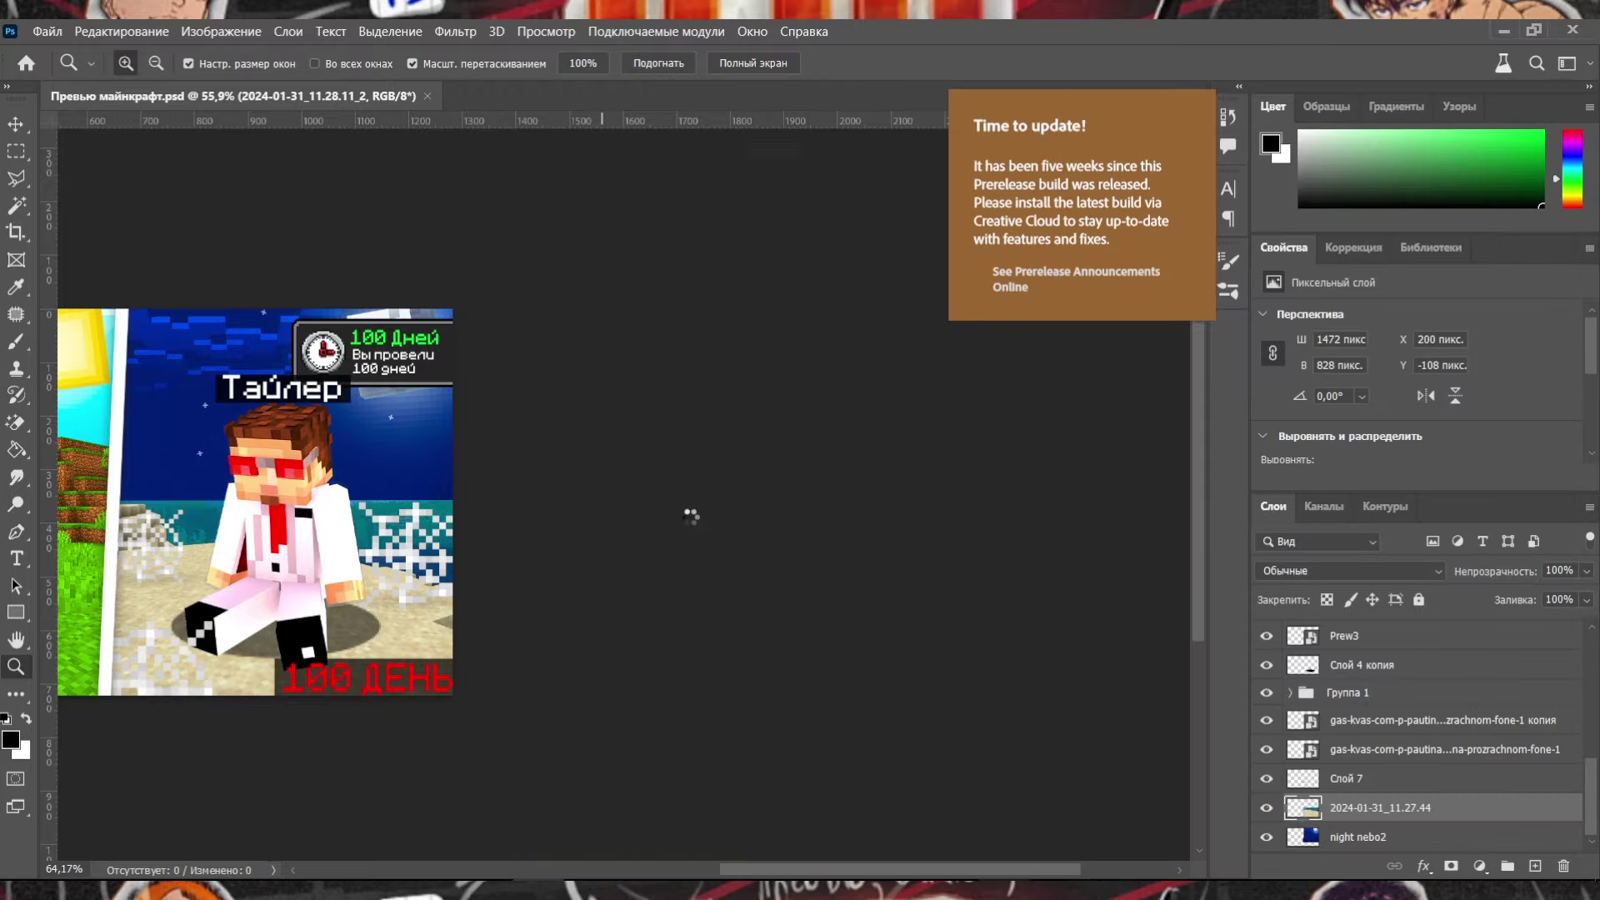
# Pick a soft brush at a suitable size and add a new layer to paint on.
pyautogui.scroll(3, 688, 510)
pyautogui.press('e')
pyautogui.rightClick(433, 500)
pyautogui.press('Return')
pyautogui.press('b')
pyautogui.scroll(-3, 447, 454)
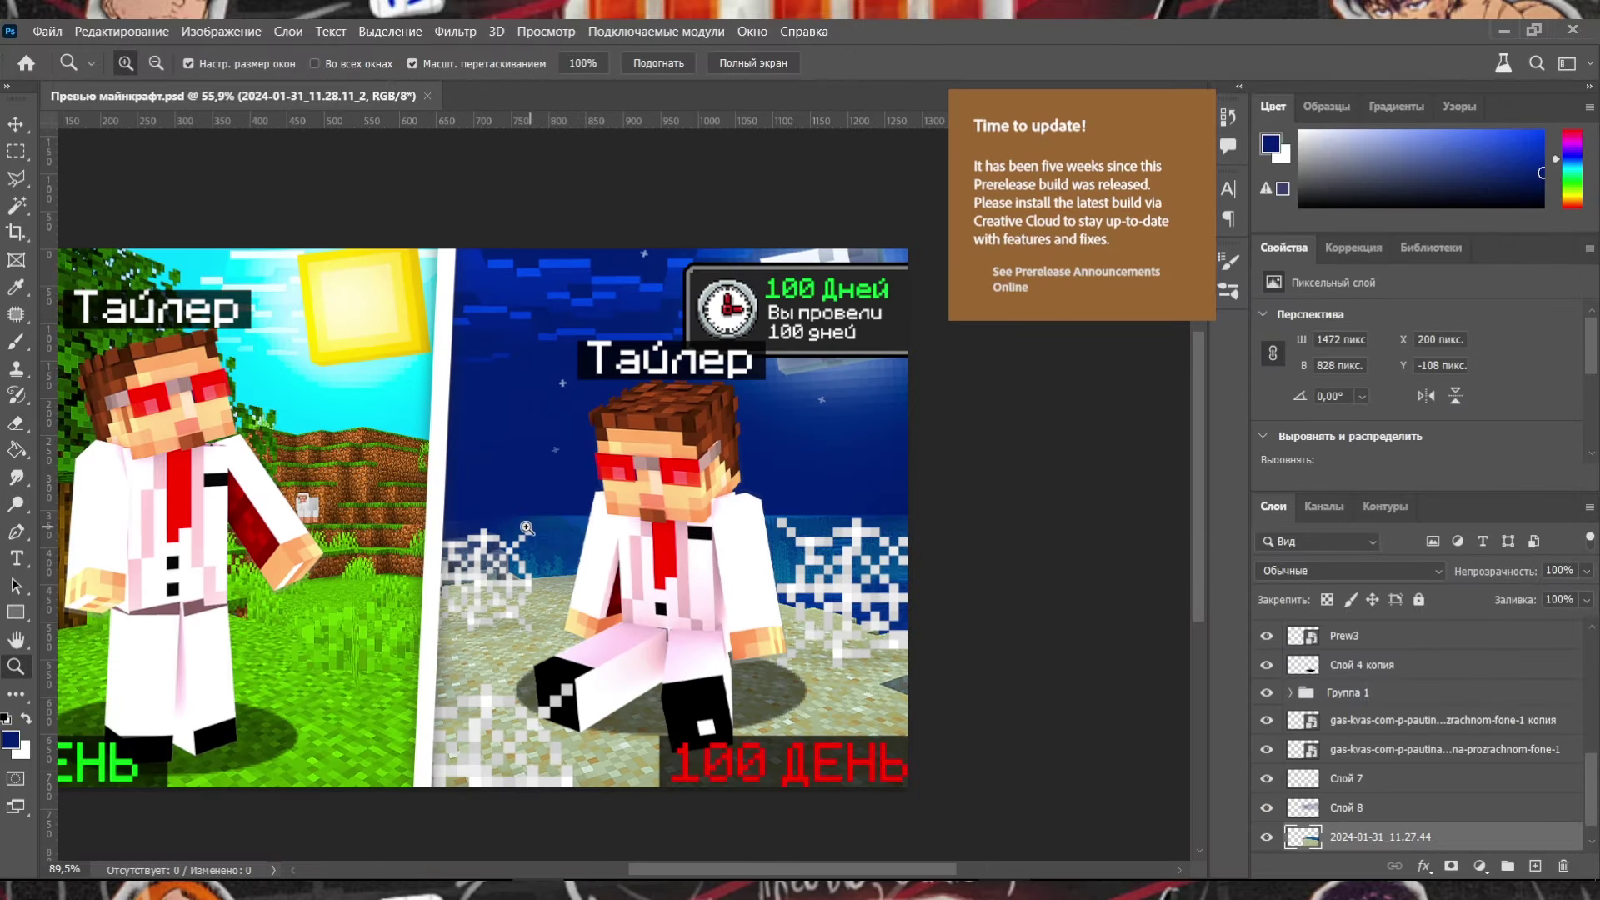
pyautogui.scroll(3, 661, 464)
pyautogui.hotkey('alt', ']')
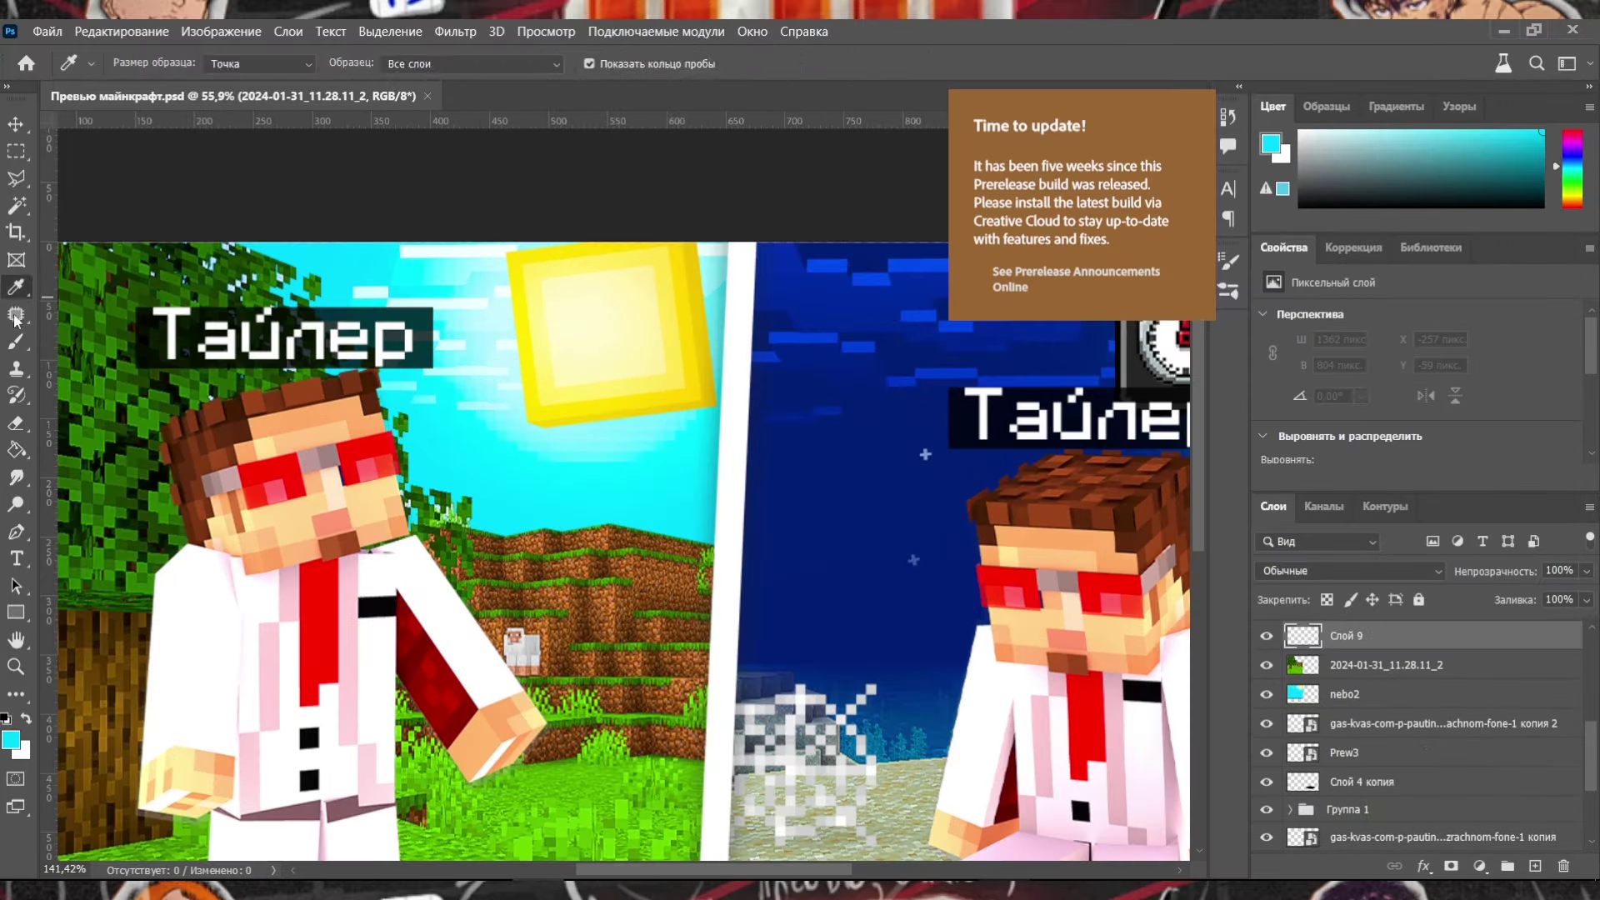
pyautogui.scroll(5, 485, 522)
pyautogui.scroll(-3, 485, 521)
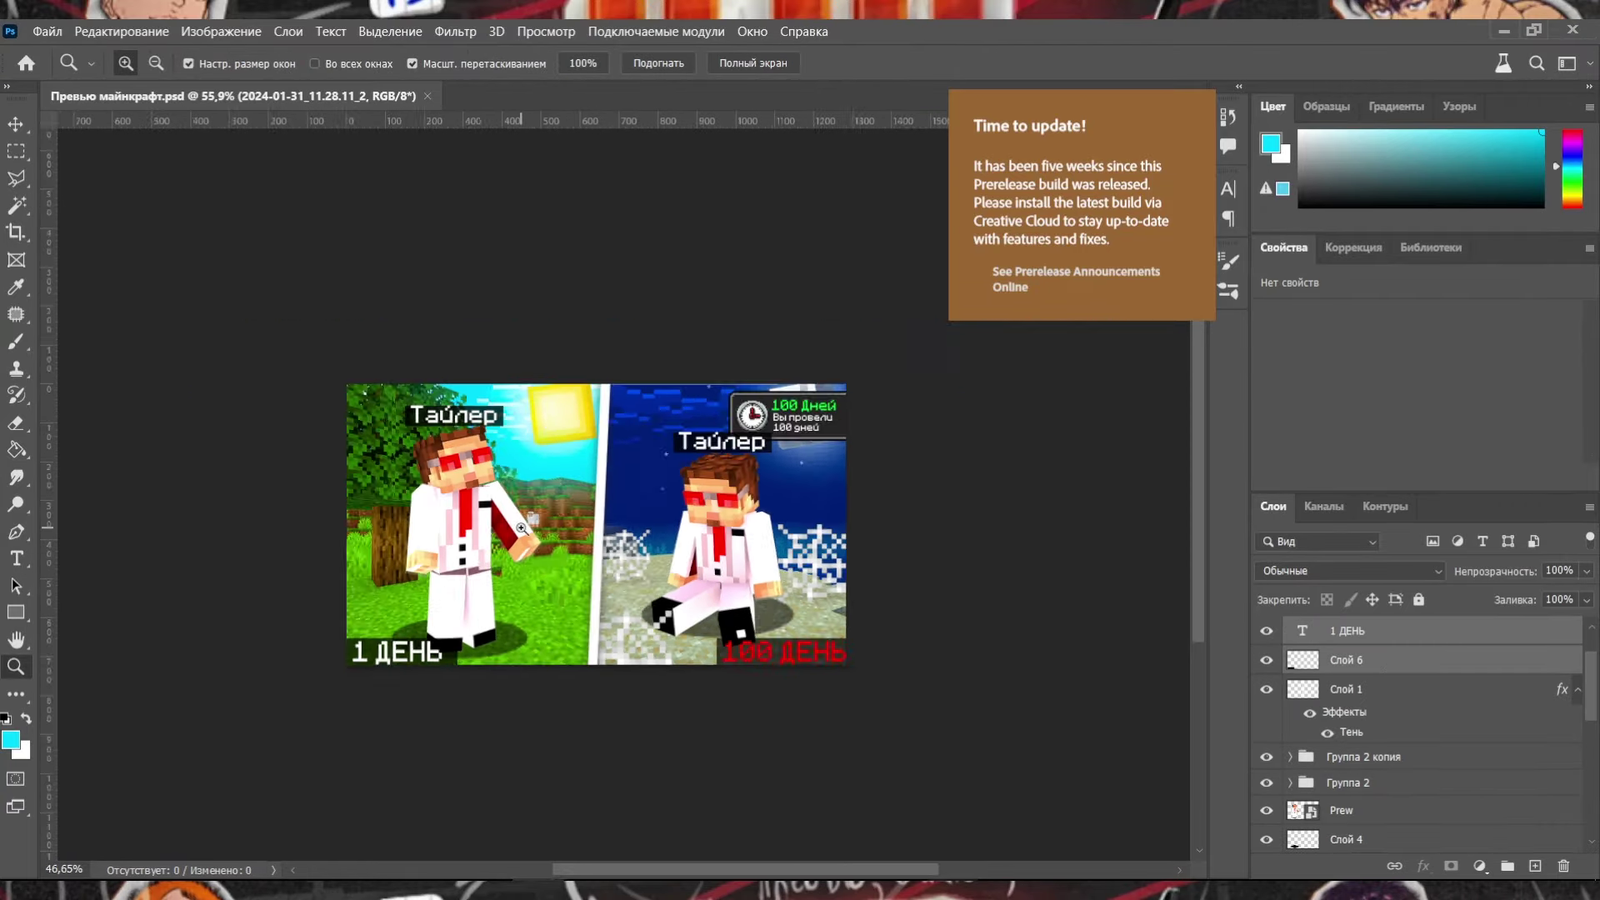
pyautogui.scroll(2, 485, 521)
# Adjust the day-side character's Basic sliders in Camera Raw.
pyautogui.hotkey('ctrl', 'shift', 'a')
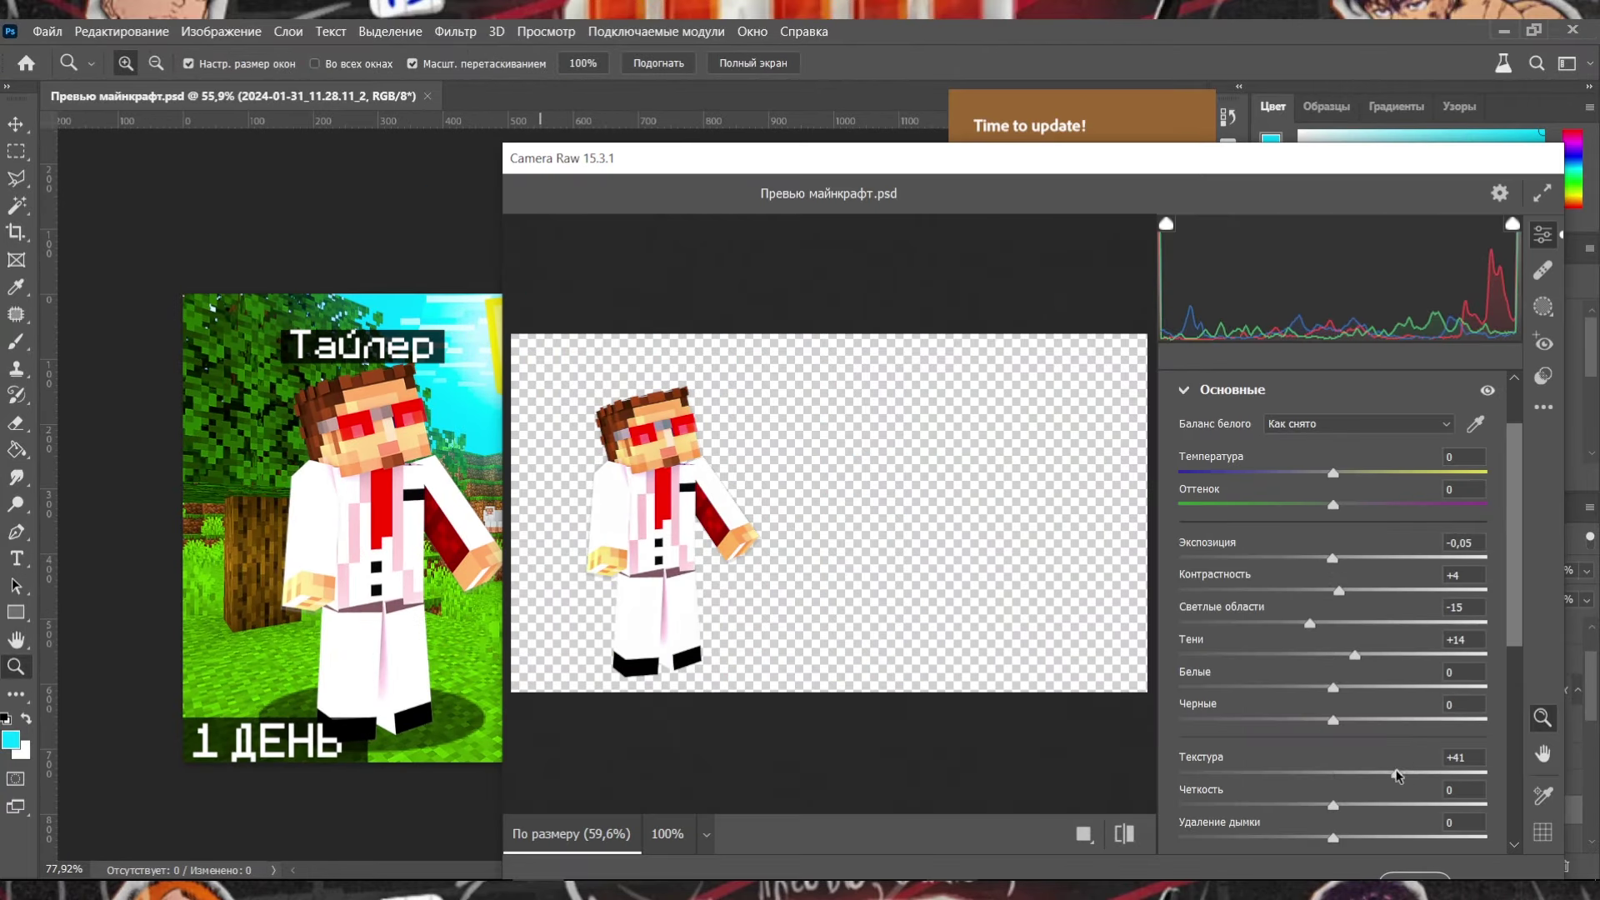
pyautogui.scroll(3, 722, 577)
pyautogui.scroll(-2, 723, 576)
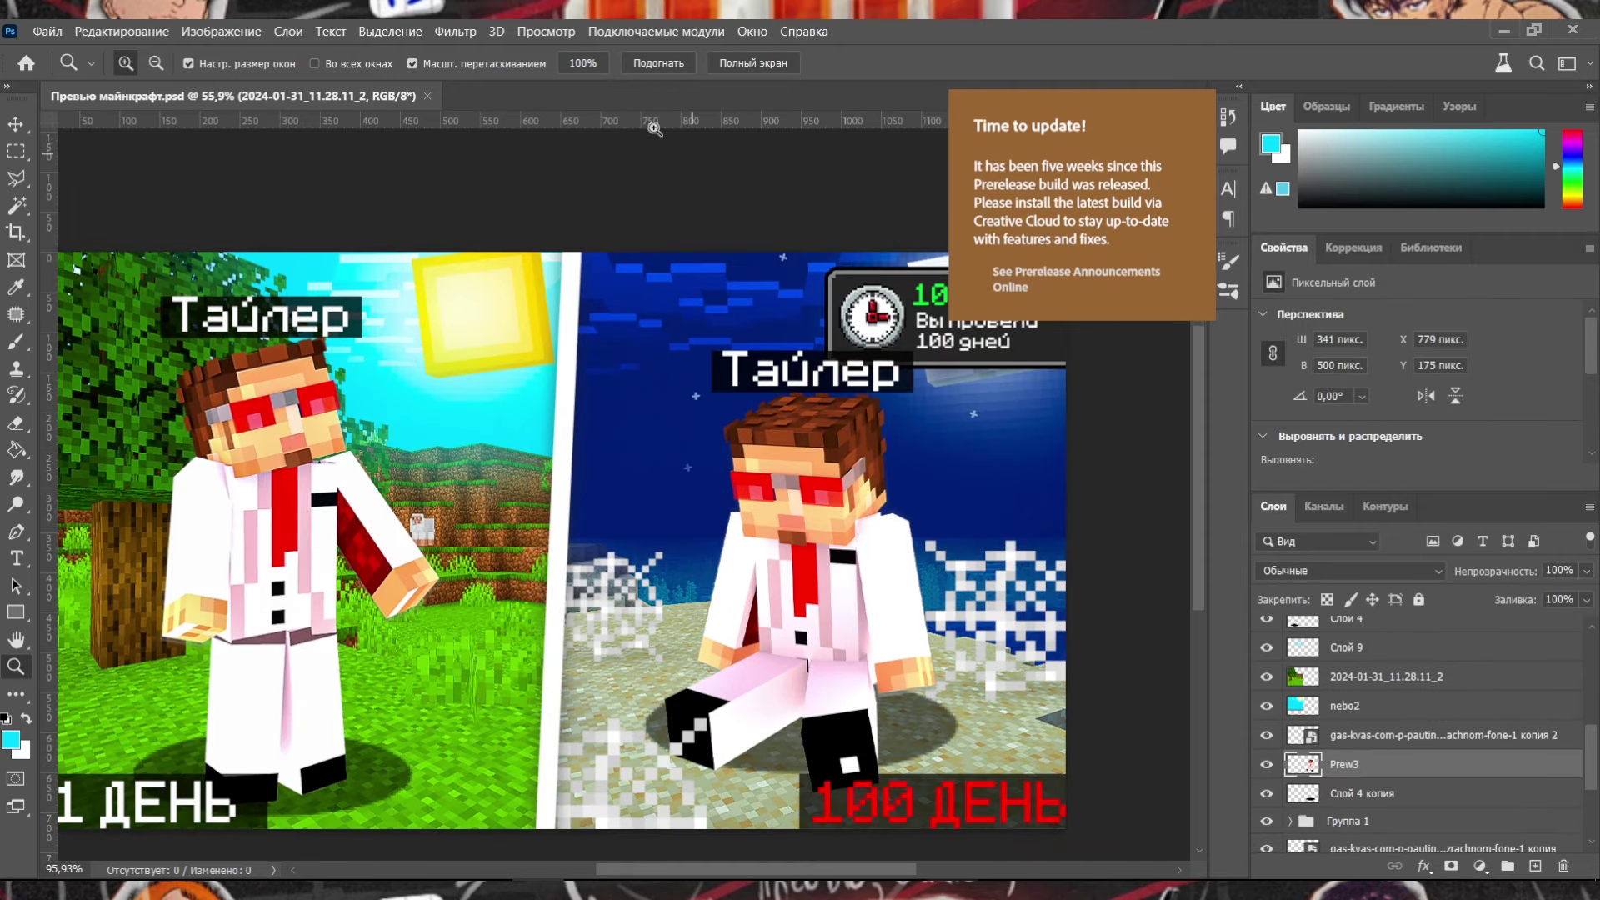
pyautogui.scroll(3, 617, 421)
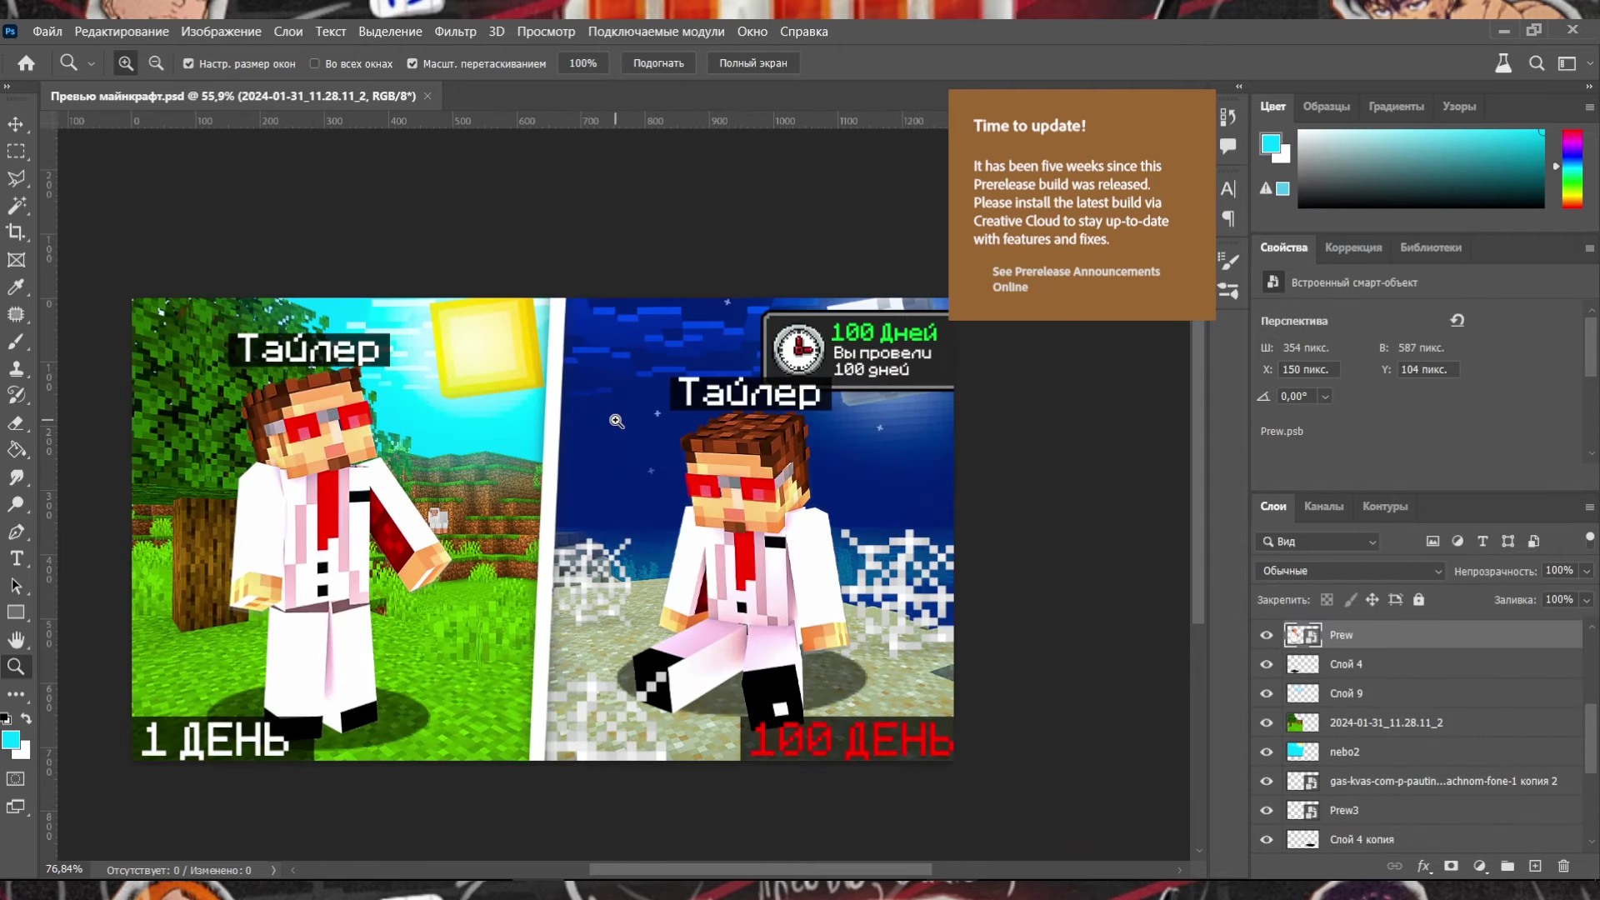
pyautogui.scroll(-1, 546, 449)
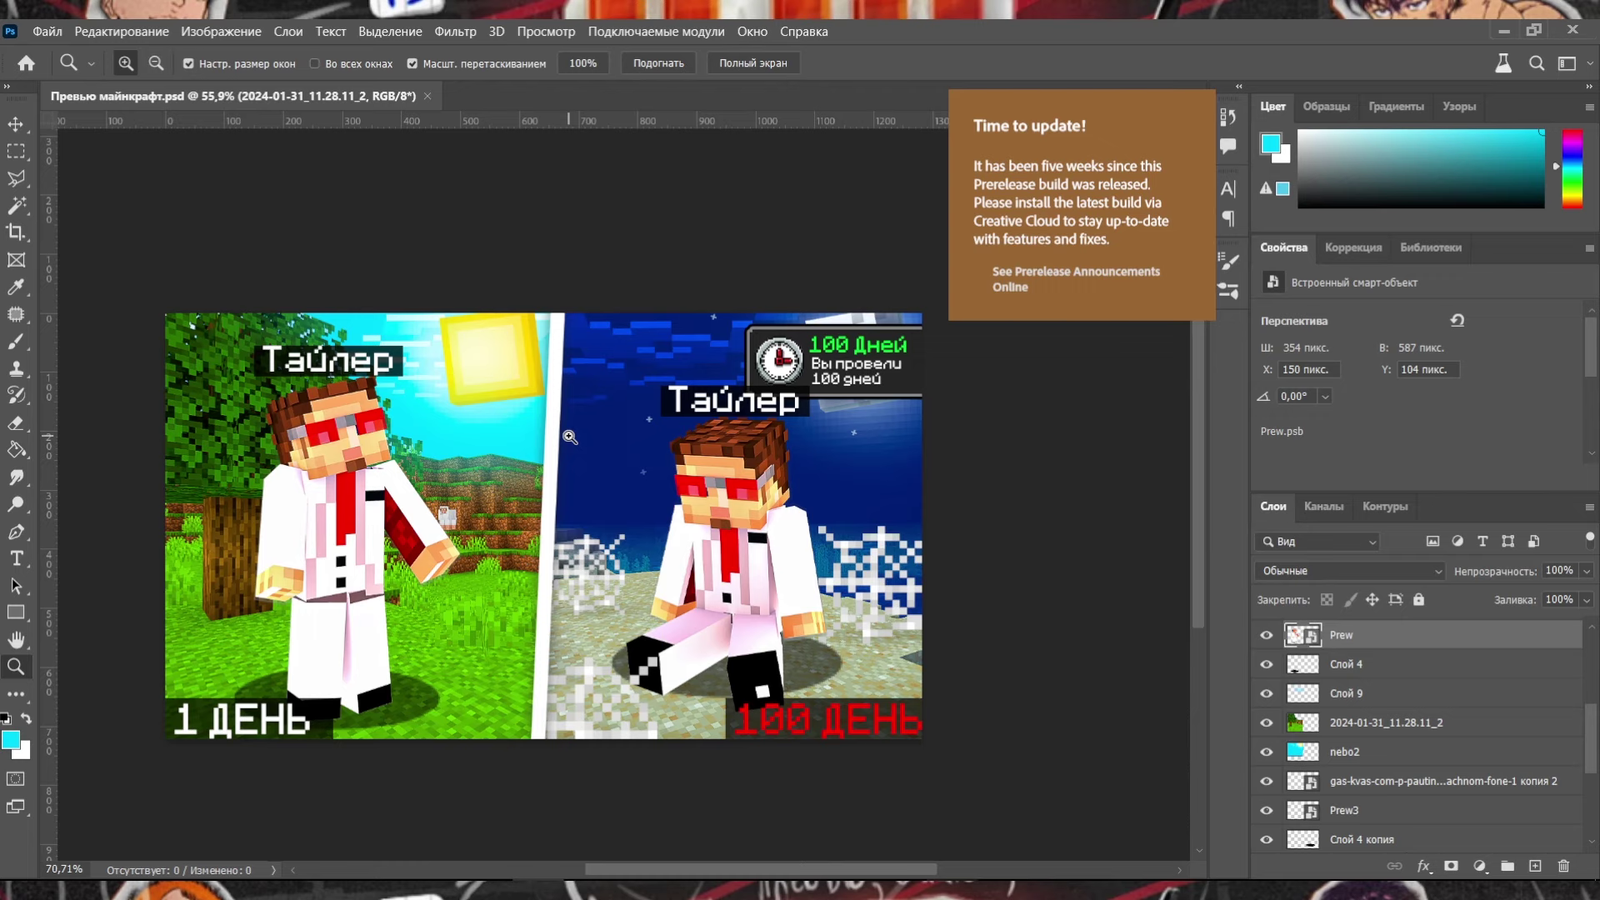
pyautogui.scroll(-3, 517, 463)
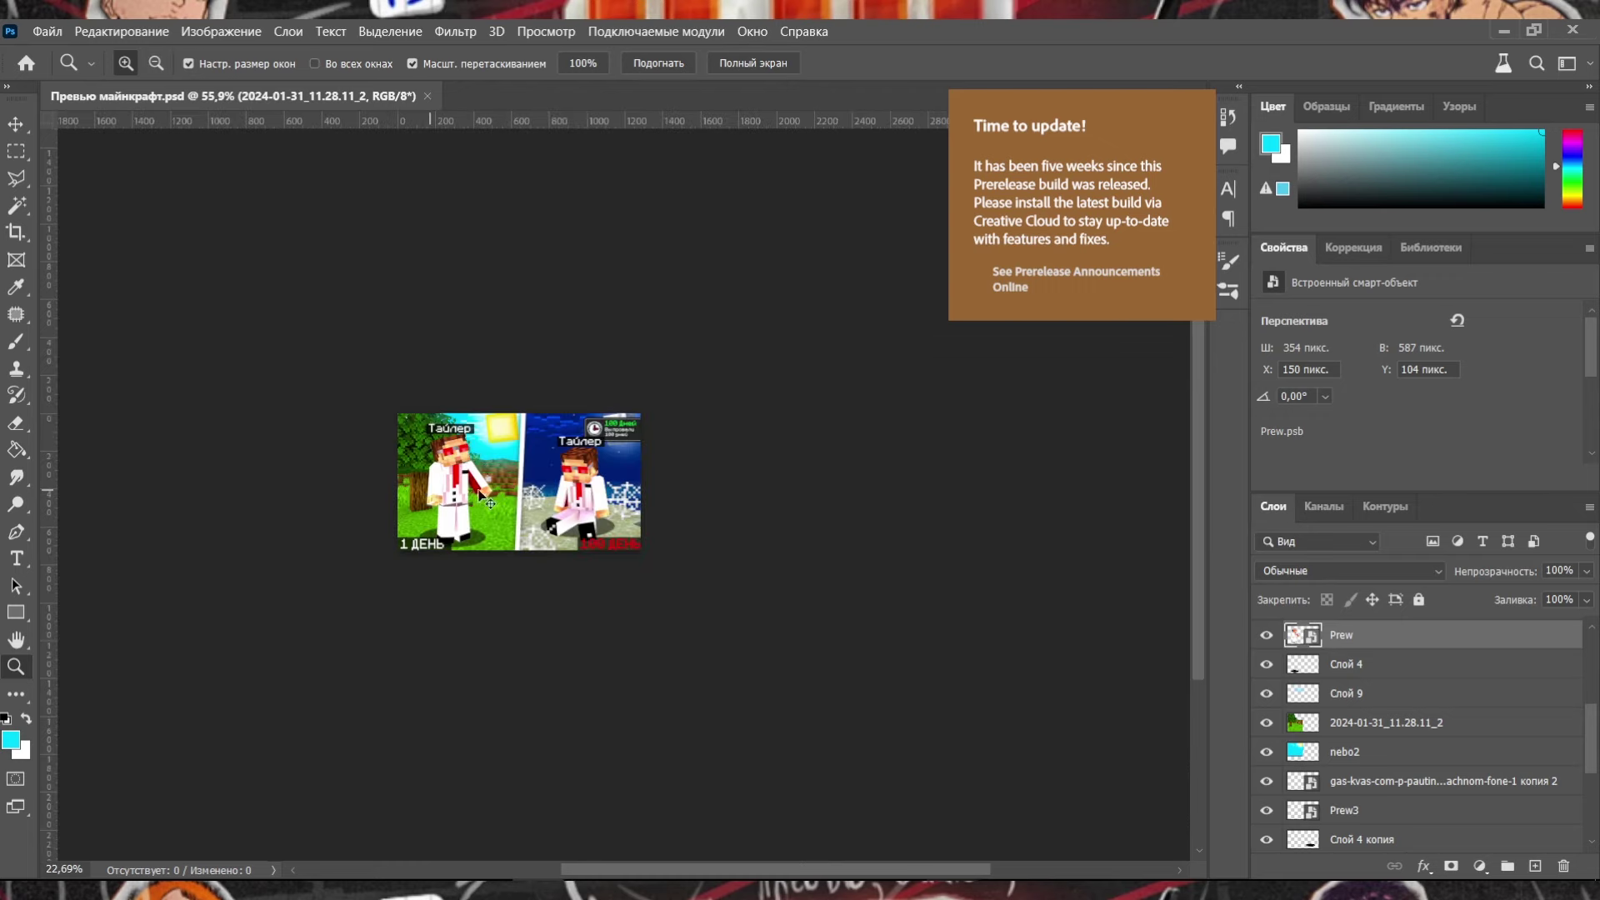
pyautogui.scroll(2, 534, 443)
pyautogui.scroll(2, 525, 475)
pyautogui.scroll(-1, 517, 500)
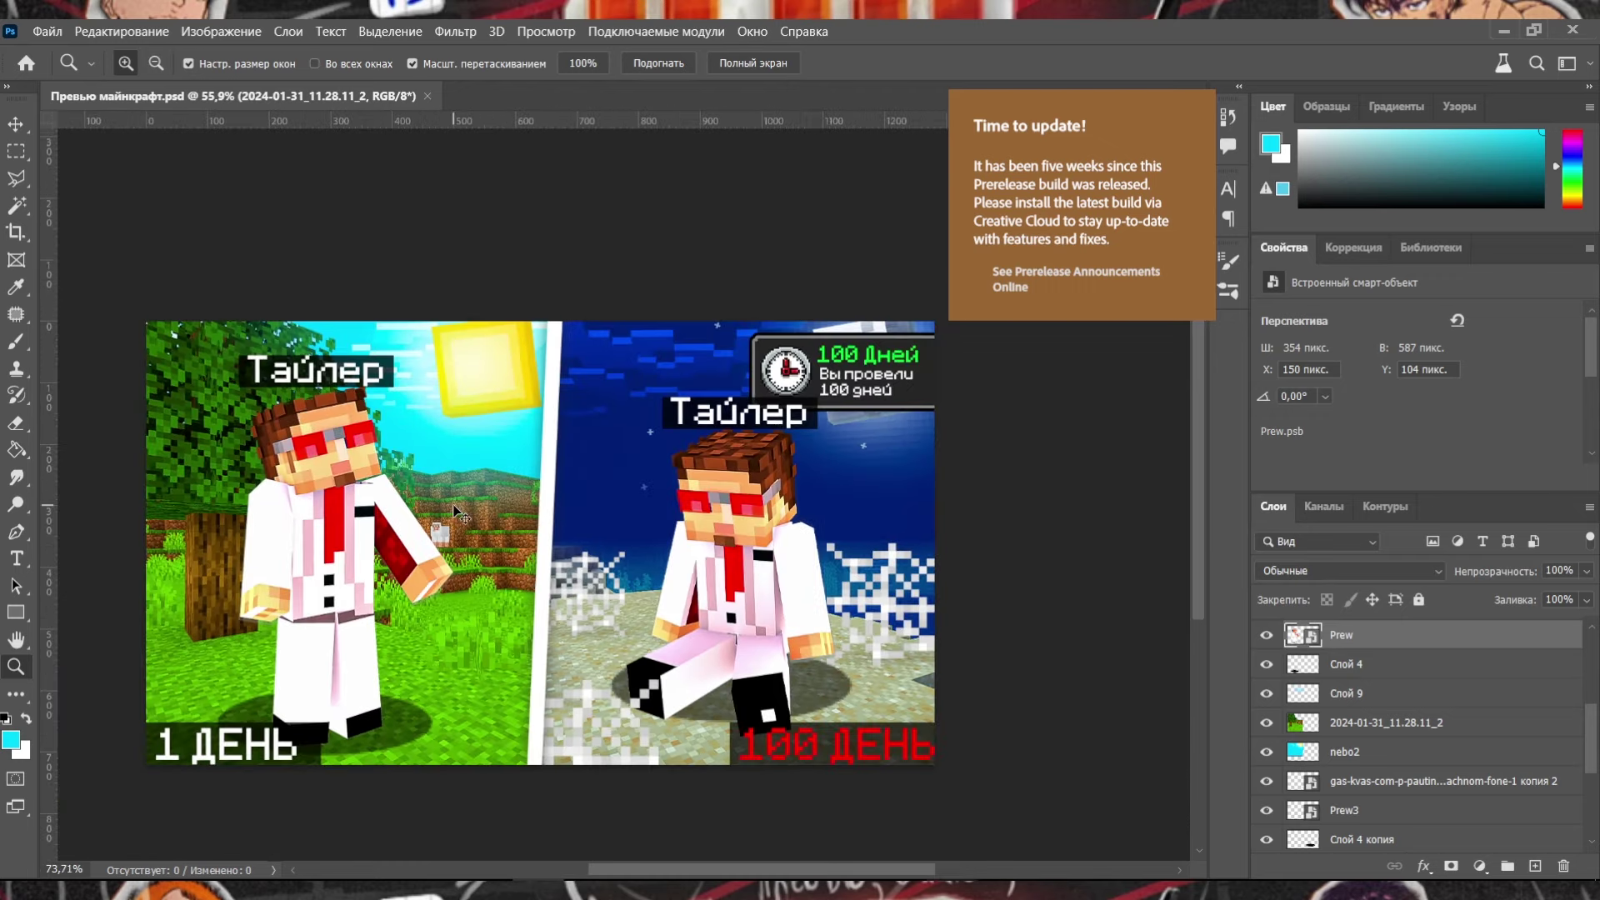
pyautogui.scroll(2, 514, 506)
pyautogui.scroll(-2, 514, 506)
pyautogui.scroll(2, 421, 514)
pyautogui.scroll(-1, 471, 500)
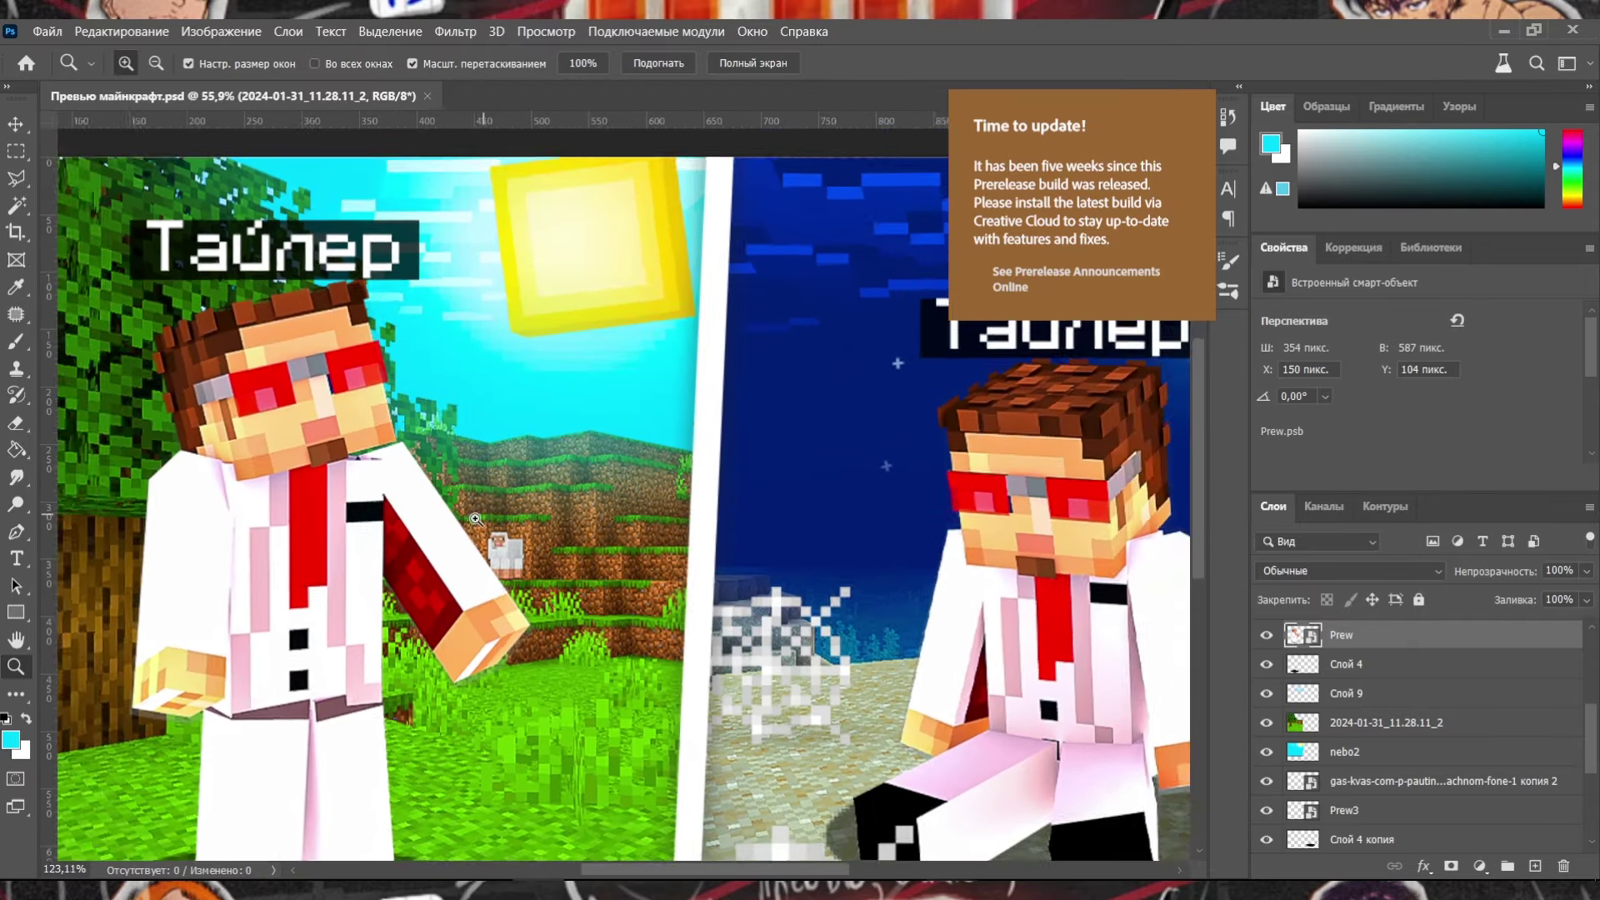
pyautogui.scroll(1, 400, 450)
pyautogui.scroll(1, 392, 396)
pyautogui.scroll(-3, 450, 404)
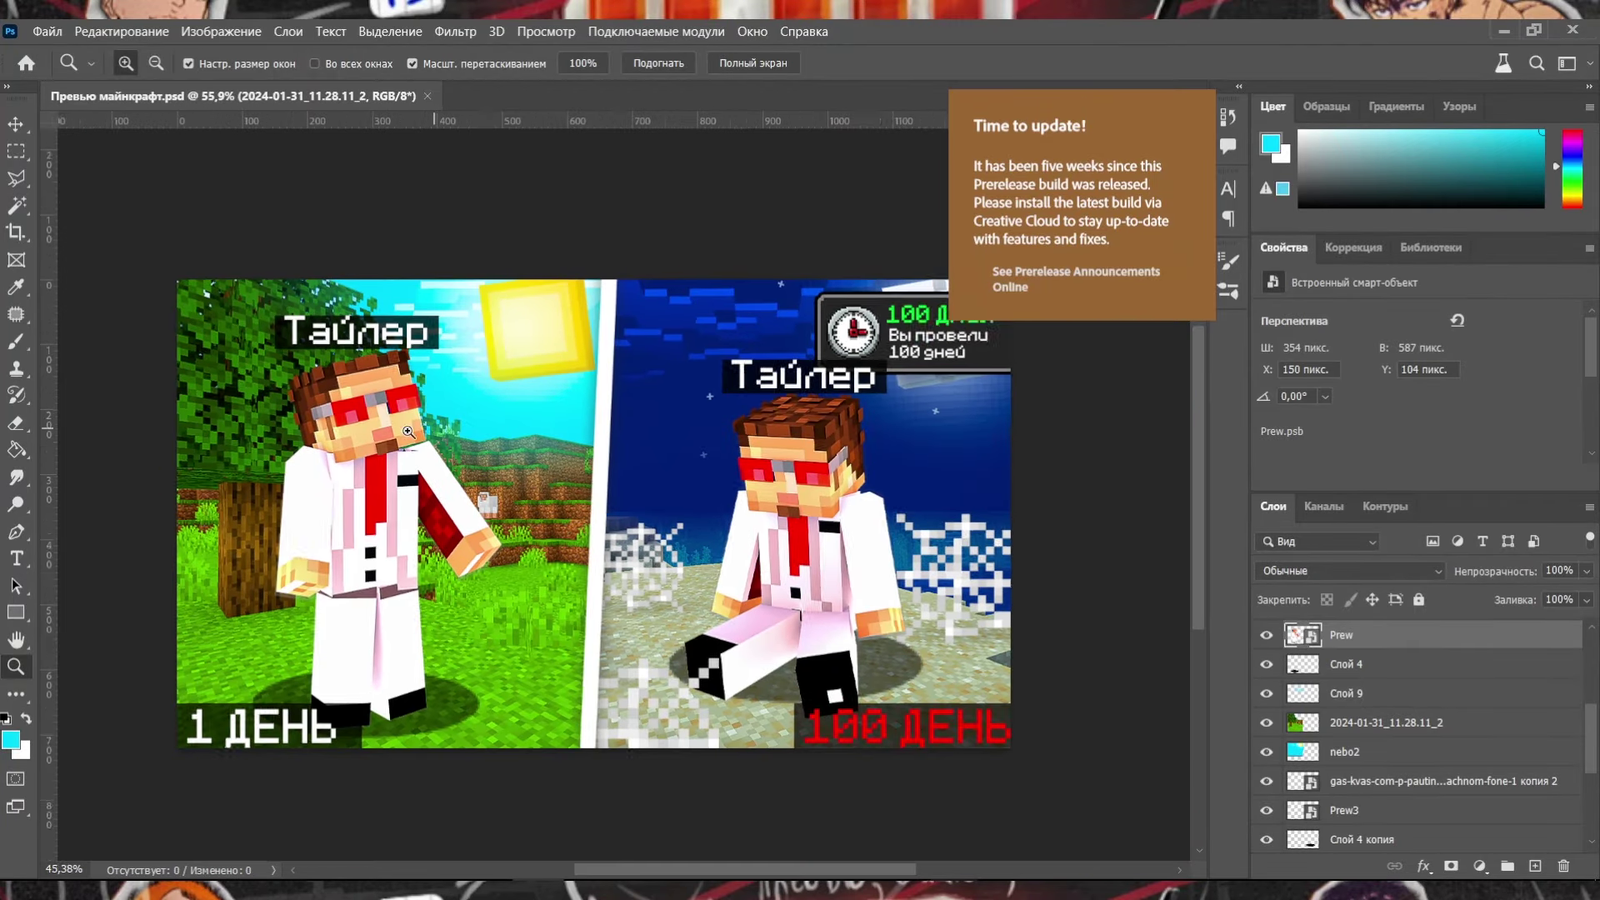
pyautogui.scroll(-2, 495, 421)
pyautogui.scroll(2, 494, 421)
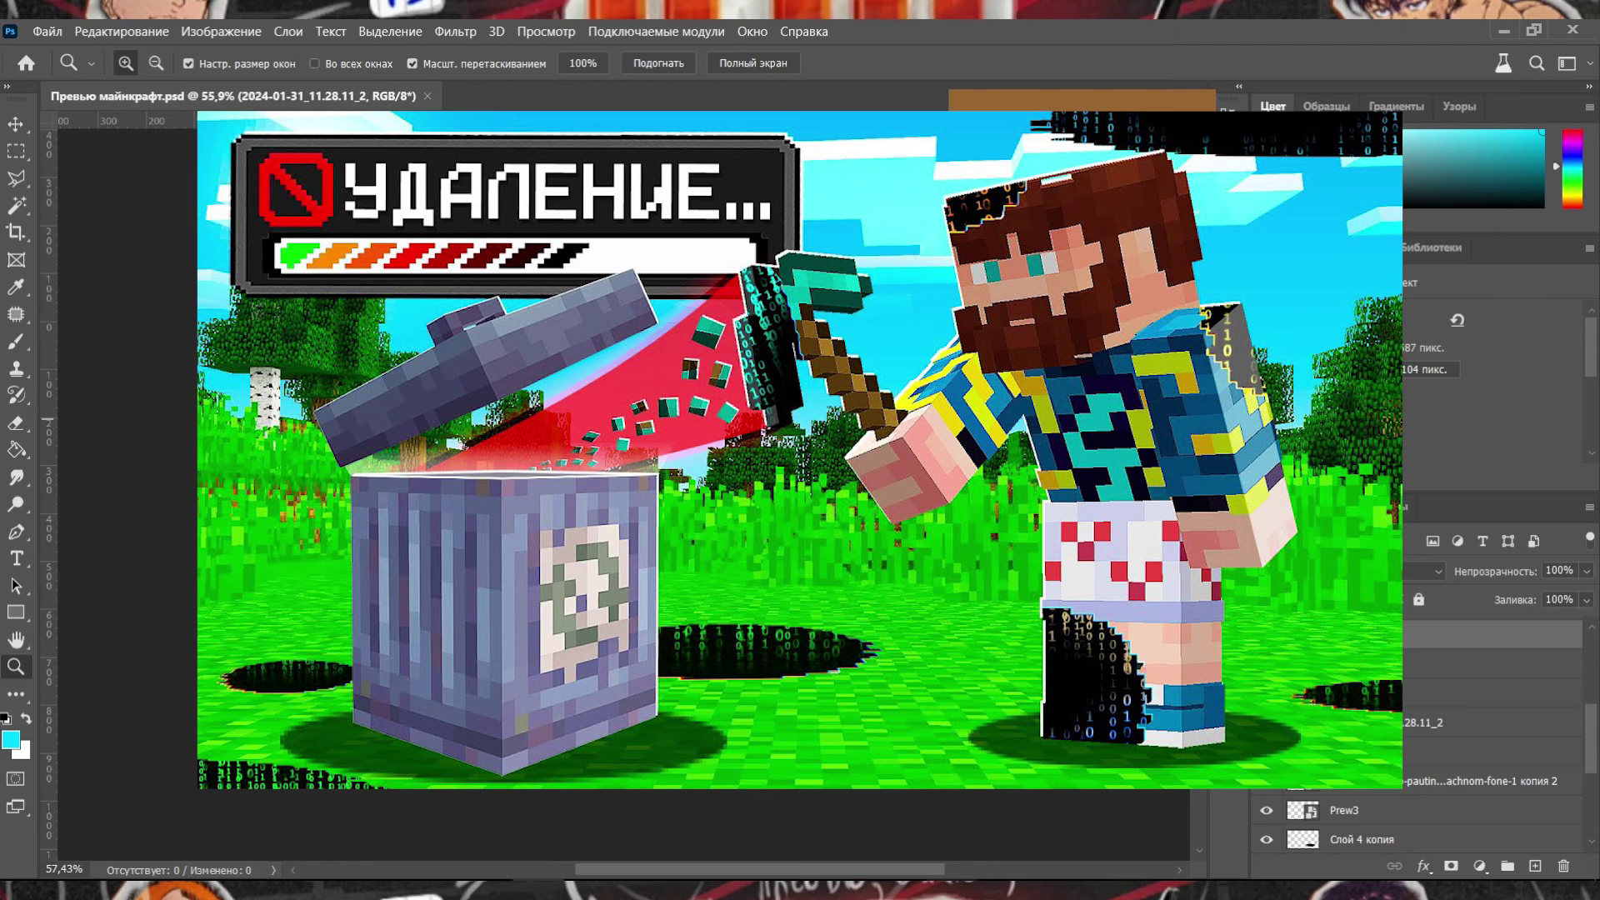
# Duplicate the Prew layer, rasterize it, and push its lightness to +100 white.
pyautogui.scroll(3, 446, 575)
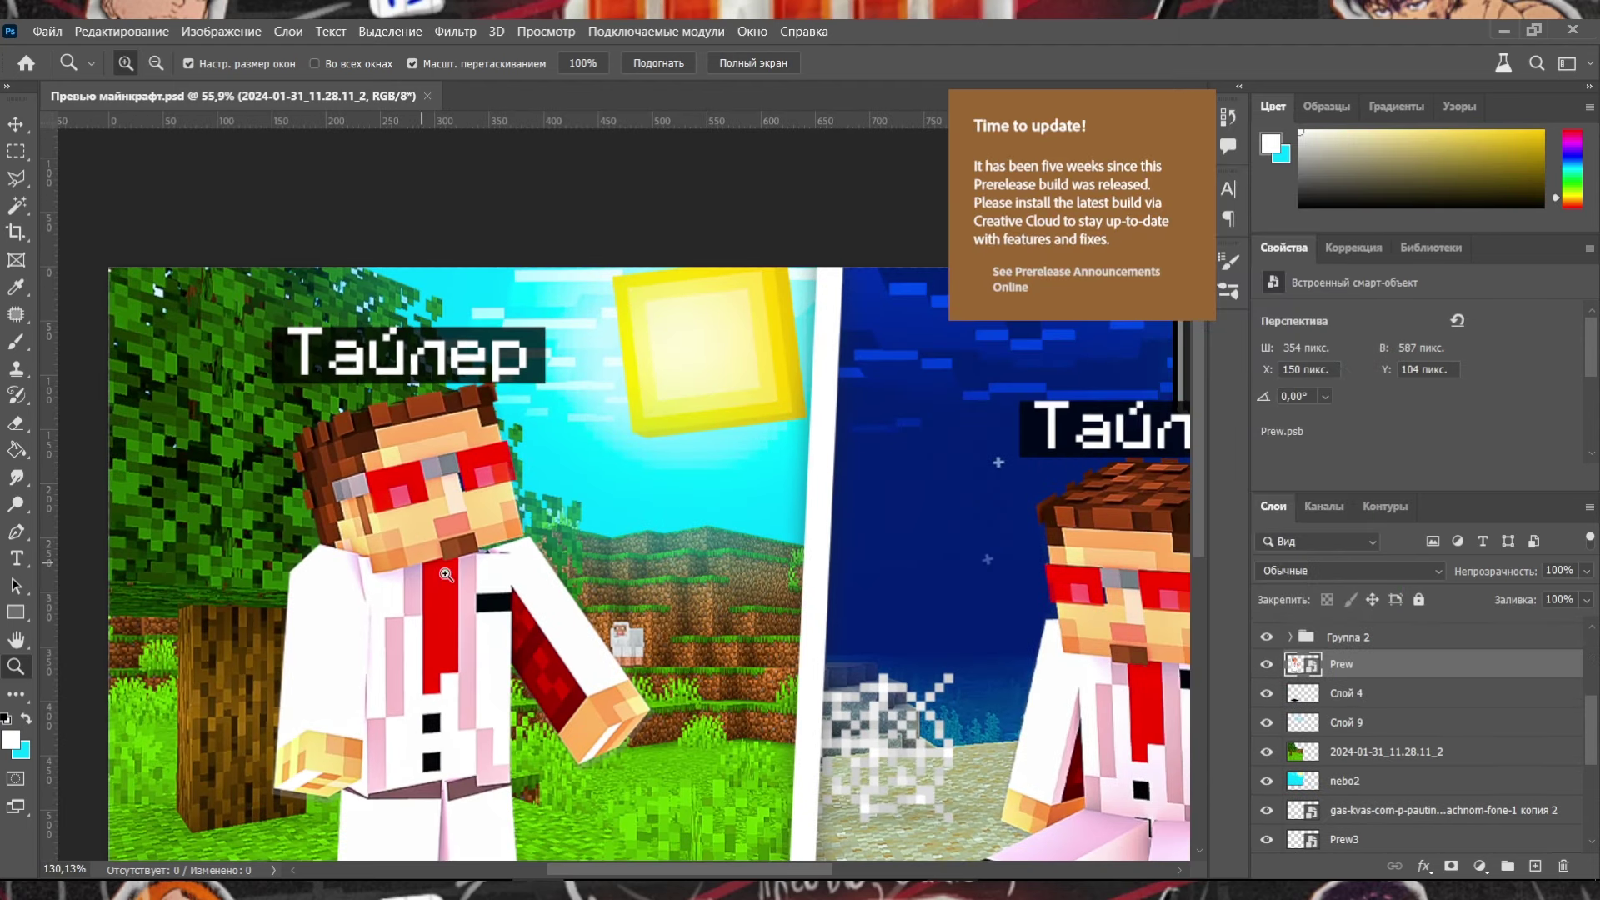
pyautogui.hotkey('ctrl', 'j')
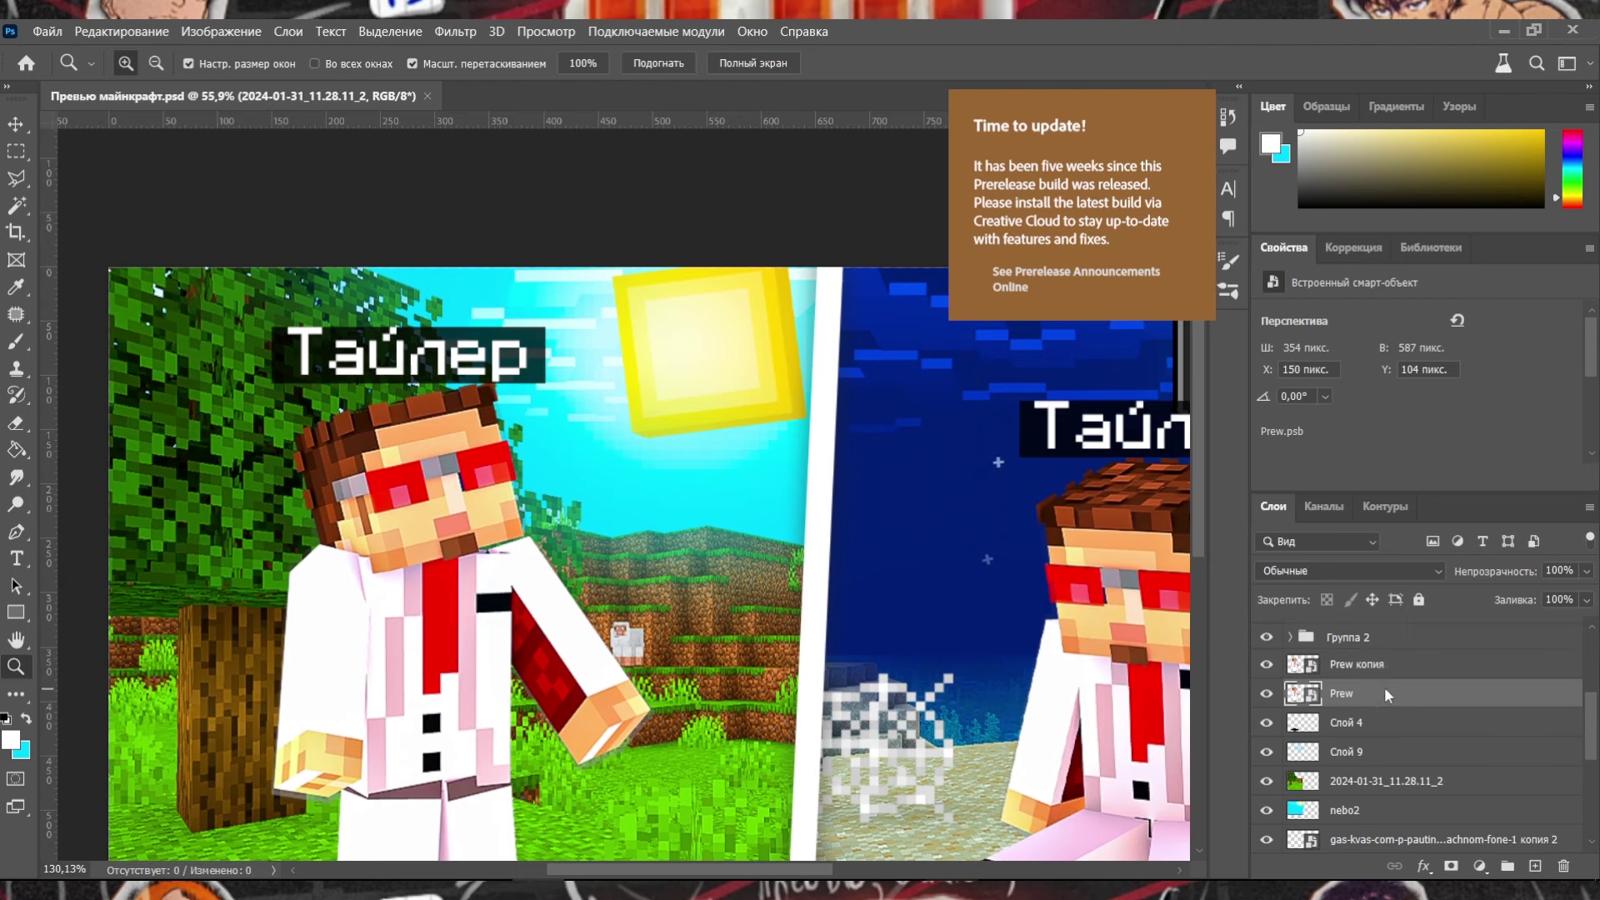
pyautogui.rightClick(1383, 686)
pyautogui.click(1066, 430)
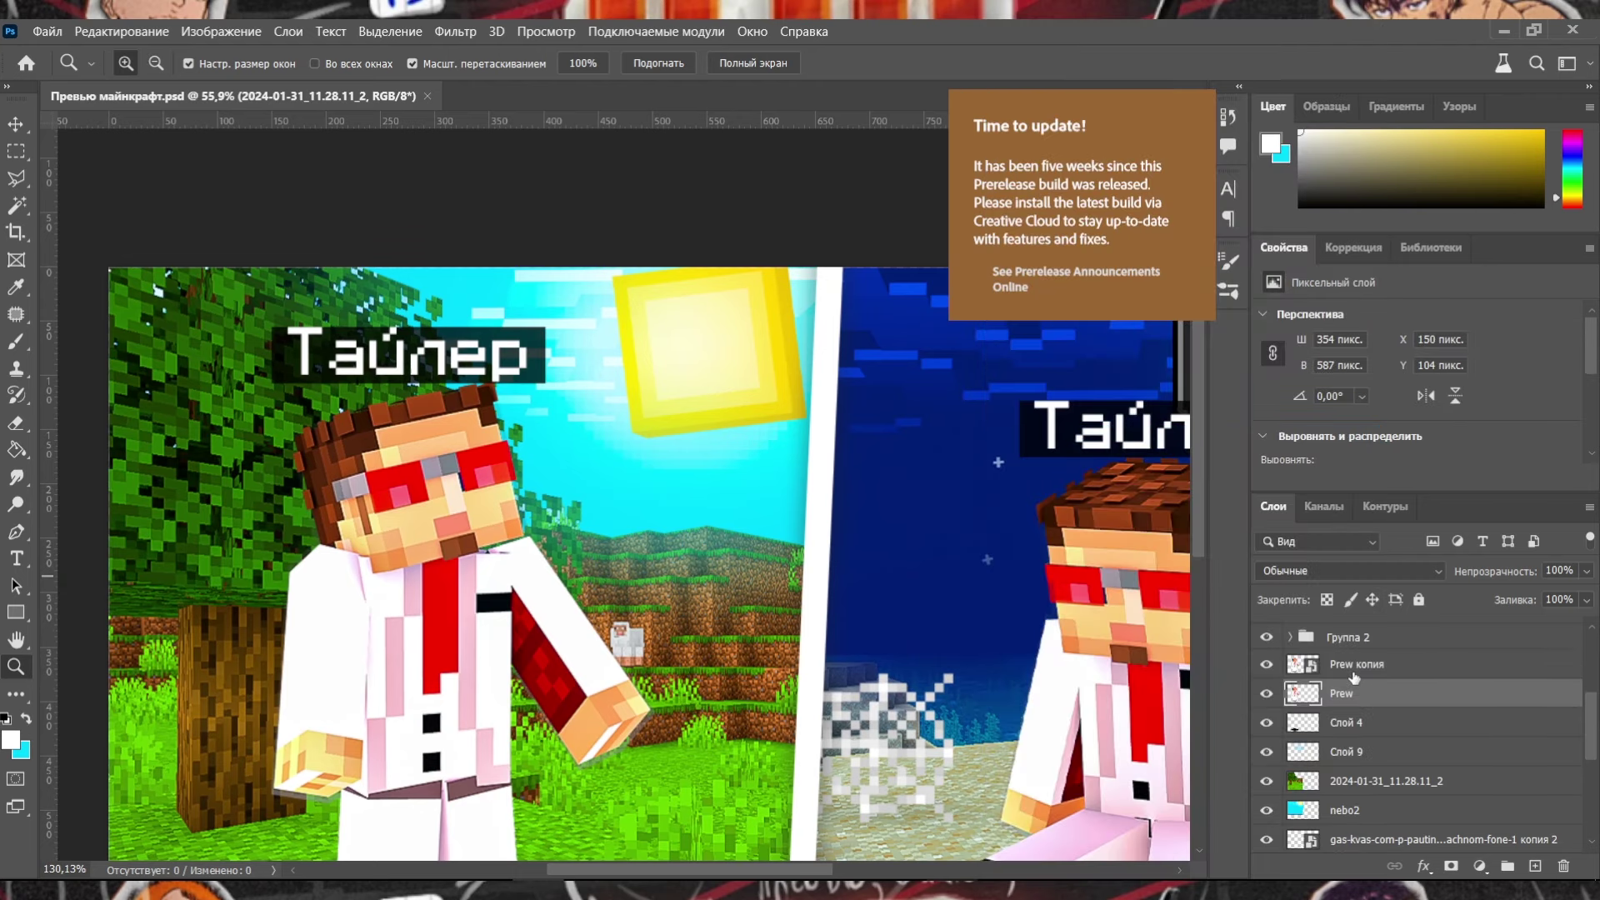
pyautogui.hotkey('ctrl', 'u')
pyautogui.moveTo(1075, 702); pyautogui.dragTo(1178, 703)
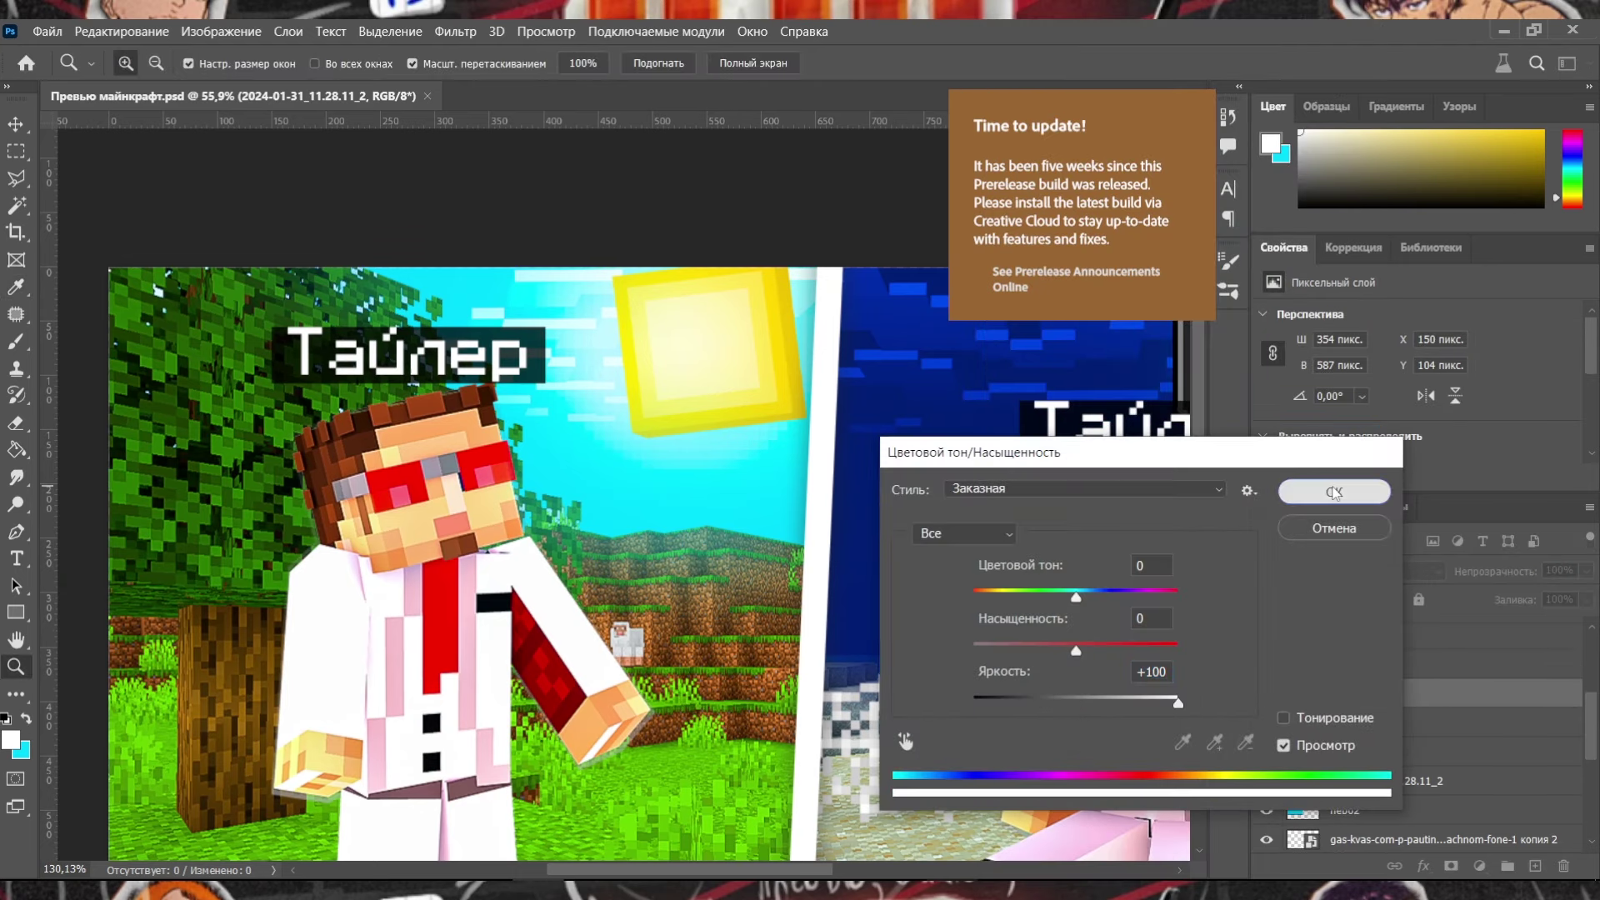
pyautogui.click(1334, 493)
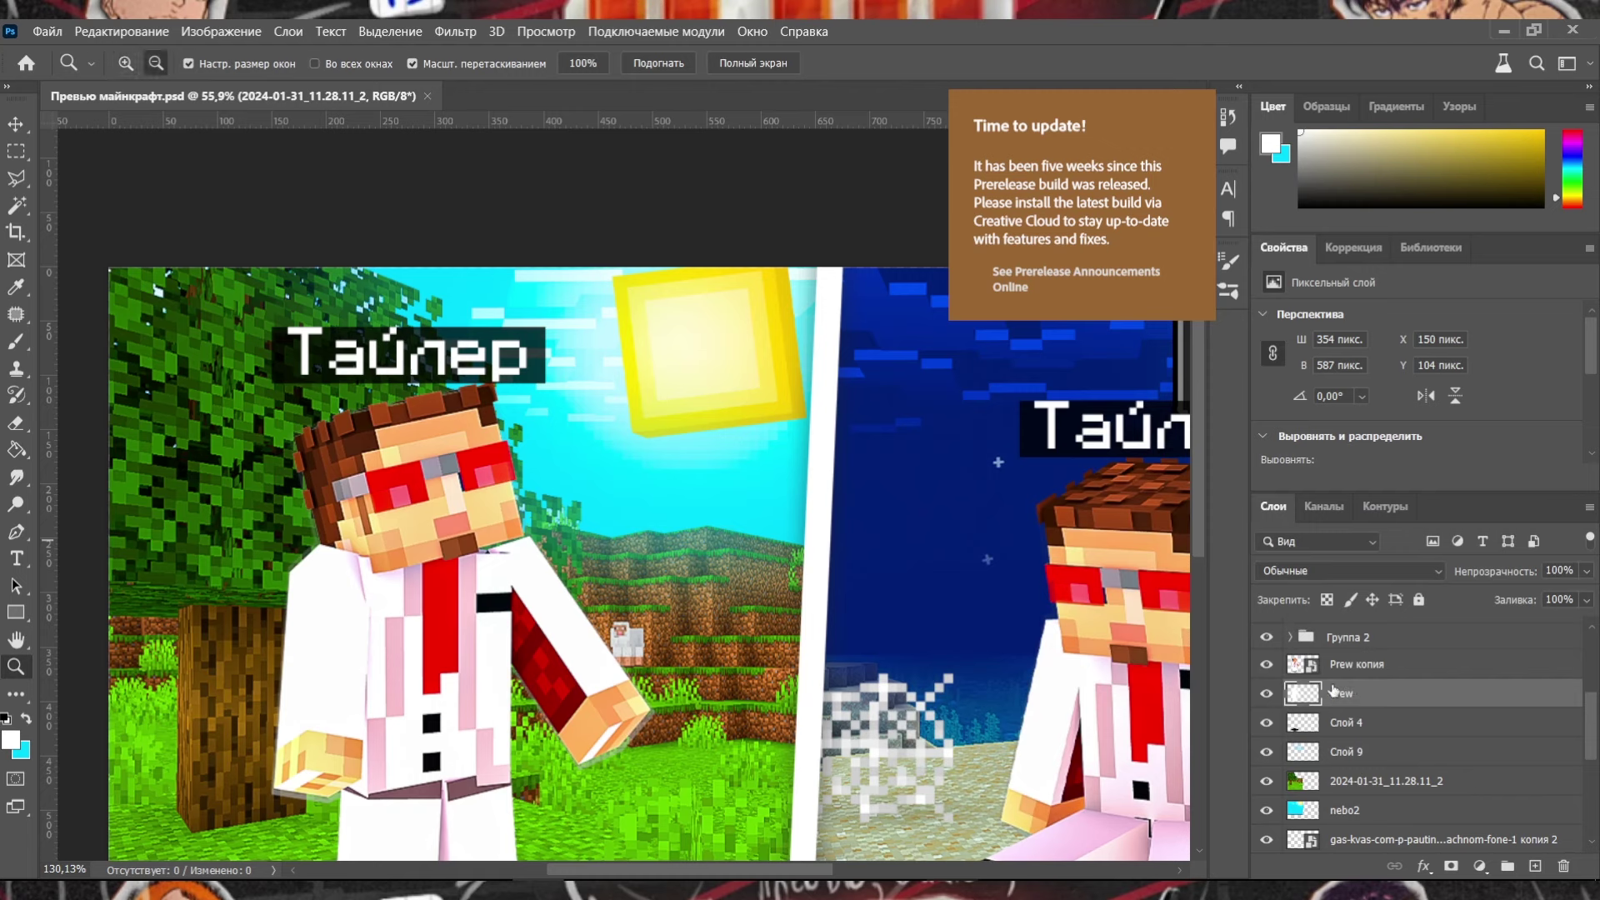
# Nudge the Prew копия layer one pixel left and one pixel down.
pyautogui.click(1433, 667)
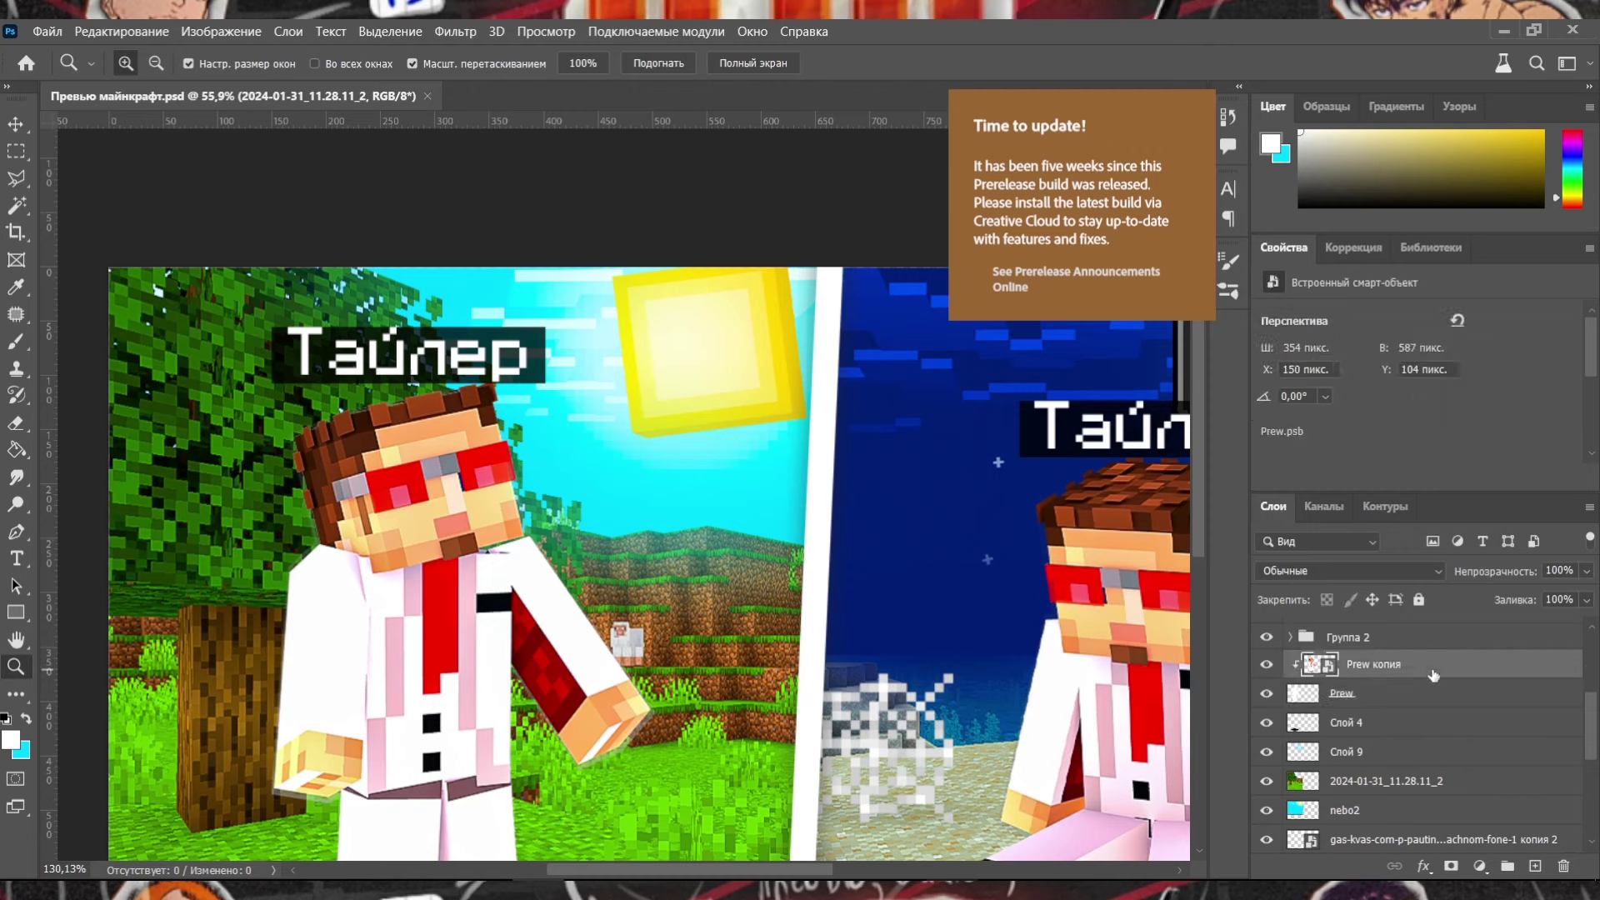
pyautogui.hotkey('ctrl', 't')
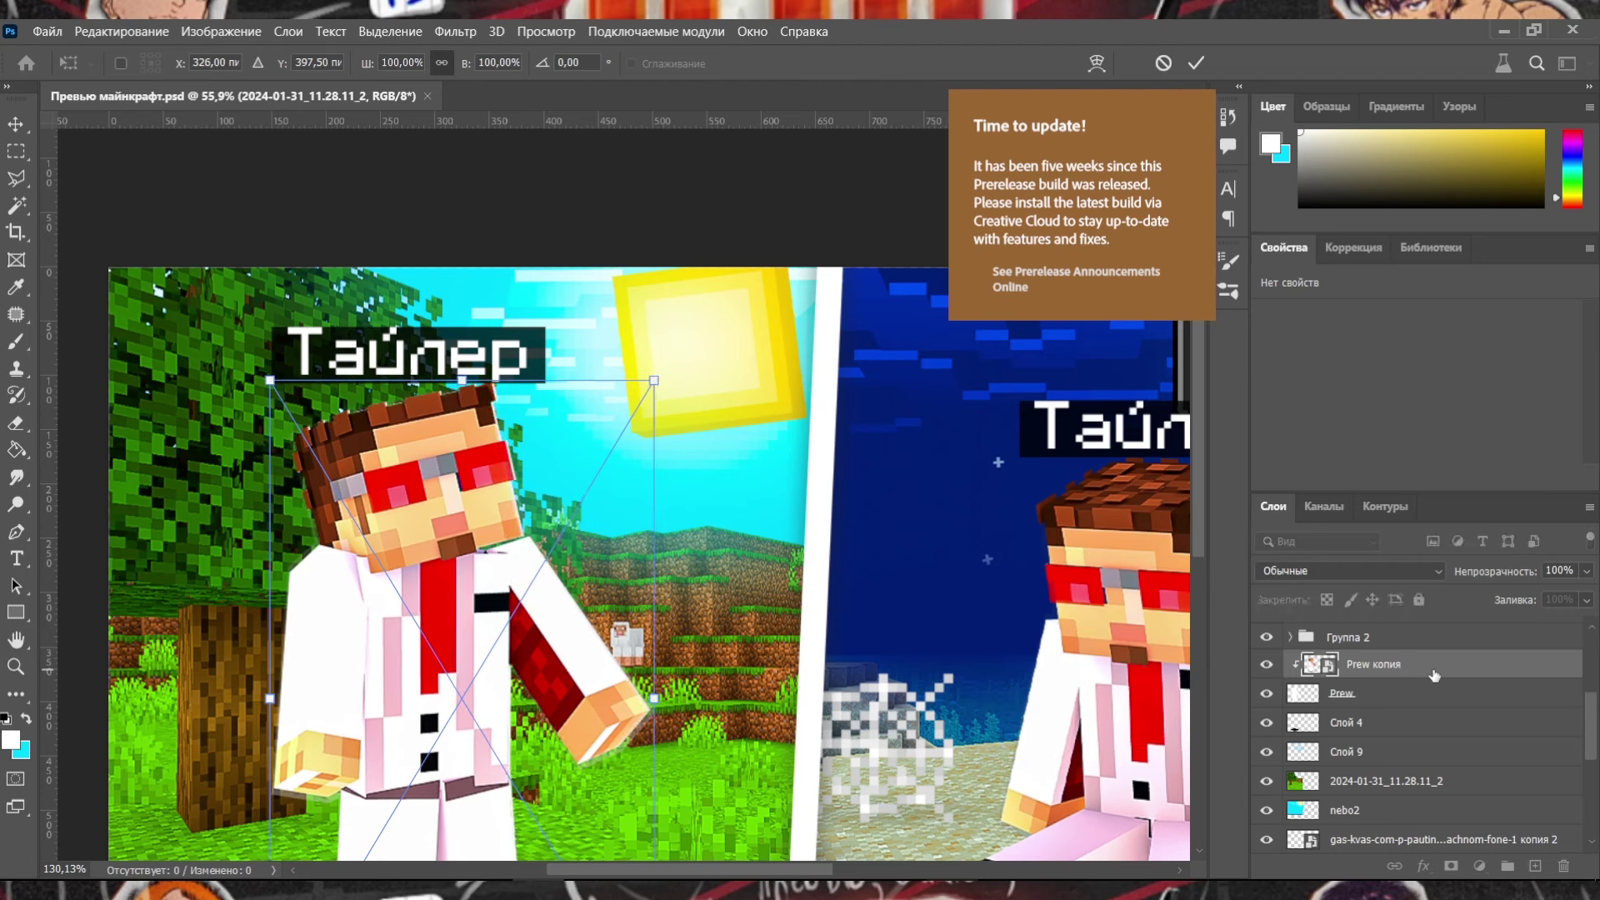
pyautogui.press('Left')
pyautogui.press('Down')
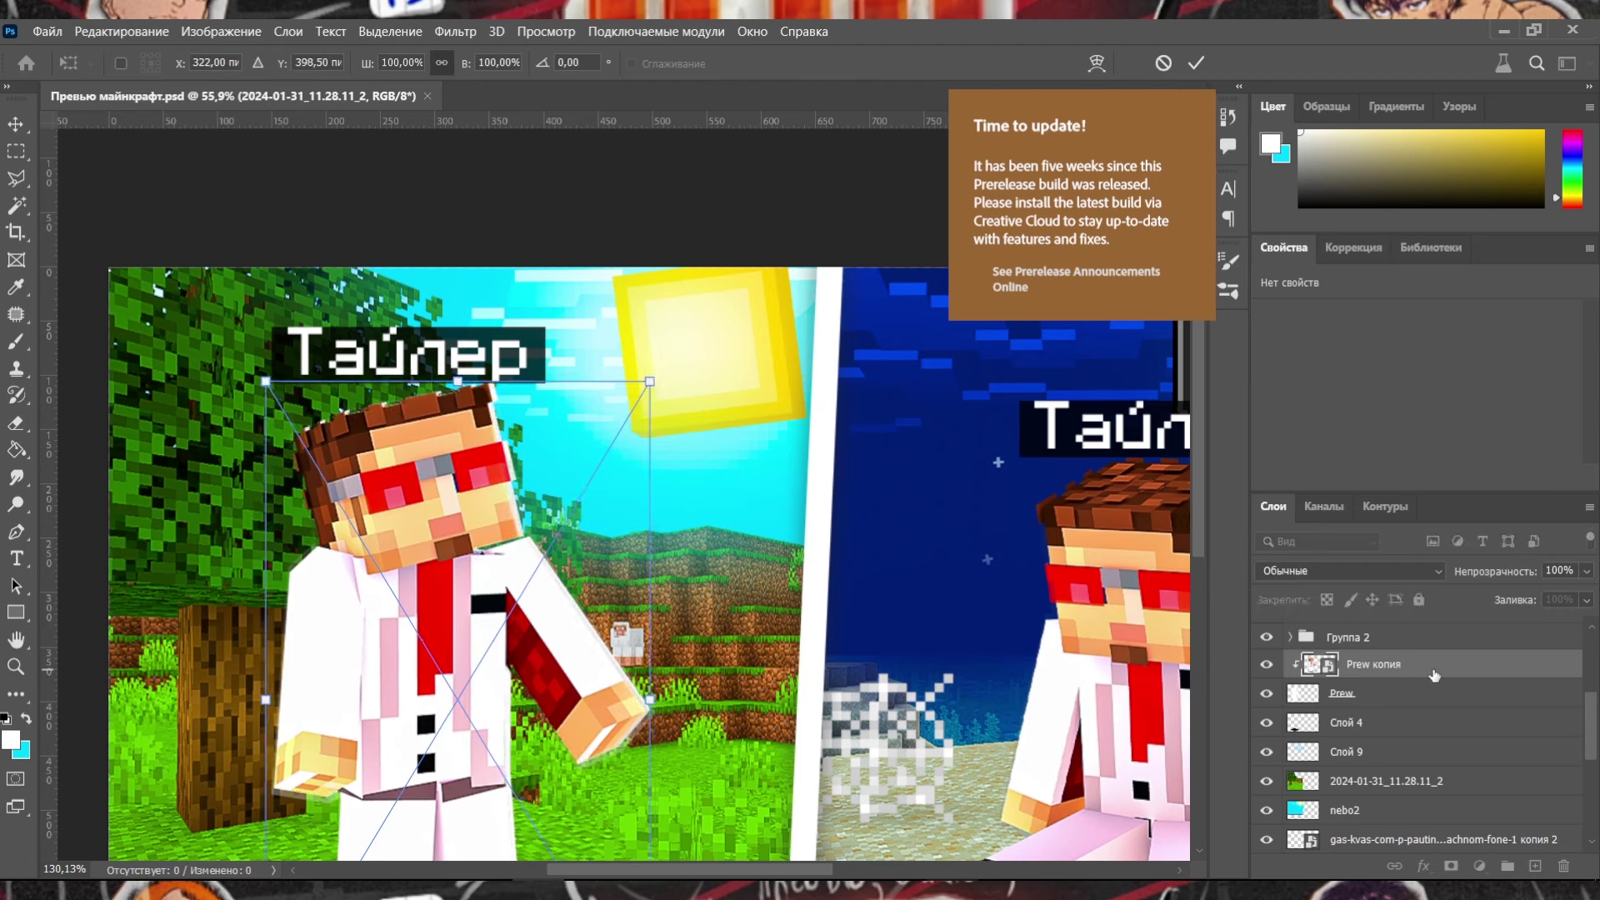
pyautogui.press('Return')
pyautogui.press('z')
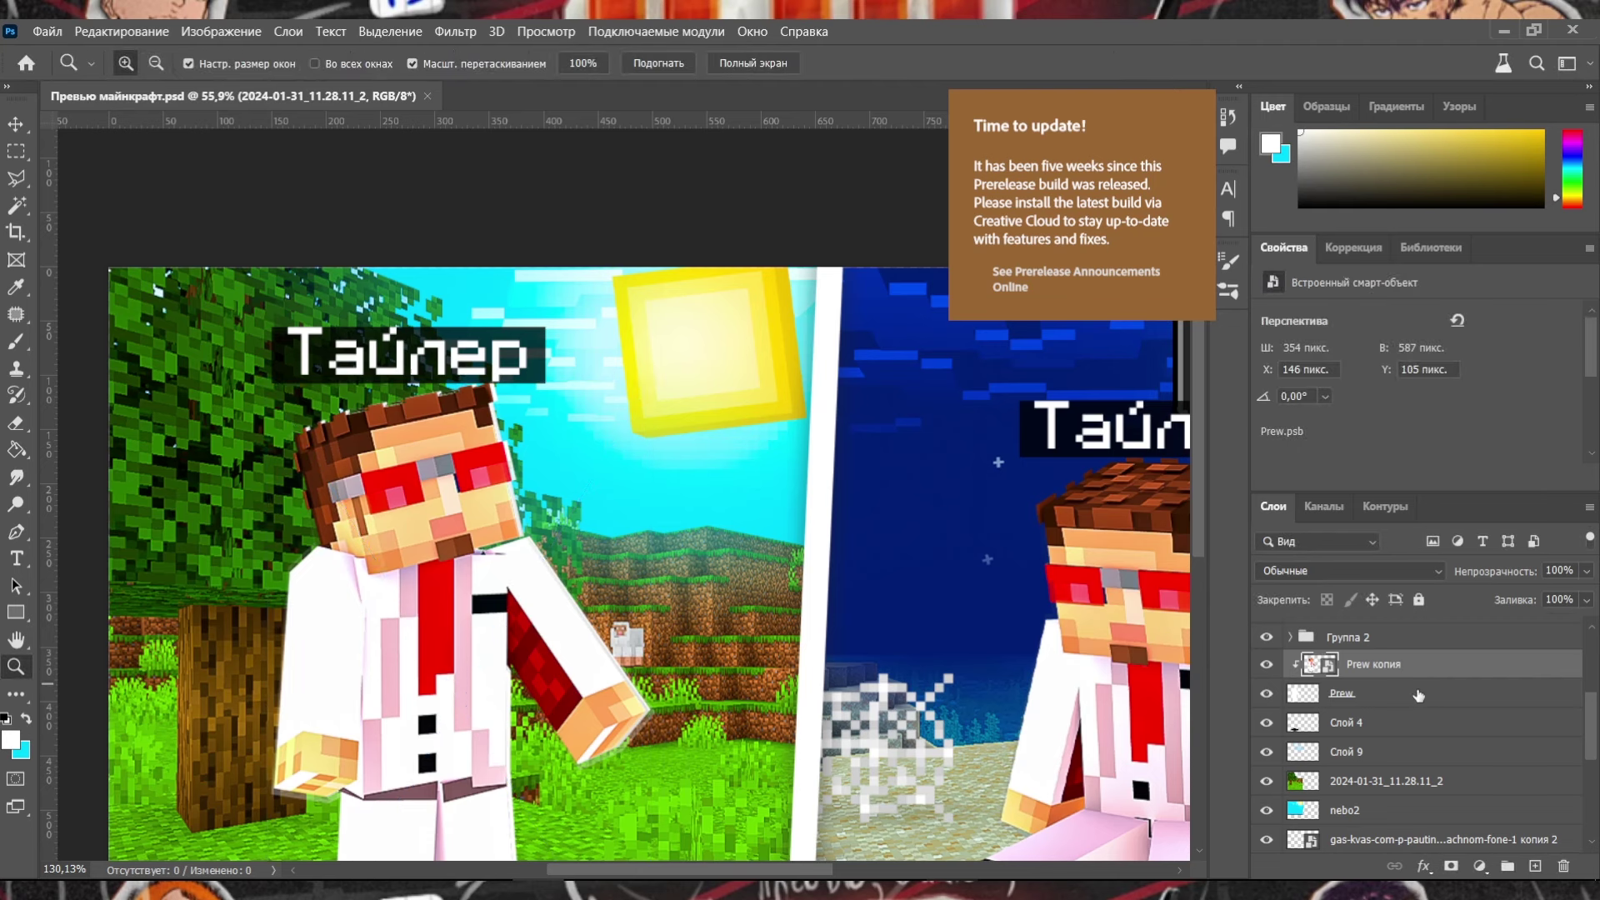
# Revisit the whitened Prew layer's Hue/Saturation settings.
pyautogui.click(1420, 707)
pyautogui.hotkey('ctrl', 'u')
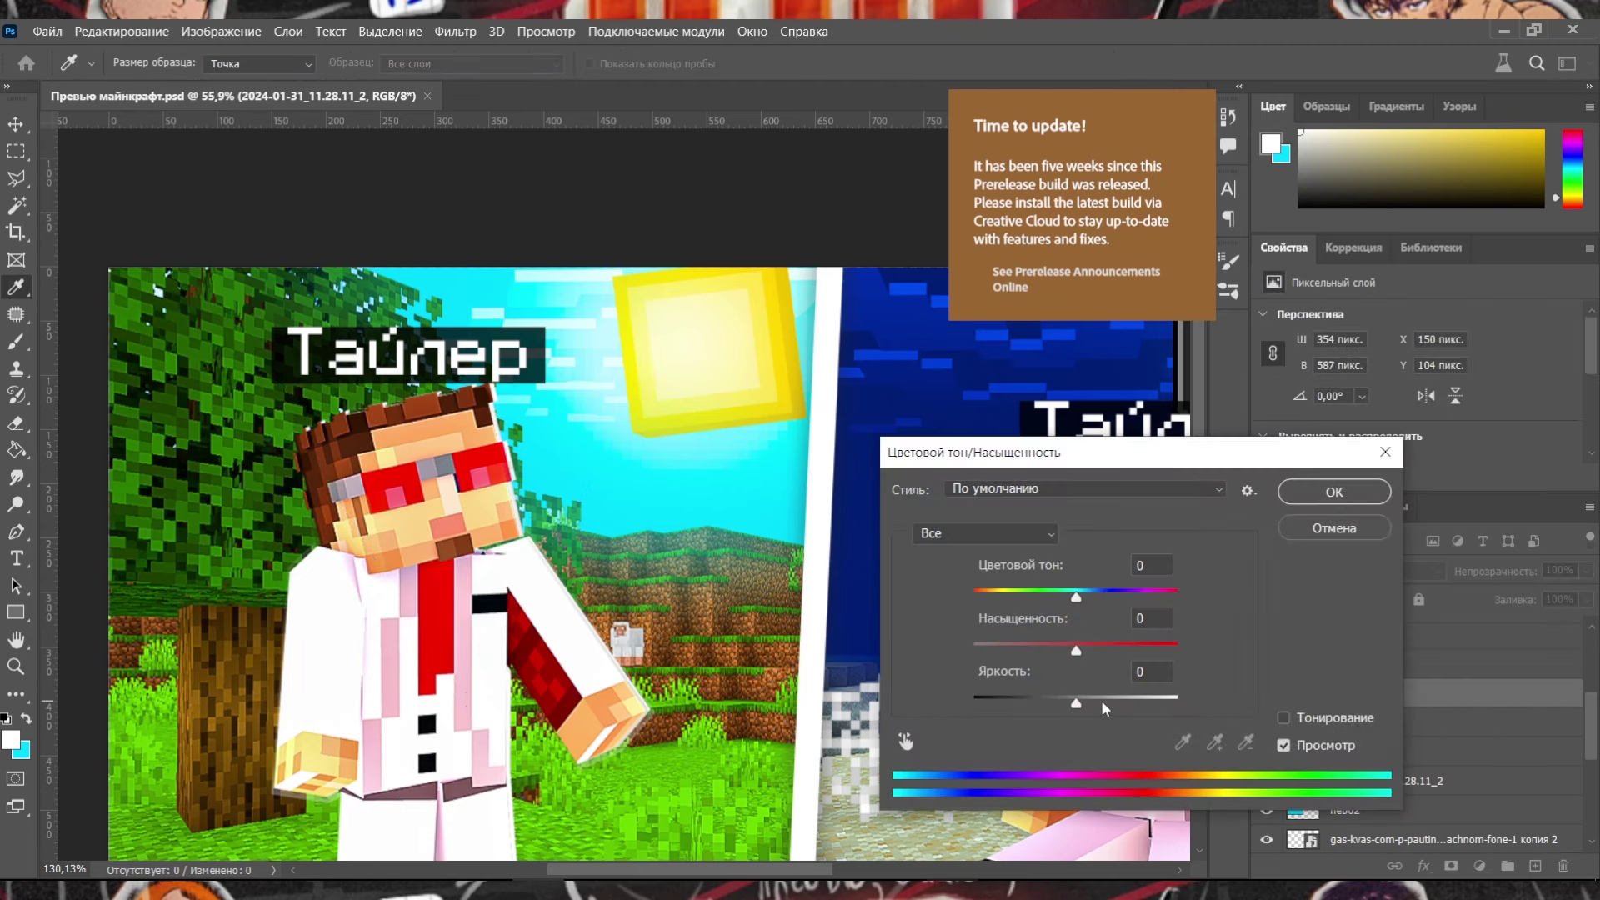
pyautogui.scroll(-2, 1355, 729)
pyautogui.scroll(-2, 1355, 729)
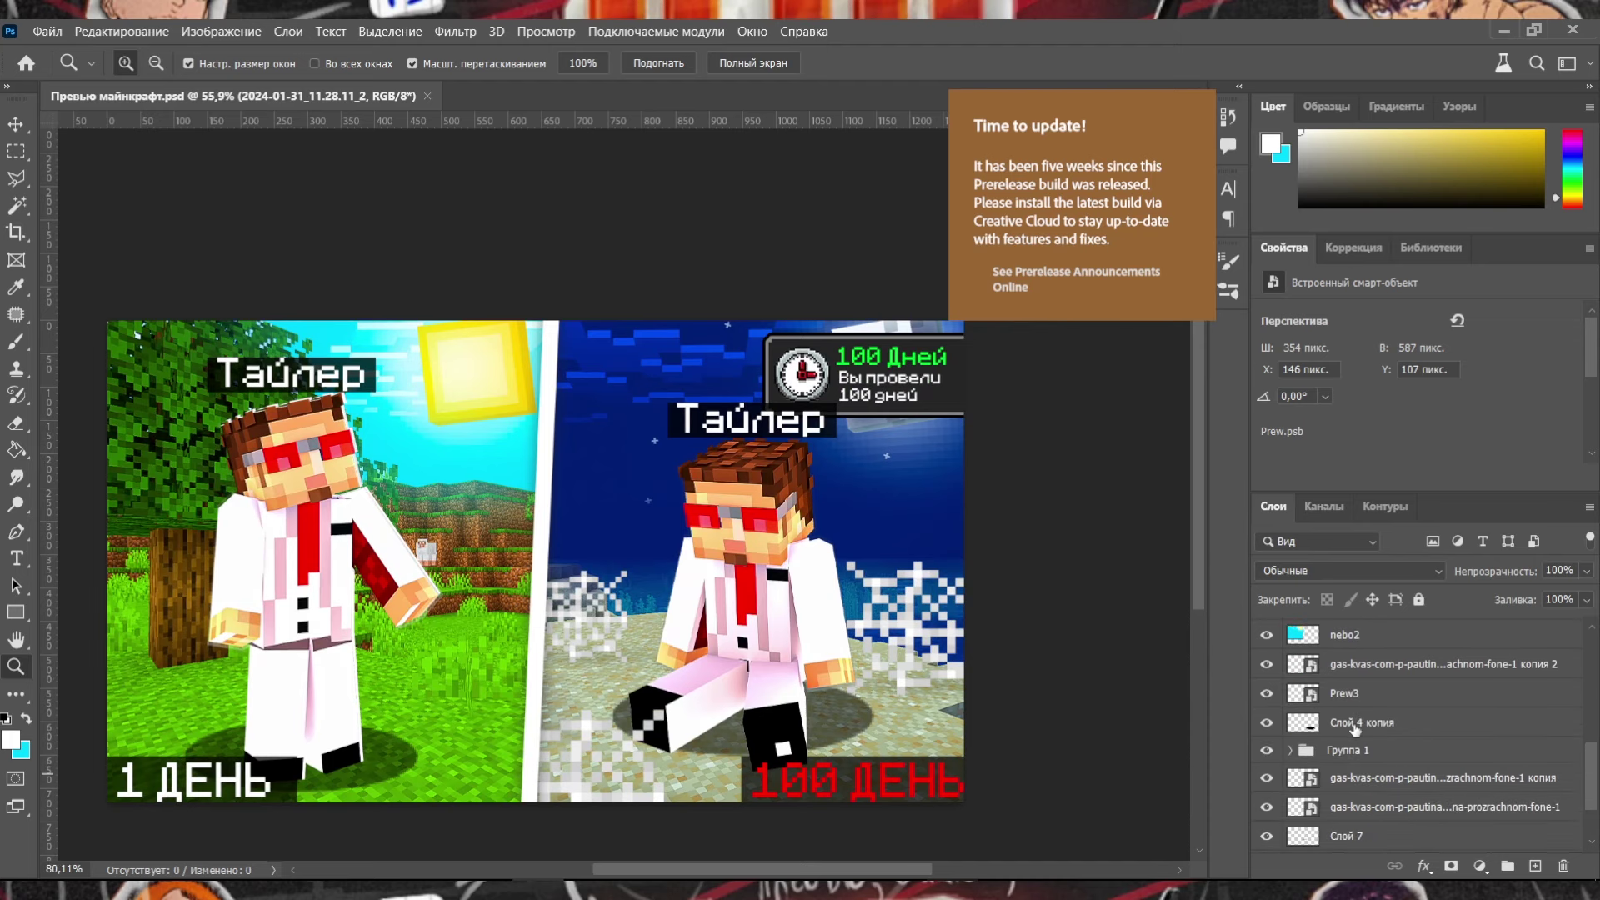
# Rasterize the night-side character layer, nudge it down 2 px, and zoom out.
pyautogui.rightClick(1356, 721)
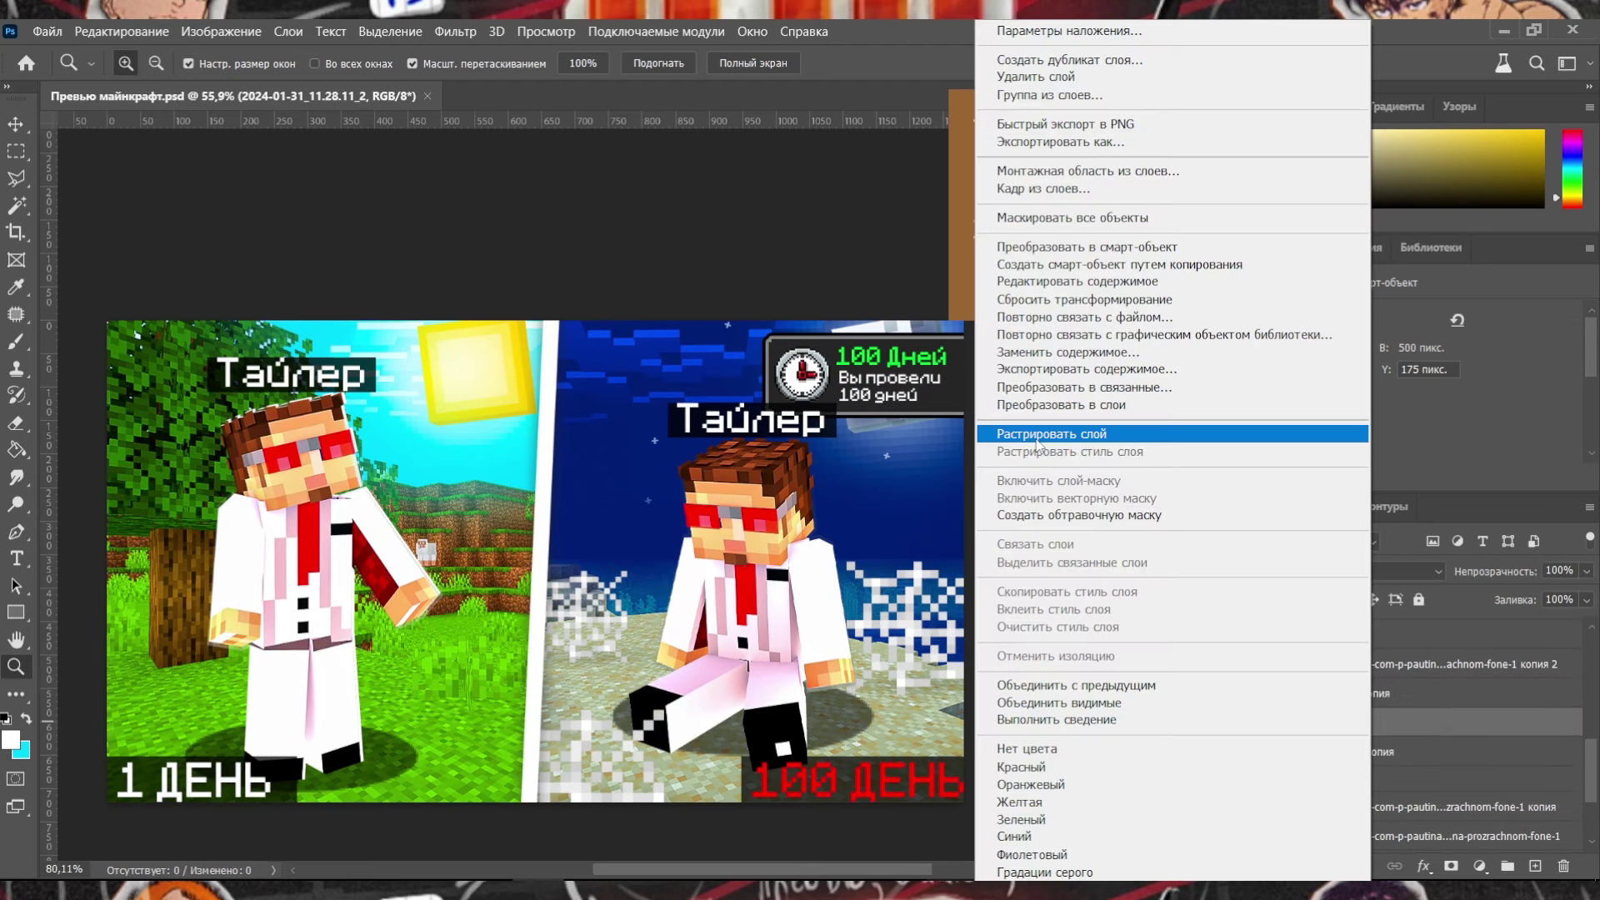
pyautogui.click(1037, 433)
pyautogui.hotkey('ctrl', 't')
pyautogui.scroll(2, 889, 548)
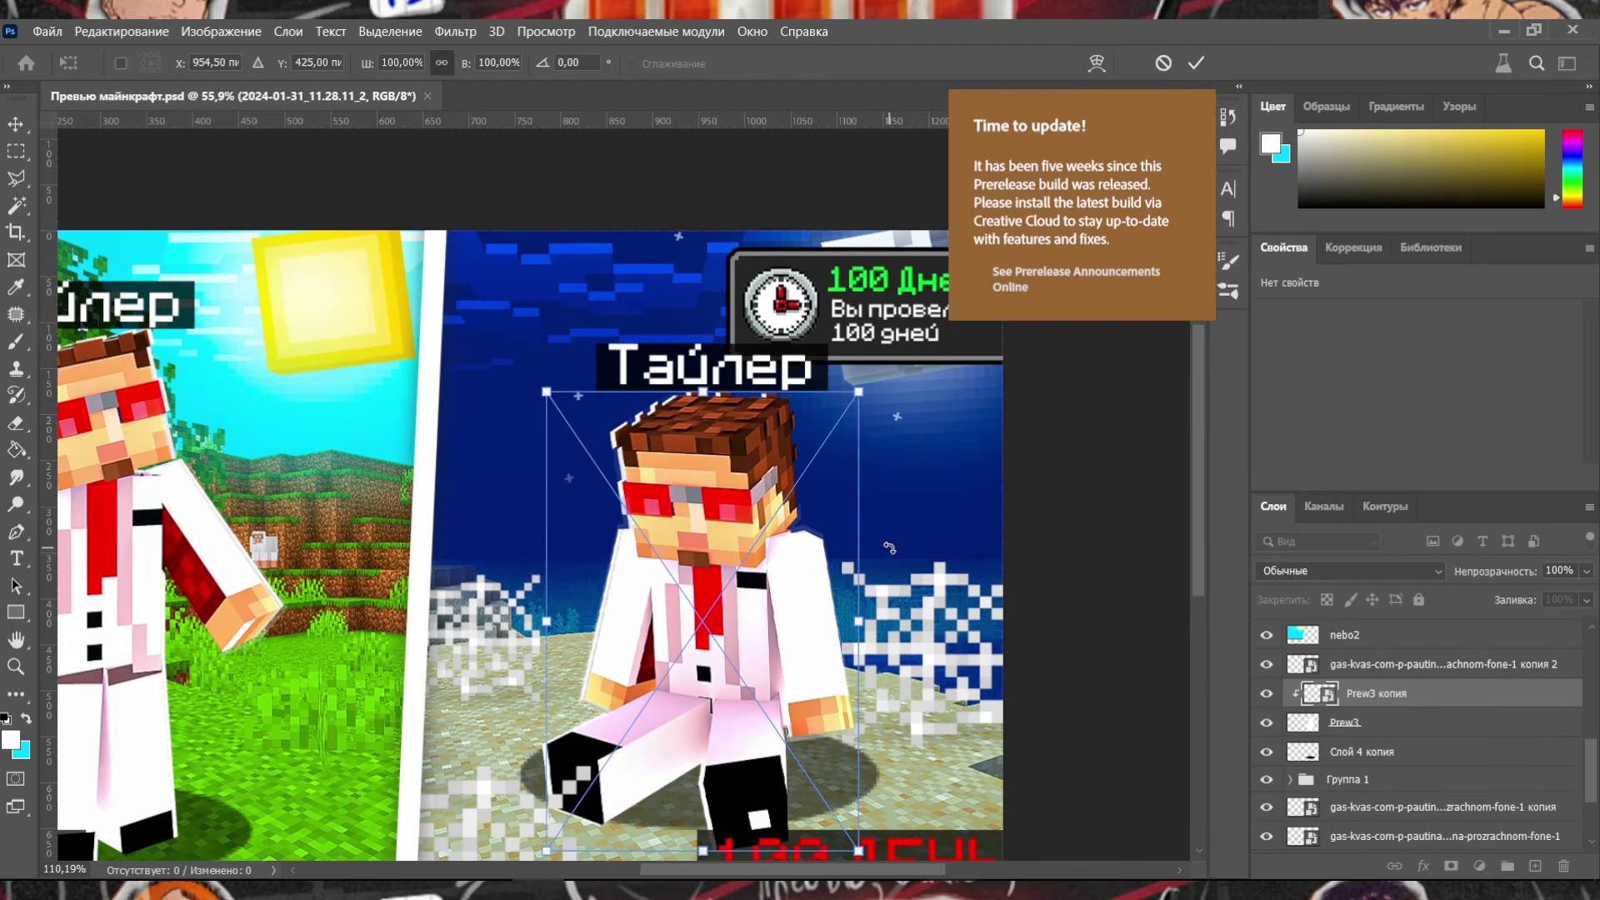
pyautogui.press('Down')
pyautogui.press('Down')
pyautogui.press('Return')
pyautogui.press('z')
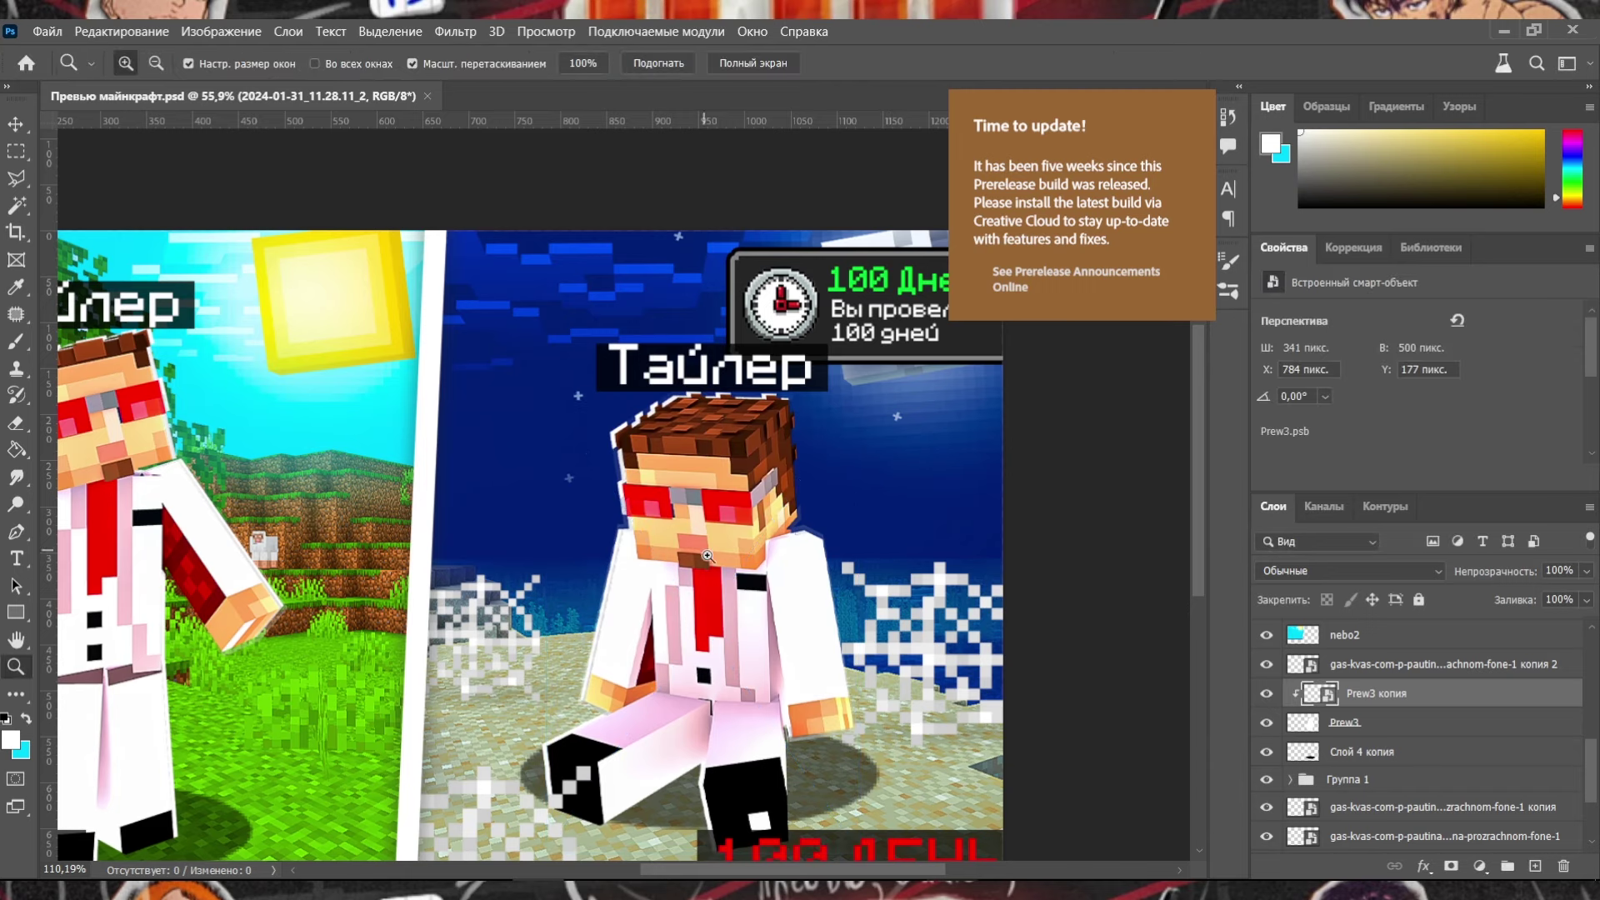
pyautogui.moveTo(616, 505)
pyautogui.mouseDown()
pyautogui.moveTo(552, 511)
pyautogui.moveTo(626, 491)
pyautogui.mouseUp()
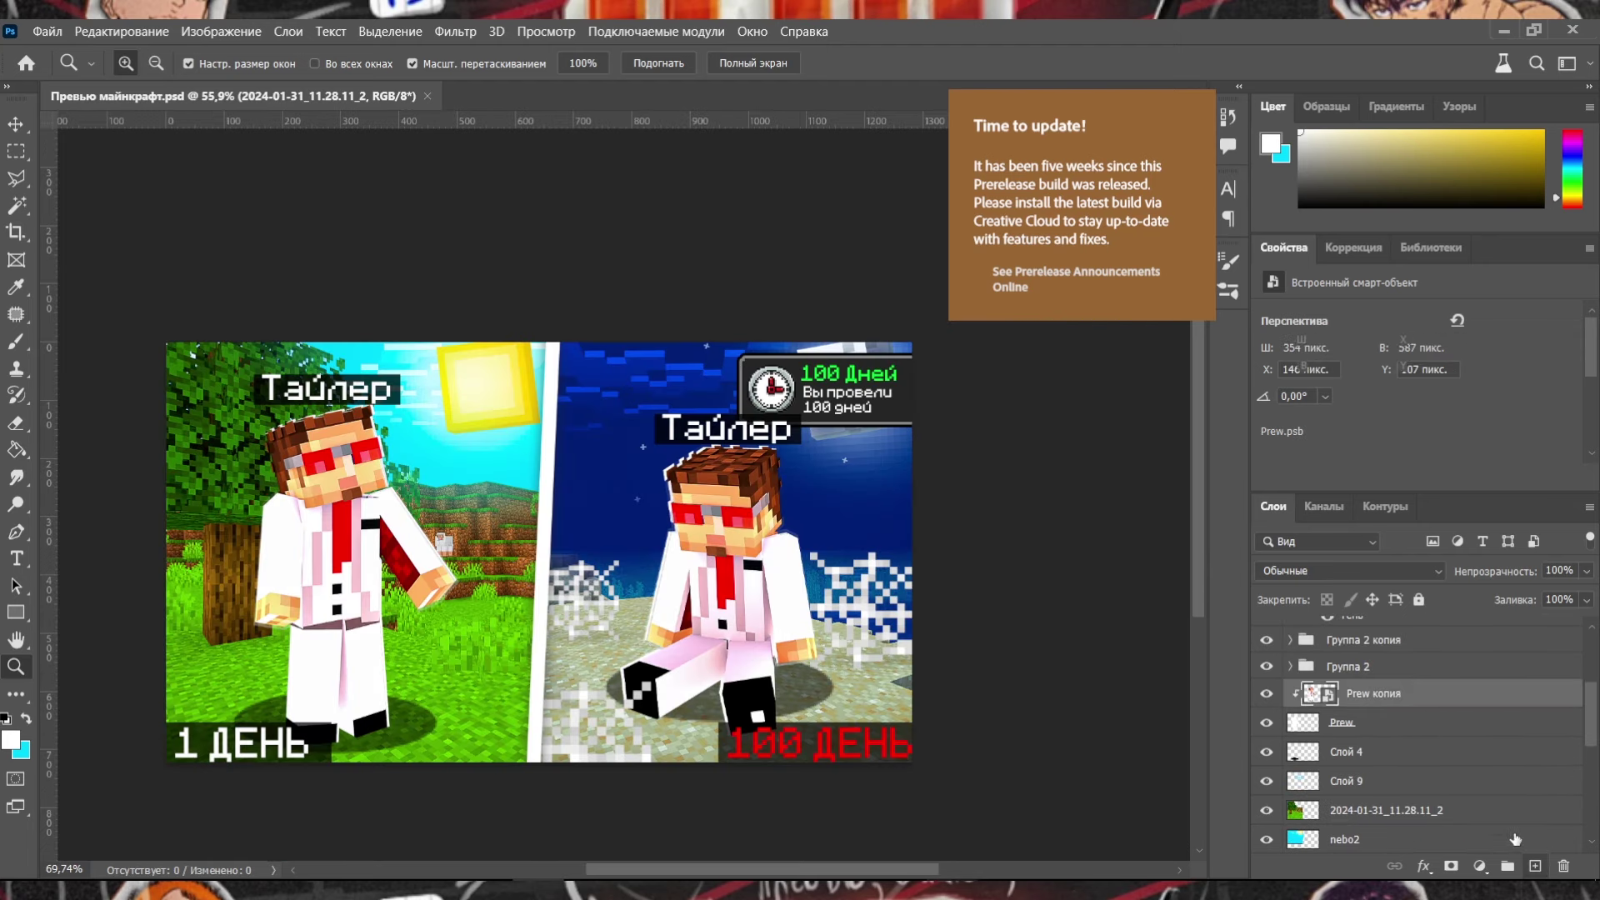
# Add a new empty layer above Prew копия and choose a soft round brush tip.
pyautogui.hotkey('ctrl', 'shift', 'alt', 'n')
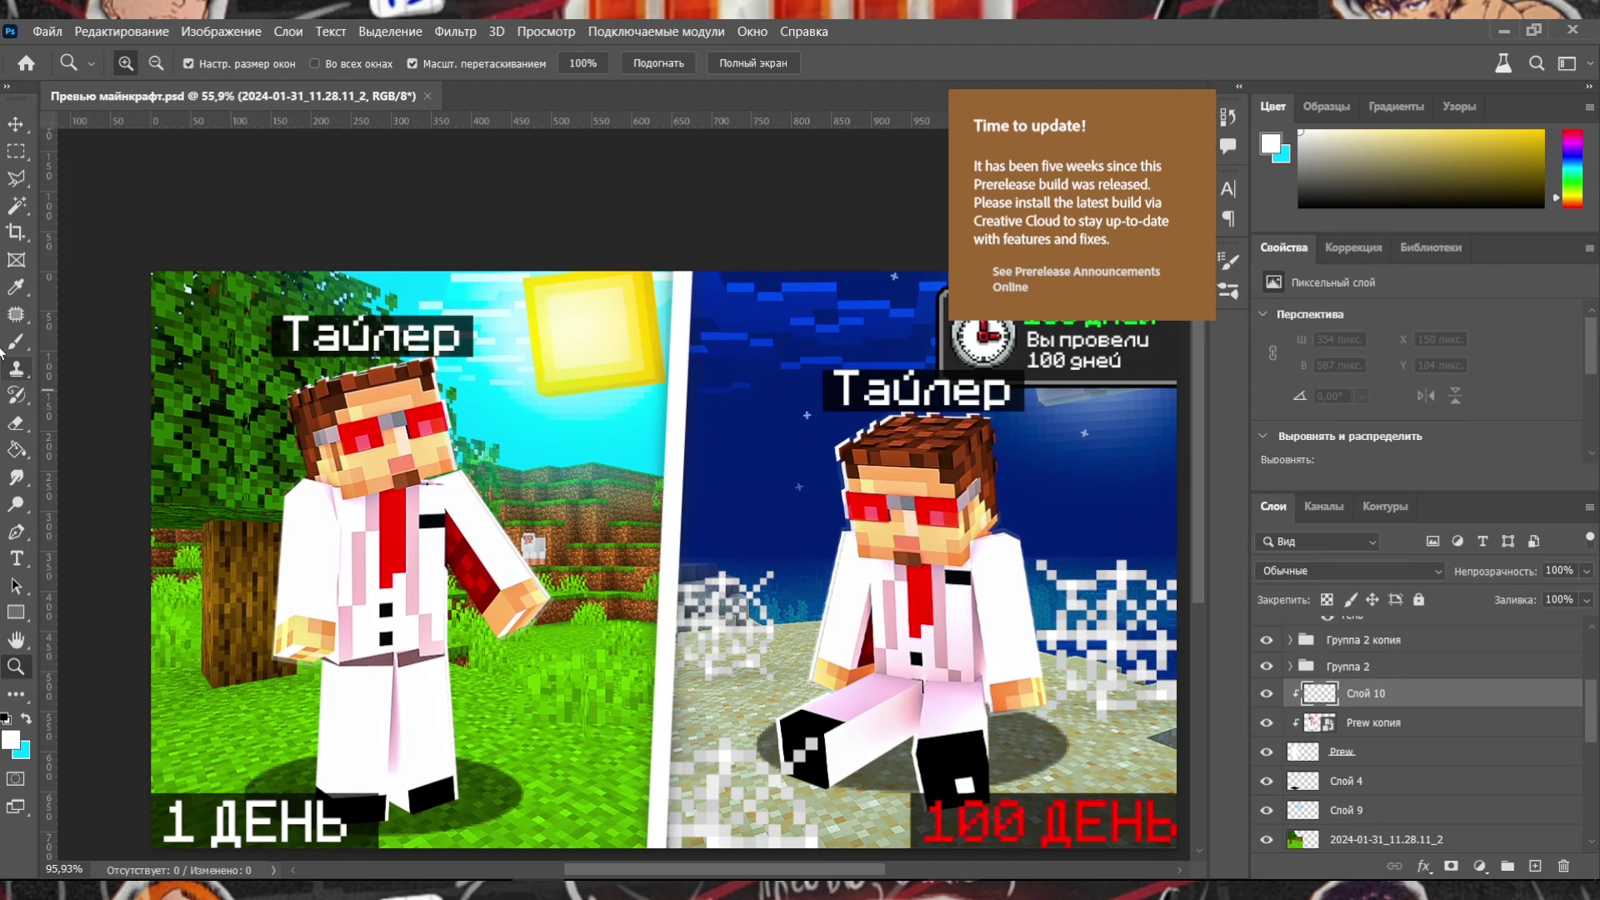
pyautogui.press('b')
pyautogui.rightClick(437, 390)
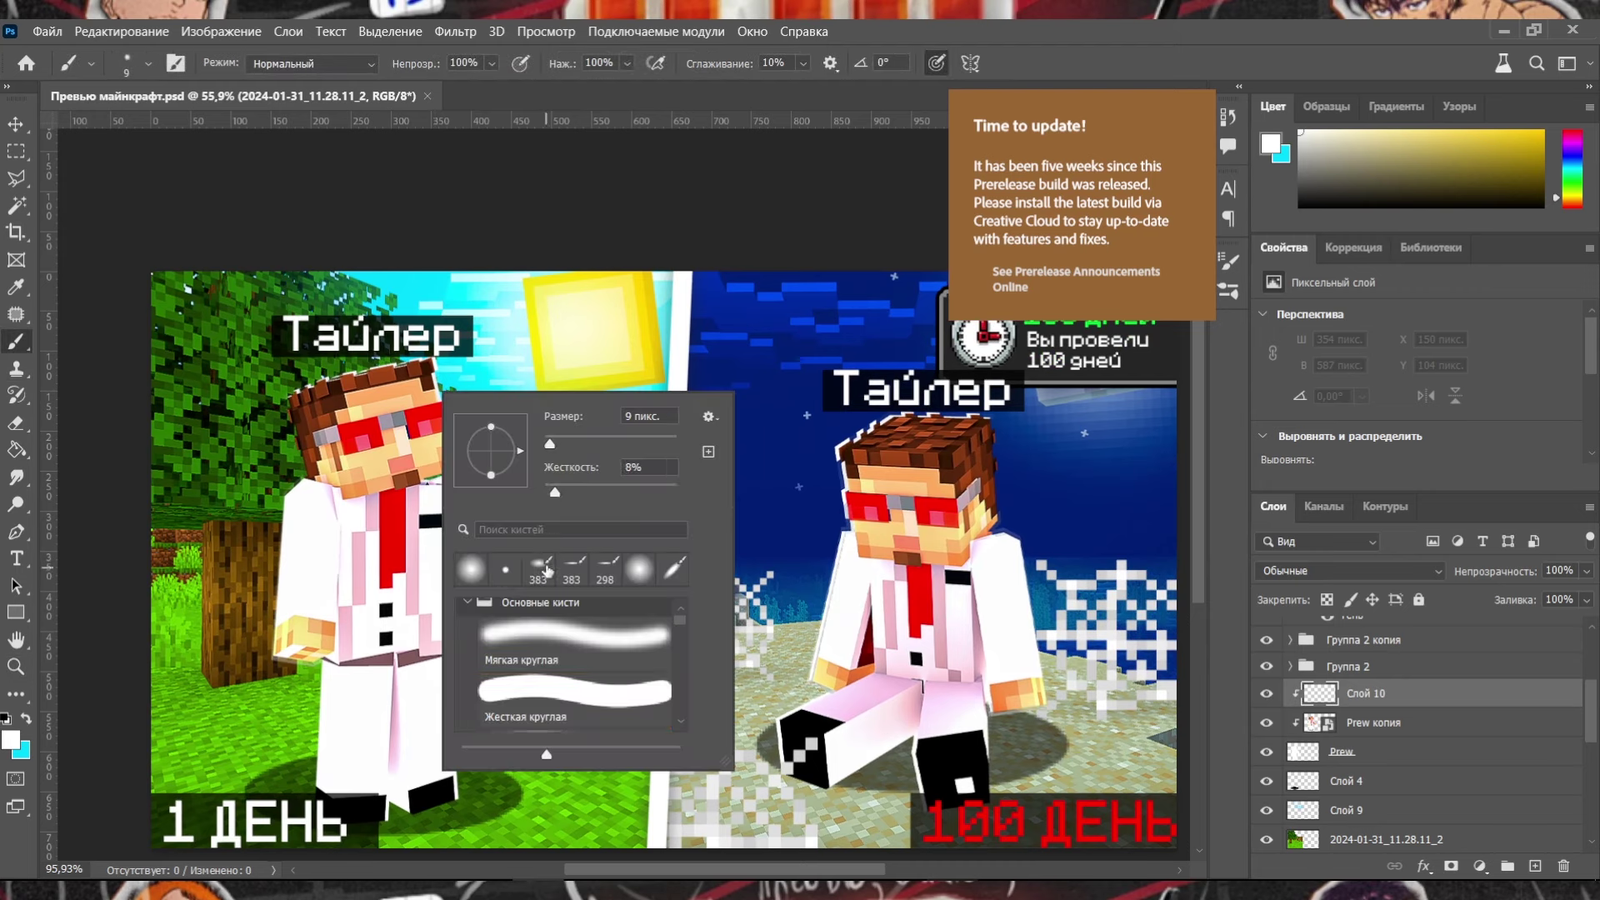
pyautogui.keyDown('alt'); pyautogui.click(691, 323); pyautogui.keyUp('alt')
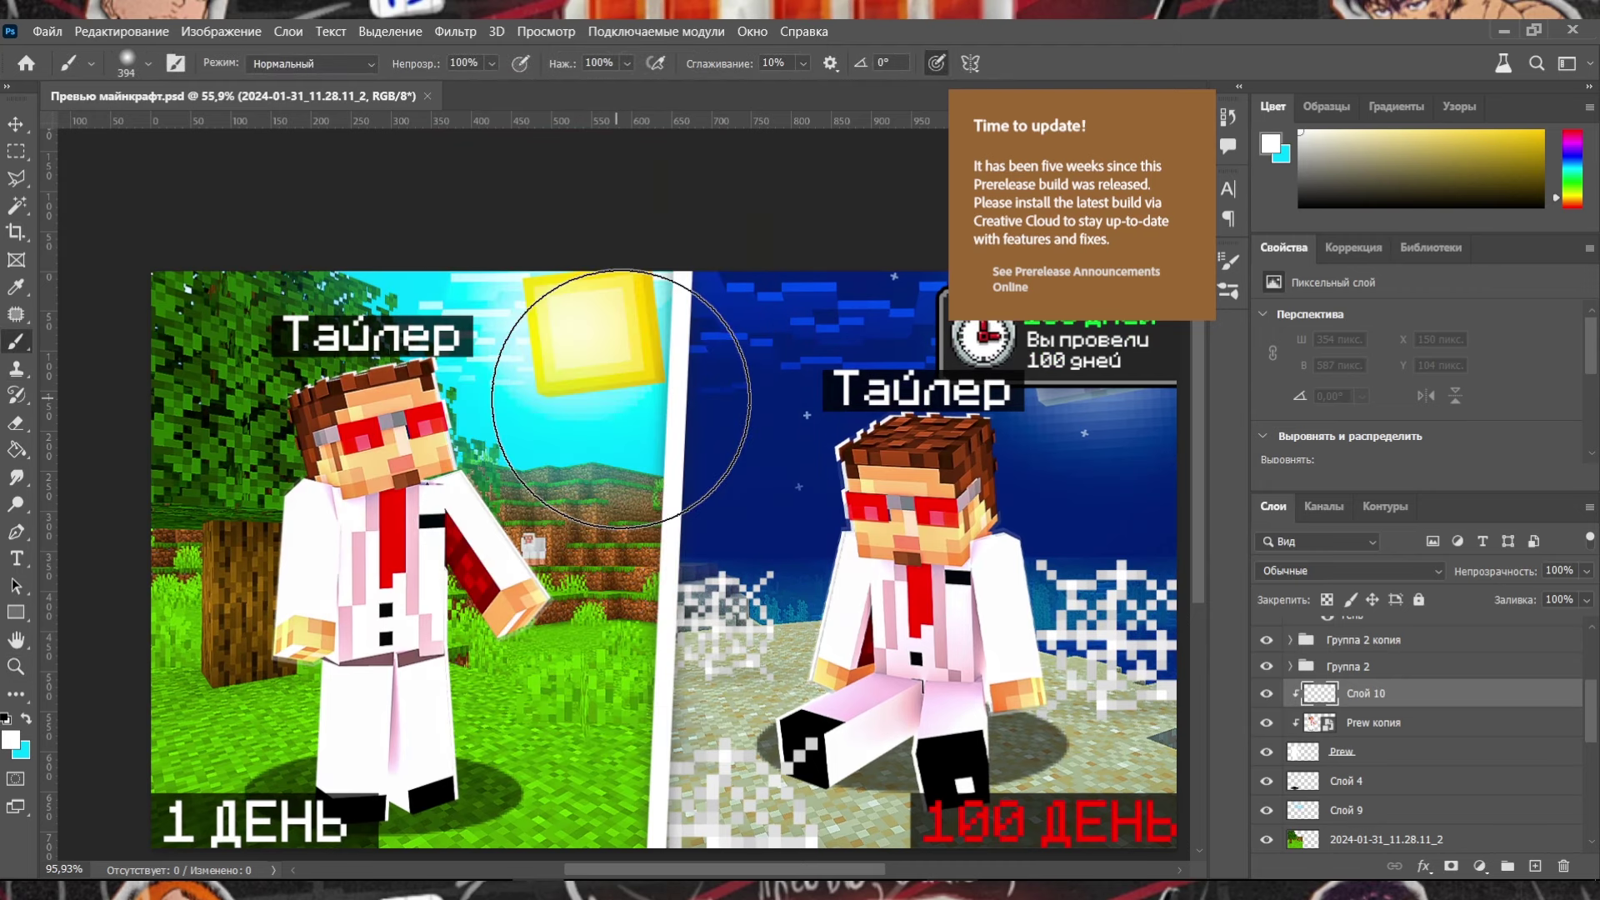
# Paint soft light onto the day character's side and head with a 394 px, 0%-hardness brush.
pyautogui.rightClick(631, 400)
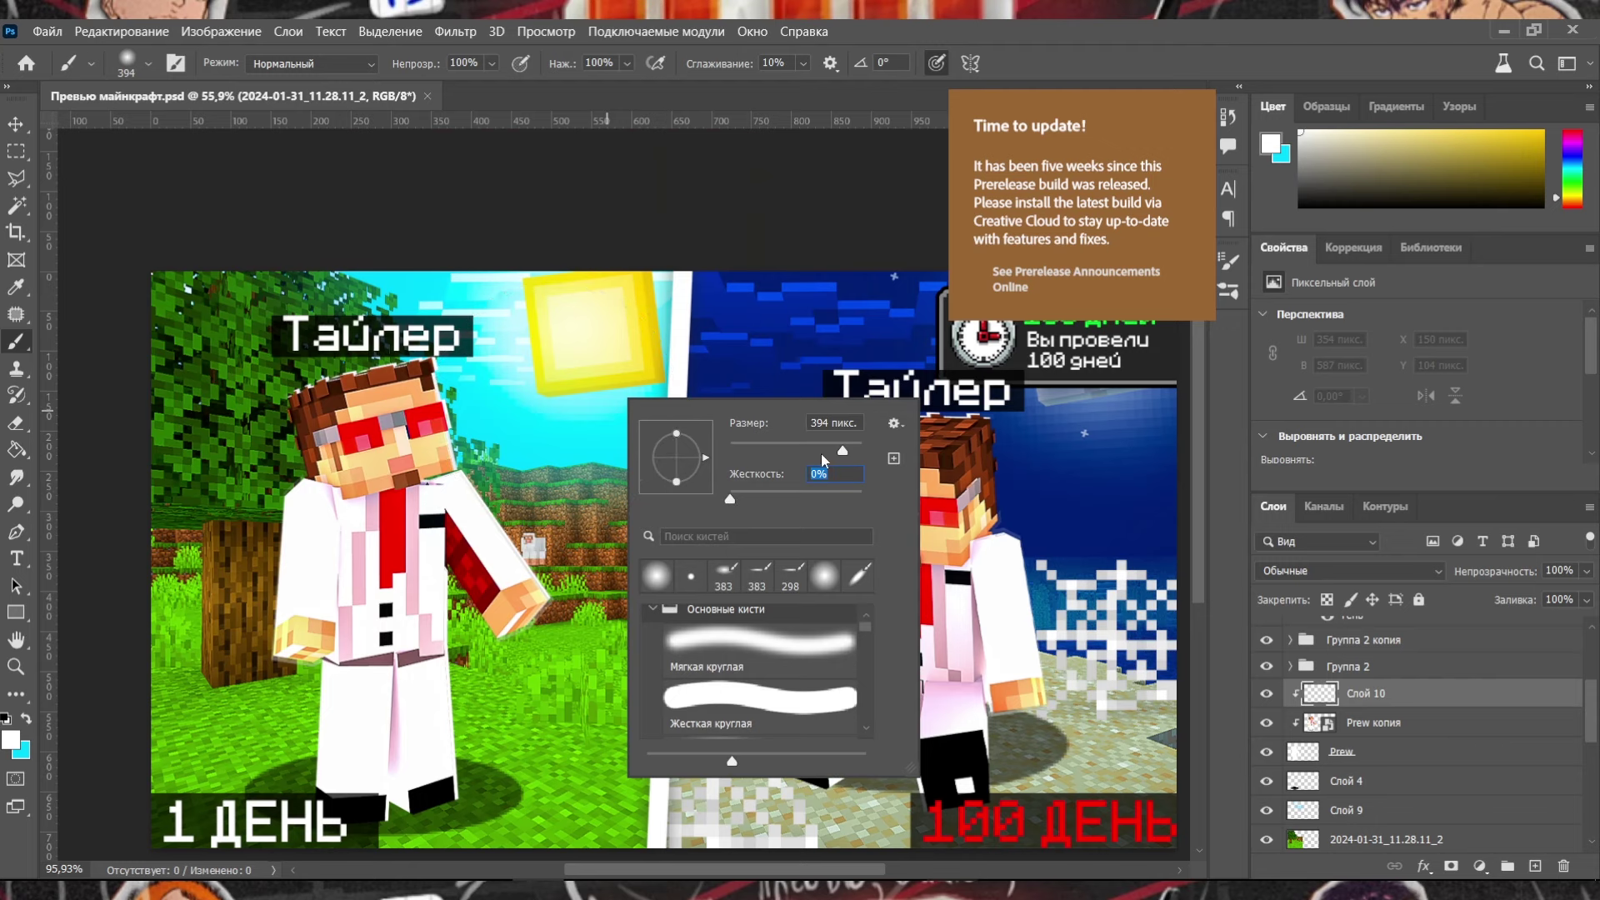
pyautogui.click(559, 415)
pyautogui.moveTo(560, 414); pyautogui.dragTo(679, 567)
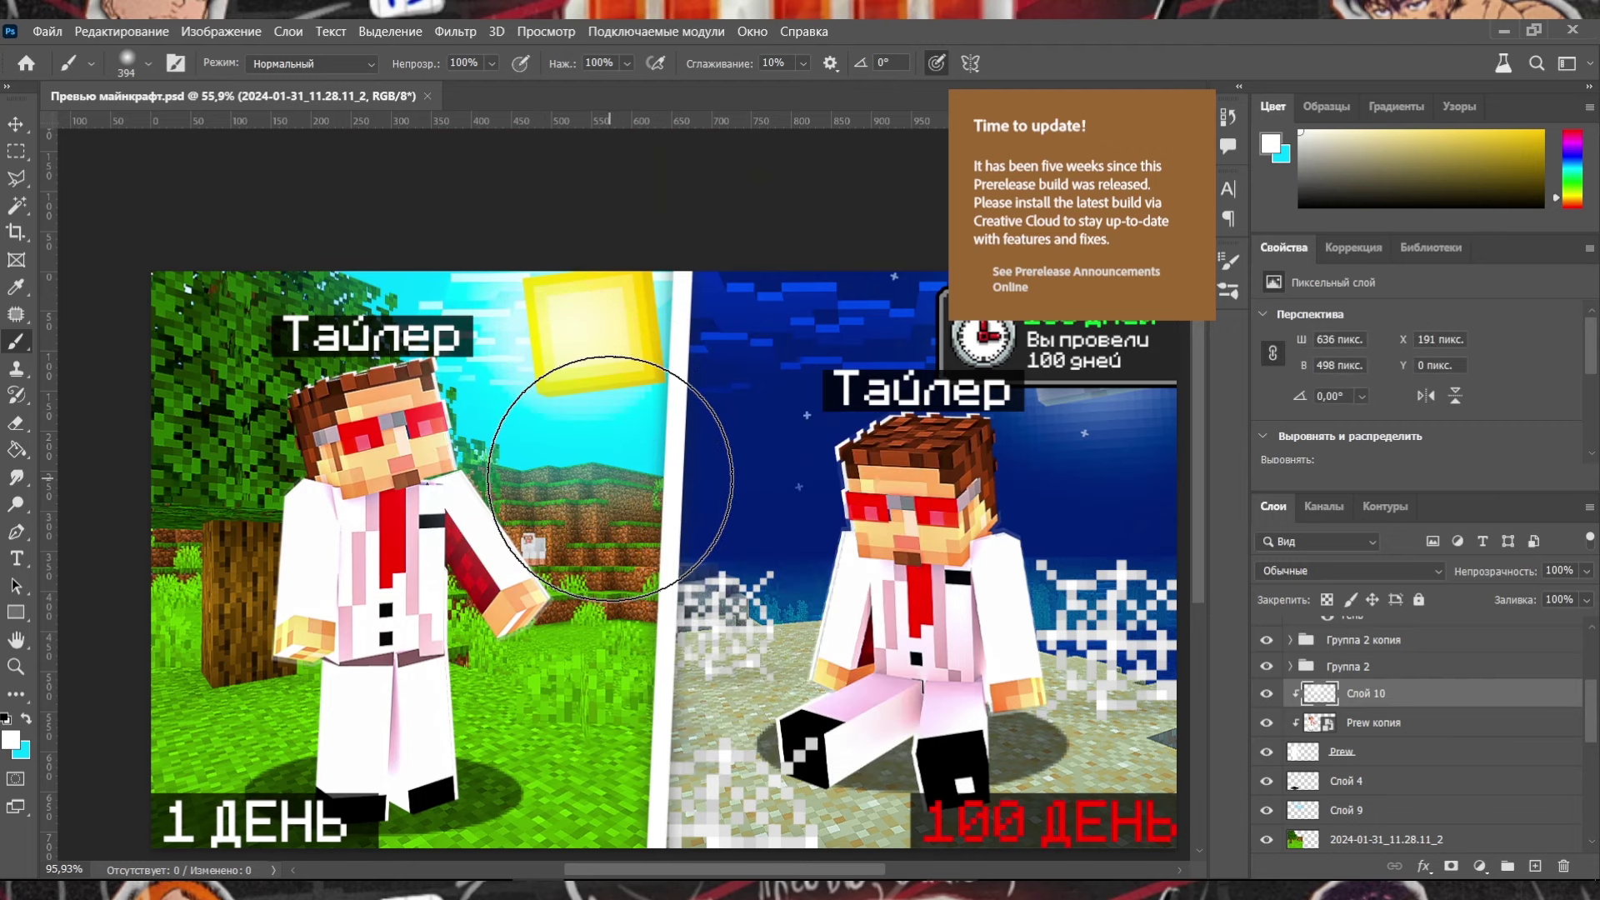
pyautogui.moveTo(461, 258); pyautogui.dragTo(334, 471)
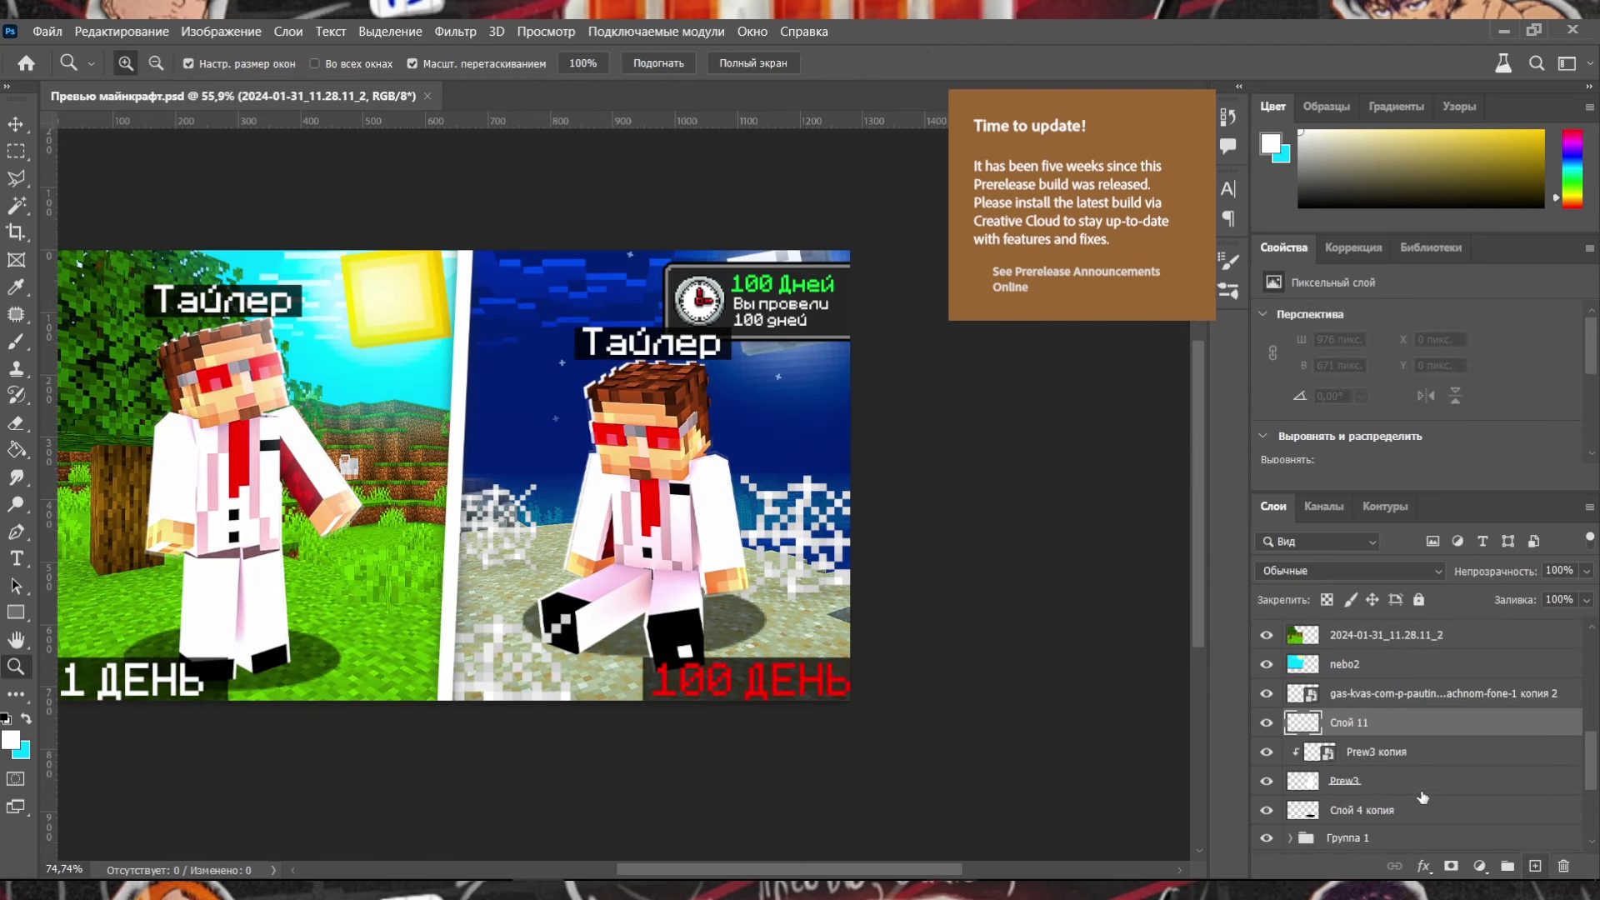
# Clip Слой 11 to the night character and paint light onto it with a 311 px brush.
pyautogui.keyDown('alt'); pyautogui.click(1348, 733); pyautogui.keyUp('alt')
pyautogui.scroll(3, 712, 516)
pyautogui.press('b')
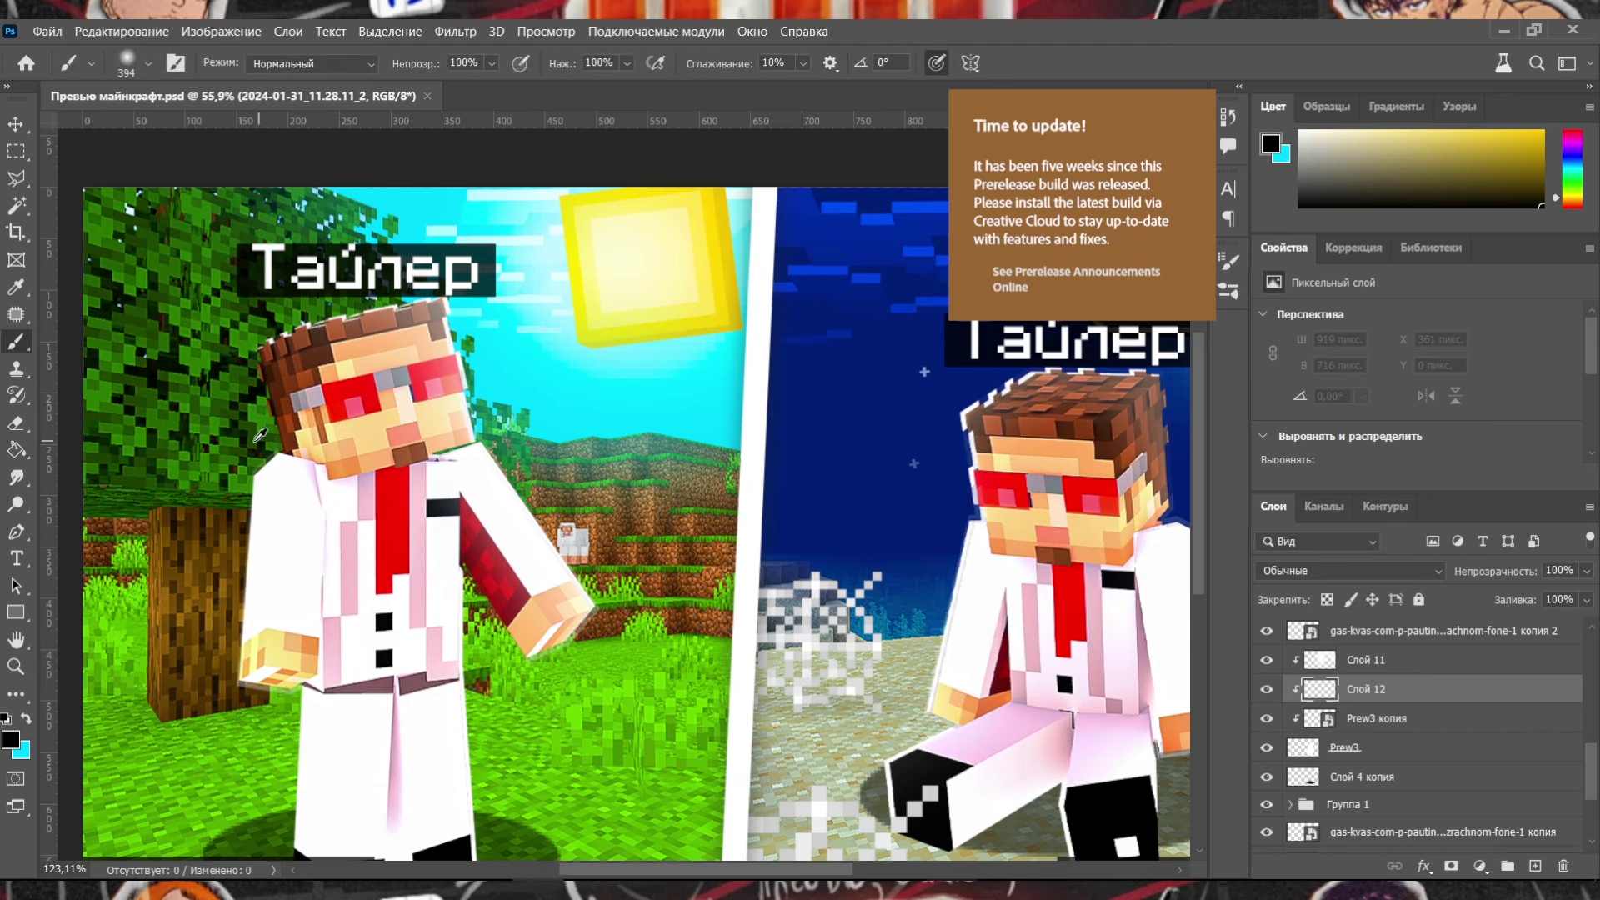
pyautogui.moveTo(153, 451); pyautogui.dragTo(188, 438)
pyautogui.hscroll(5, 525, 784)
pyautogui.scroll(-2, 519, 697)
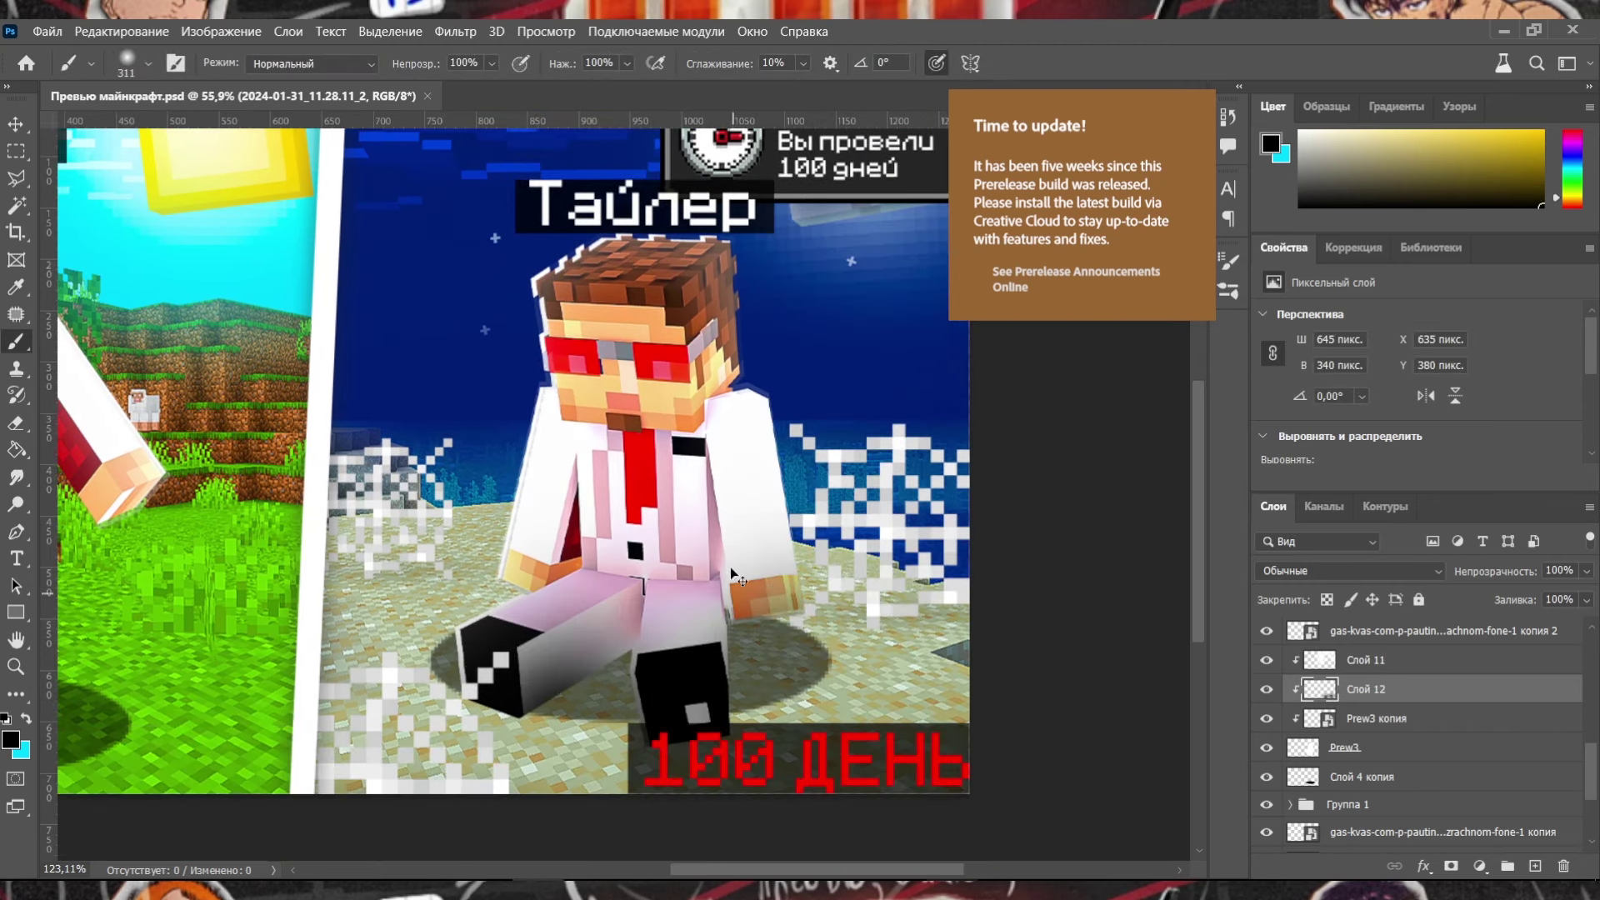
pyautogui.hotkey('ctrl', 'z')
pyautogui.moveTo(732, 573); pyautogui.dragTo(767, 587)
pyautogui.hotkey('ctrl', 'z')
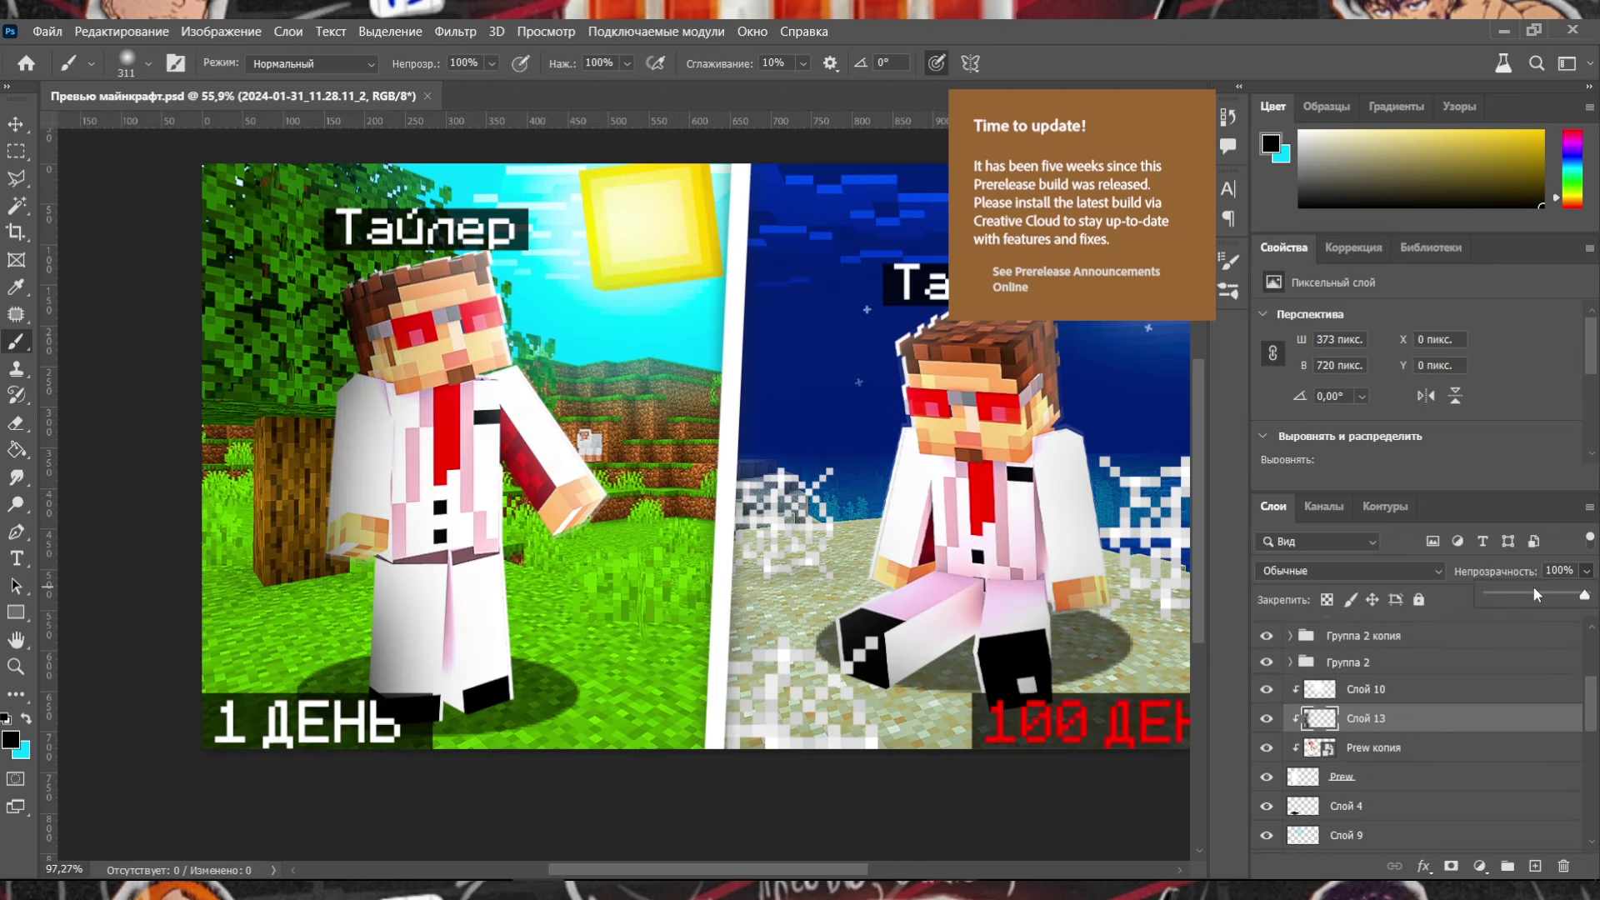
# Lower the day character's light layer to 57% opacity and zoom around to check it.
pyautogui.click(1535, 592)
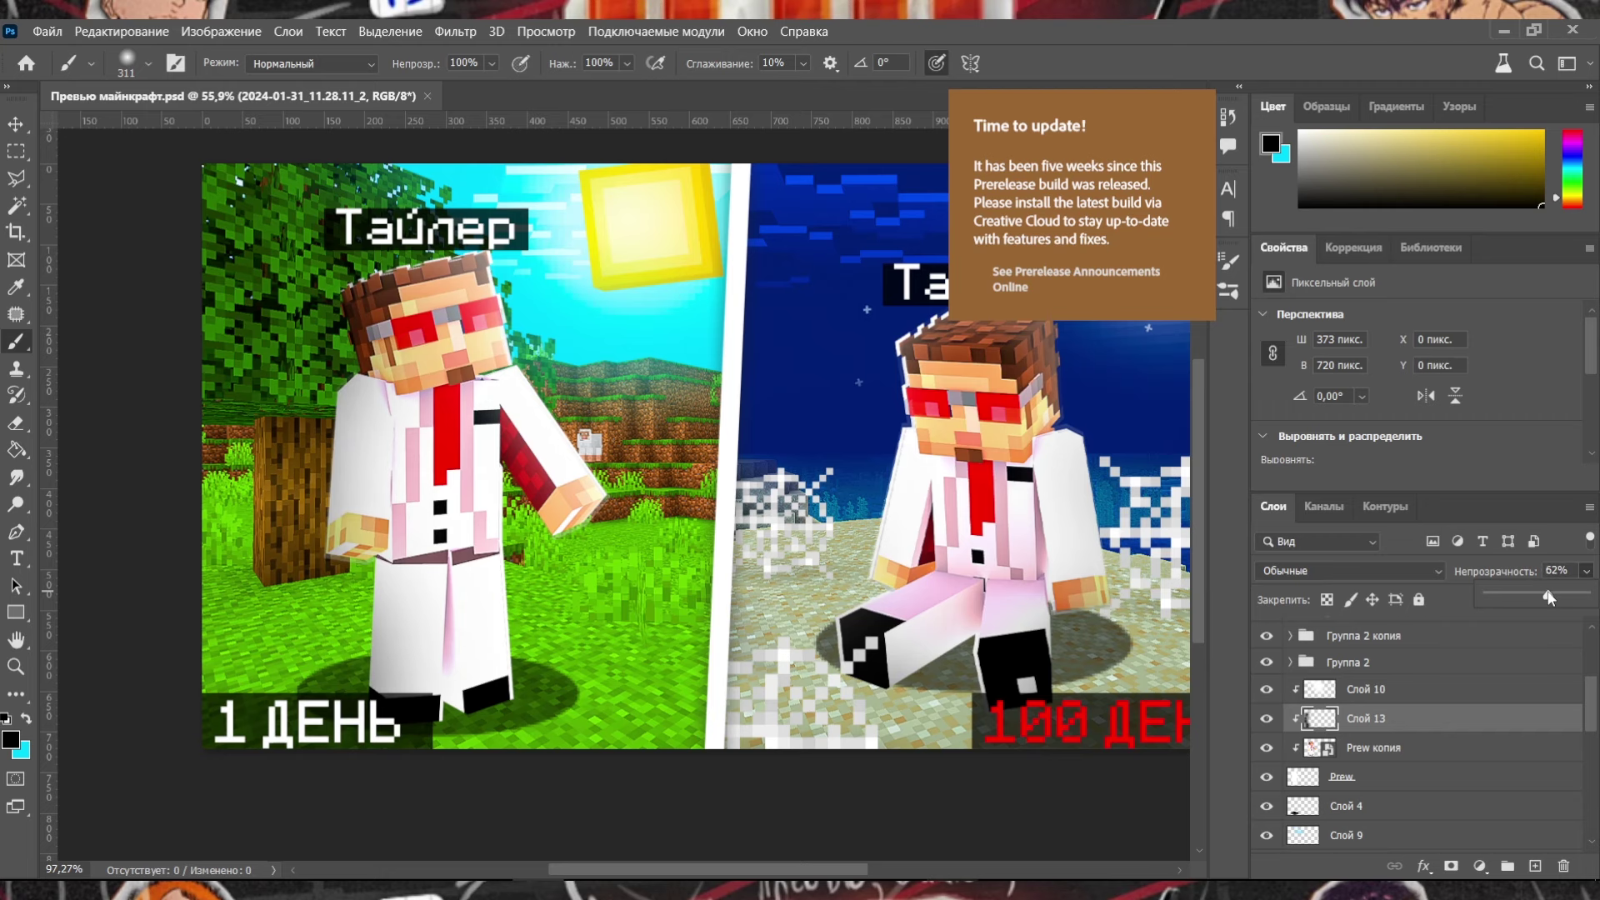
pyautogui.press('z')
pyautogui.scroll(-2, 527, 412)
pyautogui.scroll(-1, 526, 412)
pyautogui.scroll(2, 527, 411)
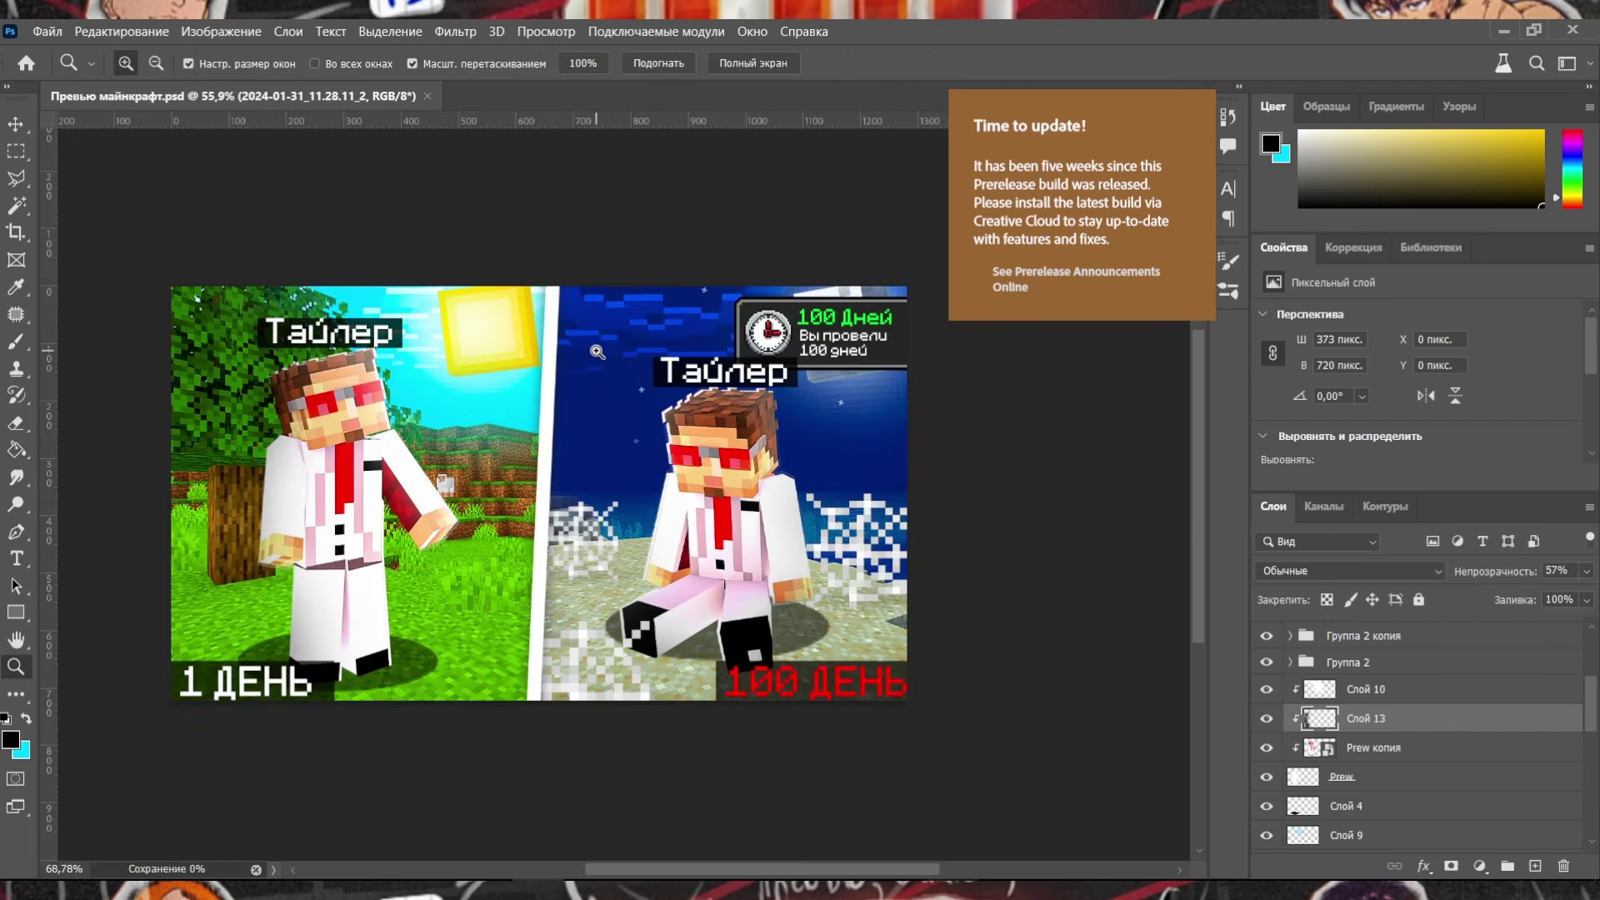
pyautogui.scroll(-1, 526, 411)
pyautogui.scroll(1, 527, 412)
pyautogui.scroll(1, 527, 411)
pyautogui.scroll(-1, 526, 410)
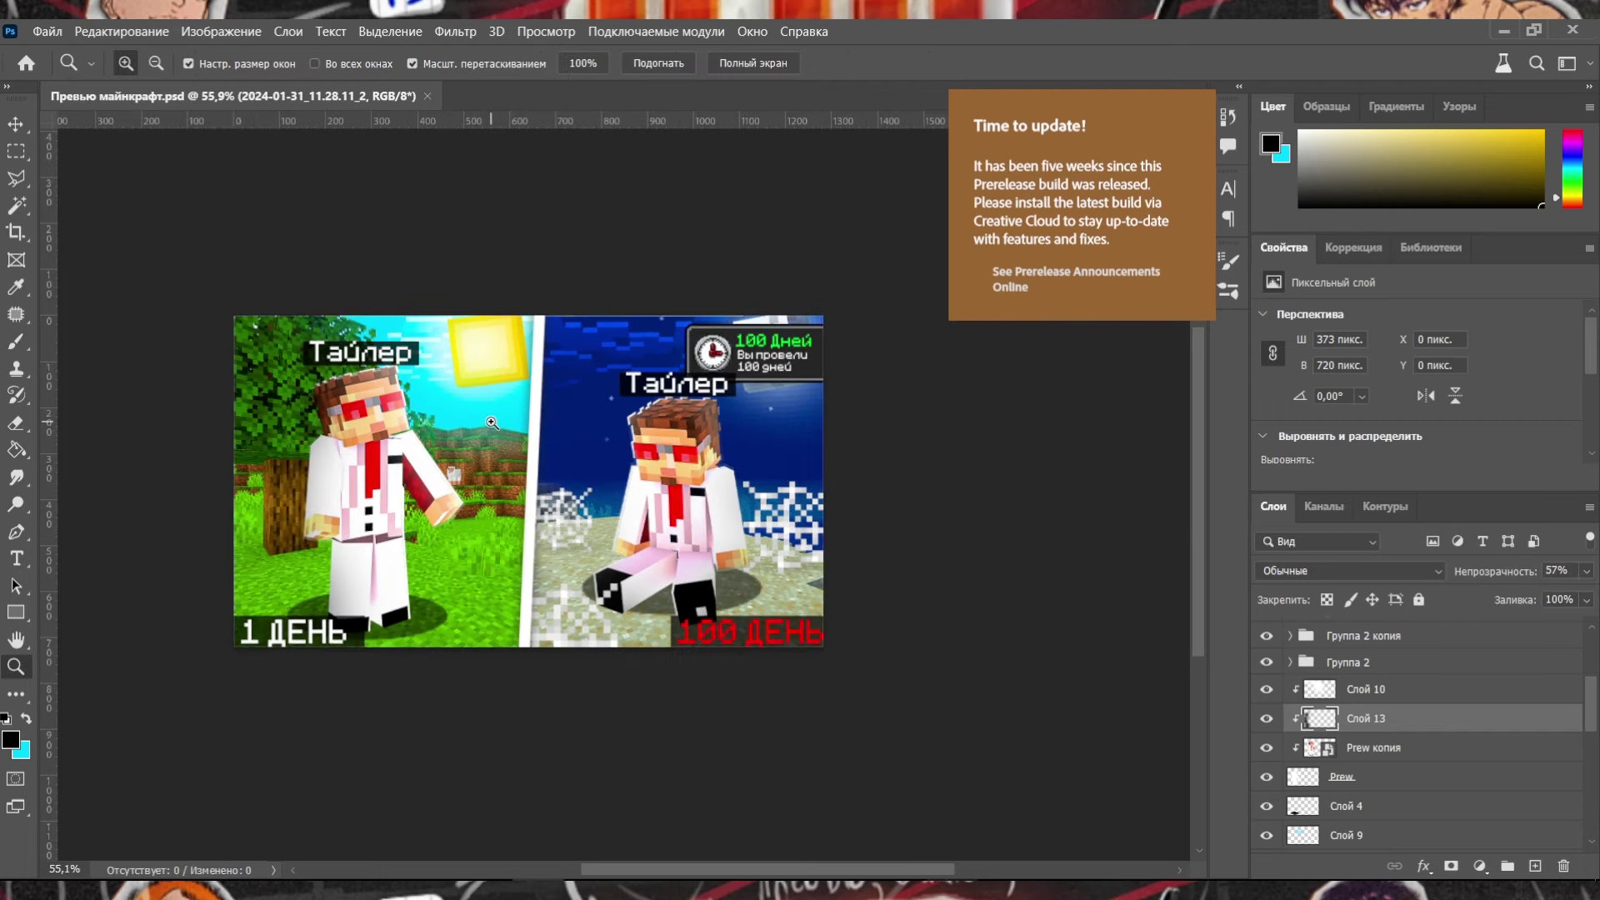
pyautogui.scroll(1, 526, 407)
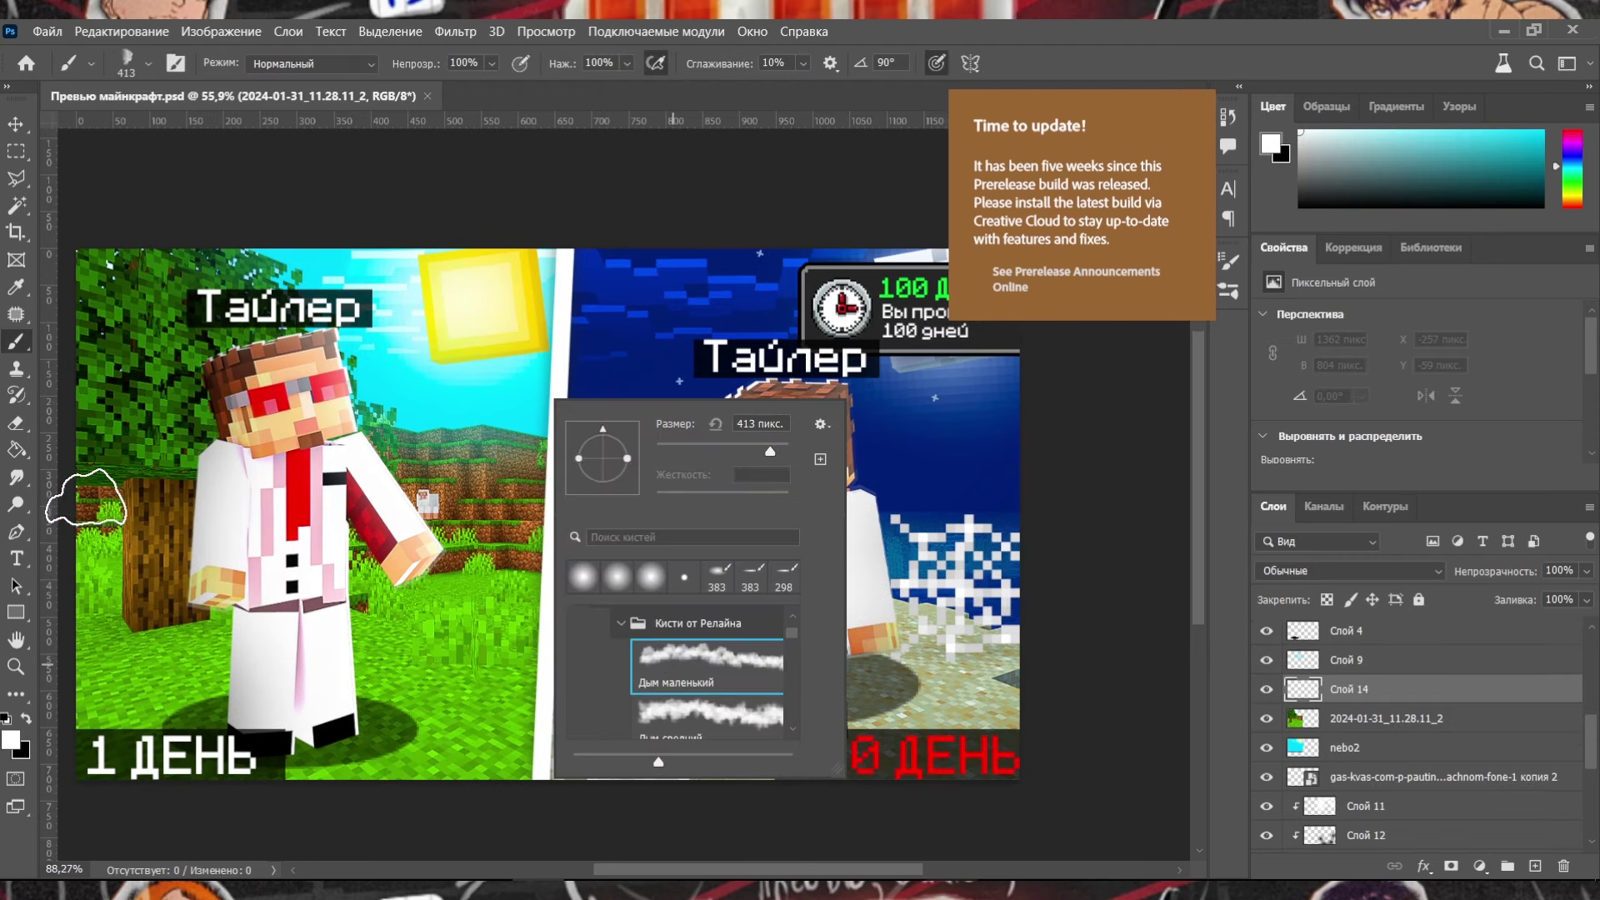
# Paint white smoke across the left day half and zoom in to check the result.
pyautogui.moveTo(86, 497); pyautogui.dragTo(527, 508)
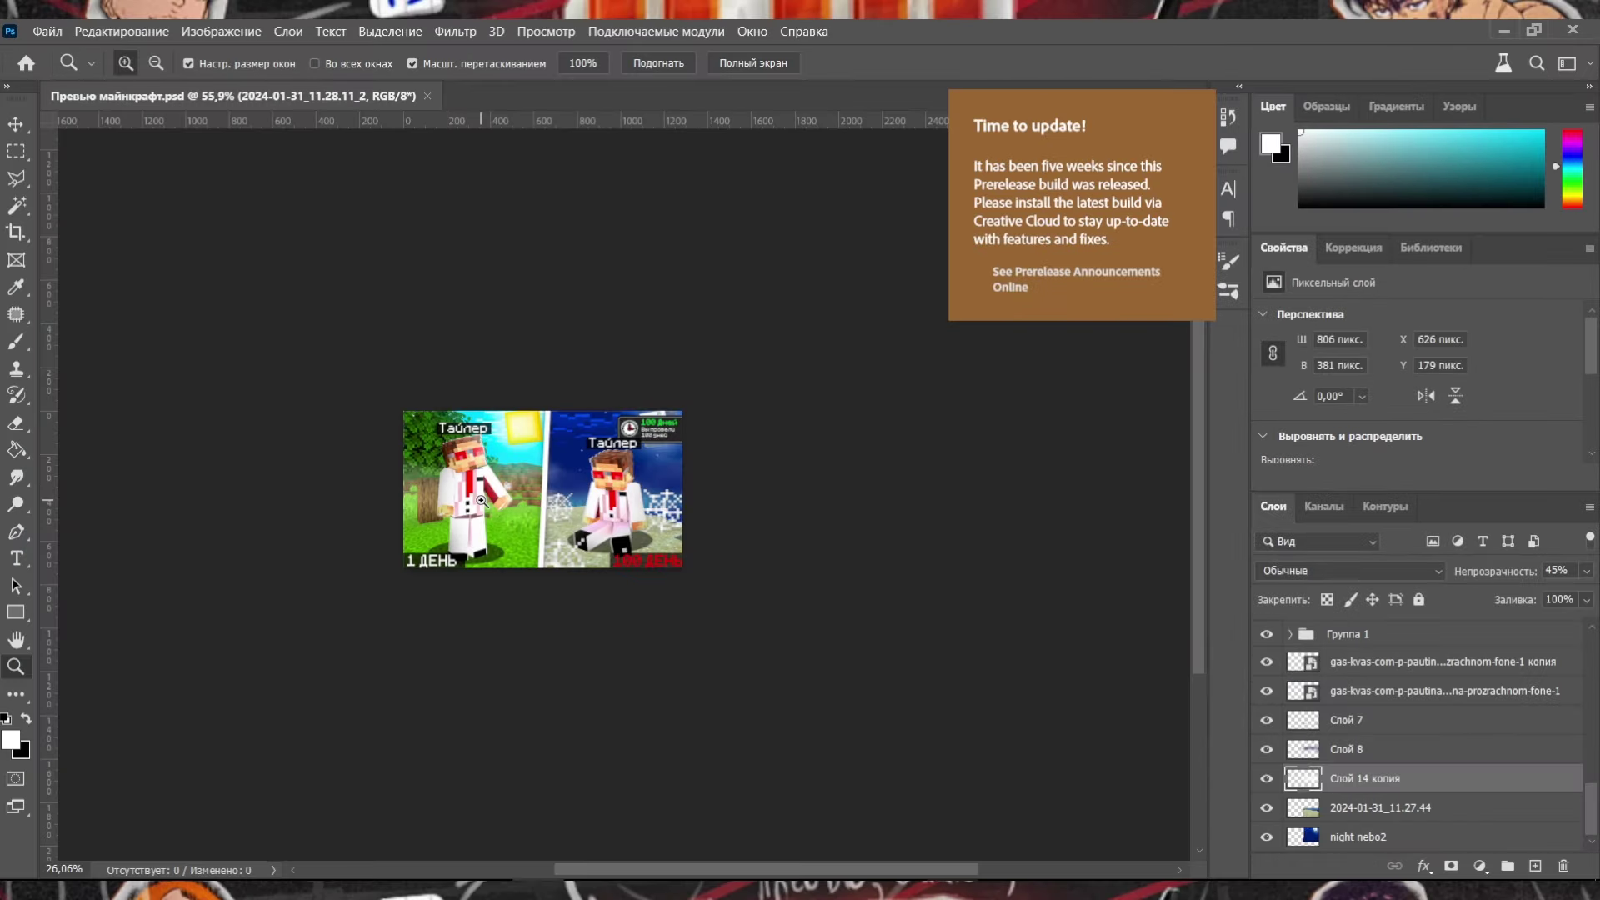
pyautogui.moveTo(527, 500); pyautogui.dragTo(650, 529)
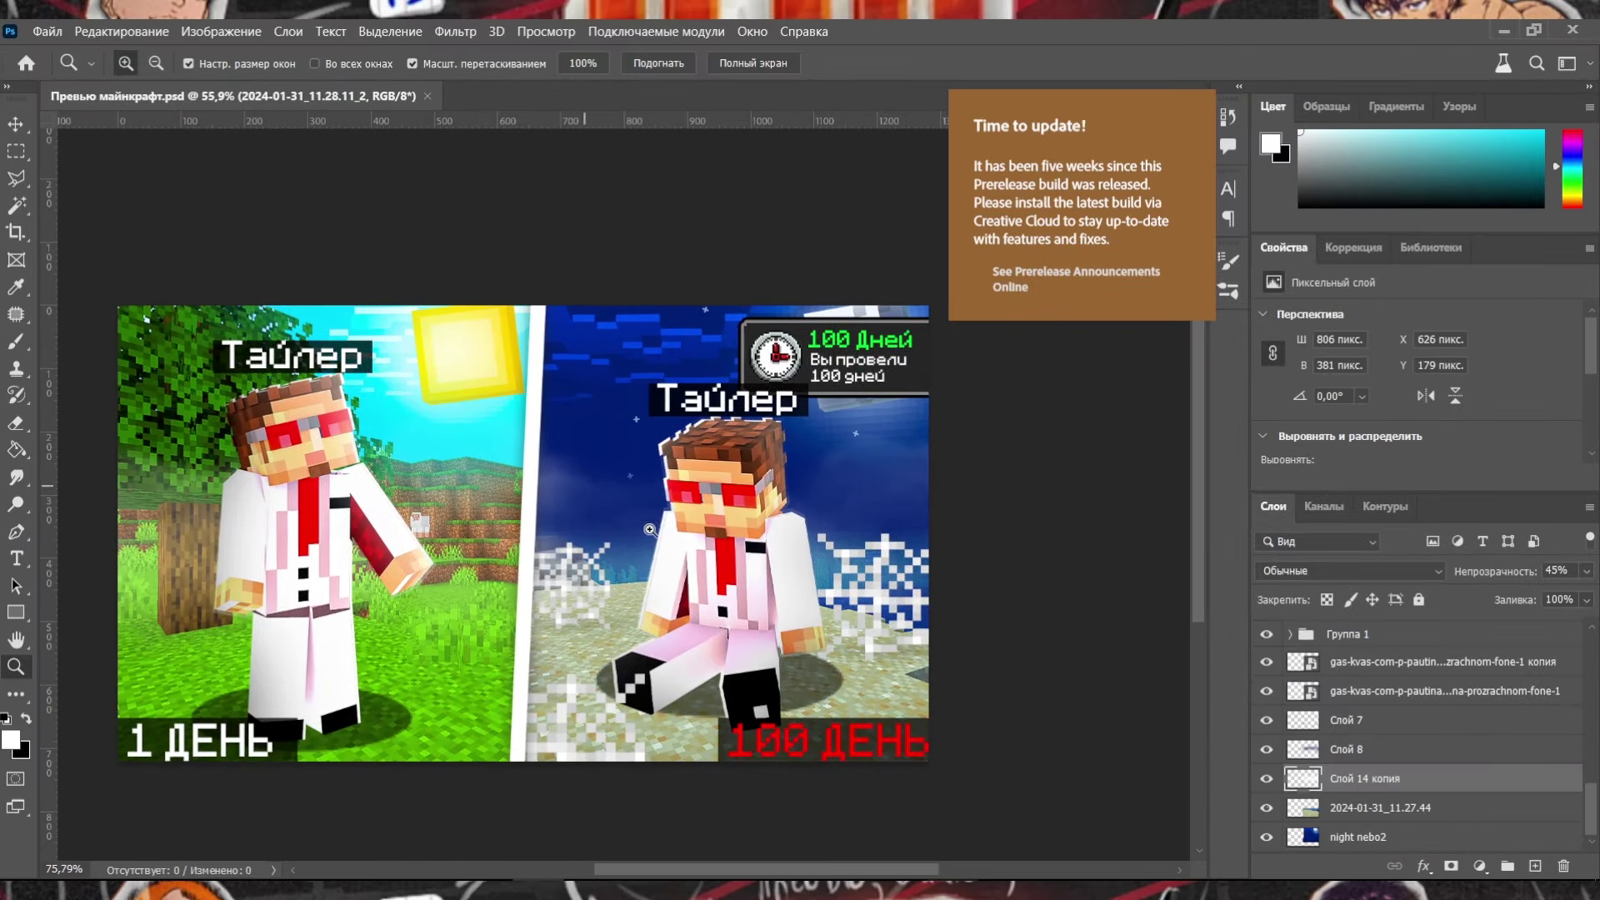
pyautogui.click(1396, 838)
pyautogui.scroll(10, 1391, 733)
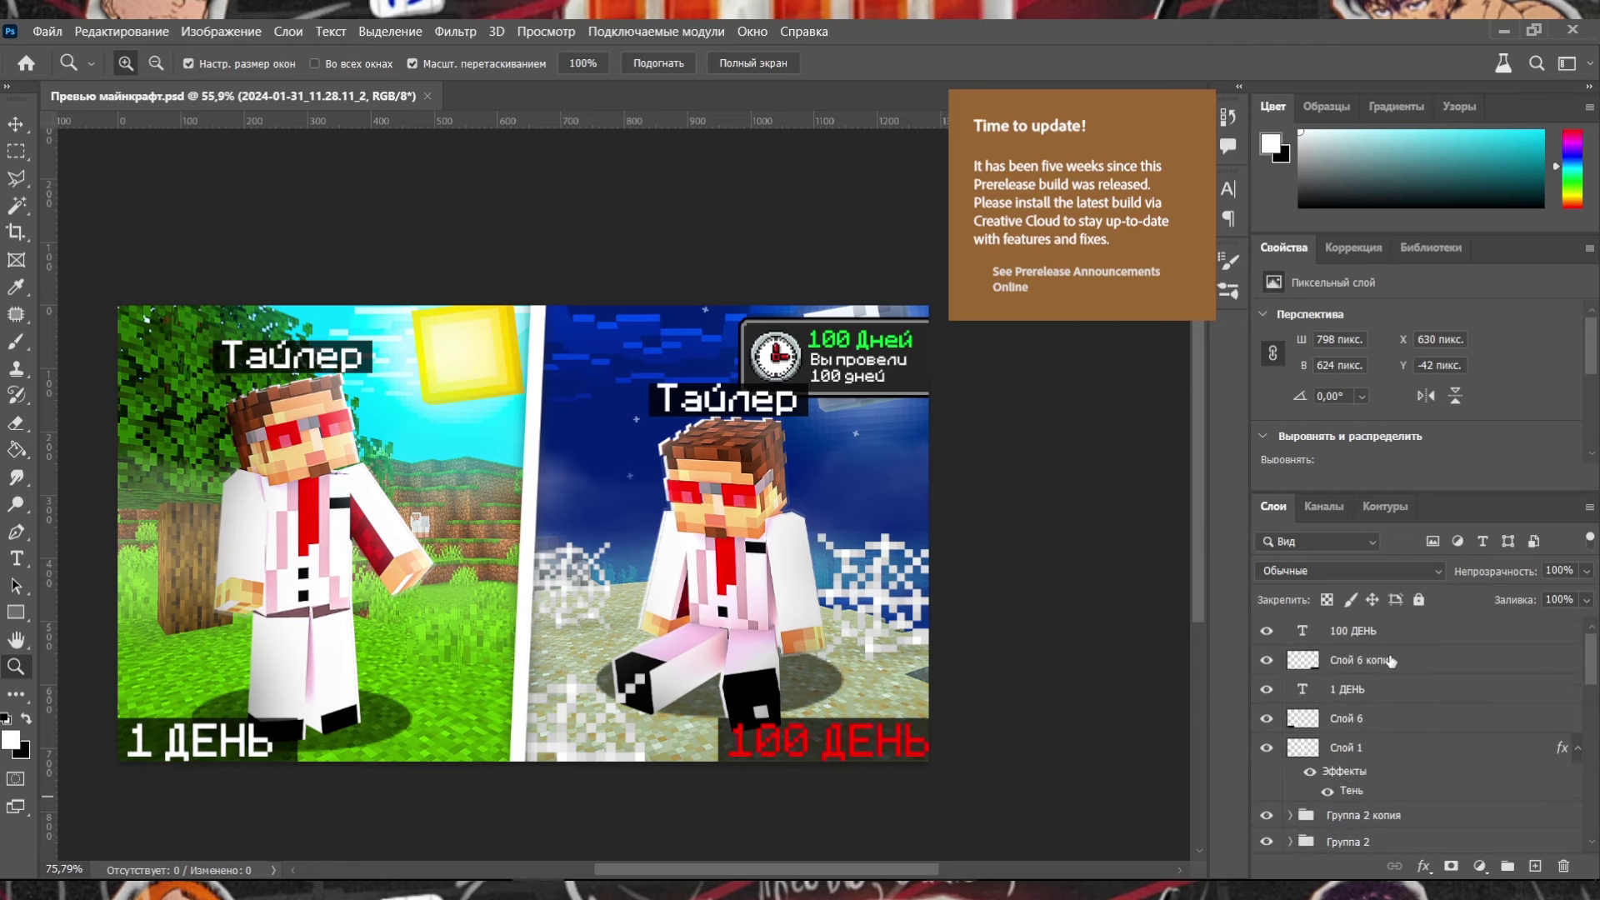
# Convert the copied group to a smart object and grade it in Camera Raw with Shadows +31, Clarity +20.
pyautogui.scroll(-5, 1407, 631)
pyautogui.rightClick(1404, 630)
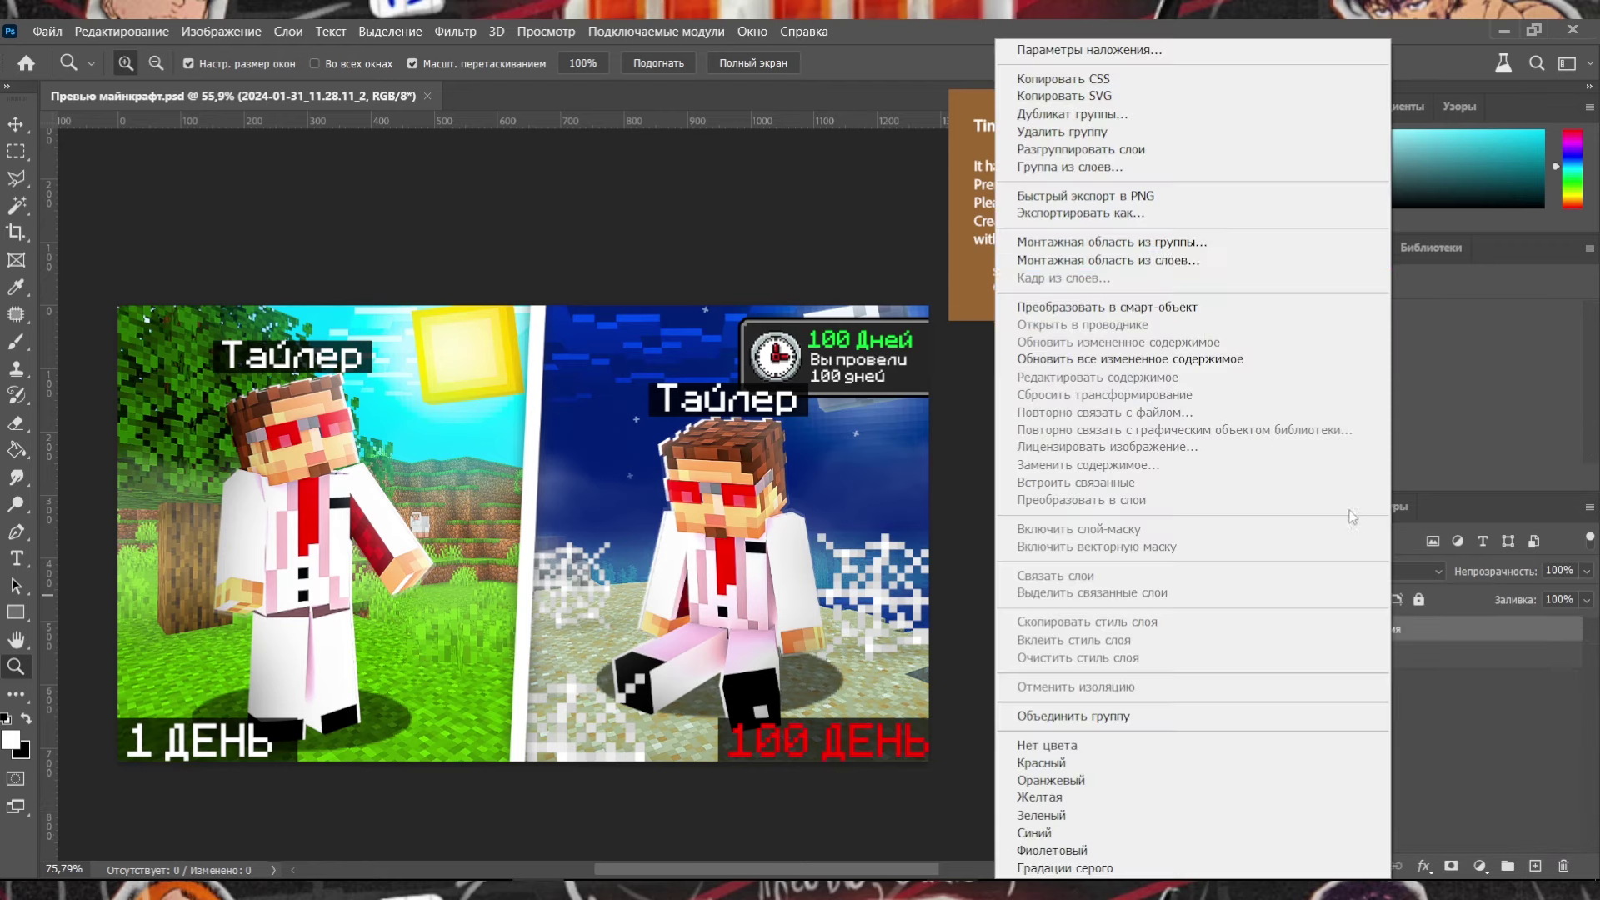
pyautogui.click(1153, 309)
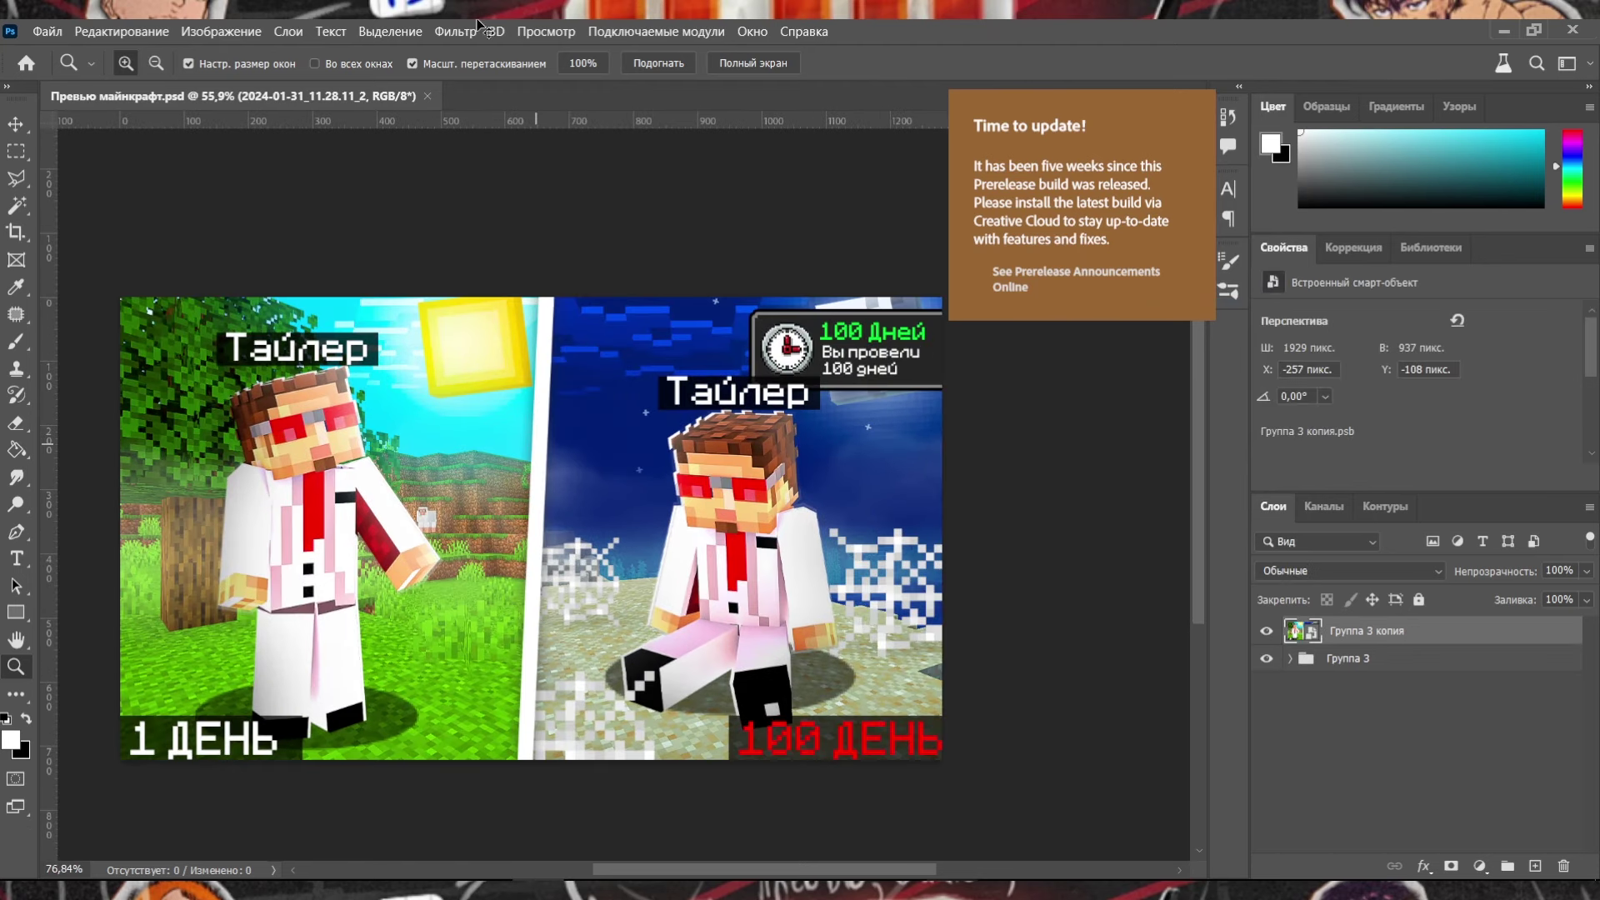
pyautogui.hotkey('ctrl', 'shift', 'a')
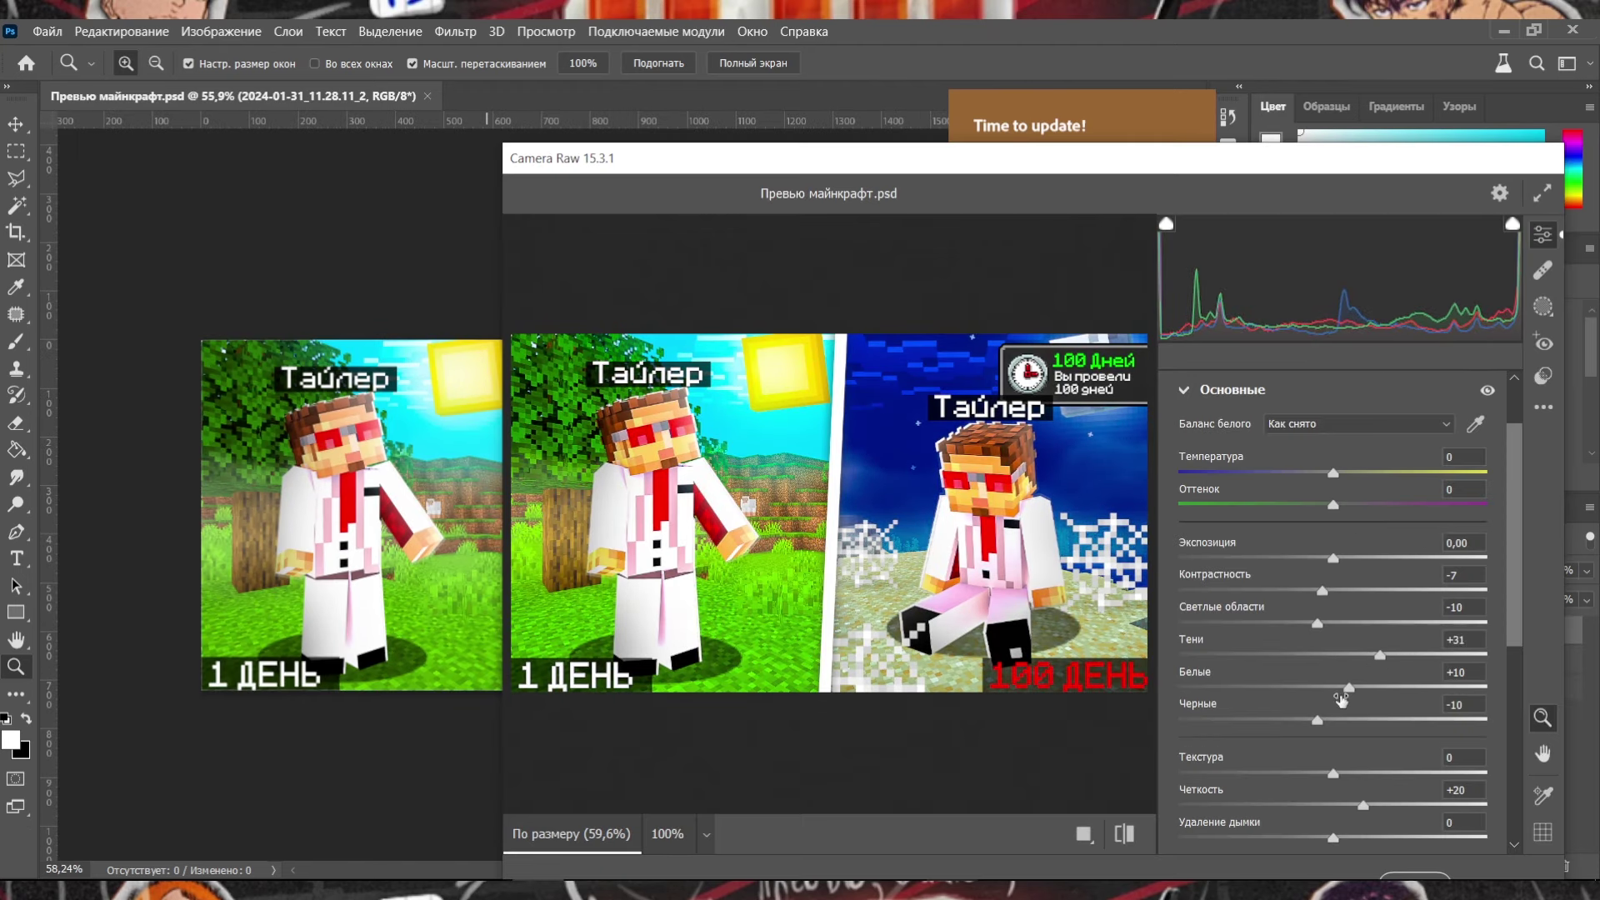
pyautogui.press('Return')
pyautogui.click(454, 31)
pyautogui.click(852, 500)
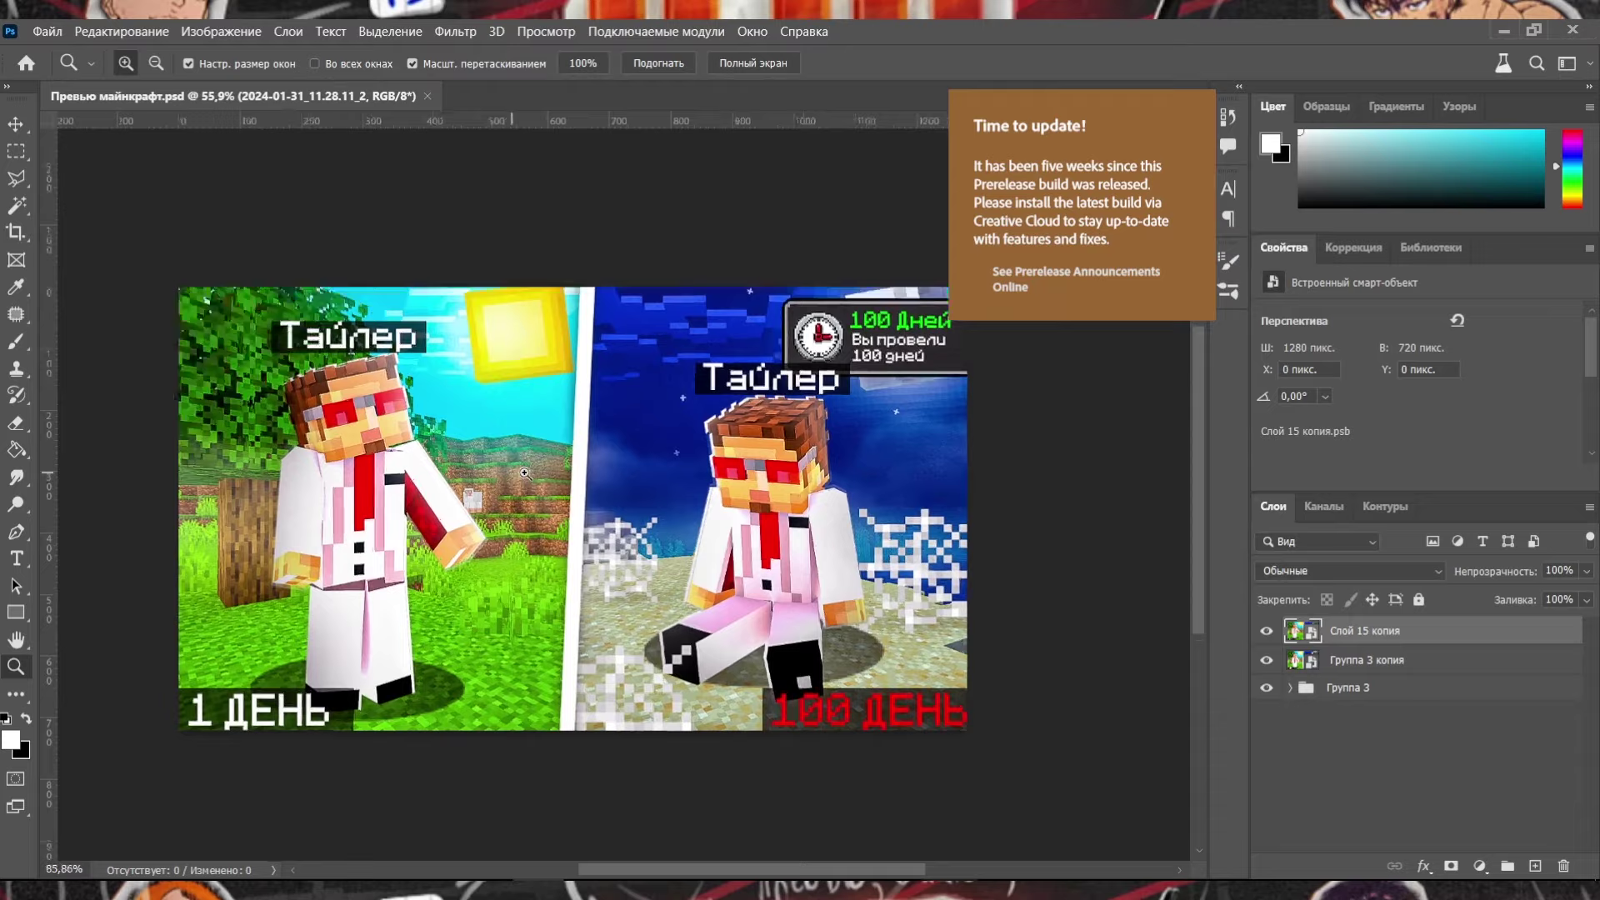
# Zoom far out to review the whole finished thumbnail.
pyautogui.moveTo(524, 474); pyautogui.dragTo(510, 479)
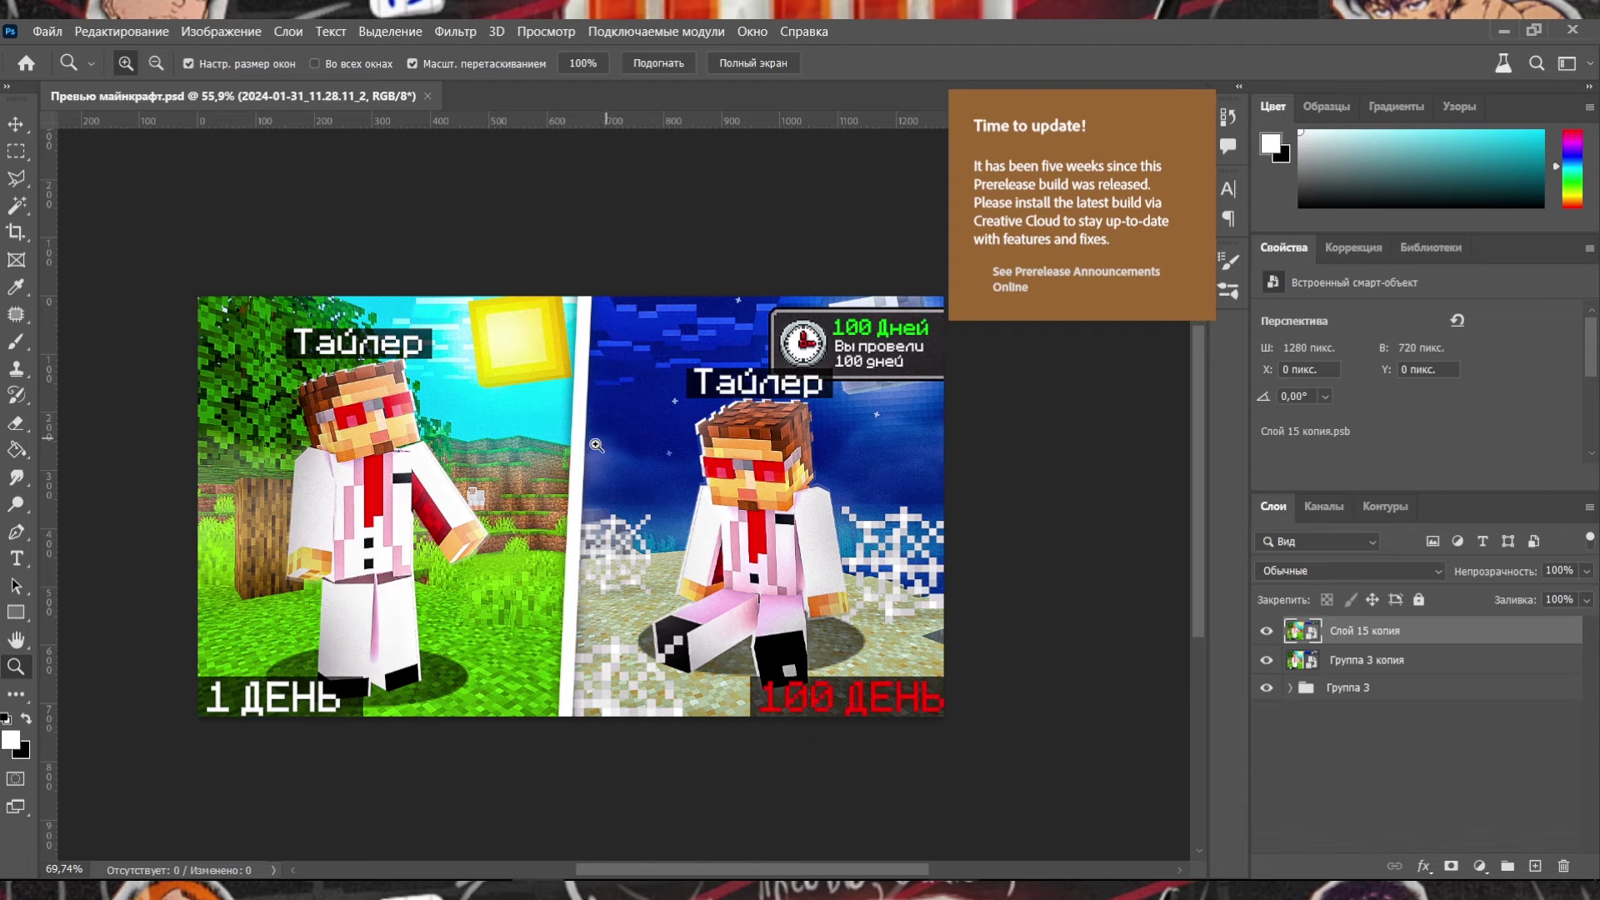
pyautogui.moveTo(597, 445); pyautogui.dragTo(502, 493)
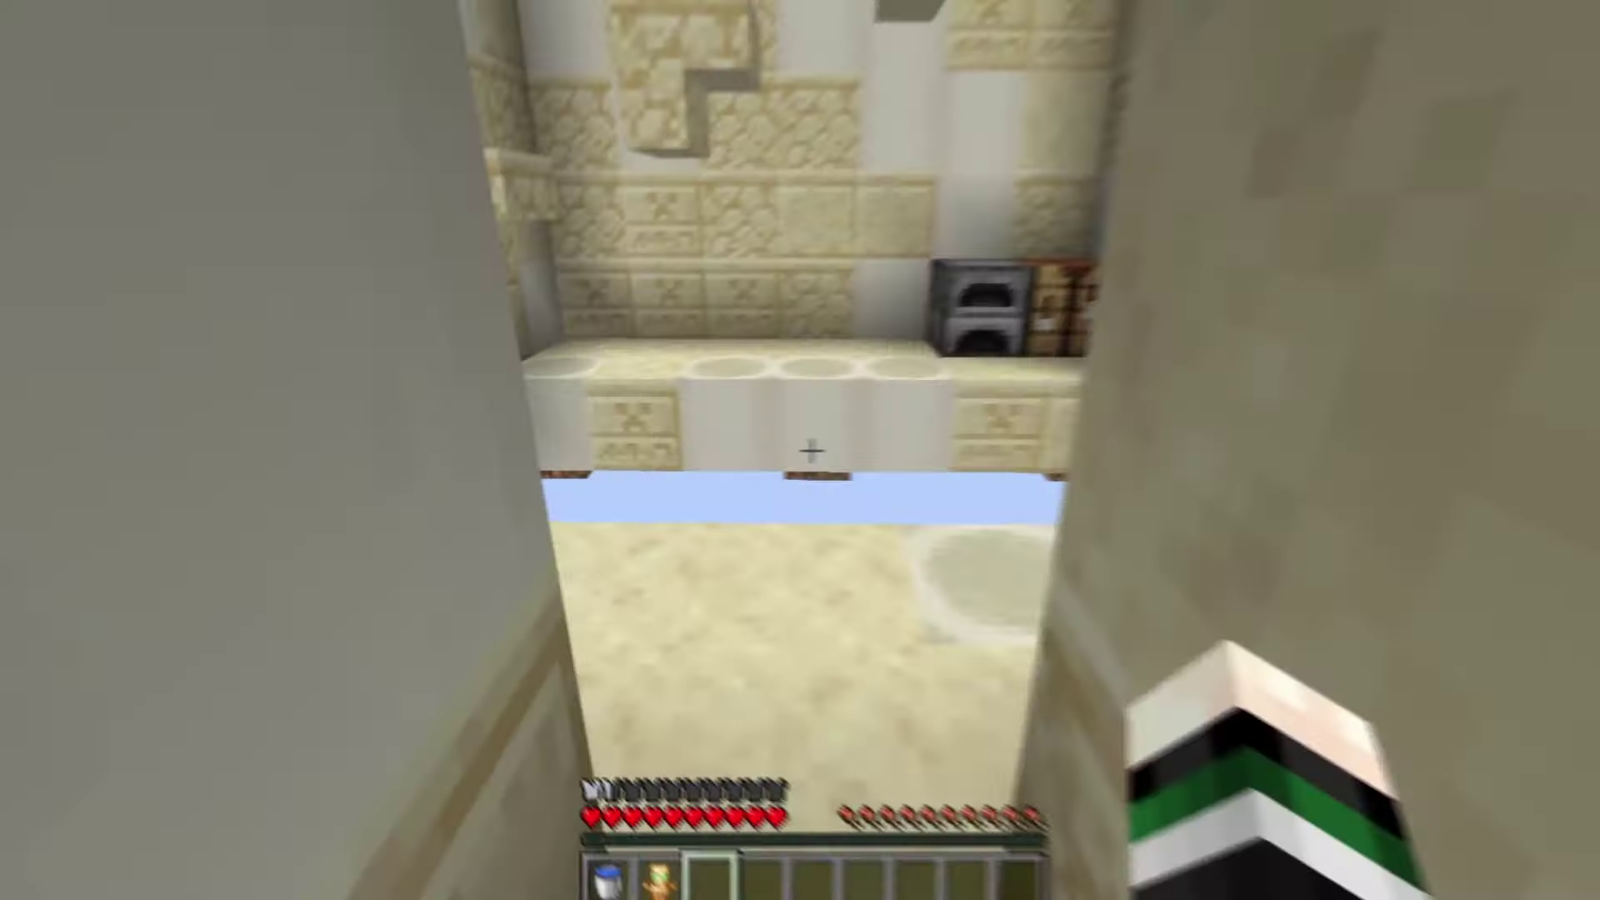